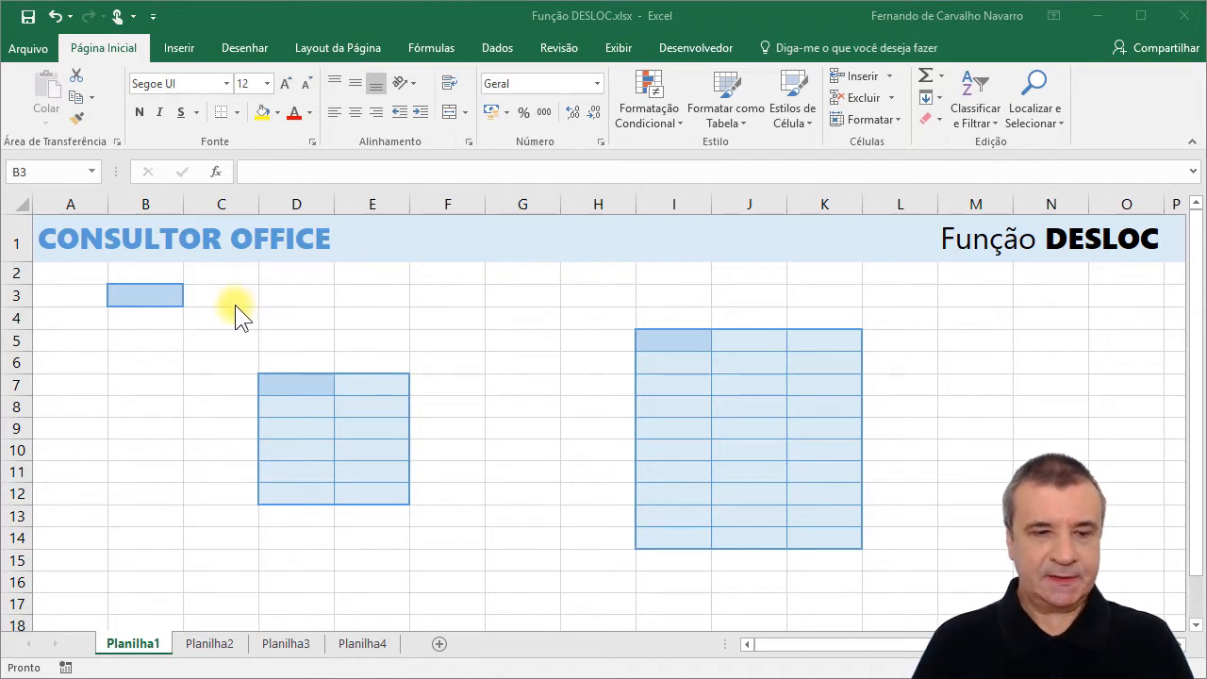
Undo the removal of the Referência, Linhas, Colunas, Altura and Largura annotations around reference cell B3 and both table ranges on Planilha1.
click(147, 295)
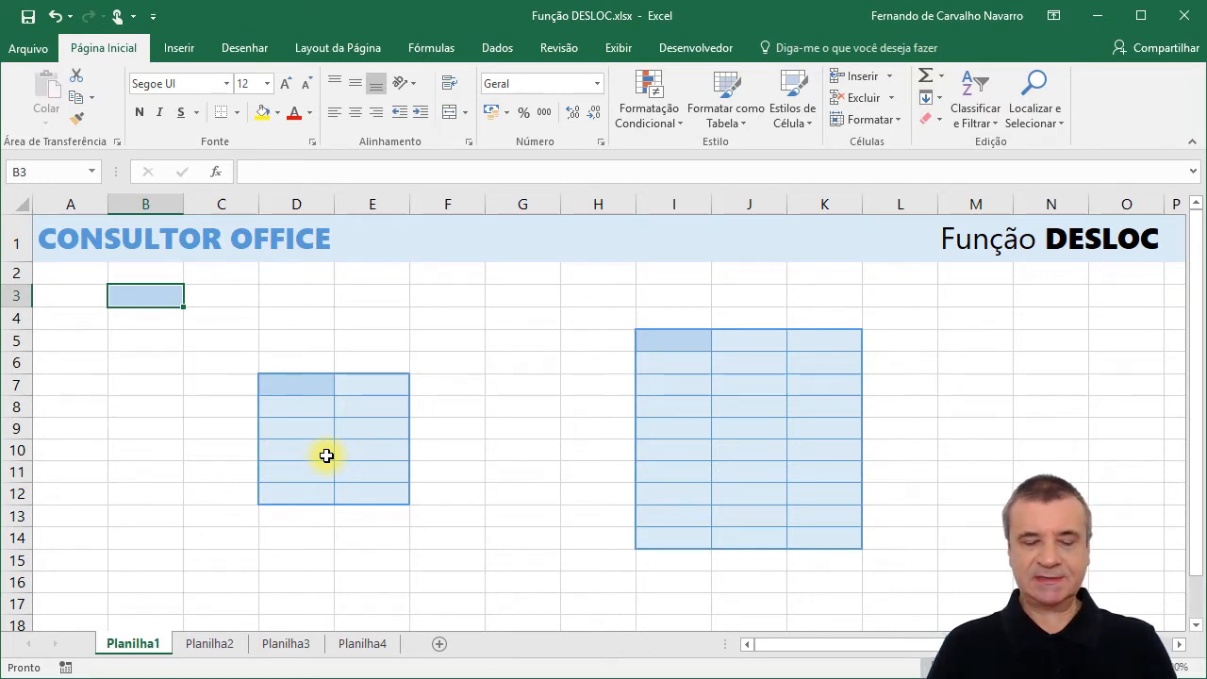
key(ctrl+z)
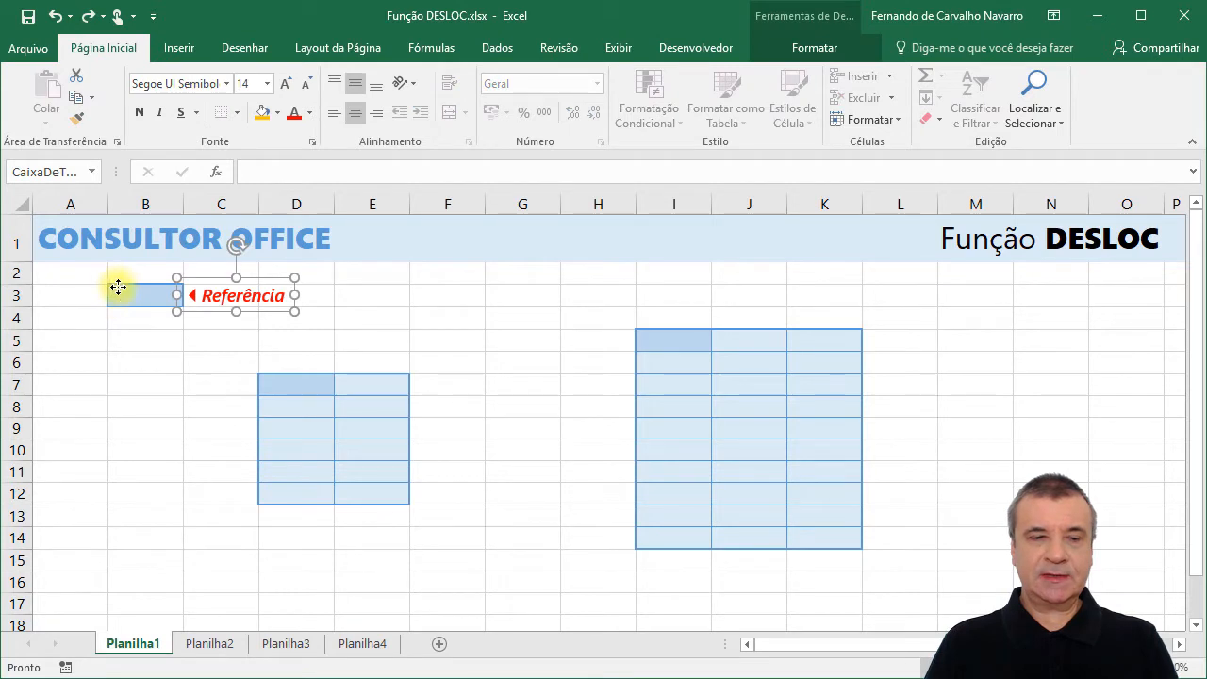
click(133, 294)
click(133, 294)
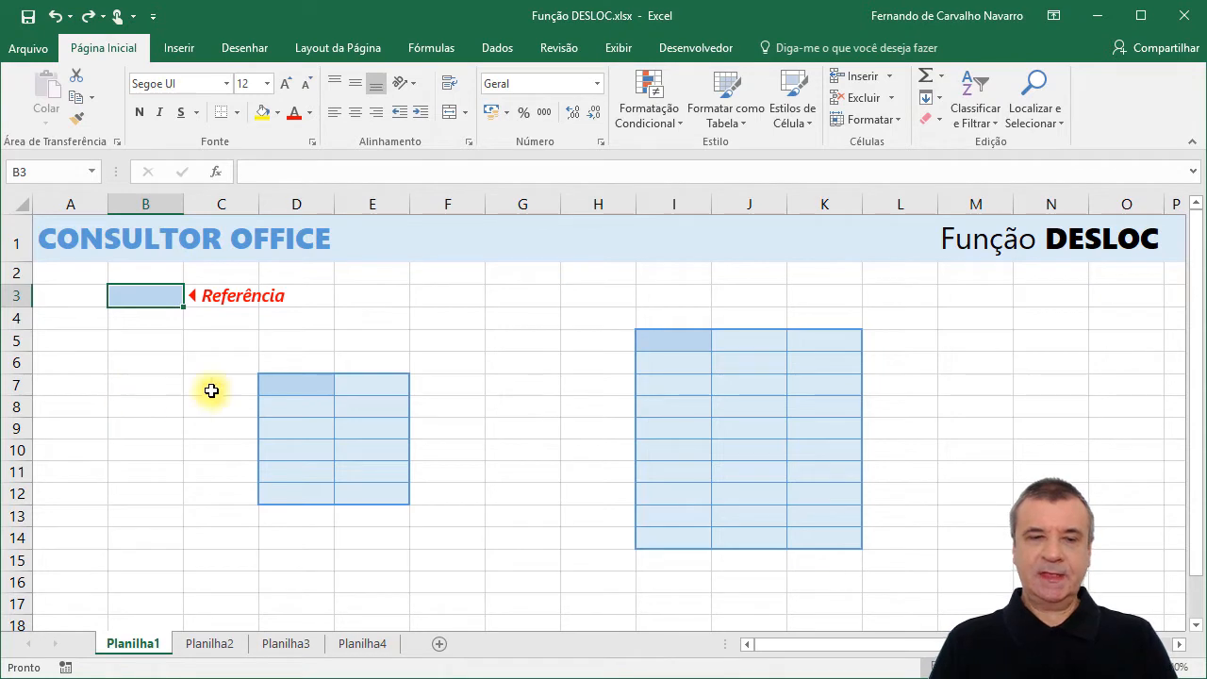
click(303, 379)
click(300, 377)
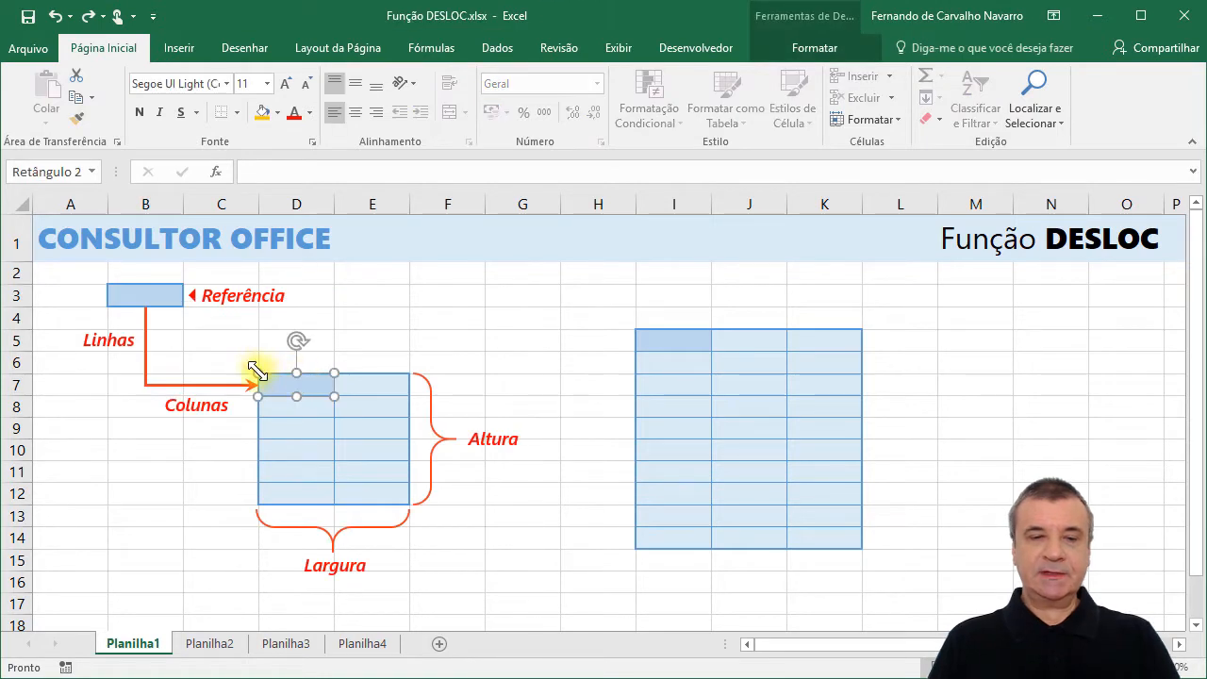
click(135, 296)
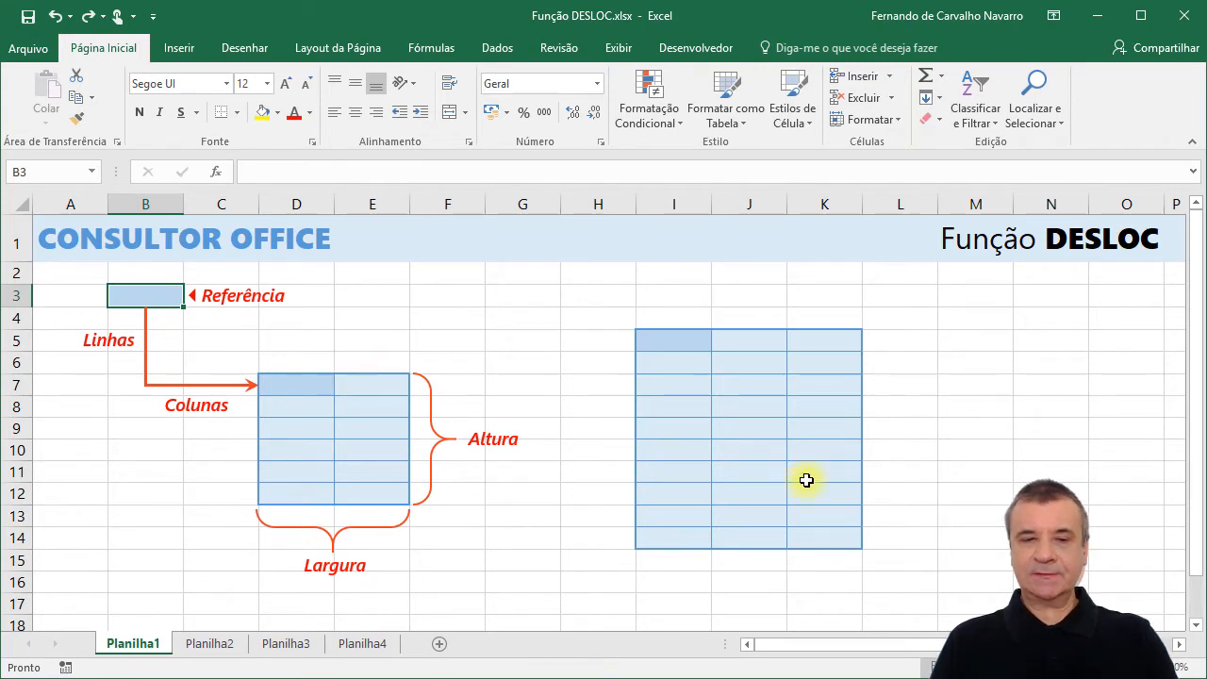
key(ctrl+z)
click(1075, 498)
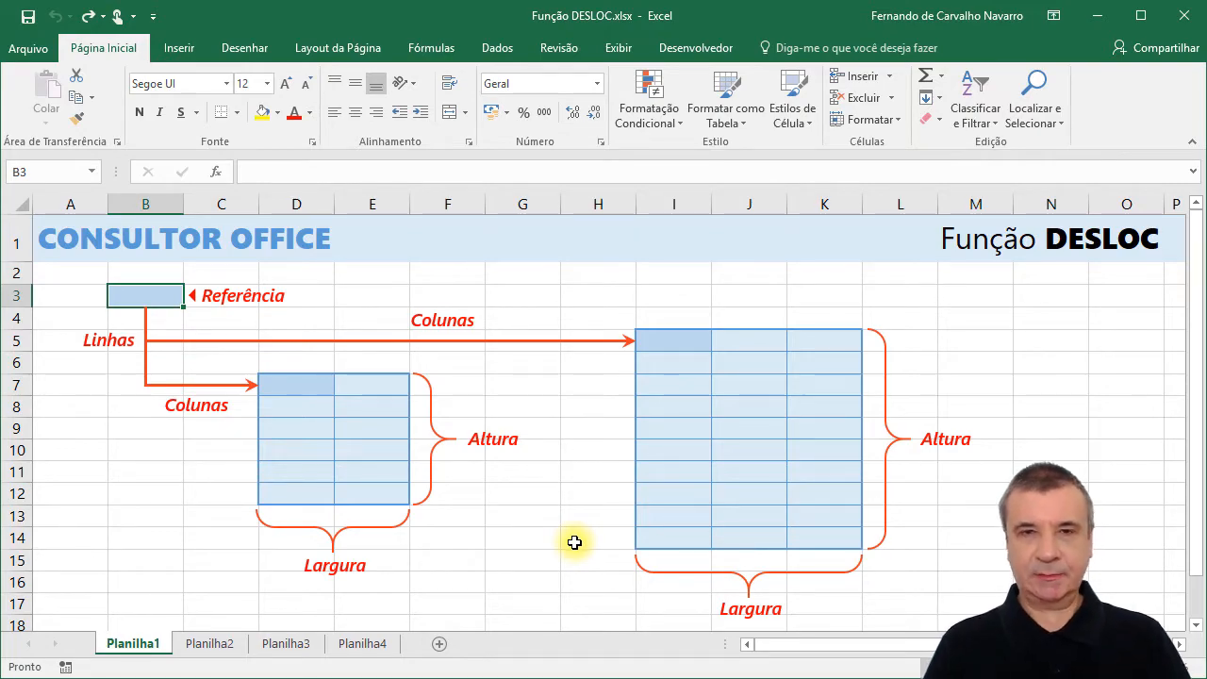
text(=)
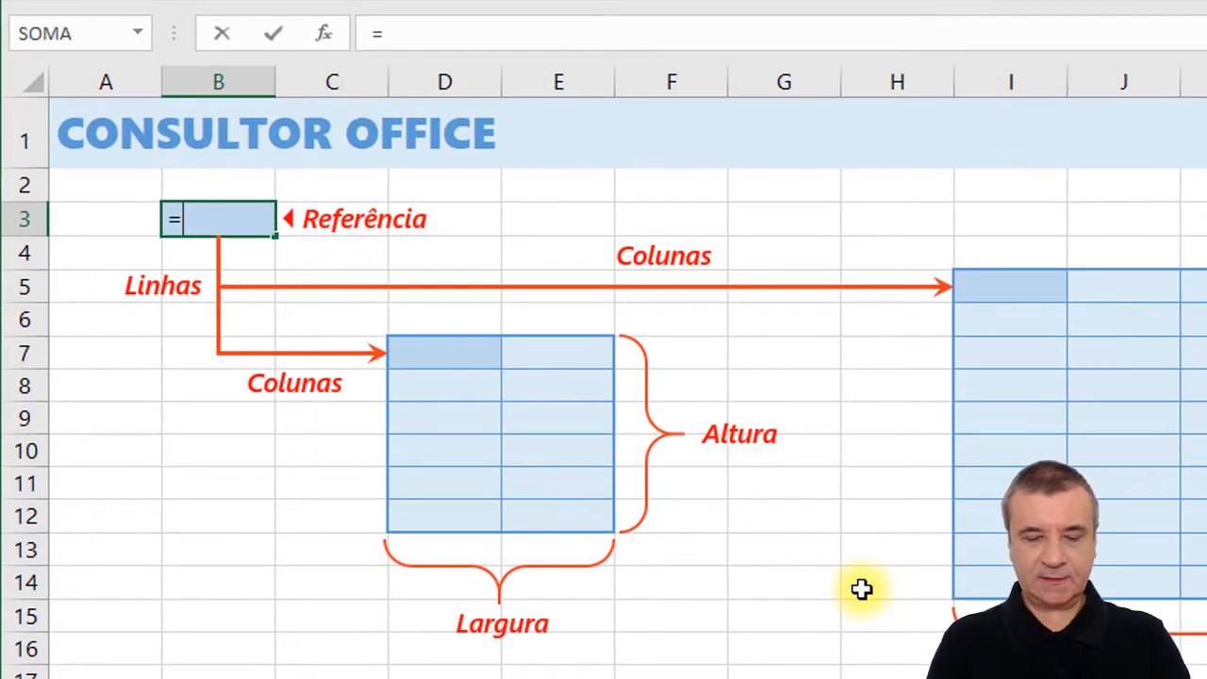
text(desloc)
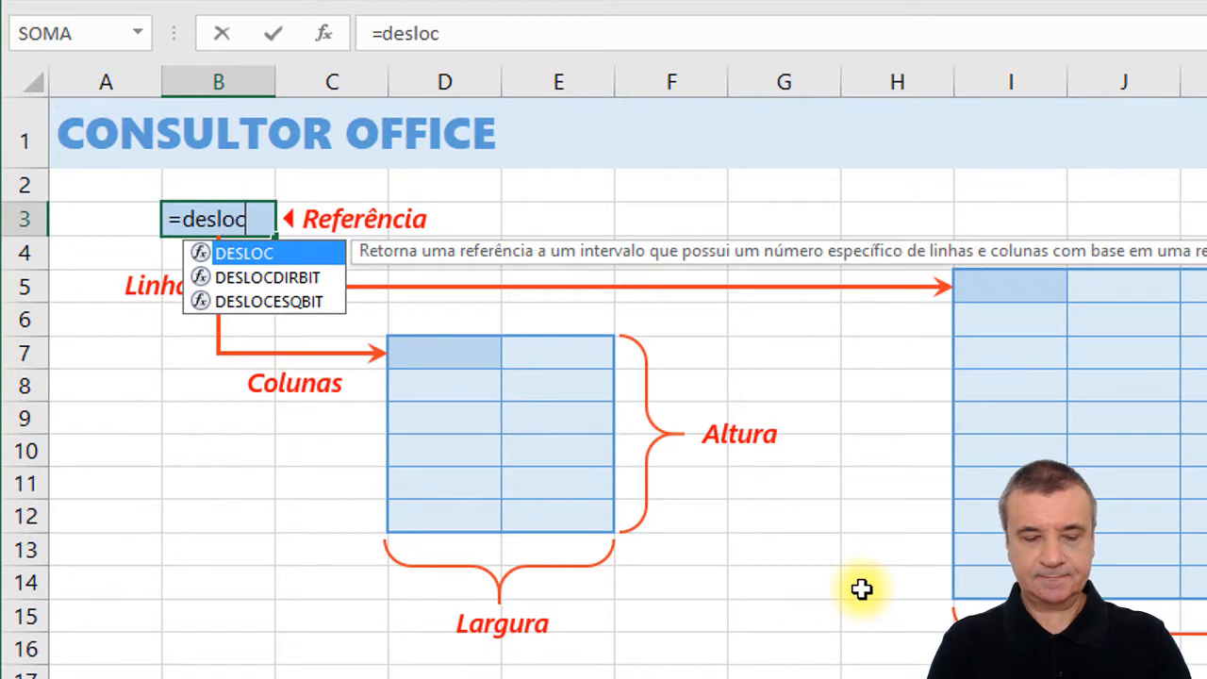
key(Tab)
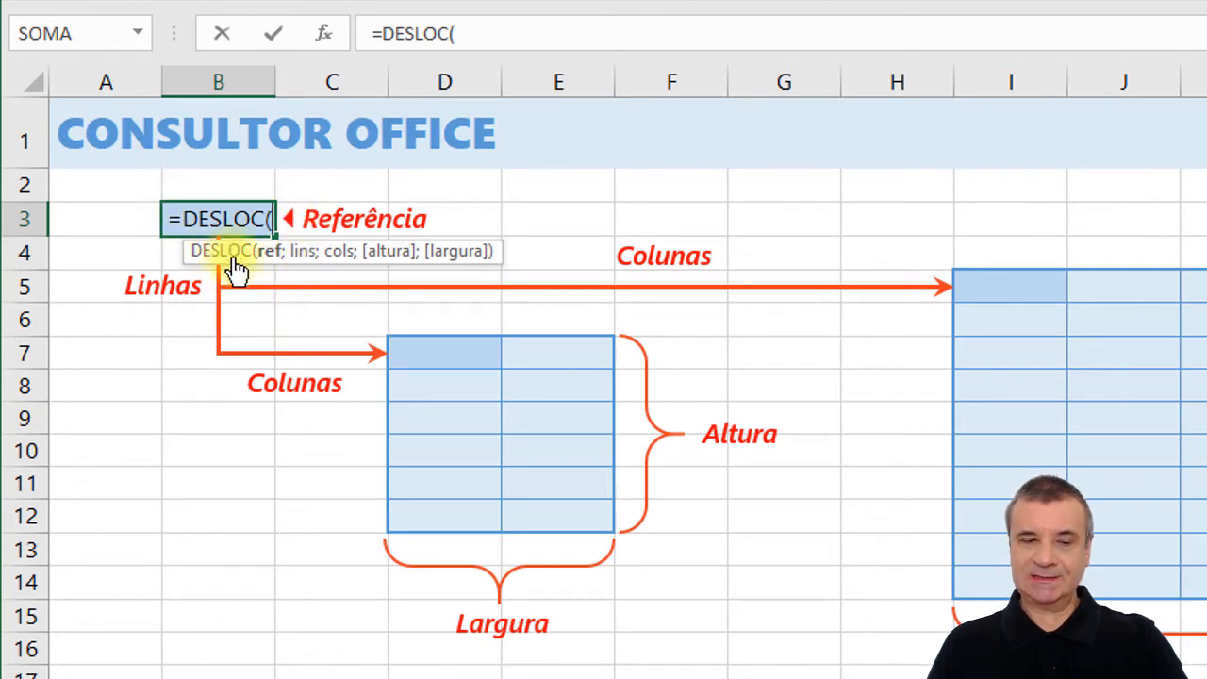
key(Escape)
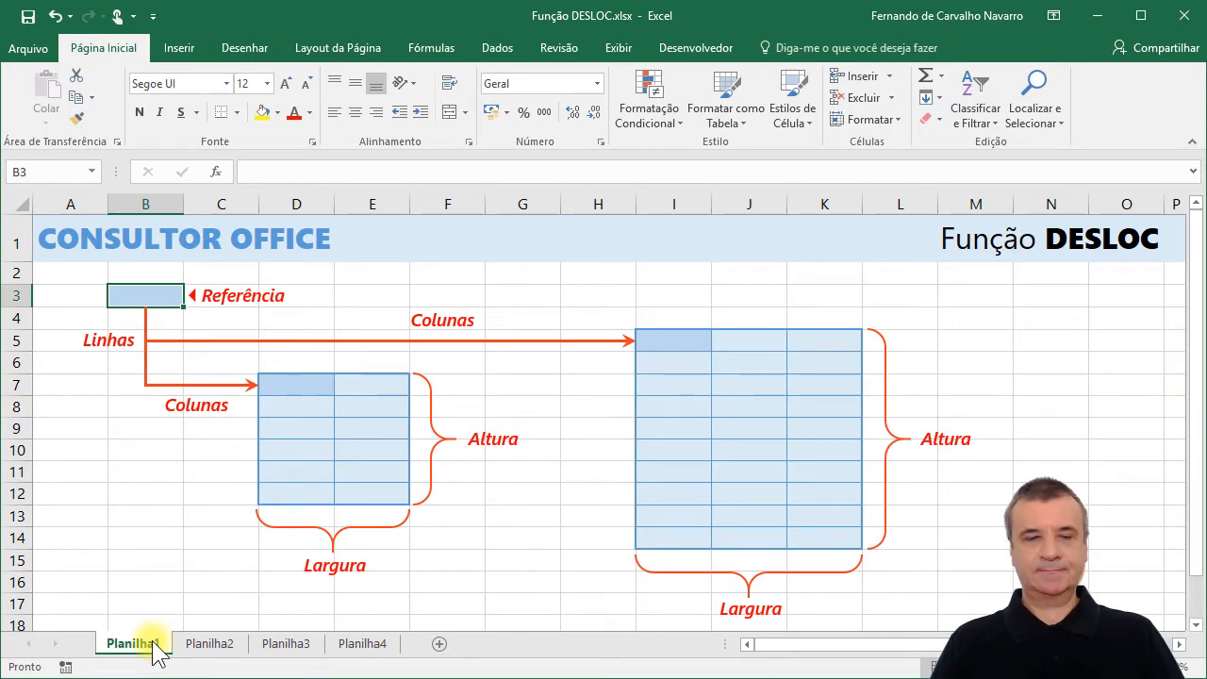
Open Planilha2 and examine the sales table's months, regions and Norte values, along with the Região and Total cells.
click(210, 650)
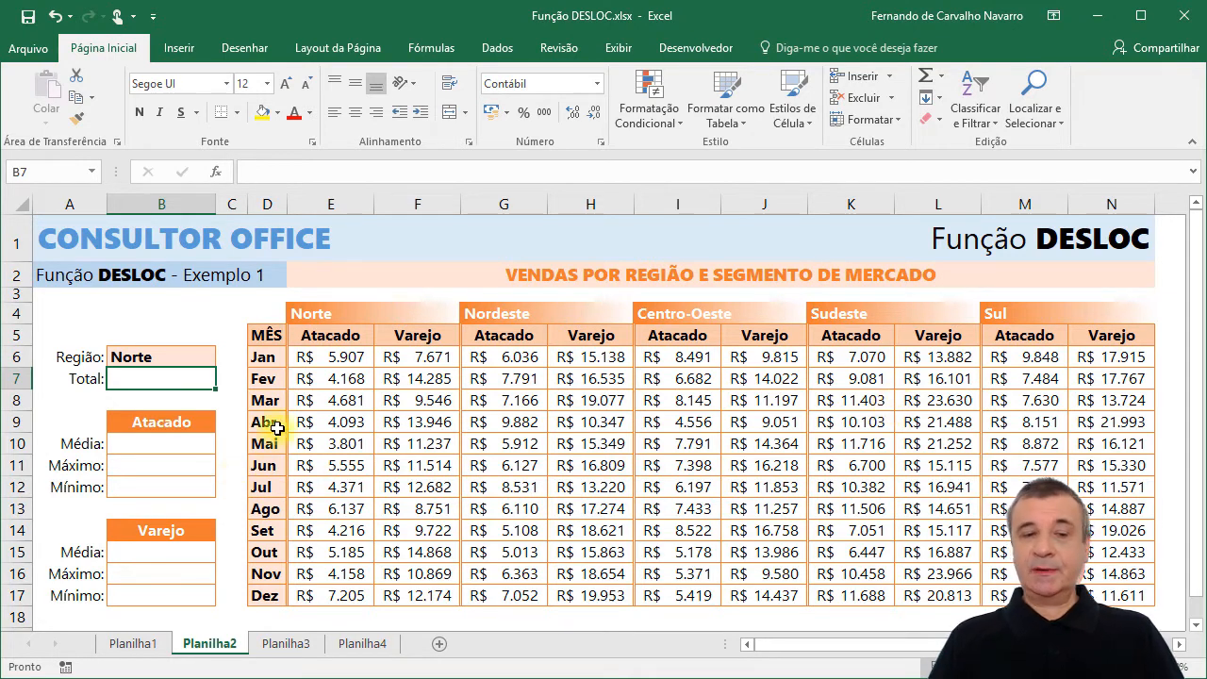
drag(264, 359, 263, 465)
click(265, 358)
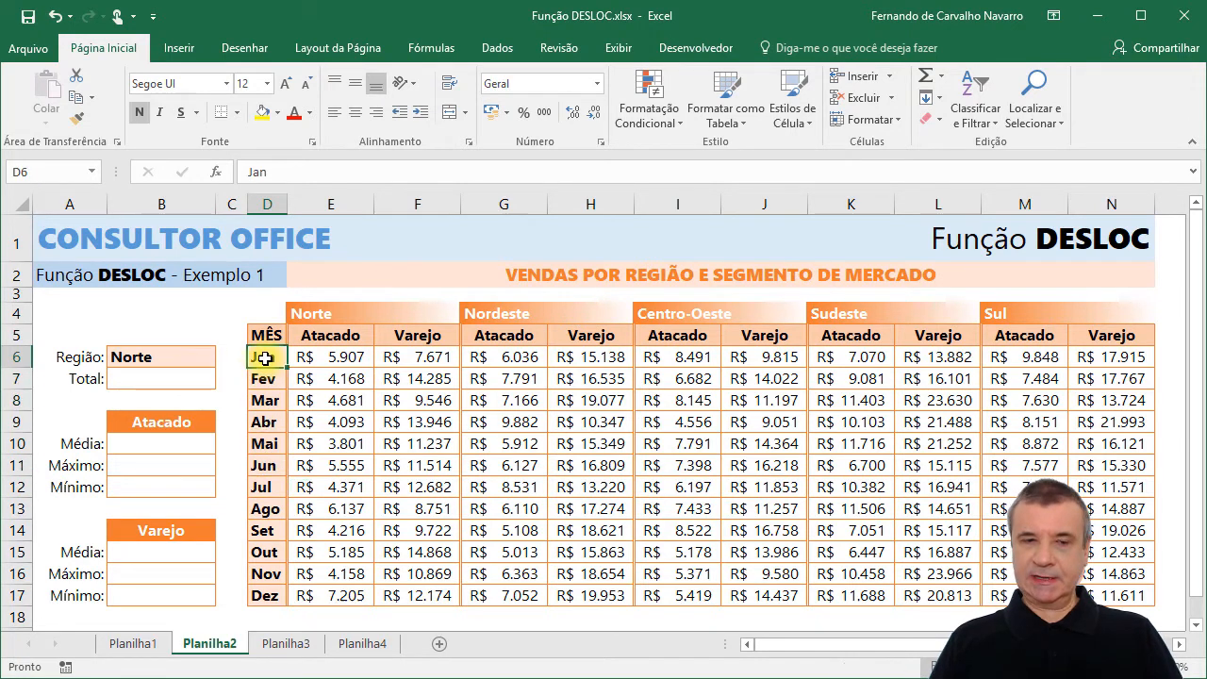
click(337, 312)
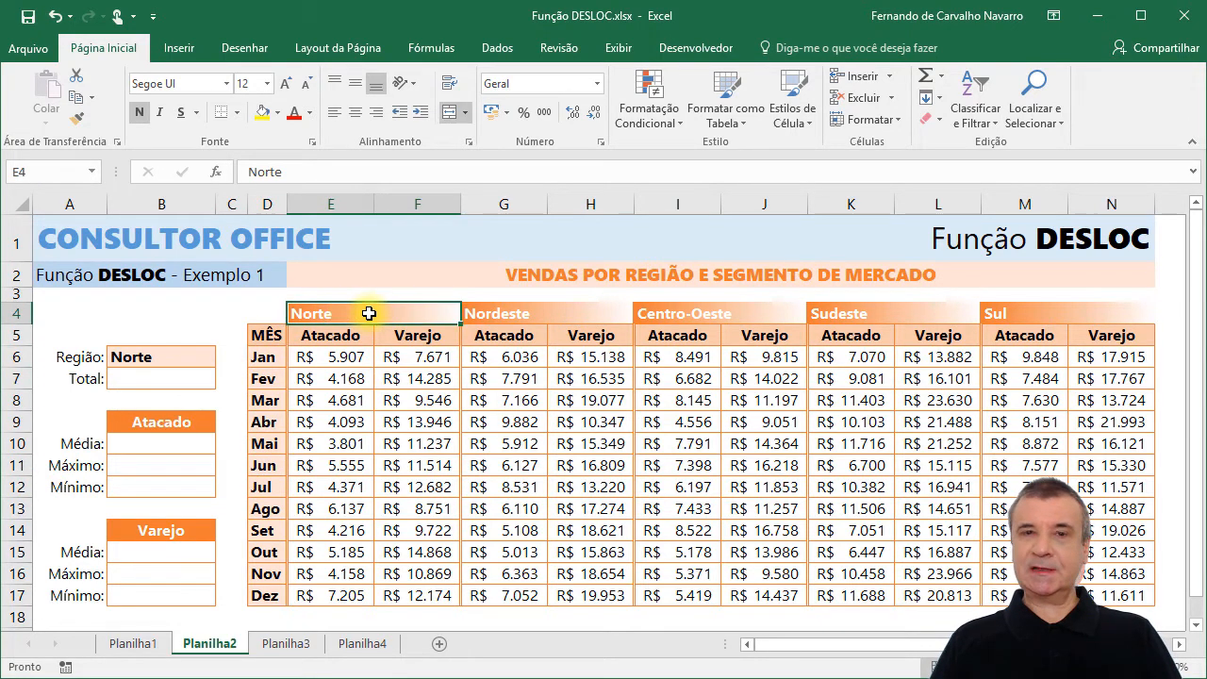
click(327, 356)
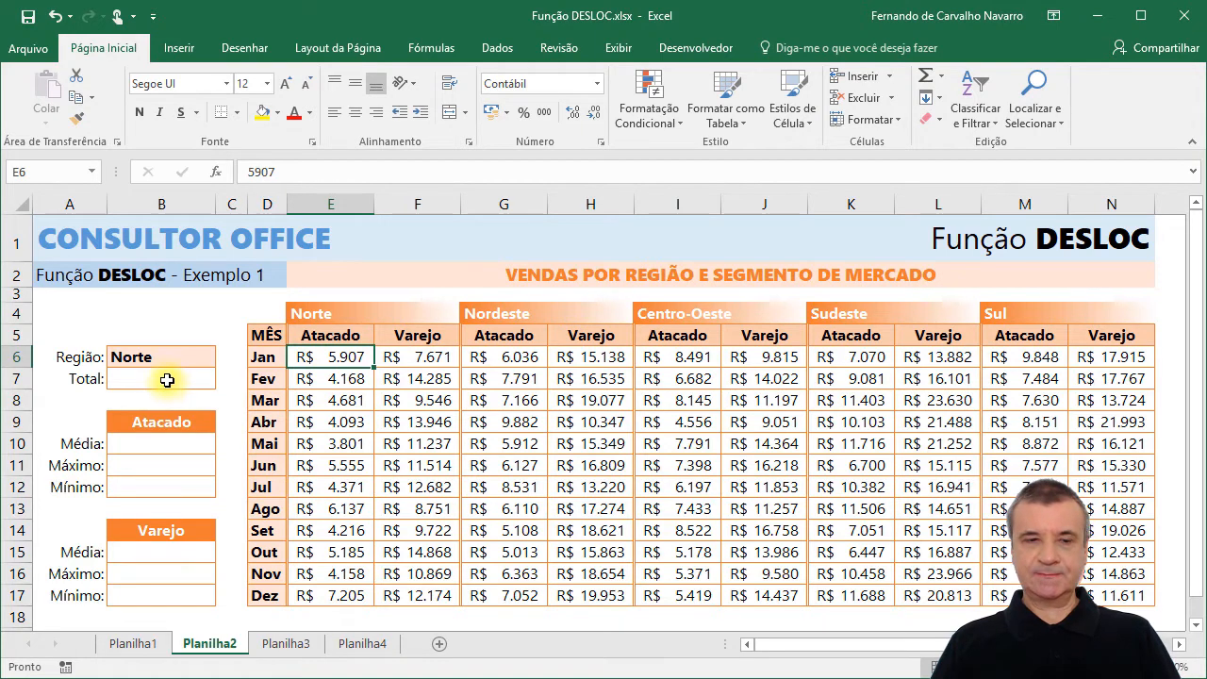
click(140, 356)
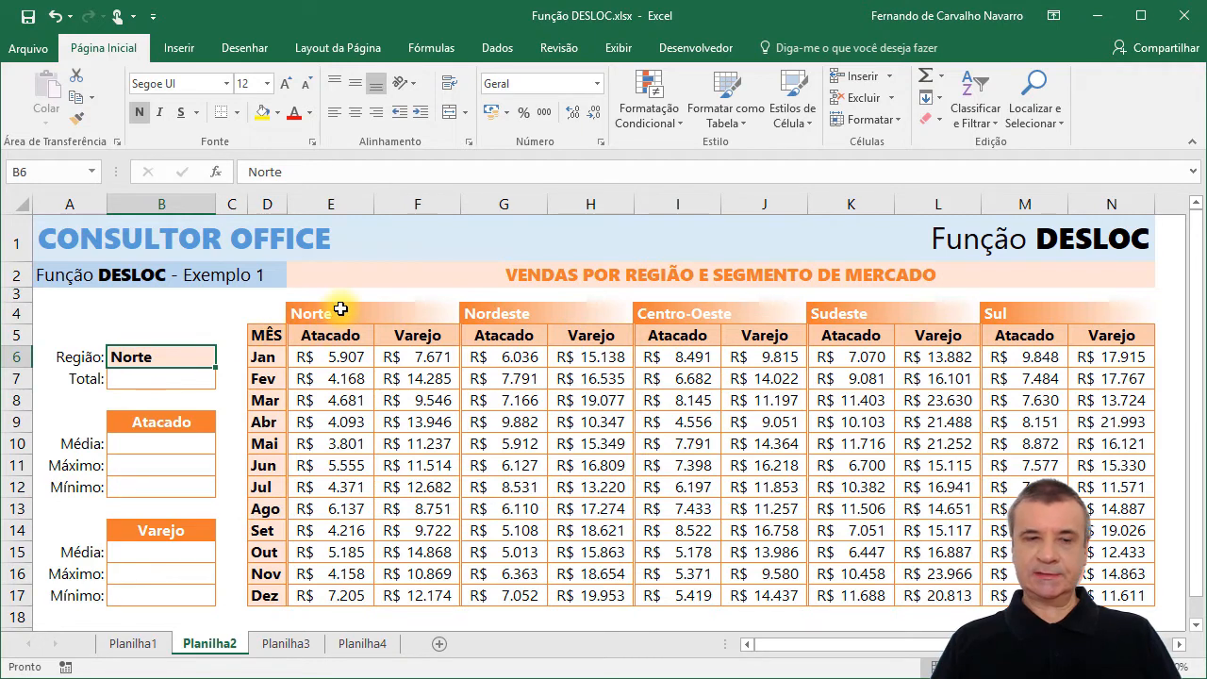
click(146, 383)
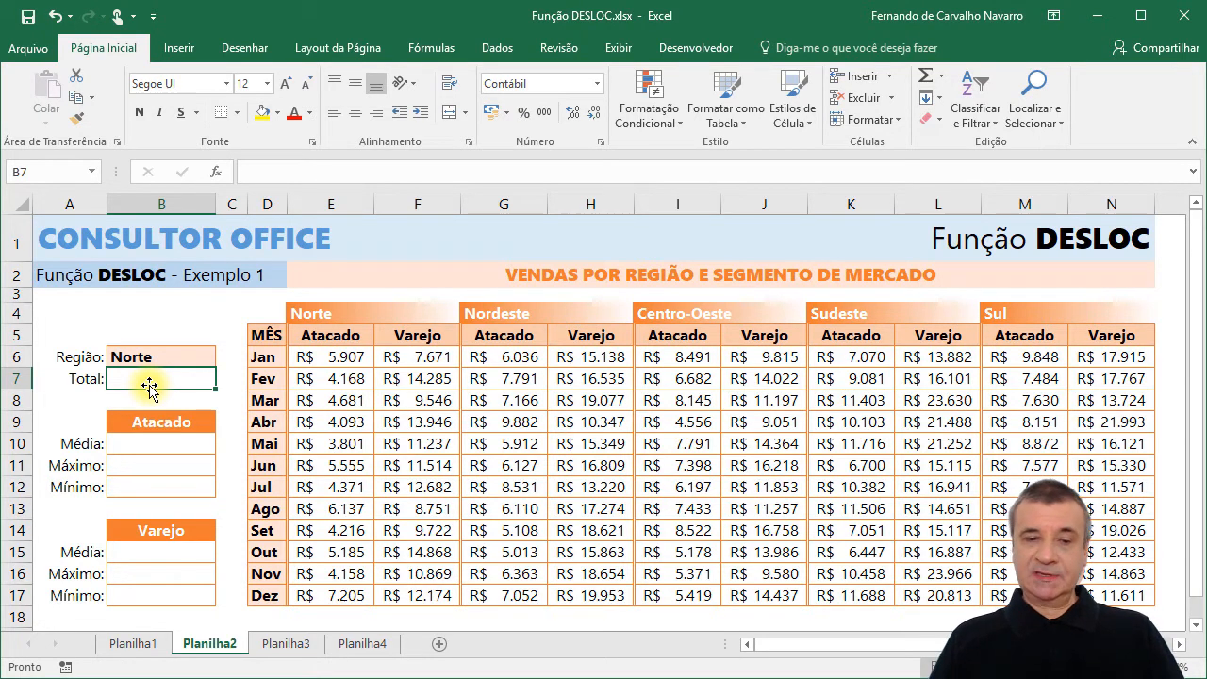
click(321, 359)
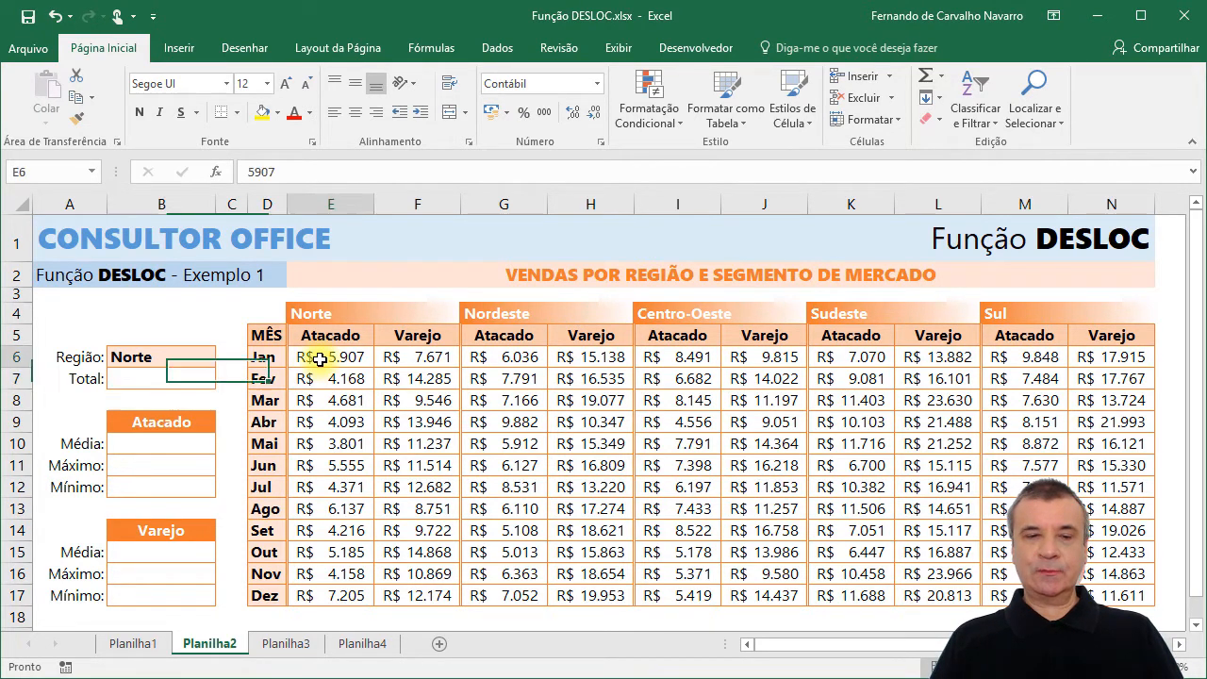
drag(321, 359, 390, 579)
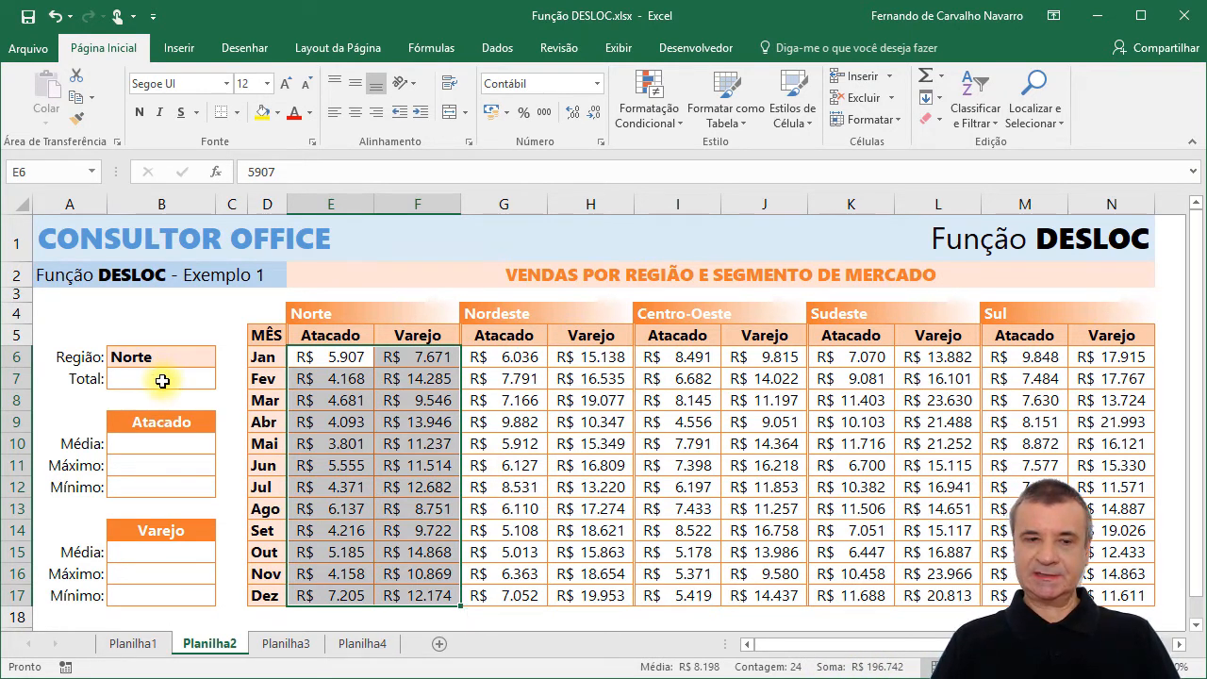
Total the Norte sales in cell B7 with the formula =SOMA(E6:F17).
click(162, 381)
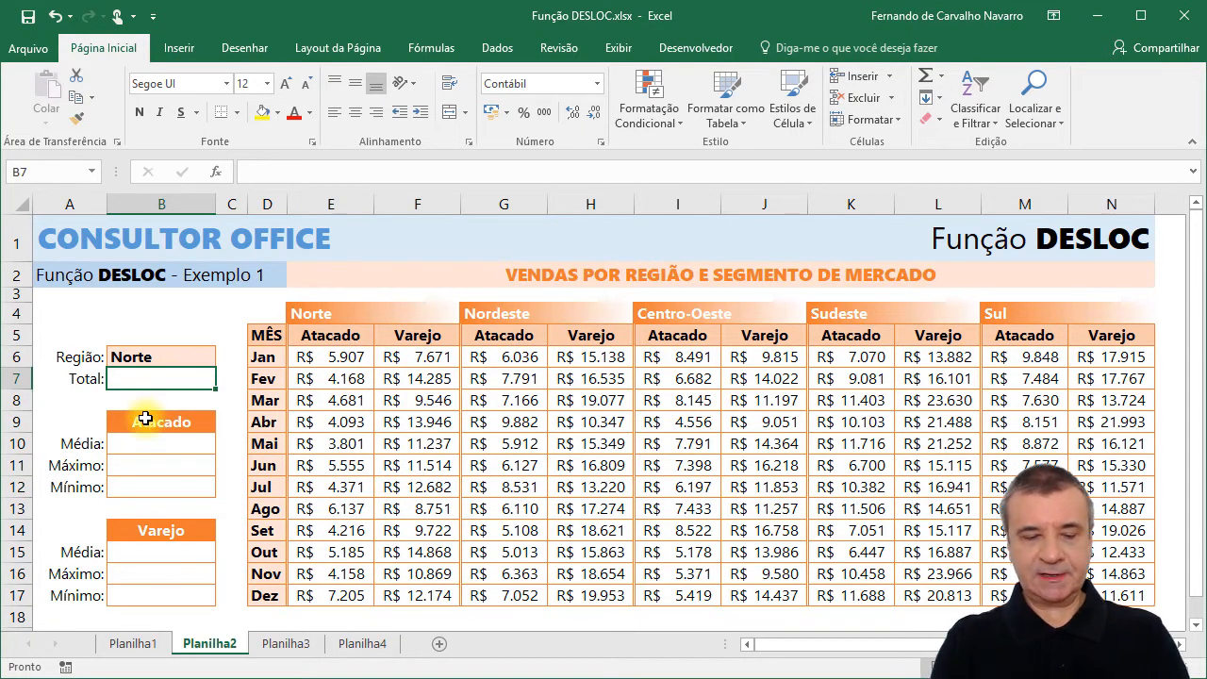
text(=S)
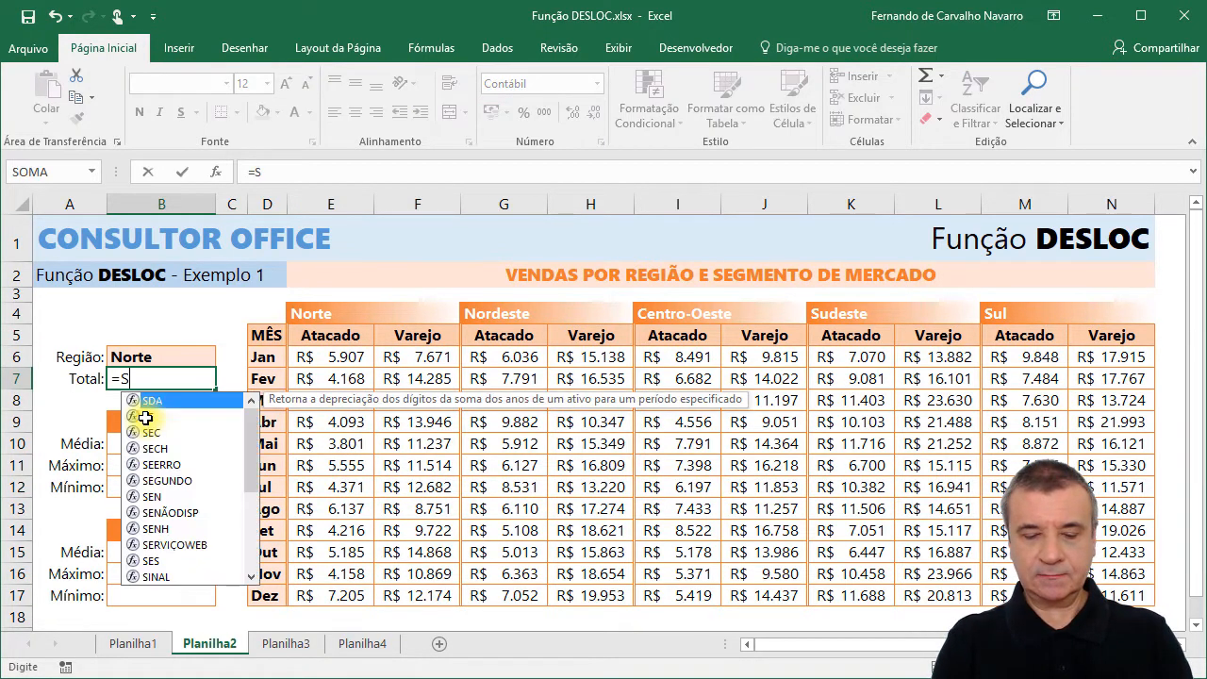
text(OMA()
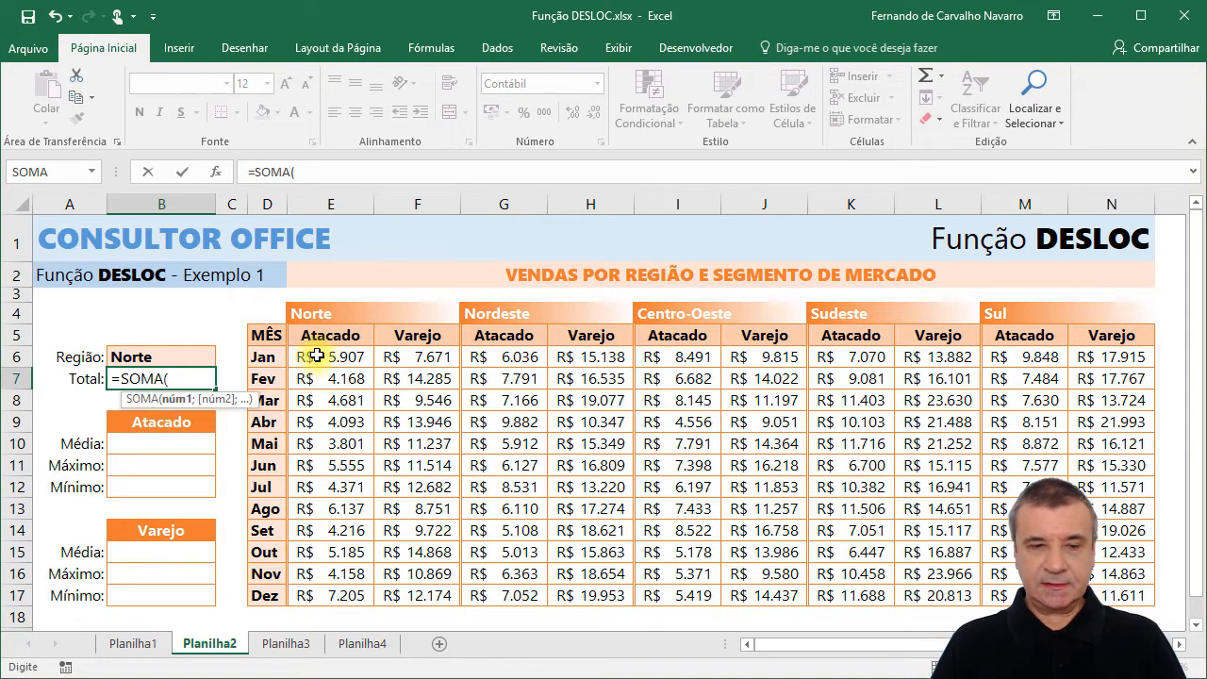
drag(317, 355, 403, 512)
drag(407, 586, 411, 595)
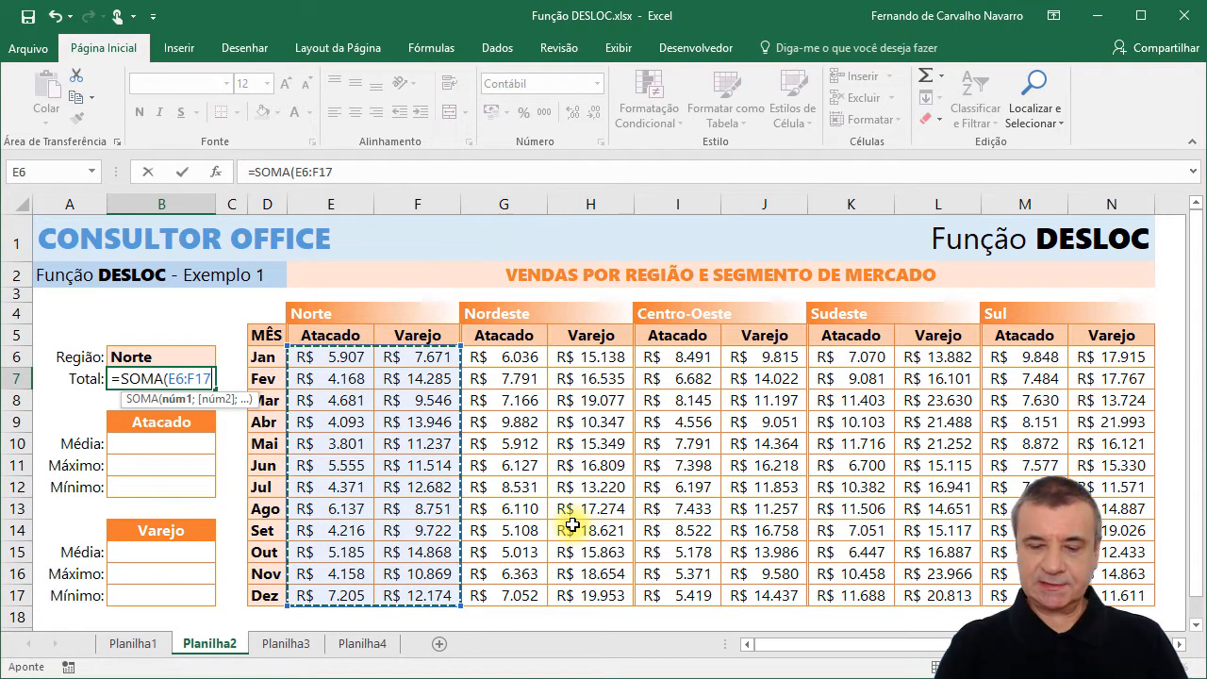
key(Return)
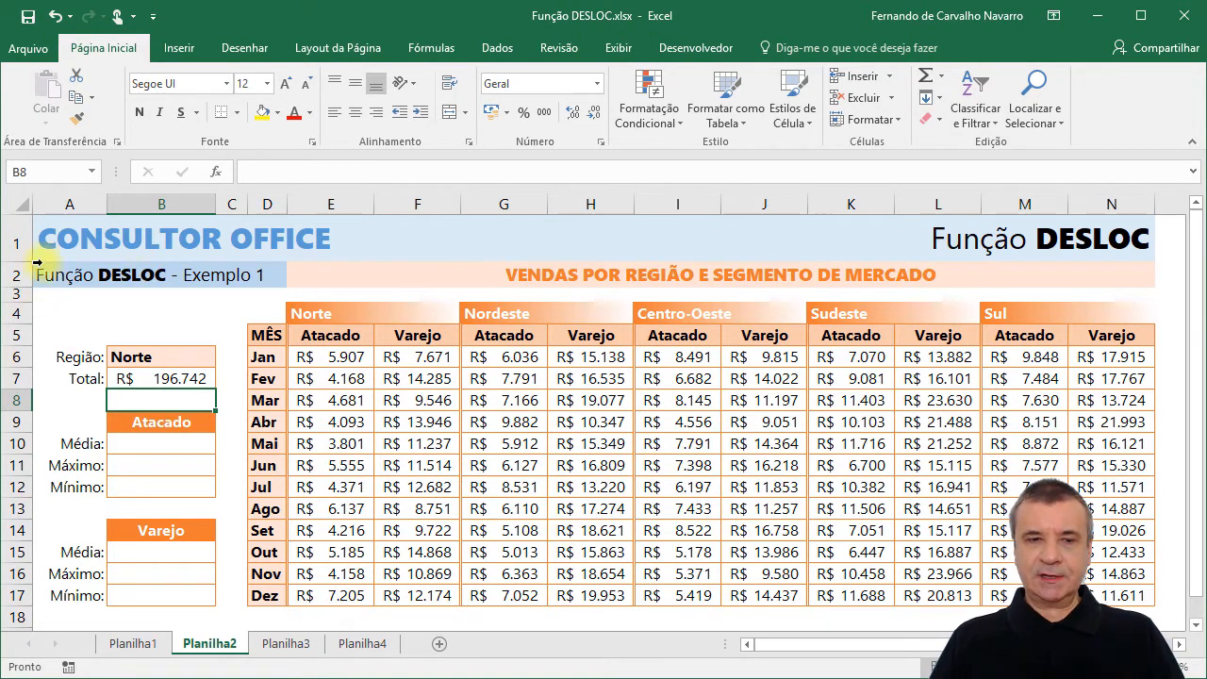
Replace the fixed range inside the SOMA formula in B7 with a DESLOC function that uses D5 as its reference.
click(158, 355)
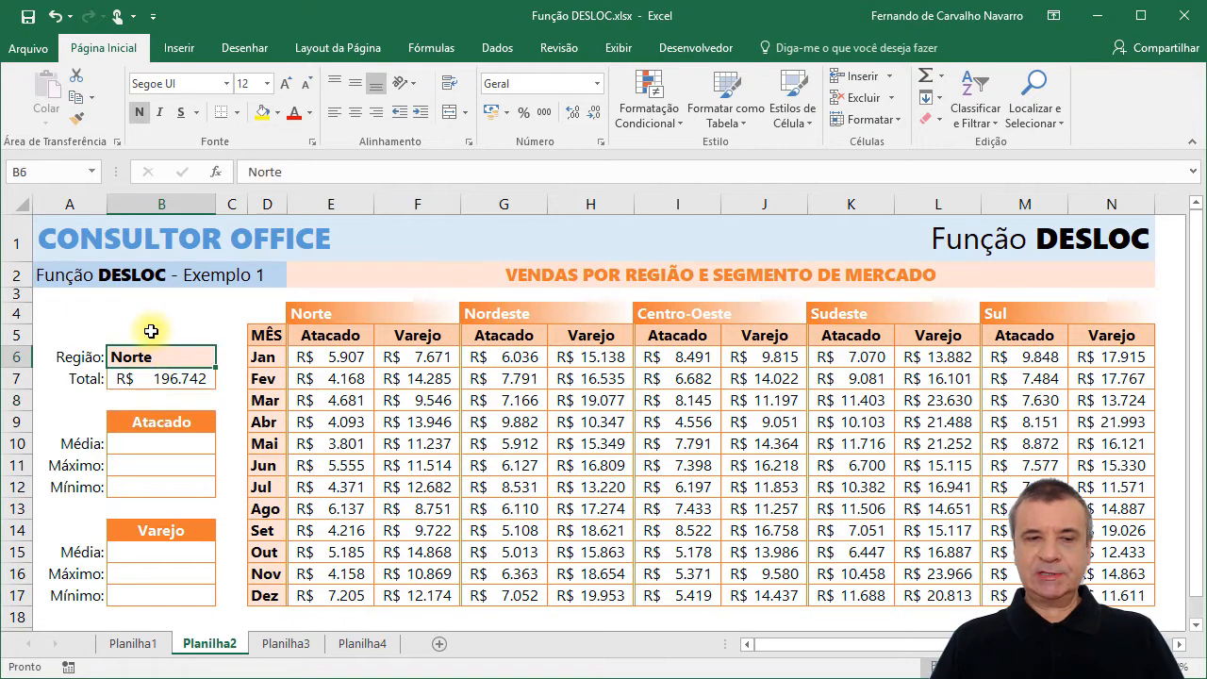
click(181, 379)
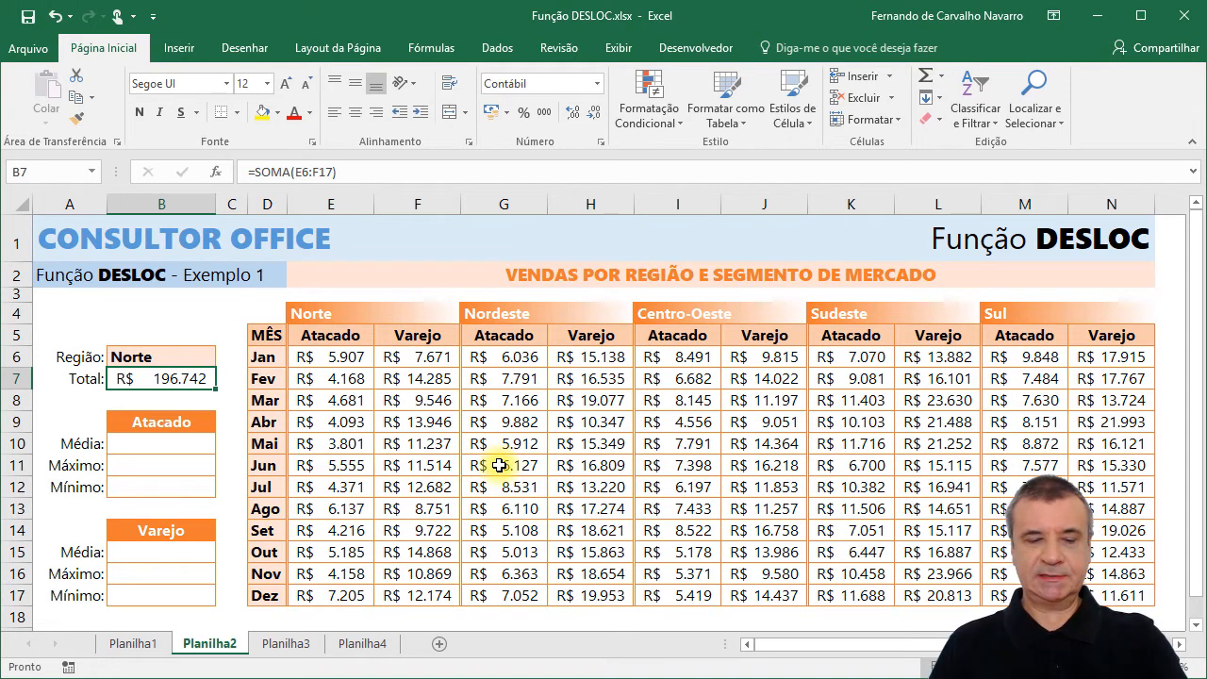
key(F2)
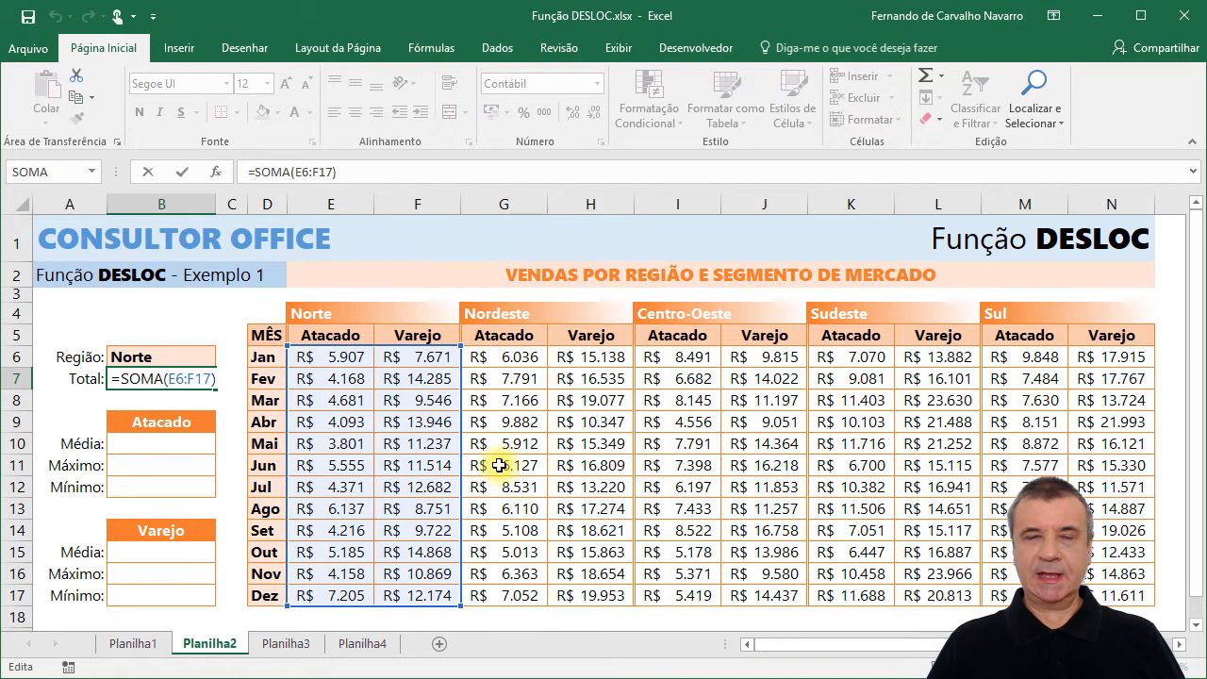
key(BackSpace)
key(BackSpace)
key(BackSpace)
key(BackSpace)
key(BackSpace)
key(BackSpace)
key(BackSpace)
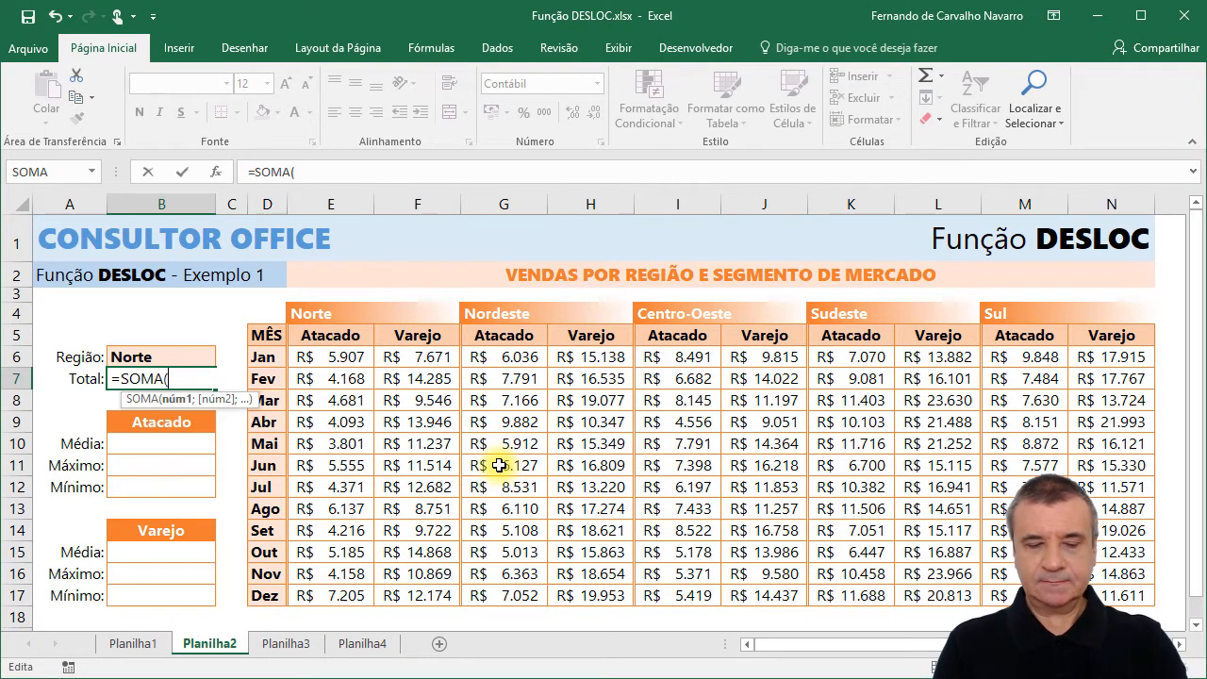
text(DESLOC)
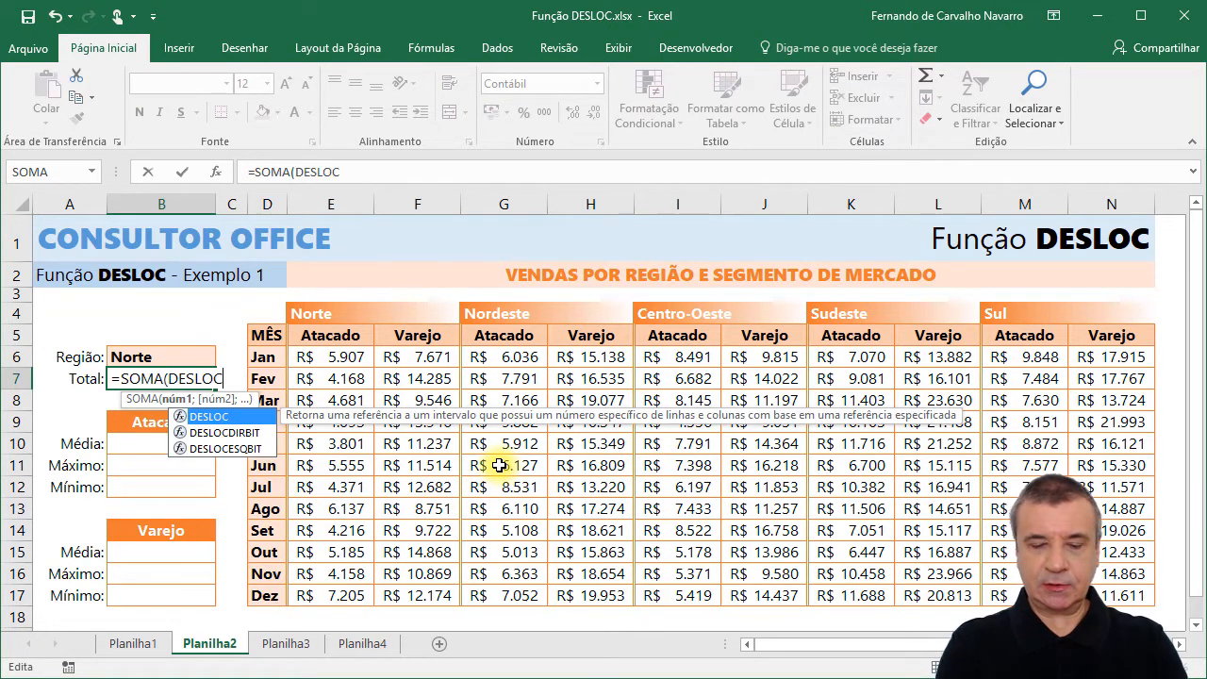
text(()
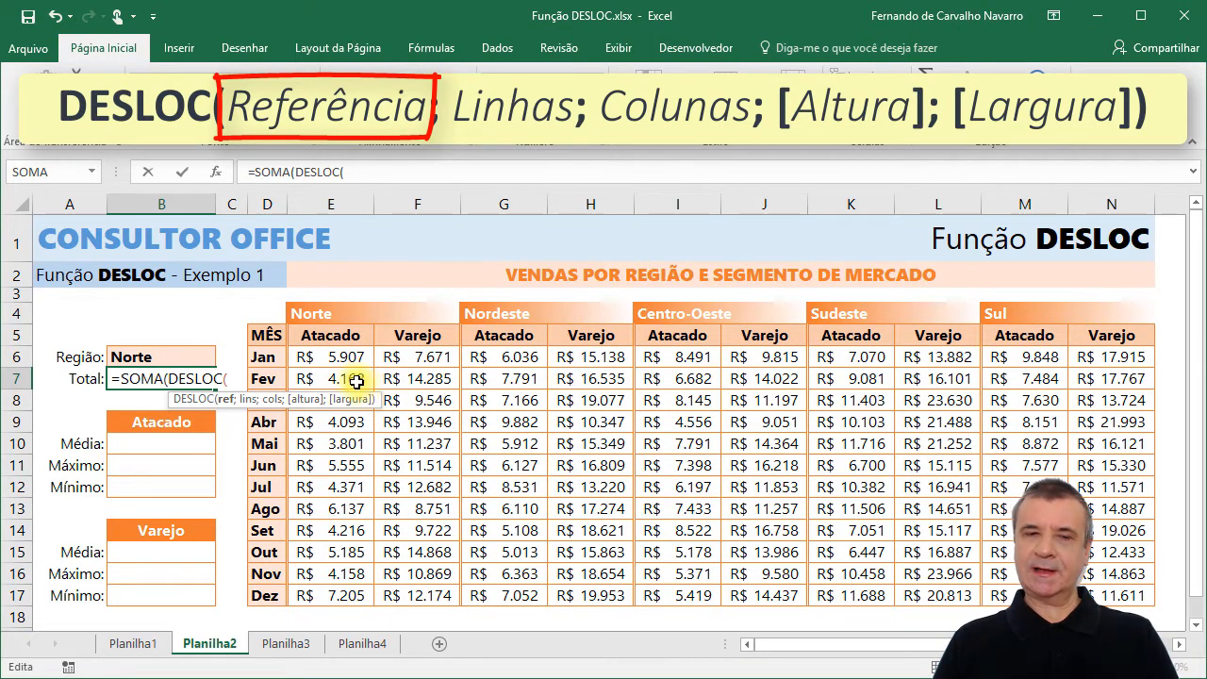
click(268, 334)
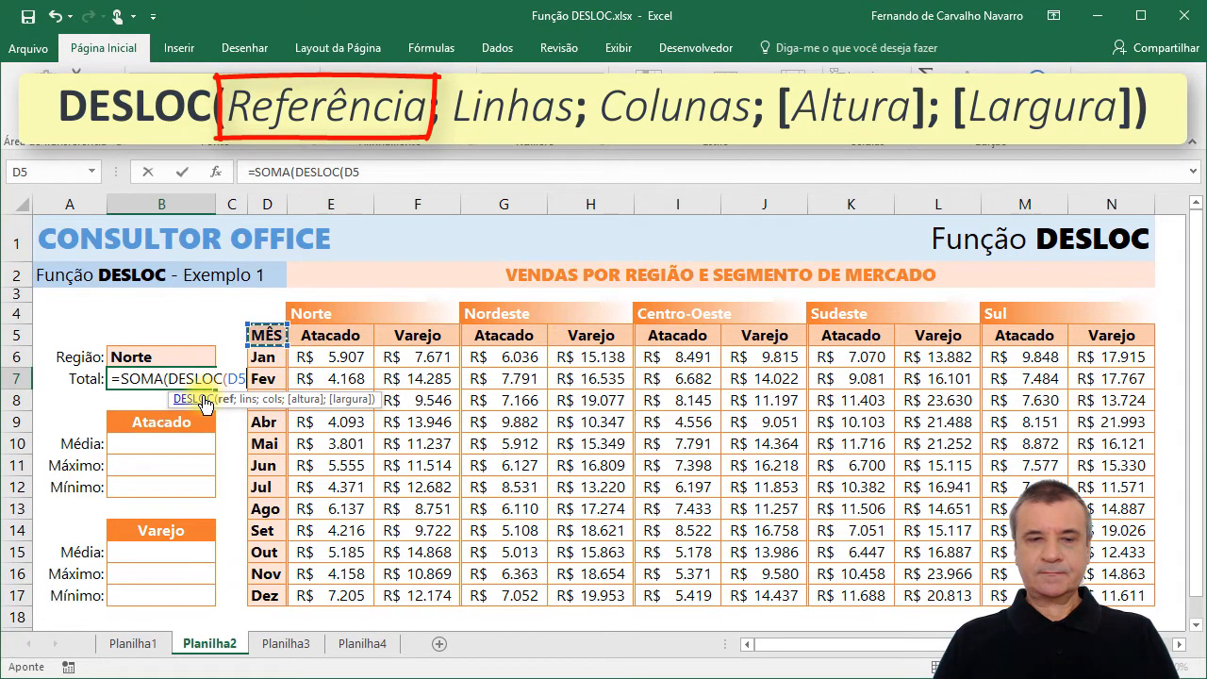
Complete the DESLOC function in B7 with 1 row, 1 column, a height of 12 and a width of 2.
text(;1)
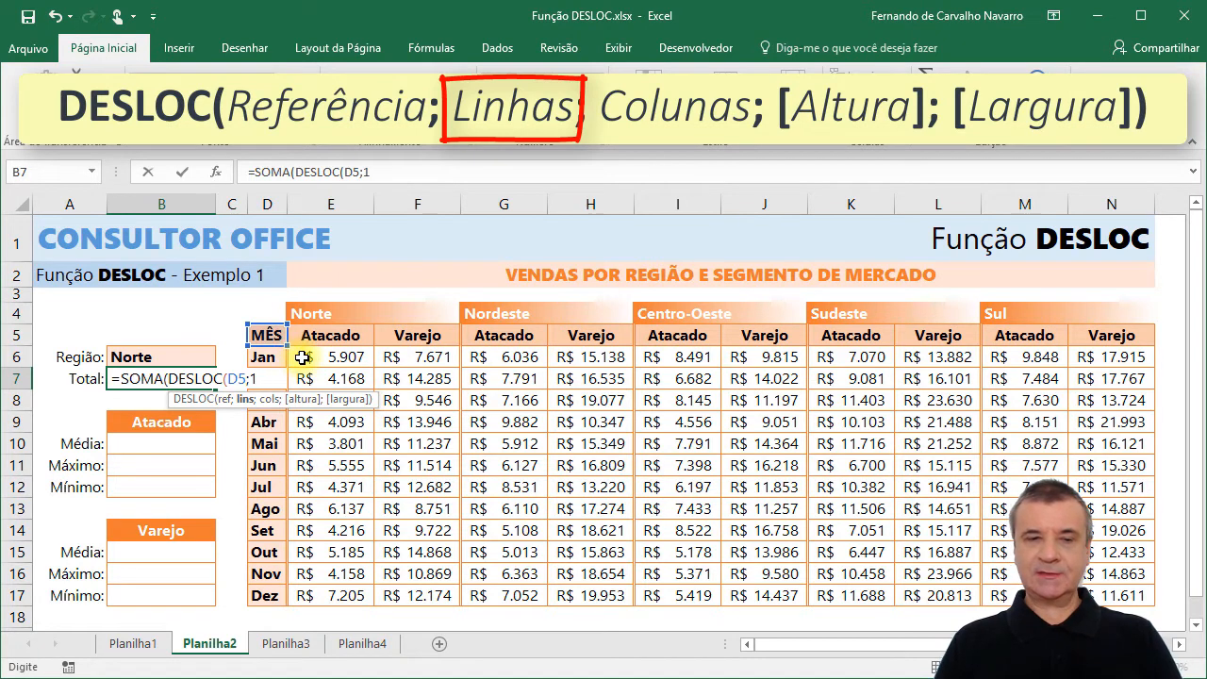
text(;)
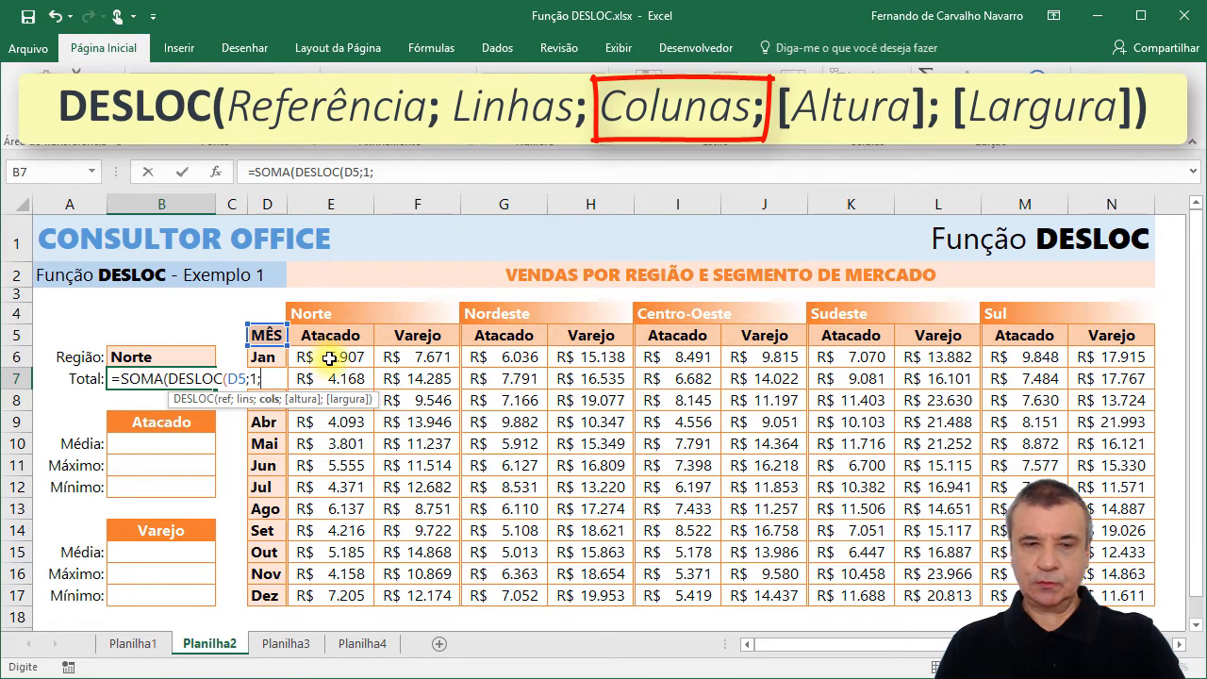
text(1;)
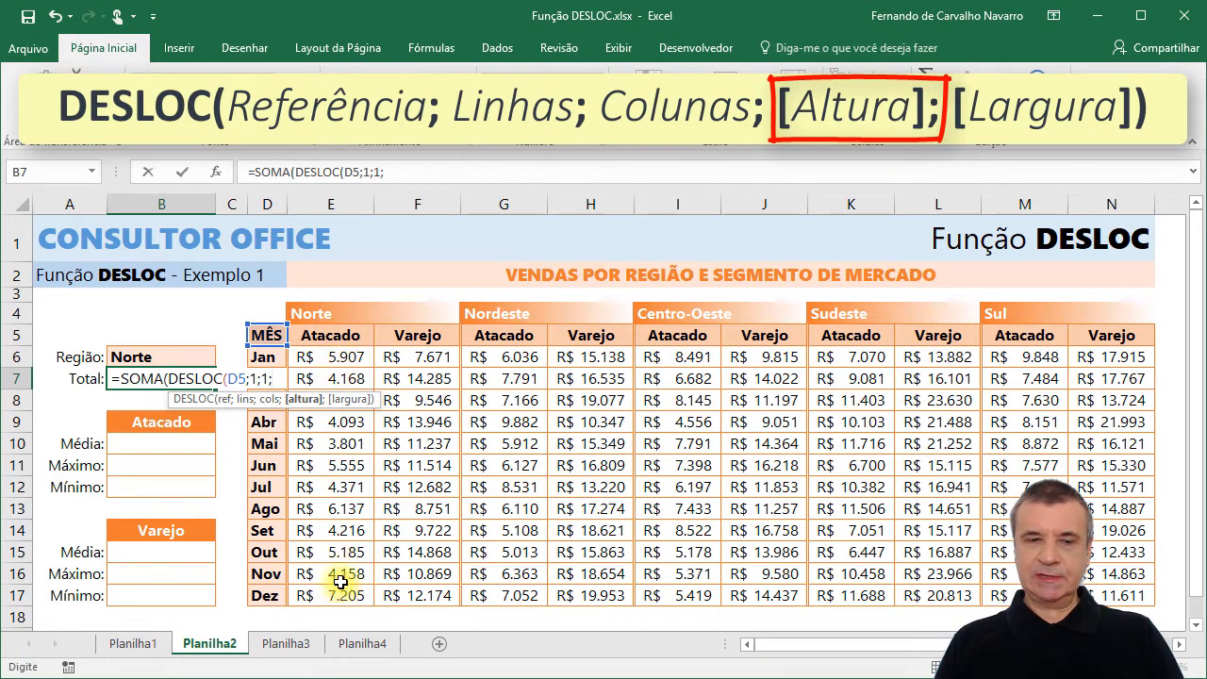
text(12)
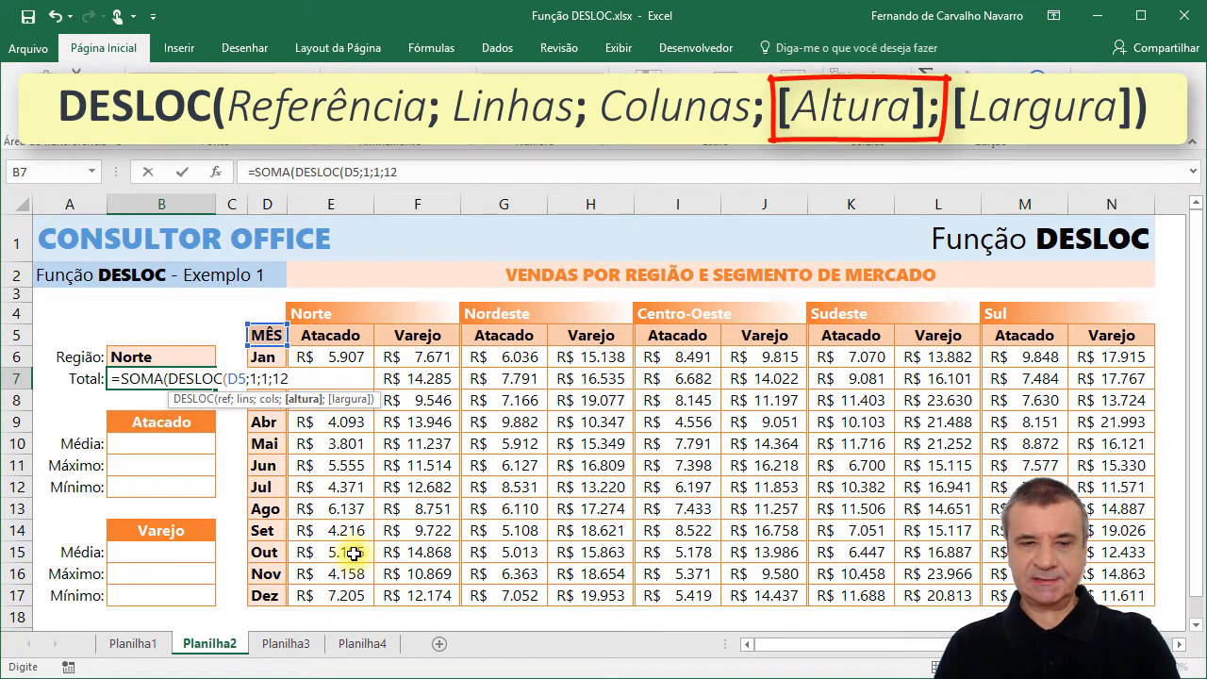
text(;)
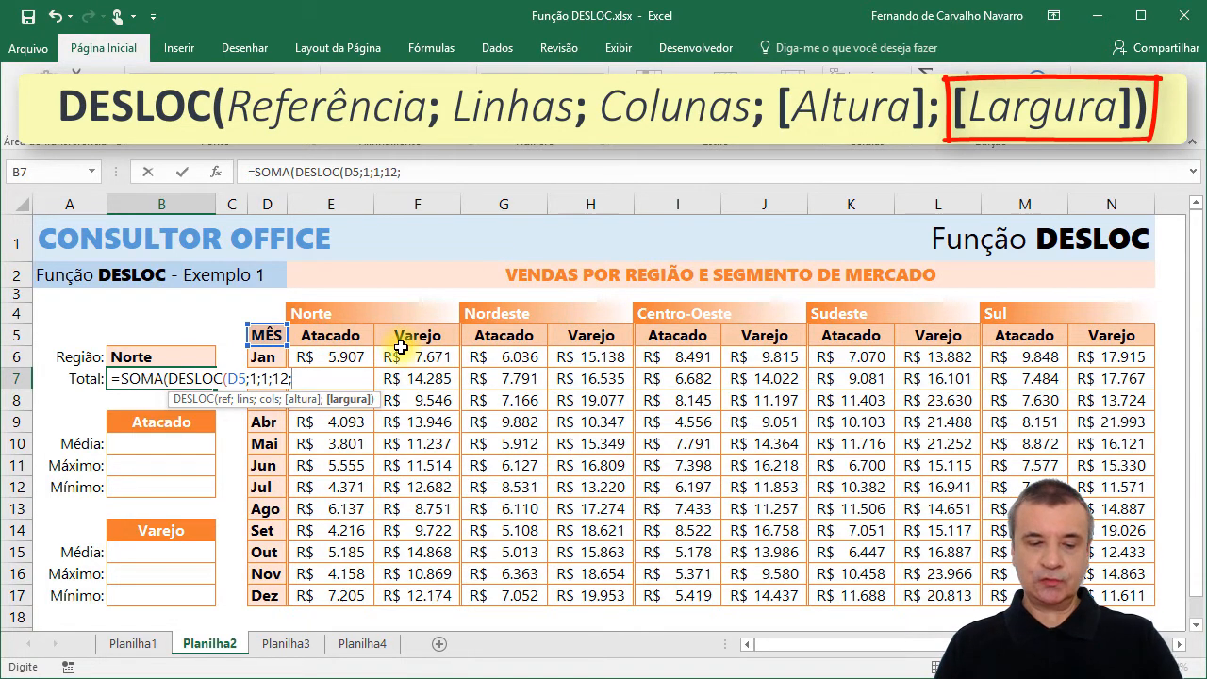
text(2)
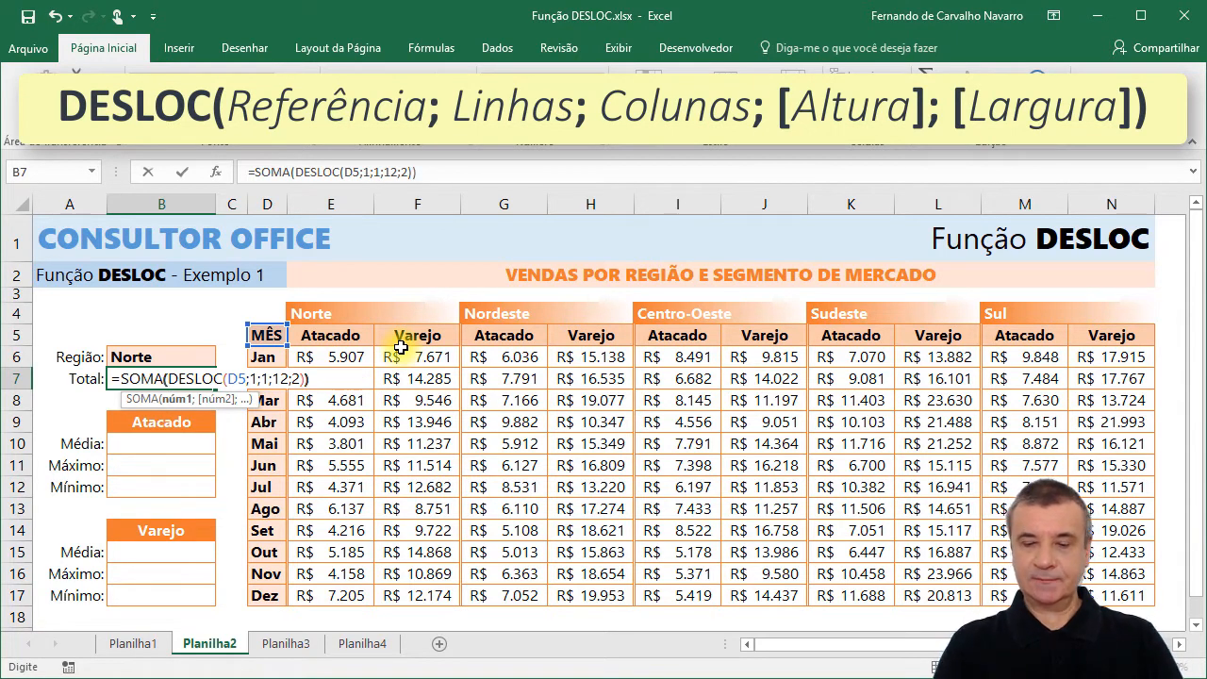
key(Return)
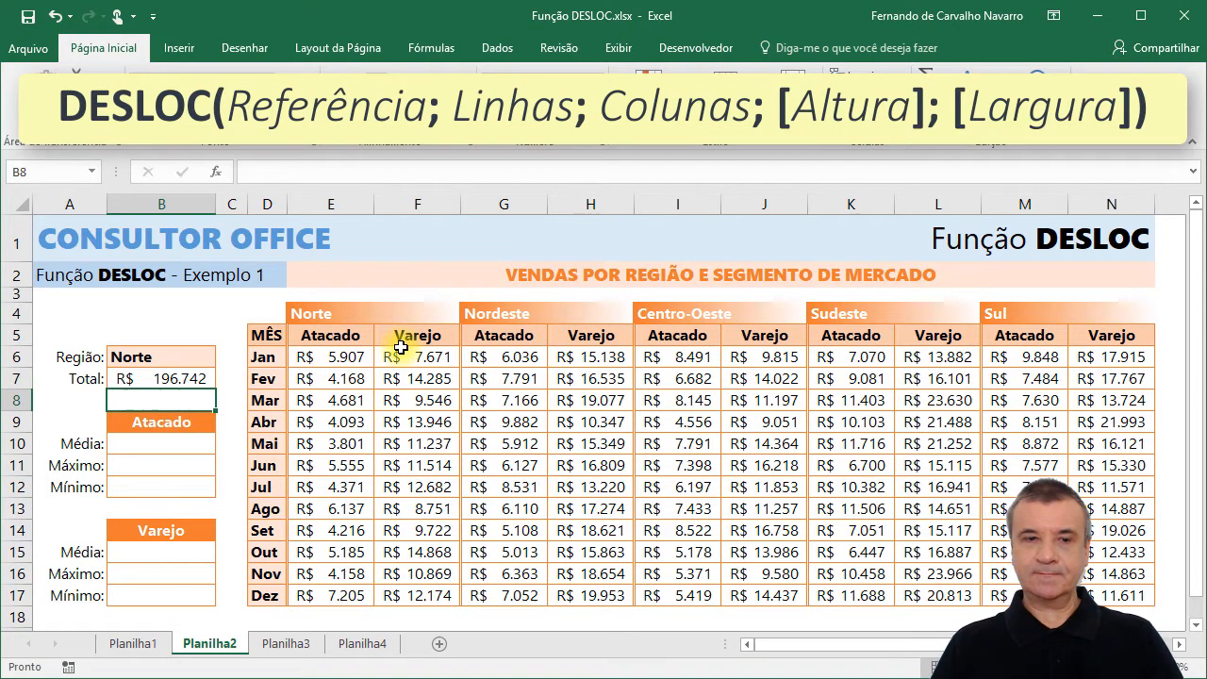
Replace the fixed Colunas argument of DESLOC in the B7 formula with a CORRESP function.
click(168, 378)
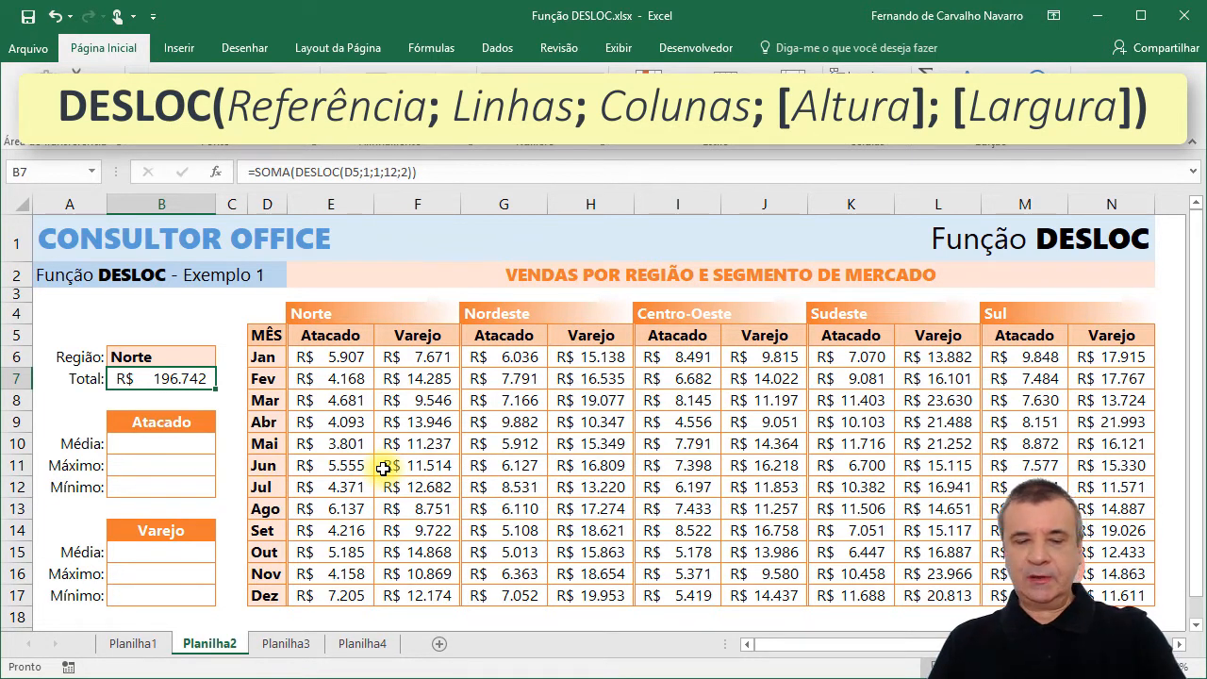
key(F2)
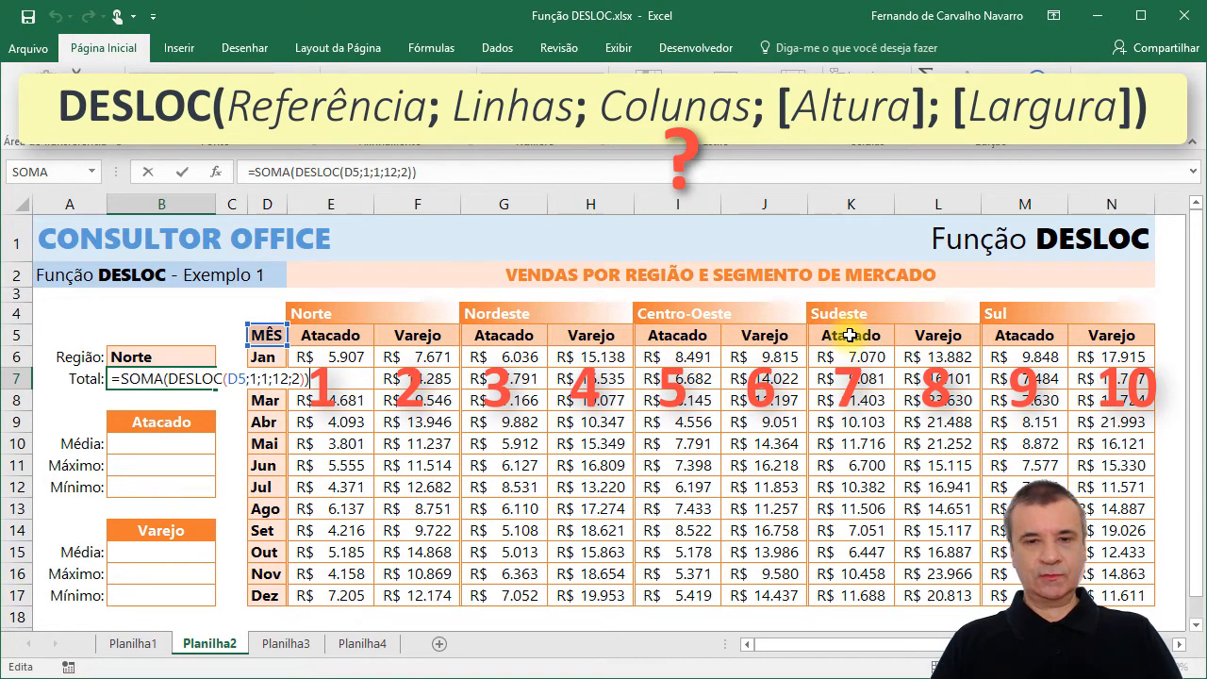
click(271, 378)
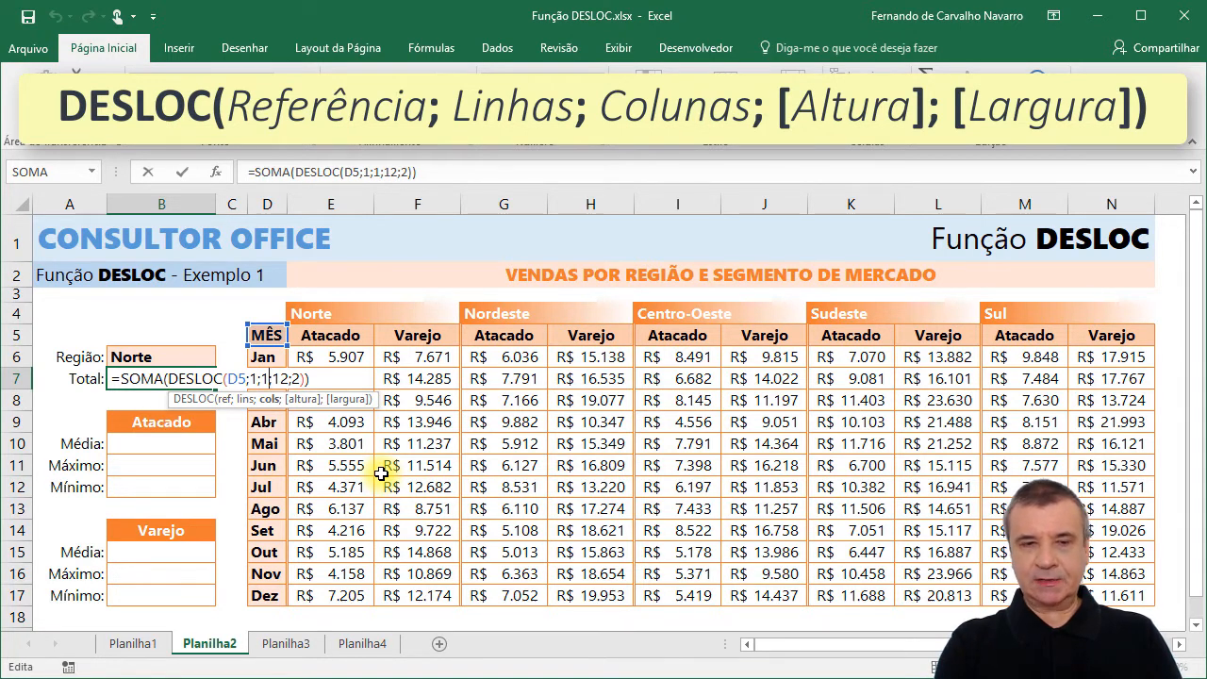
key(BackSpace)
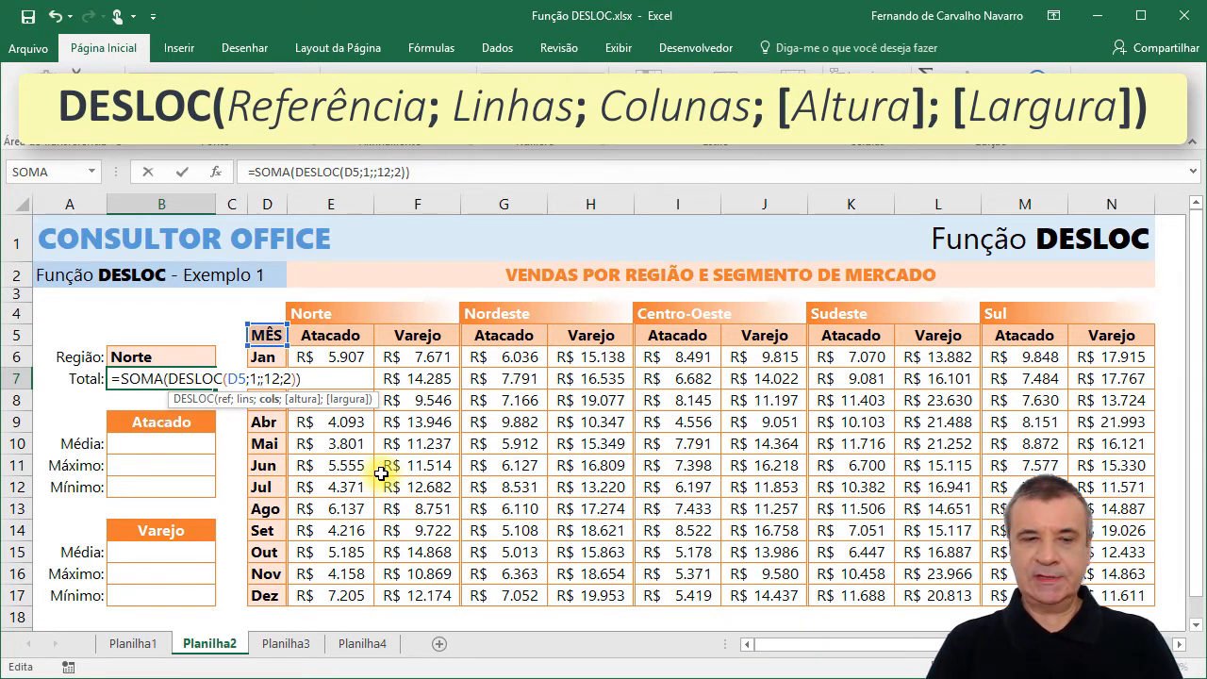
text(CO)
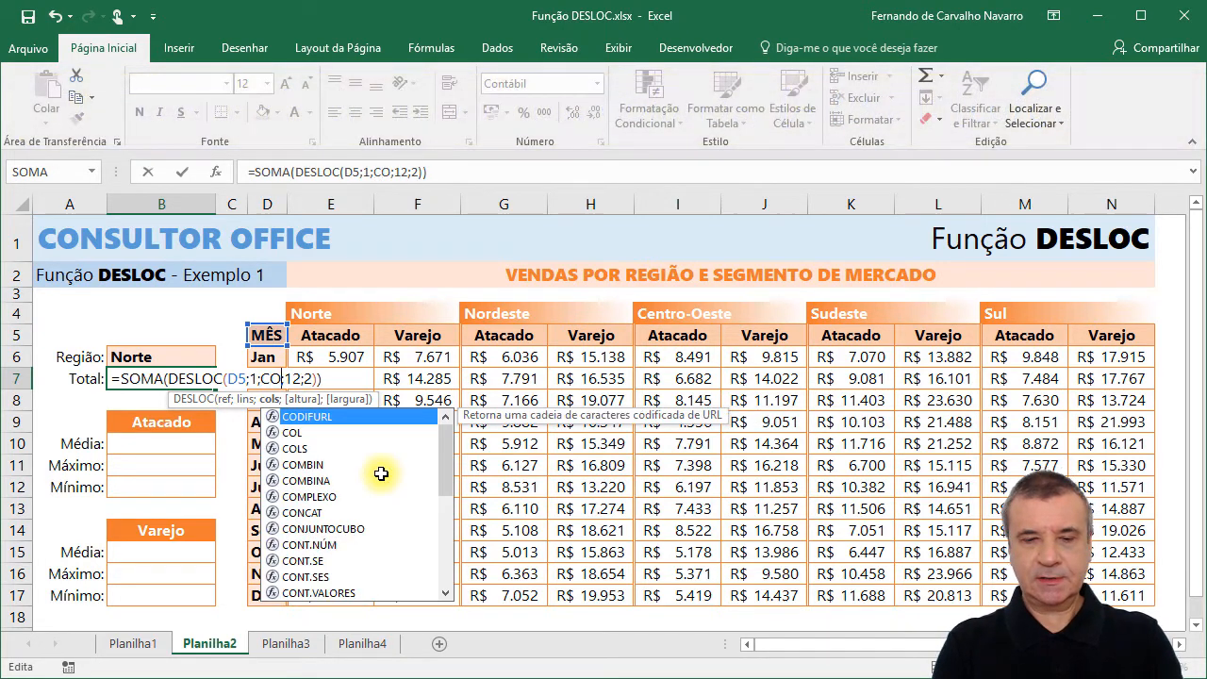
text(RRES)
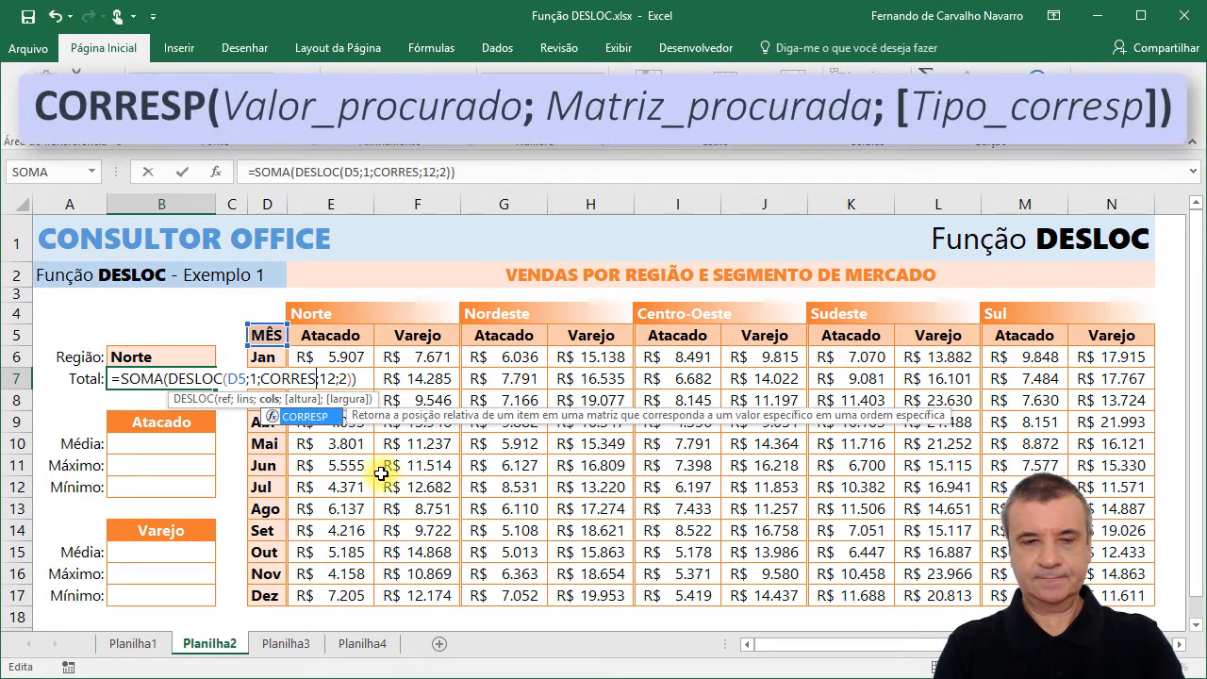
text(P)
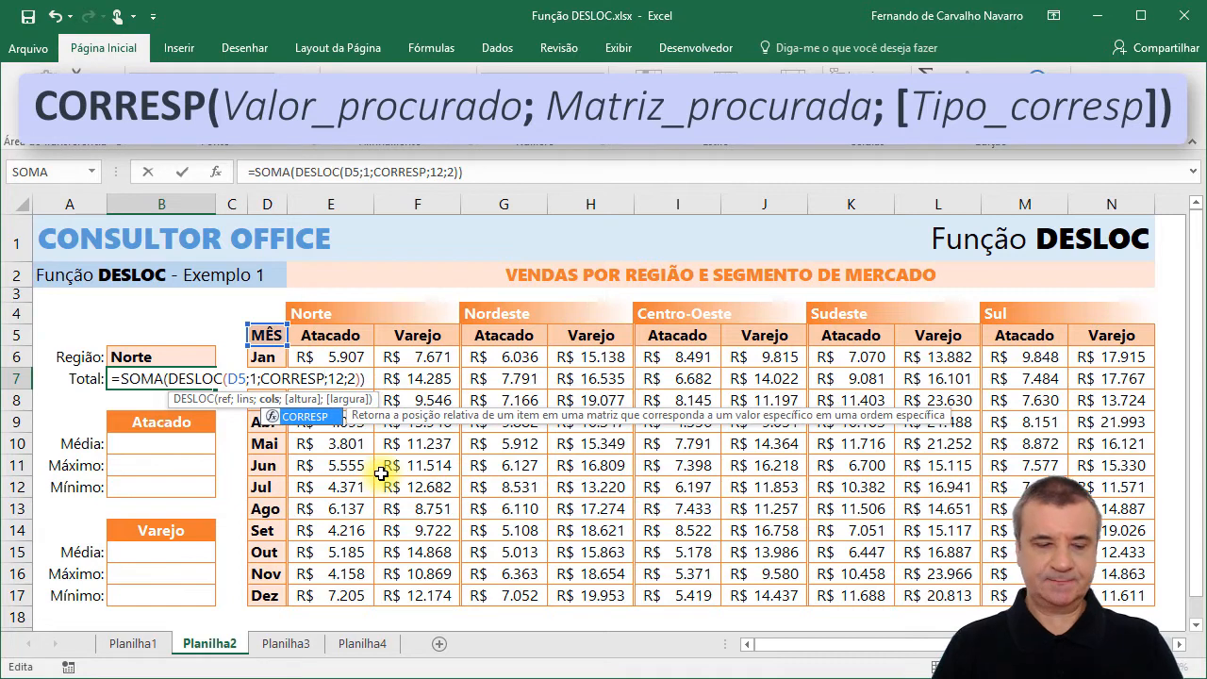
text(()
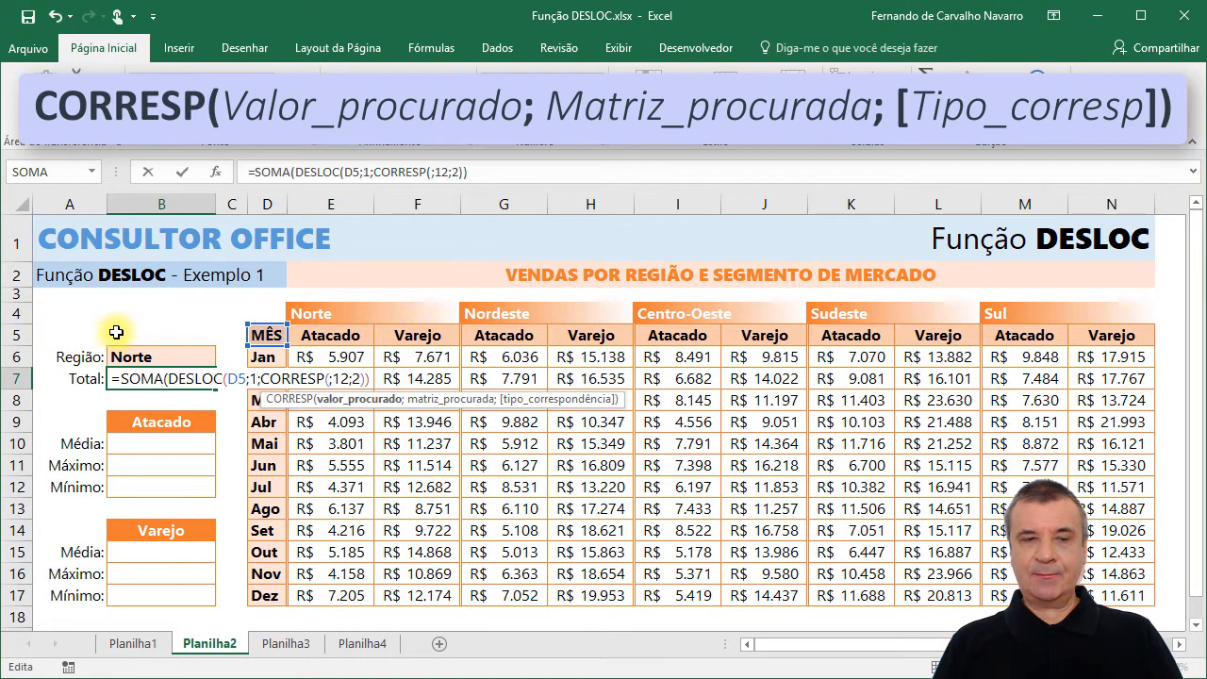
Have CORRESP look up region cell B6 in headers E4:N4 with exact match 0, and complete the B7 formula.
click(137, 357)
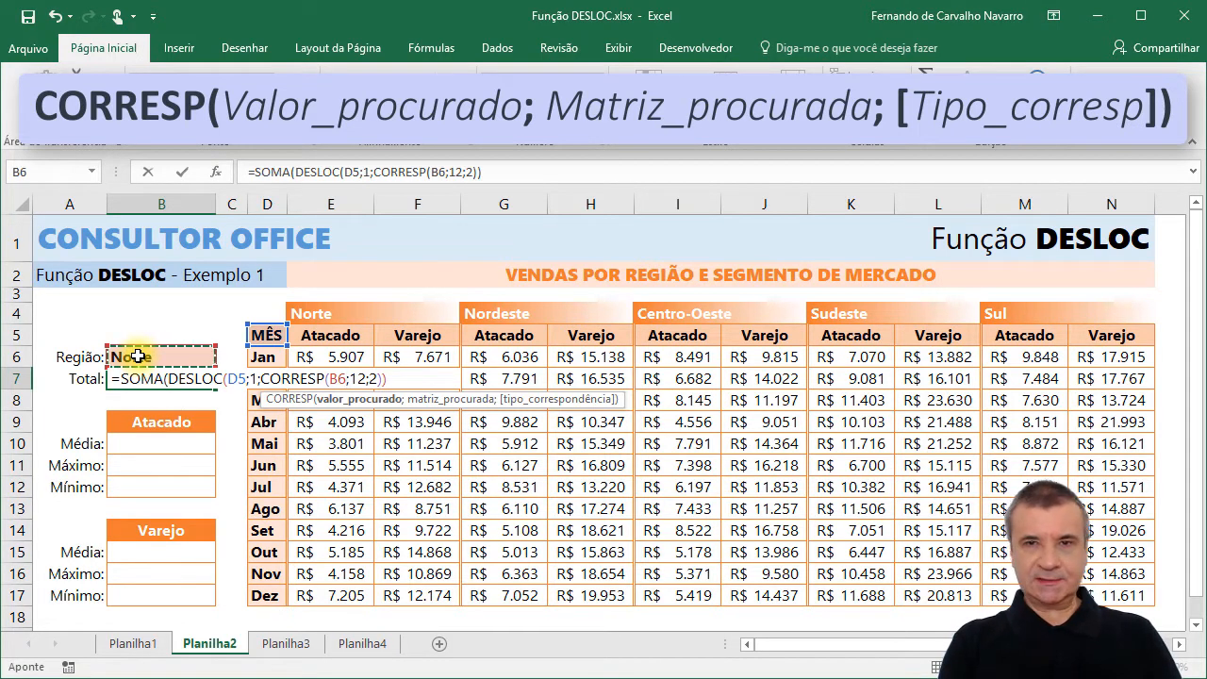
text(;)
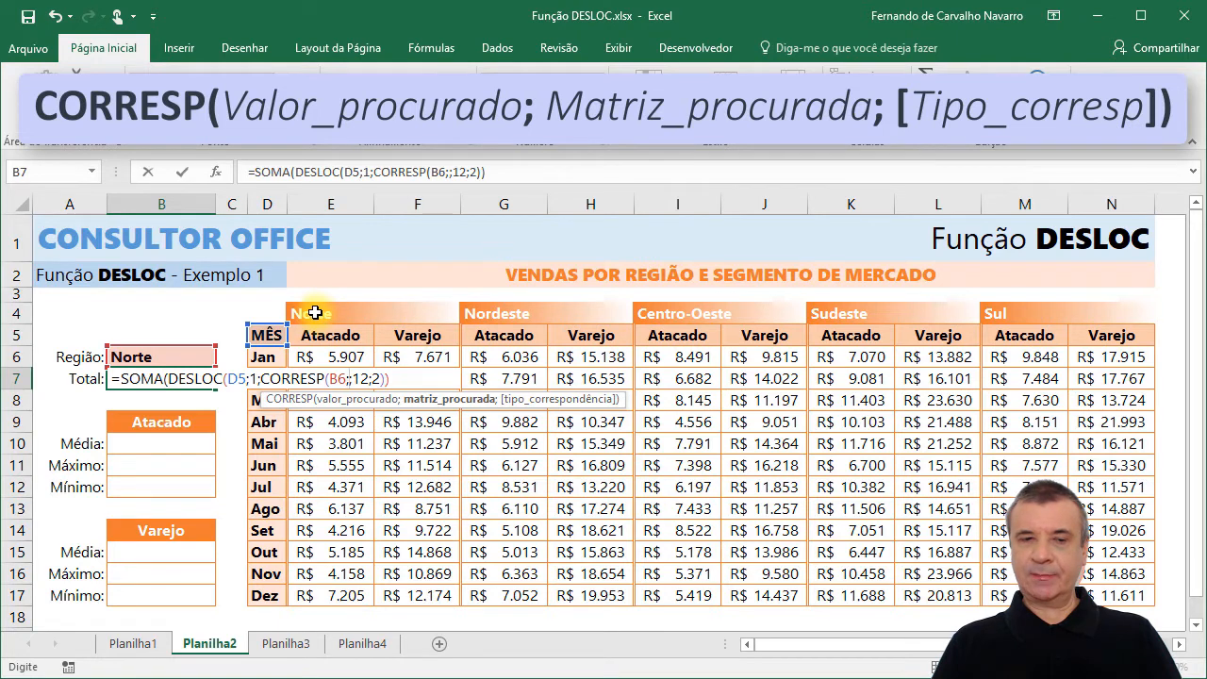
drag(317, 312, 1068, 313)
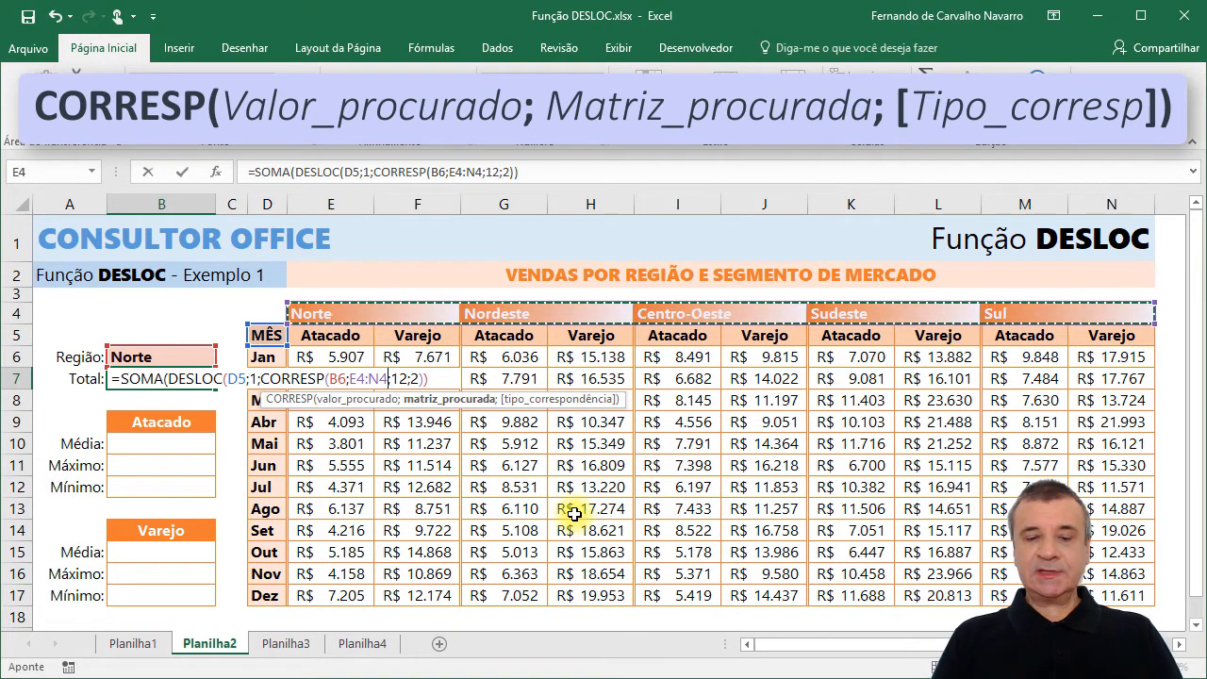
text(;)
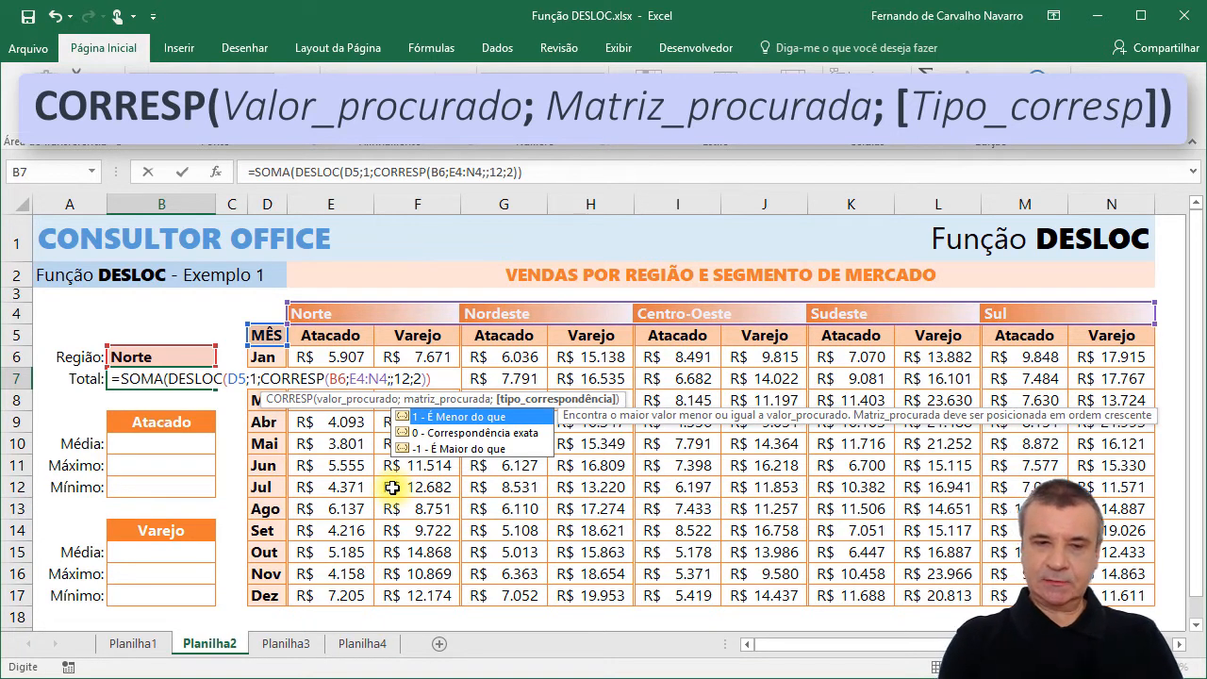
text(0)
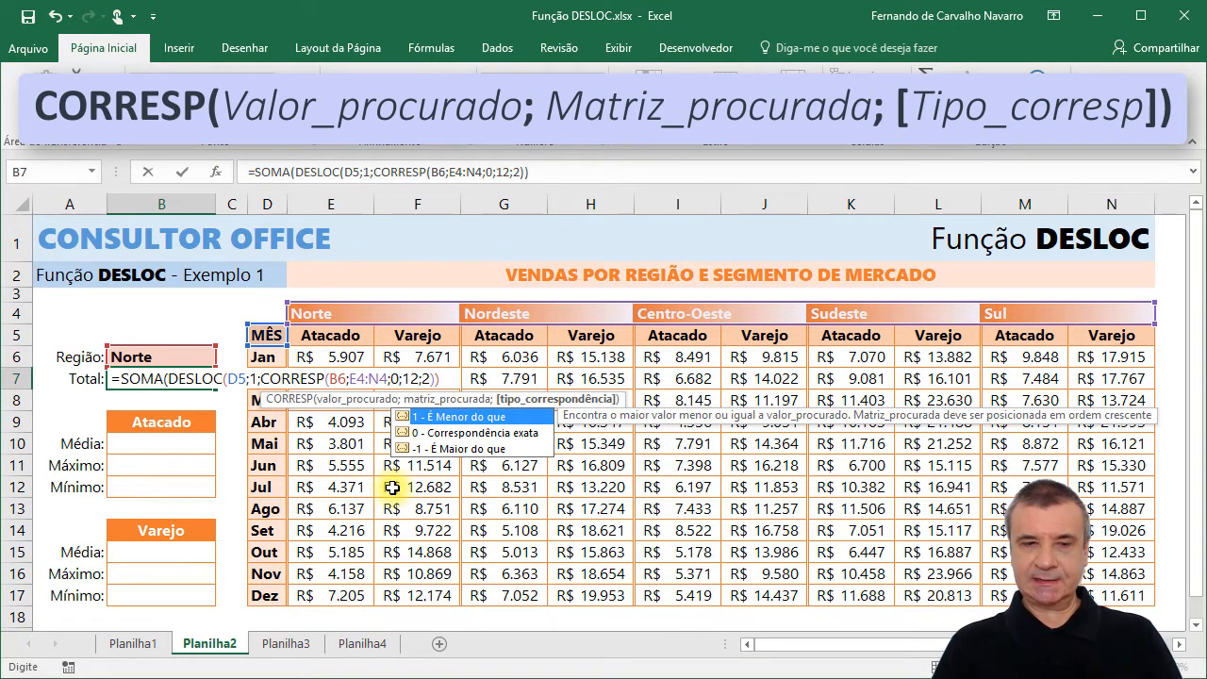
text())
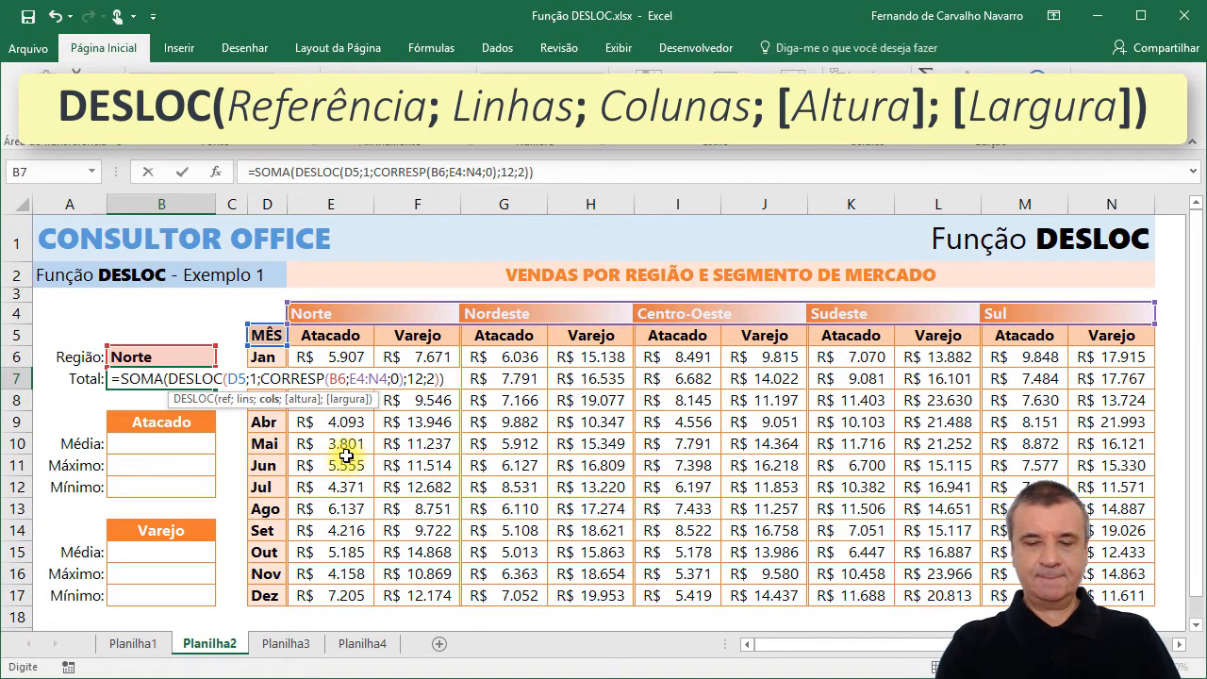
key(Return)
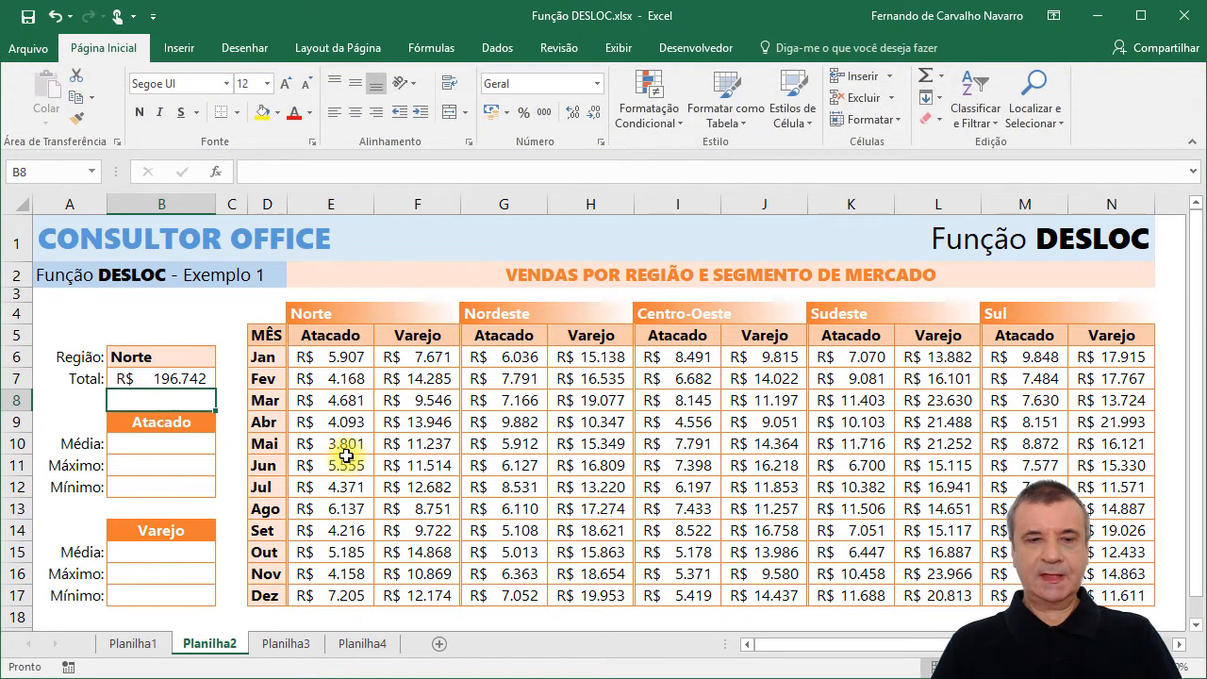
Set the region in B6 to Sudeste and check the B7 total against the sum of K6:L17.
click(202, 378)
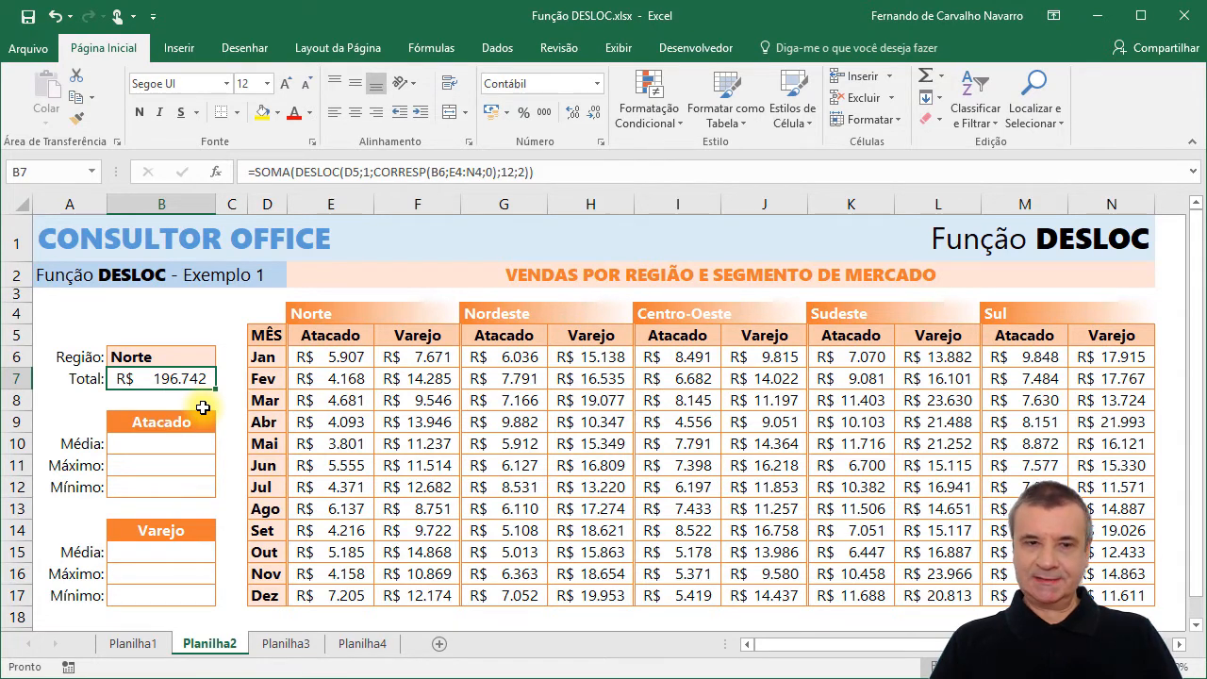
click(173, 355)
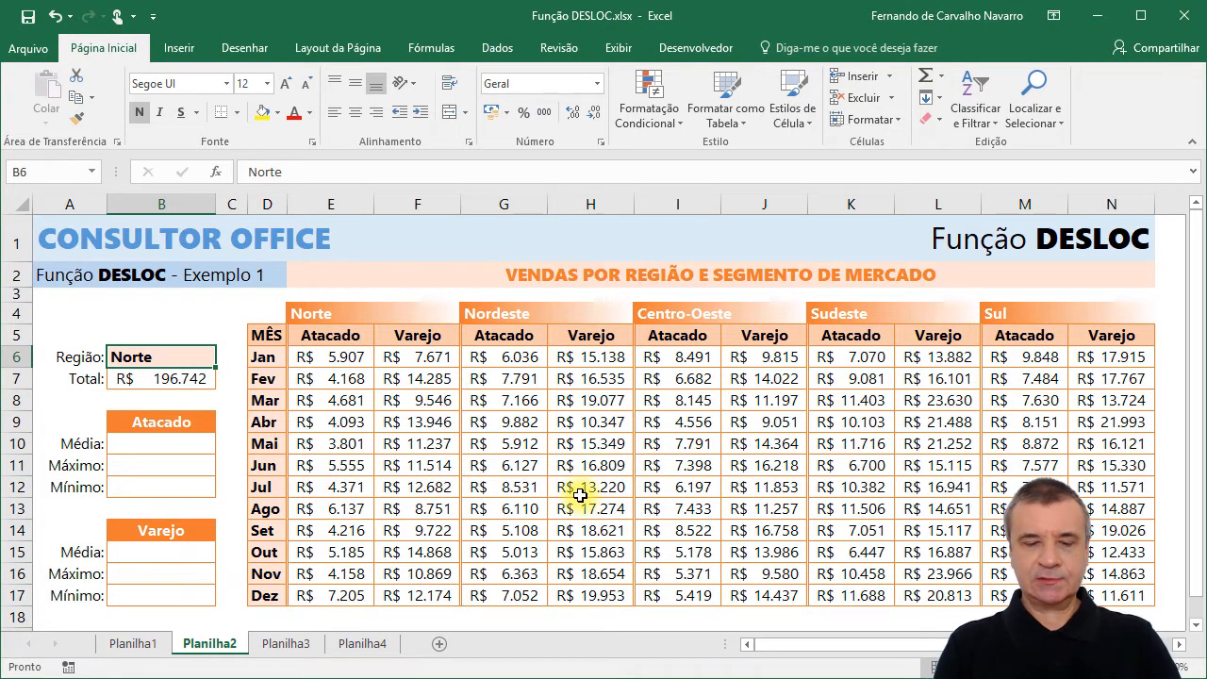
text(sUDE)
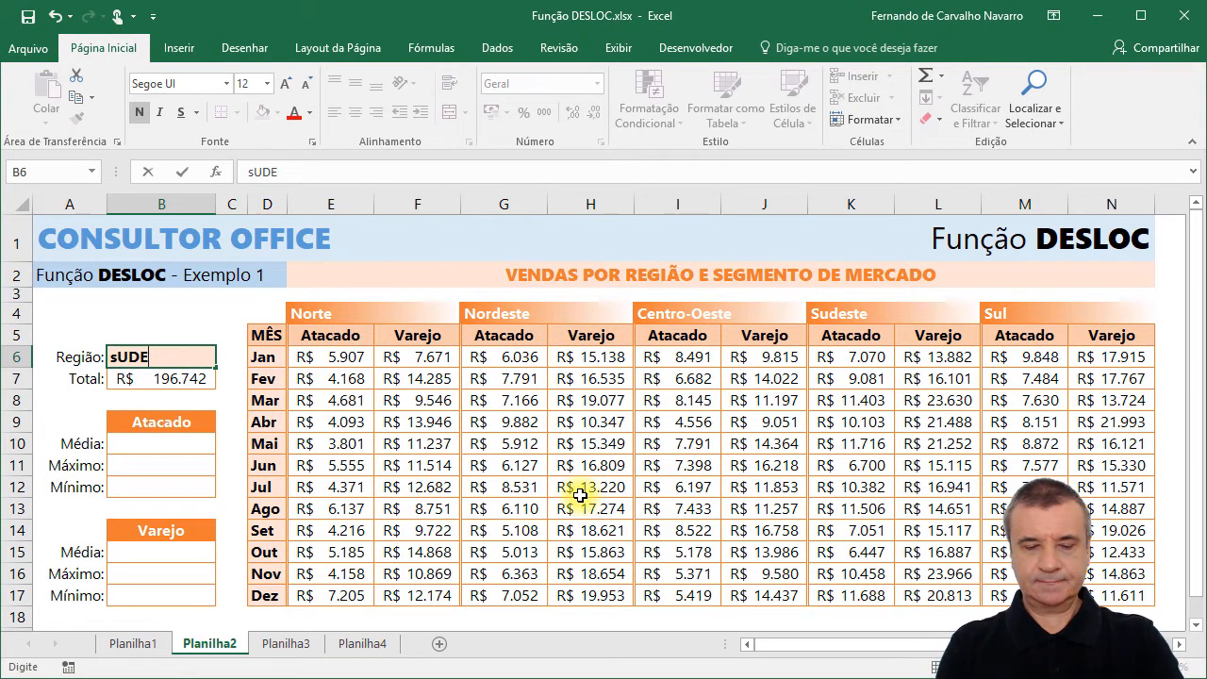
text(STE)
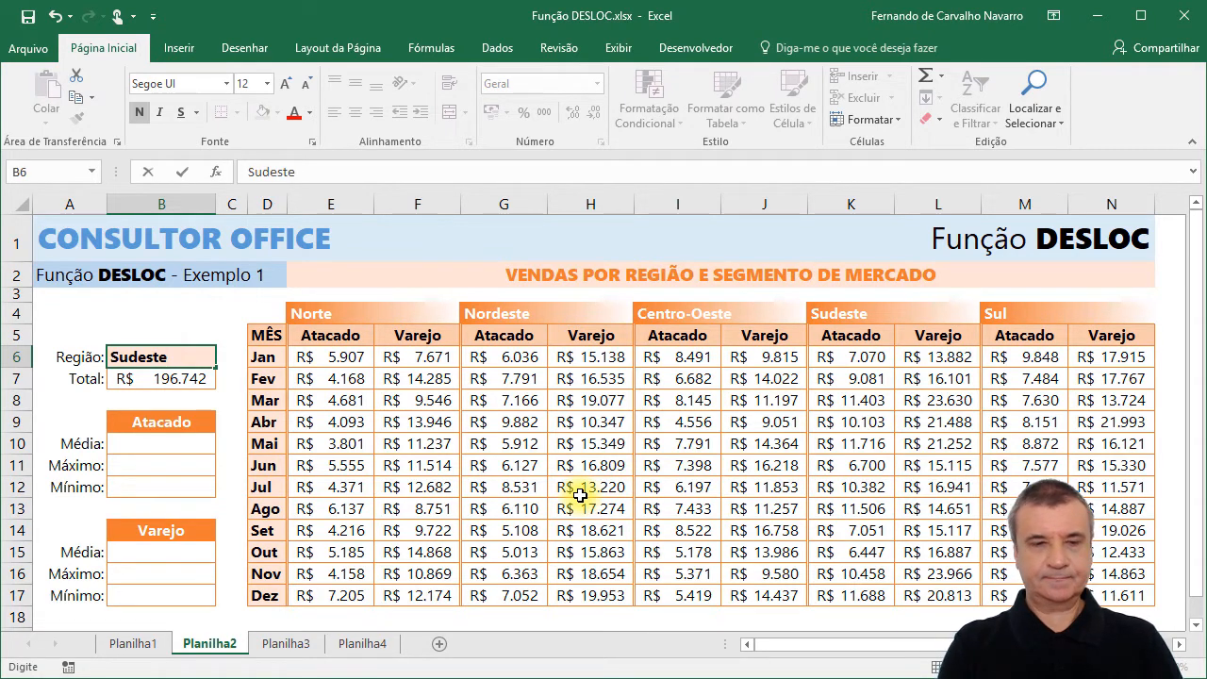
key(Return)
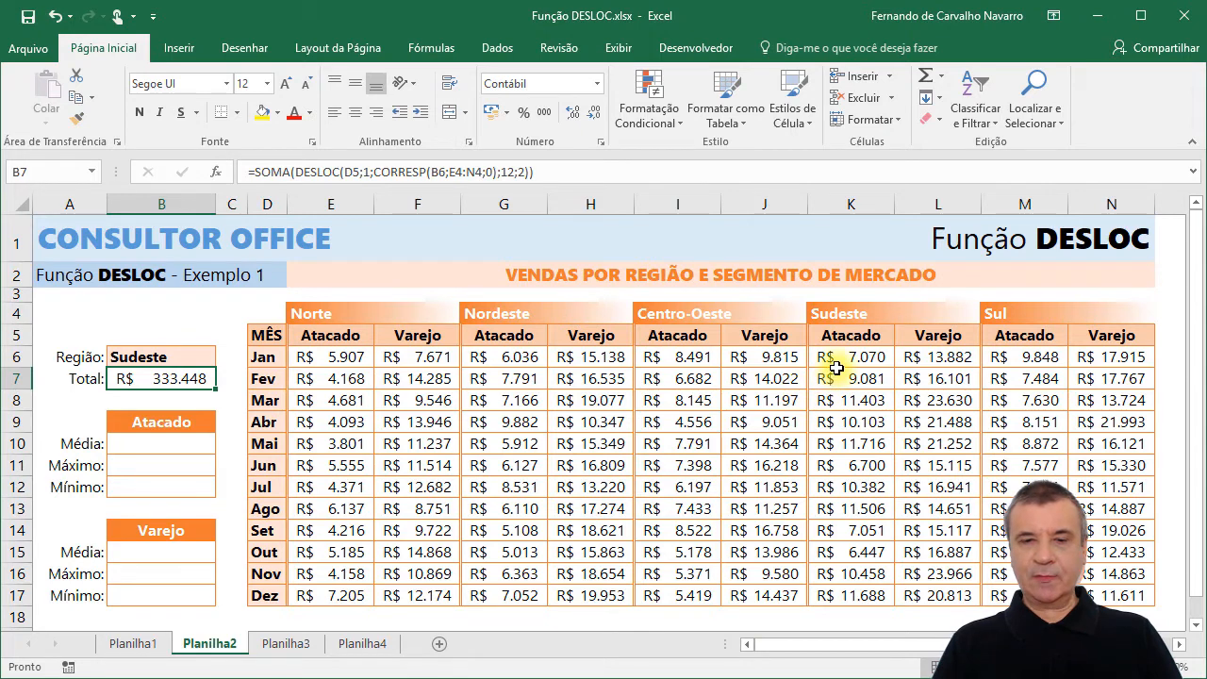
drag(840, 356, 933, 591)
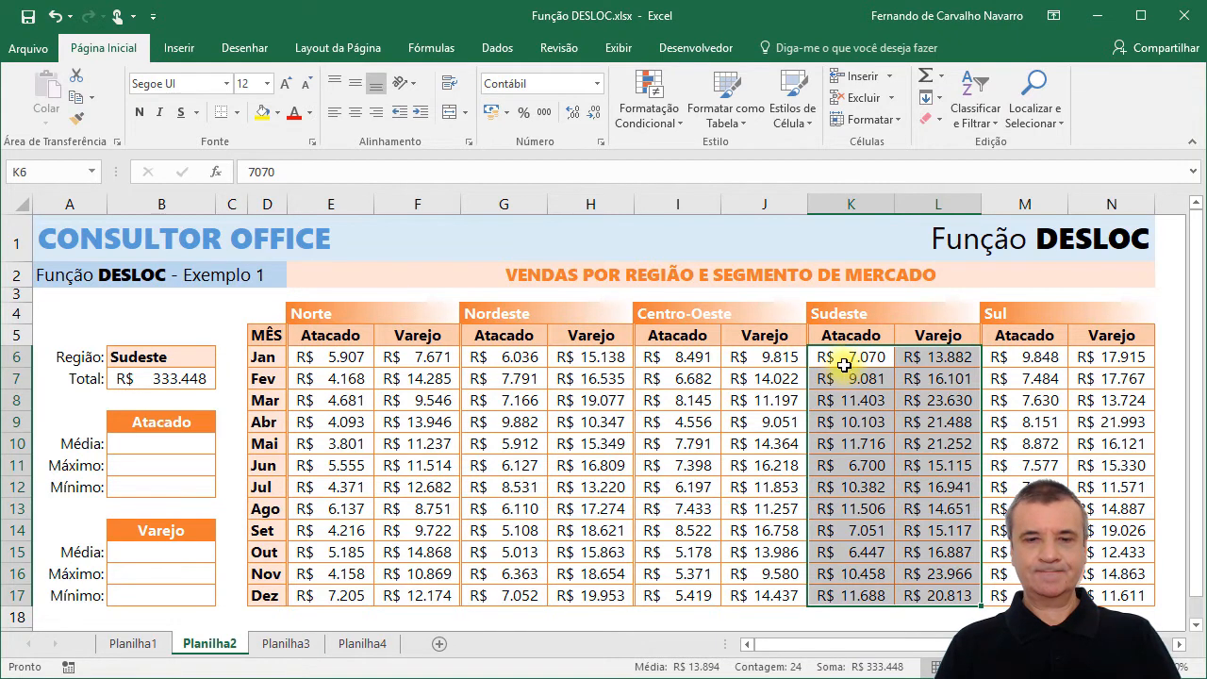
click(842, 362)
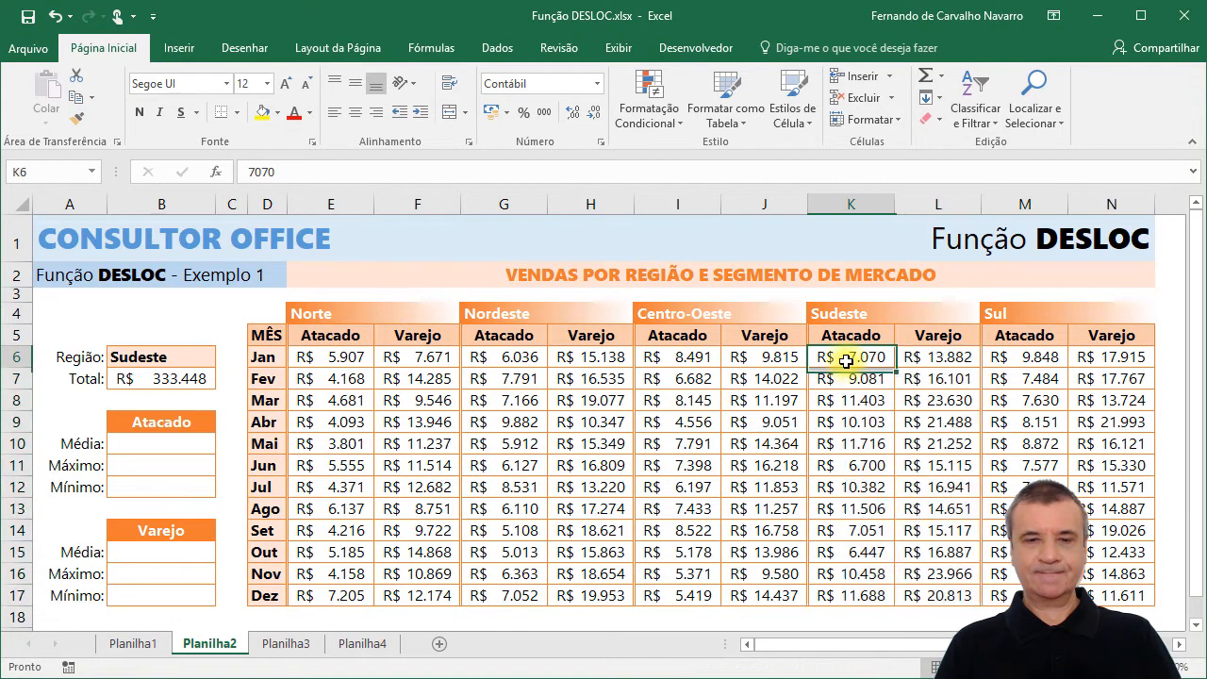
Change the region in B6 to Nordeste and check the B7 total against the sum of G6:H17.
click(153, 355)
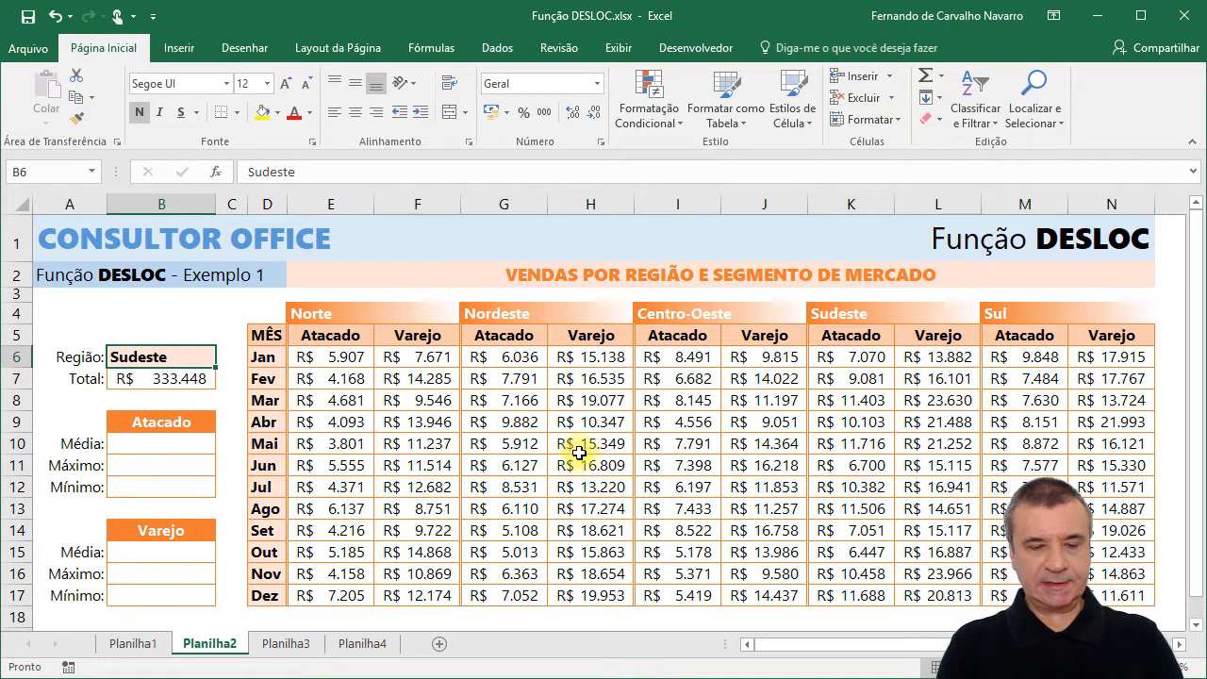
text(Nordes)
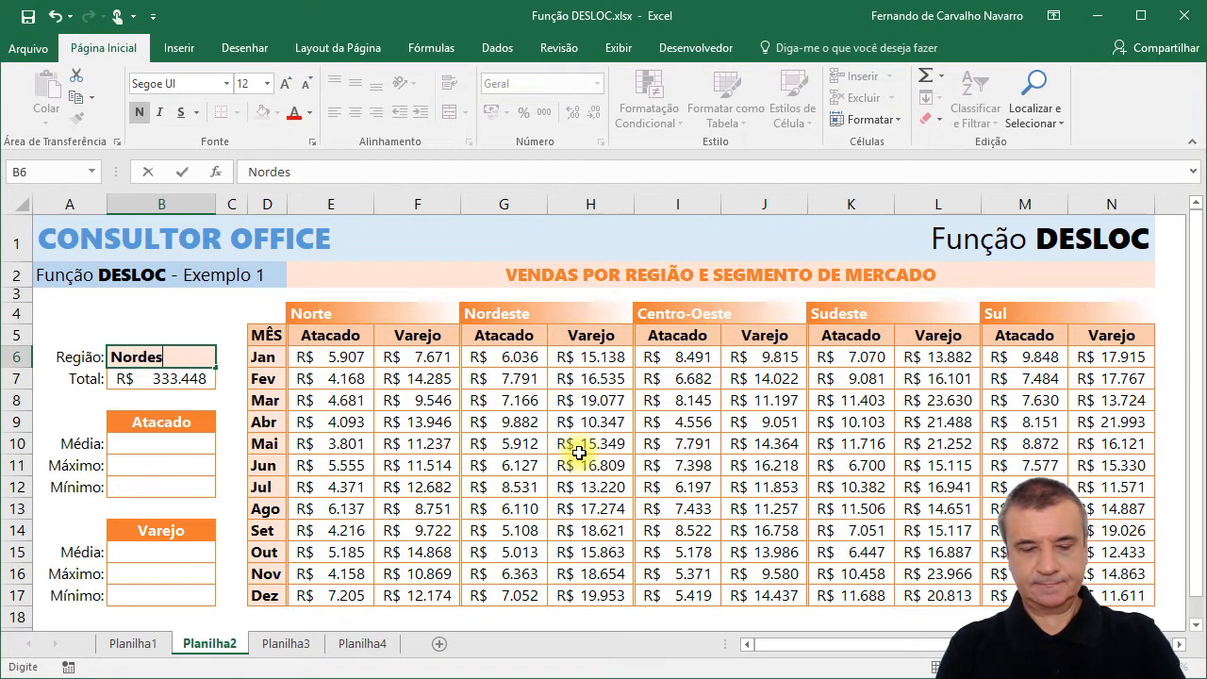
text(te)
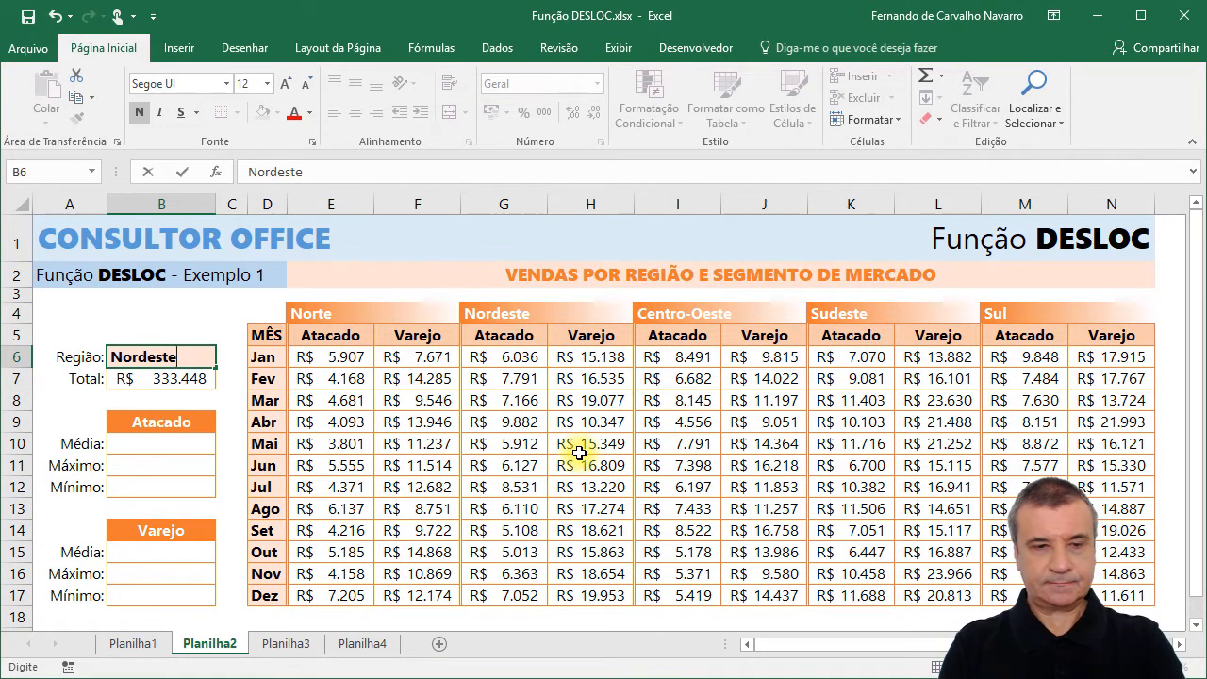
key(Return)
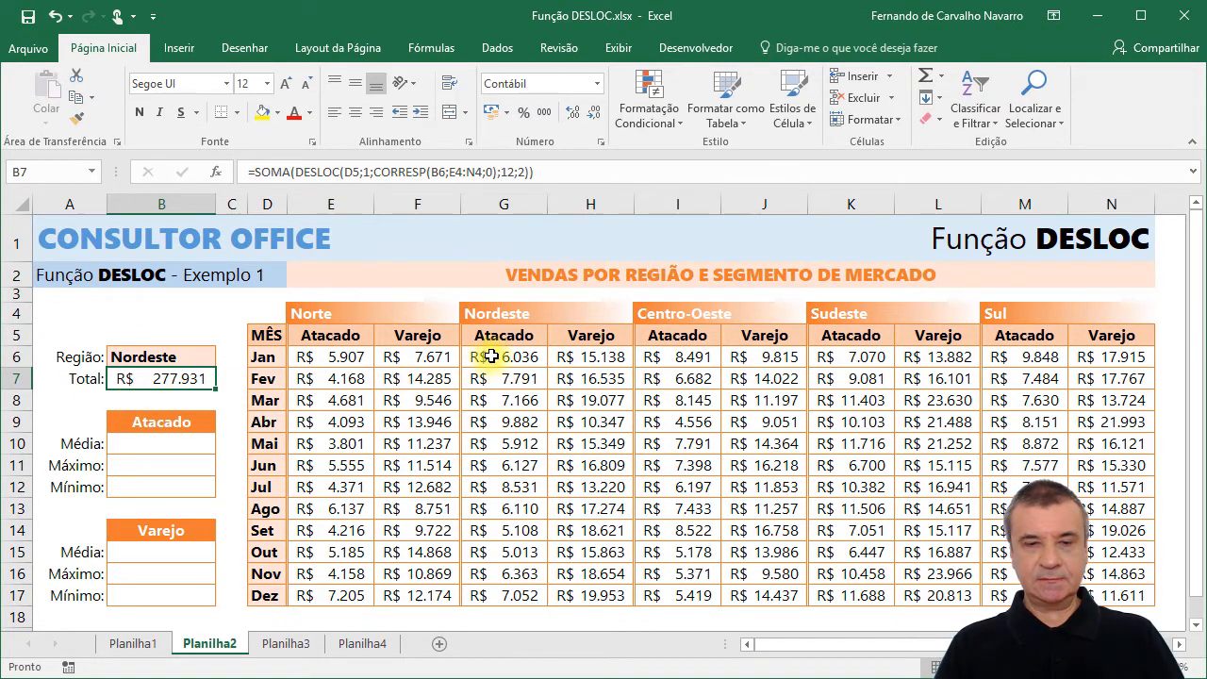
drag(487, 353, 613, 614)
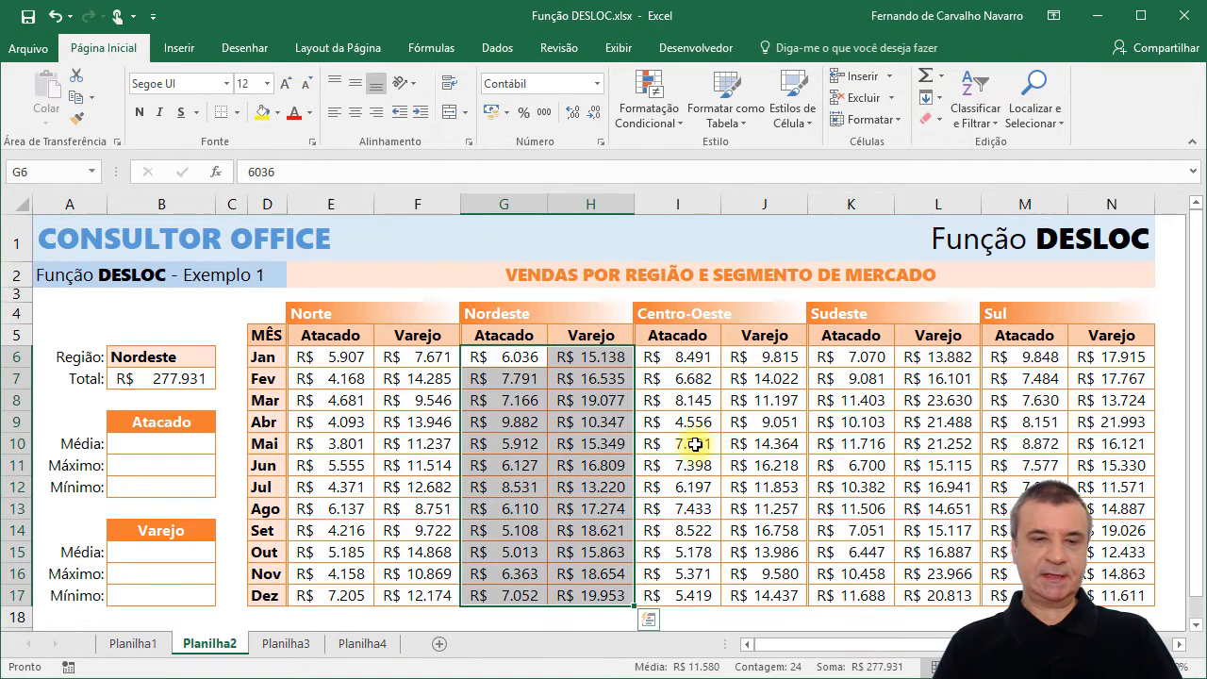
click(506, 356)
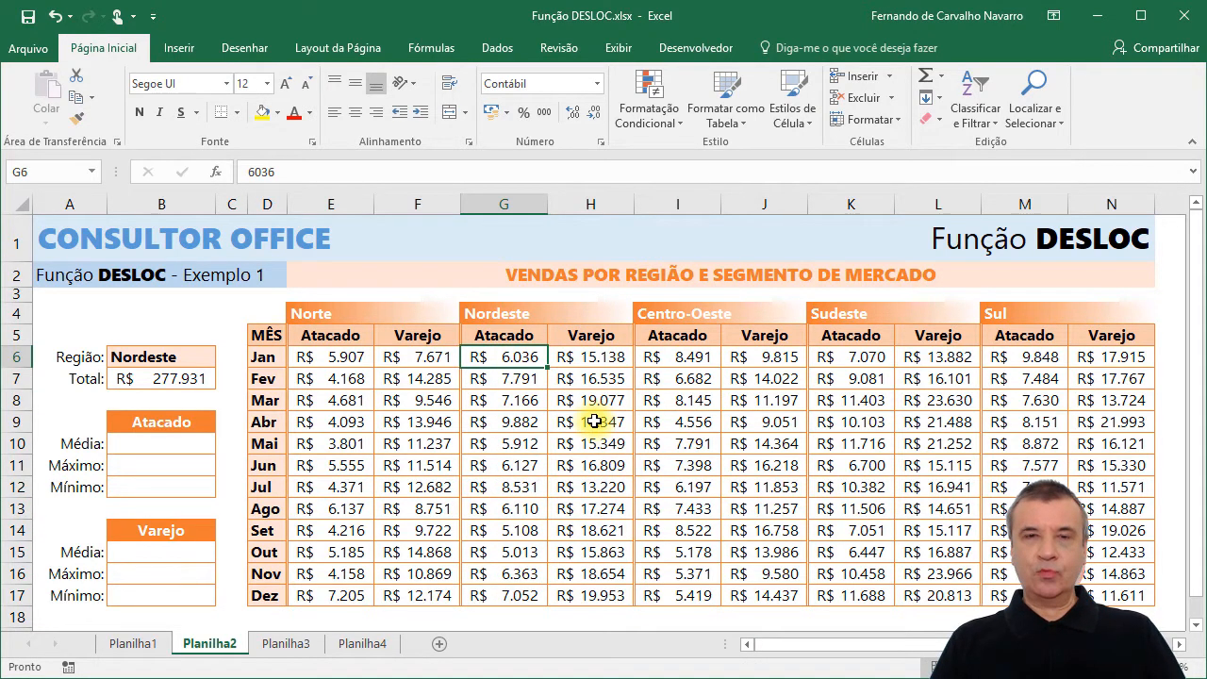
Start the Atacado average formula in B10 with a DESLOC function nested inside MÉDIA.
click(174, 357)
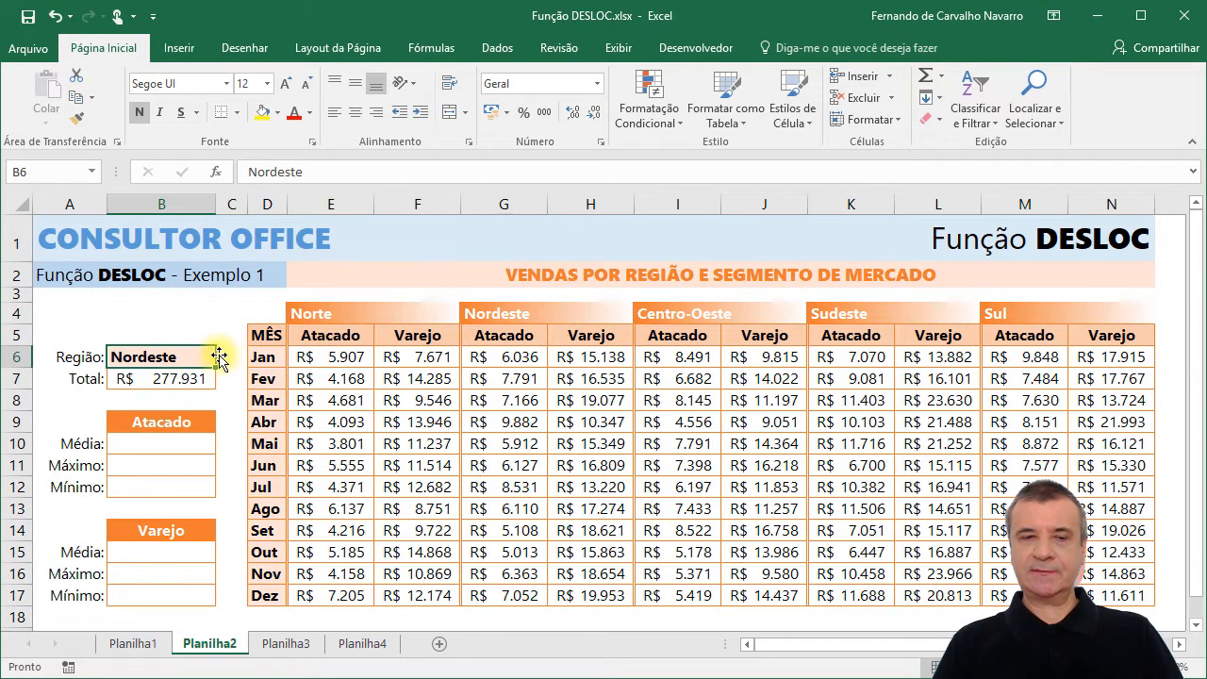
click(146, 445)
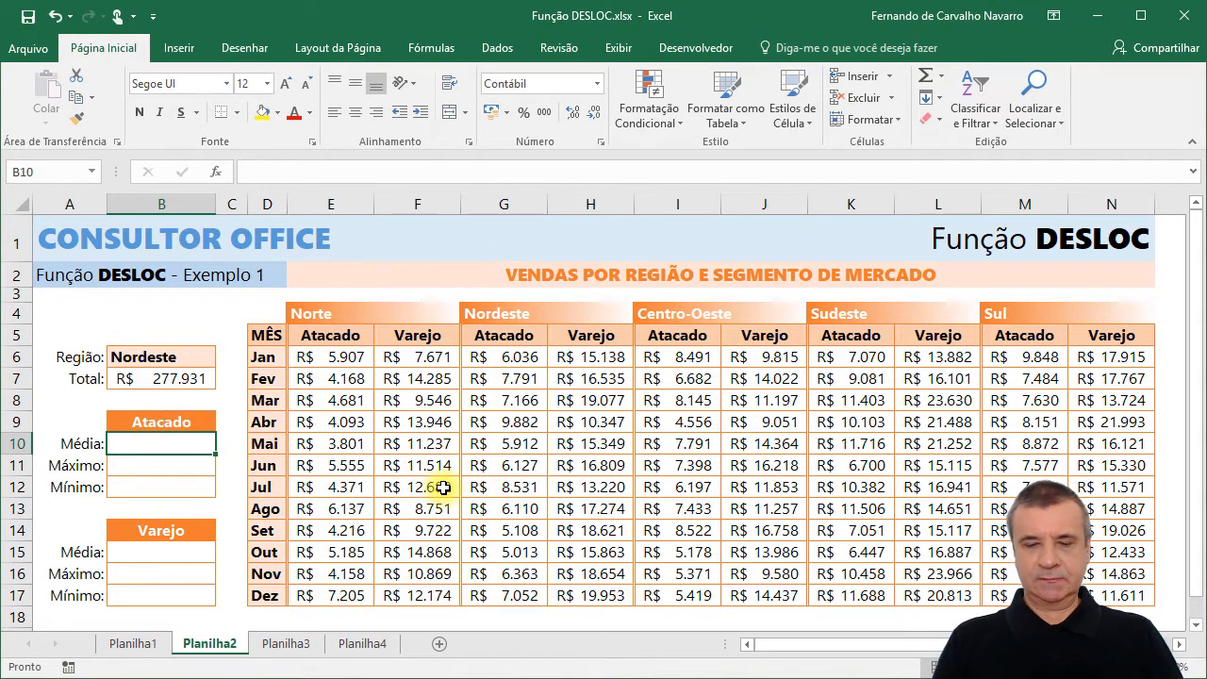
text(=m)
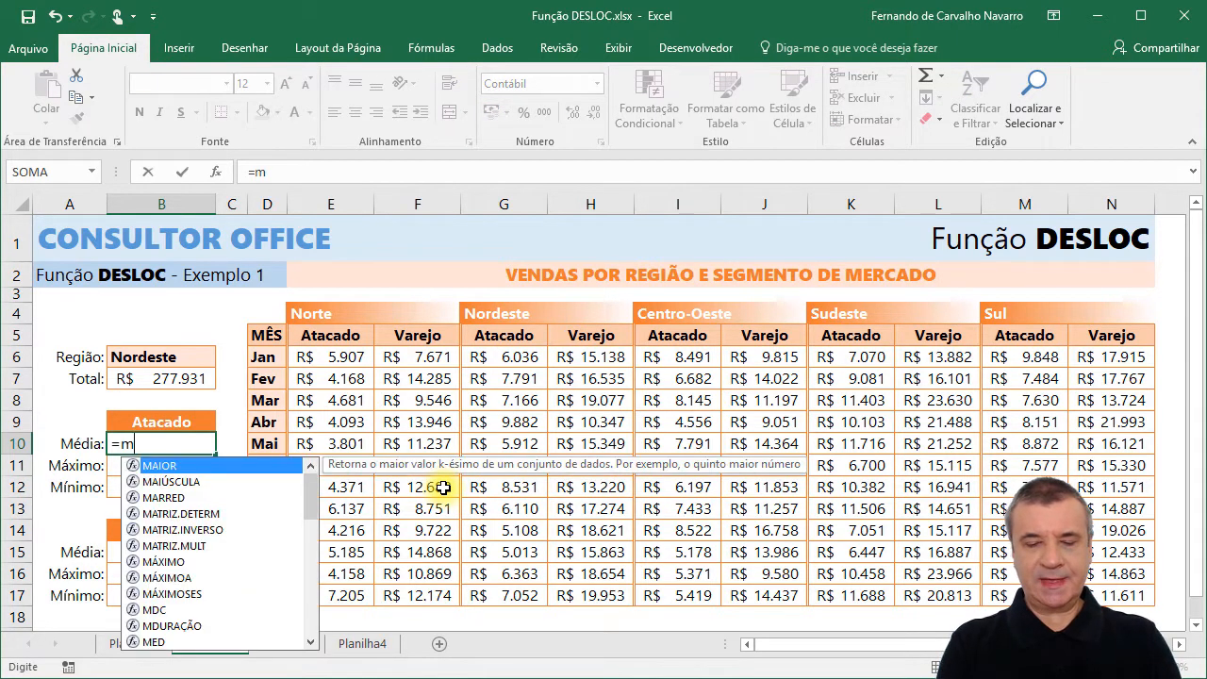
text(édia)
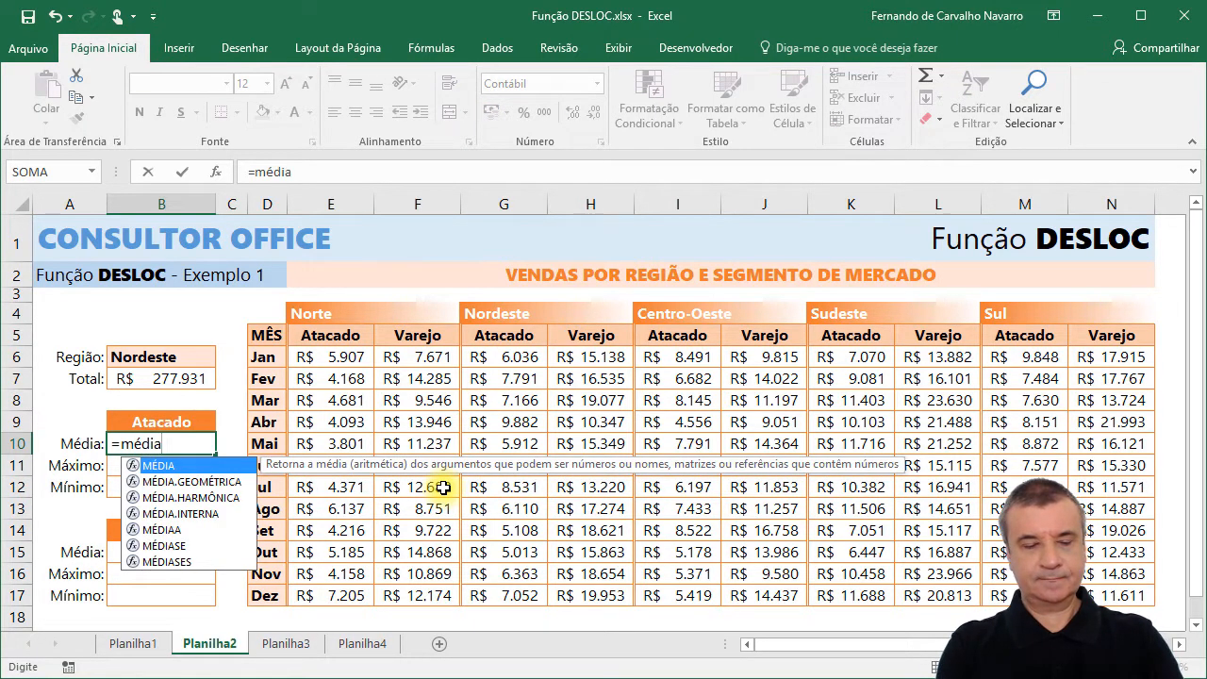
text(()
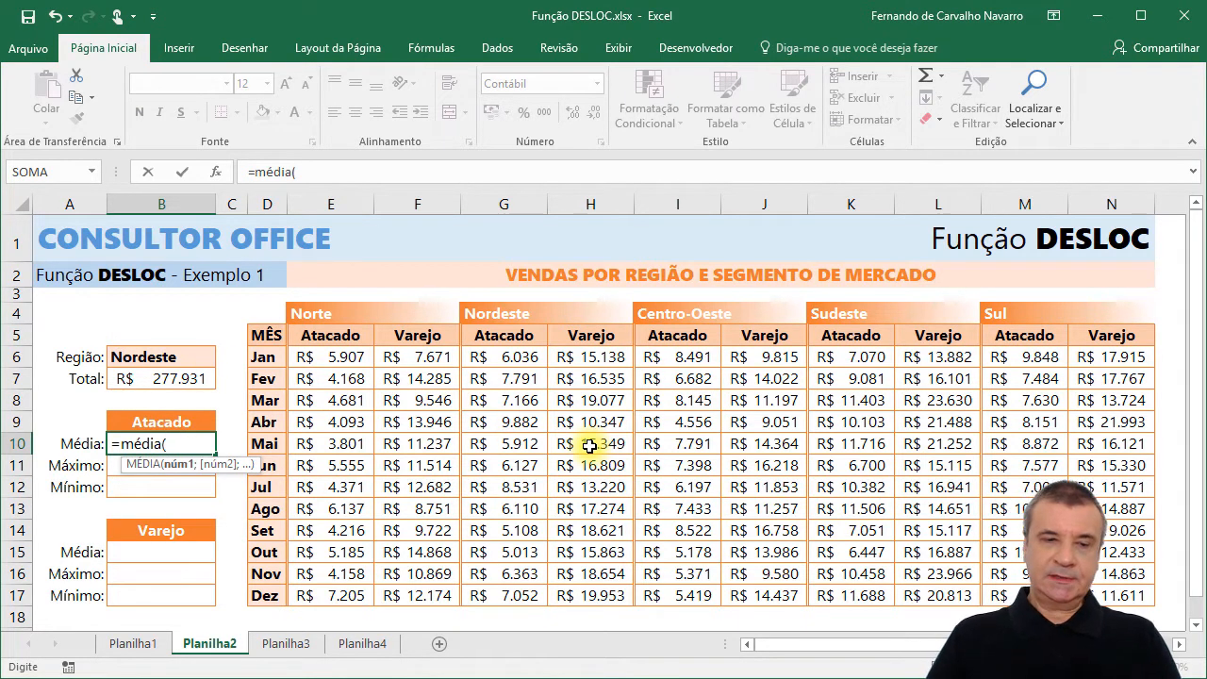
text(DE)
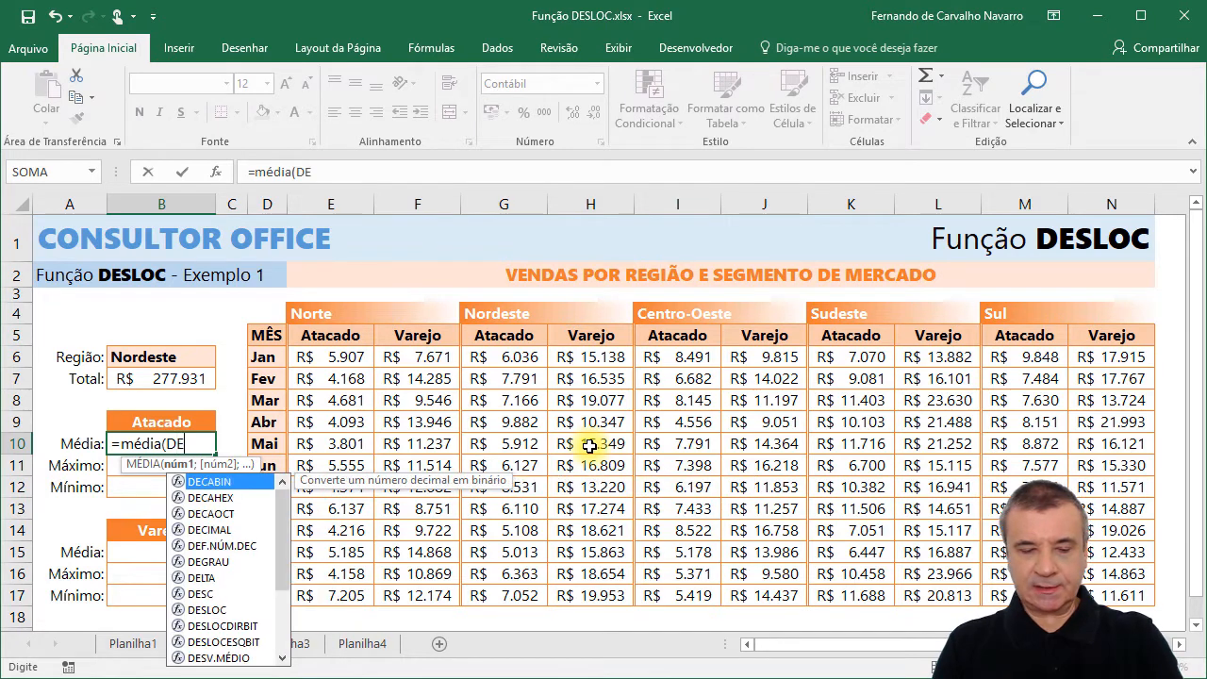
text(SLOC)
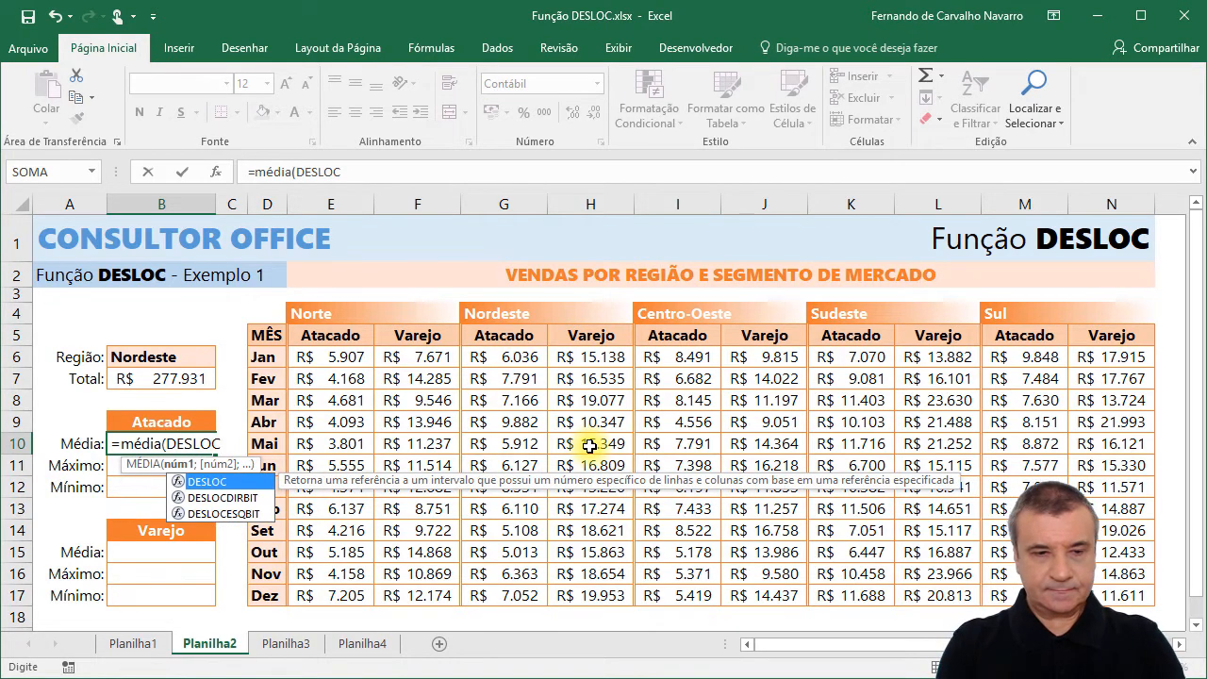
text(()
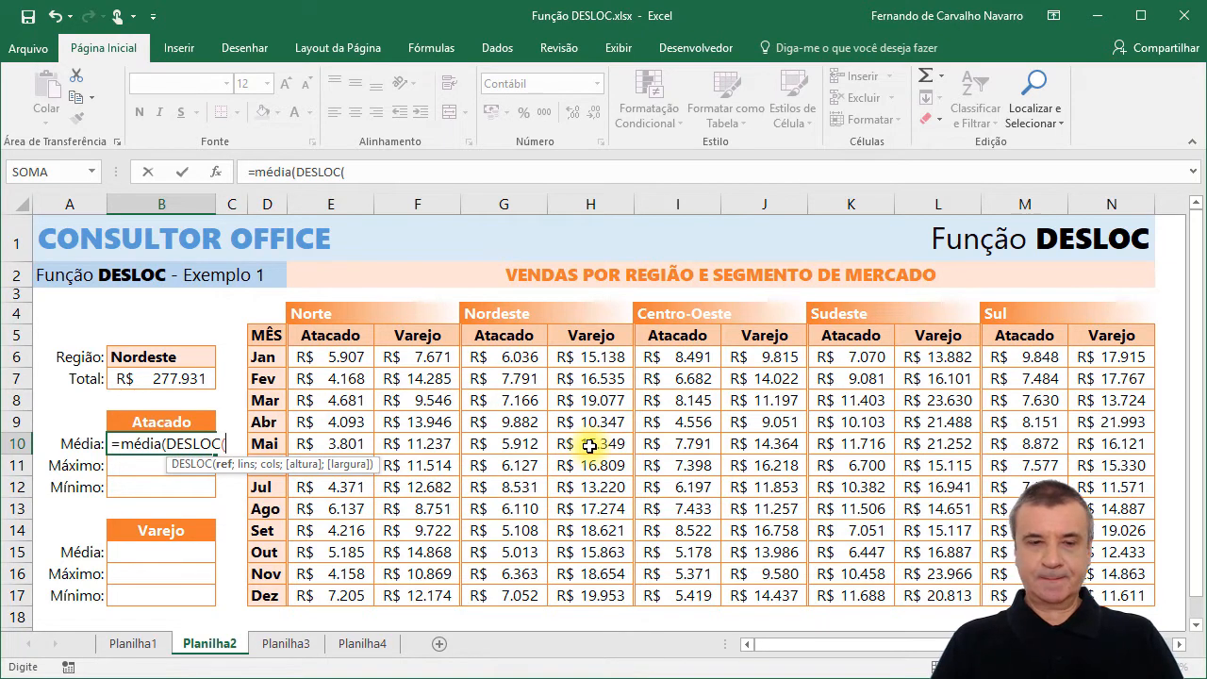
Give DESLOC in B10 the reference cell D5 and a row offset of 1.
click(266, 336)
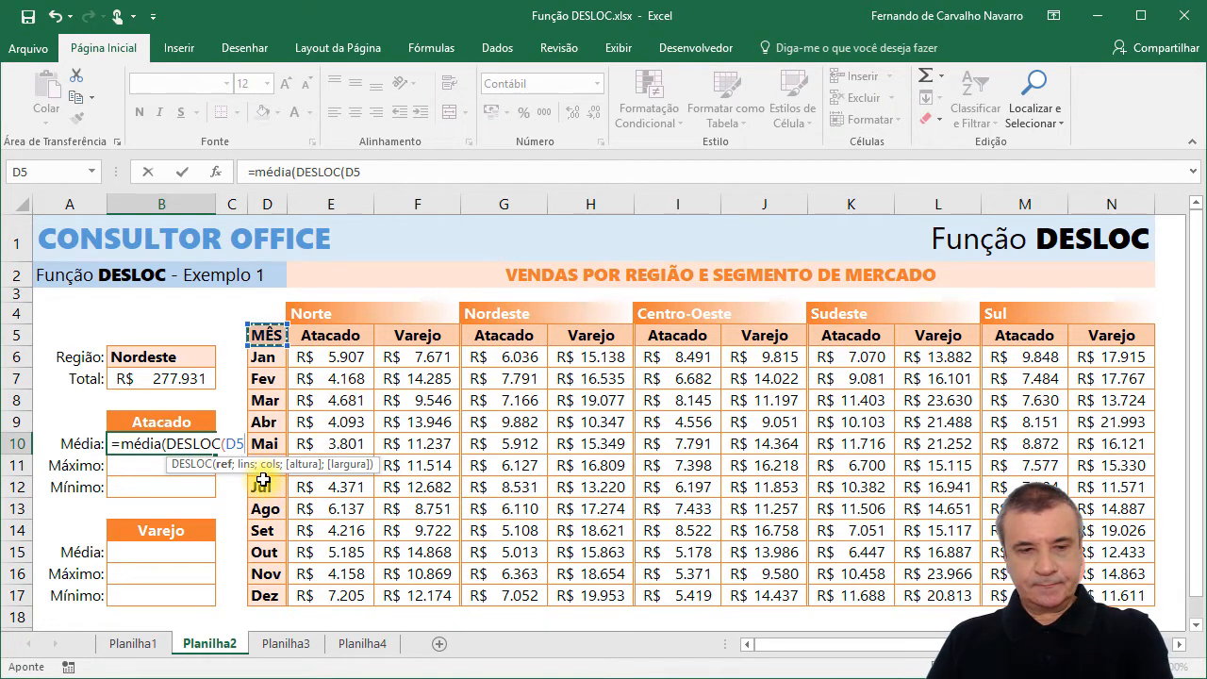
text(;)
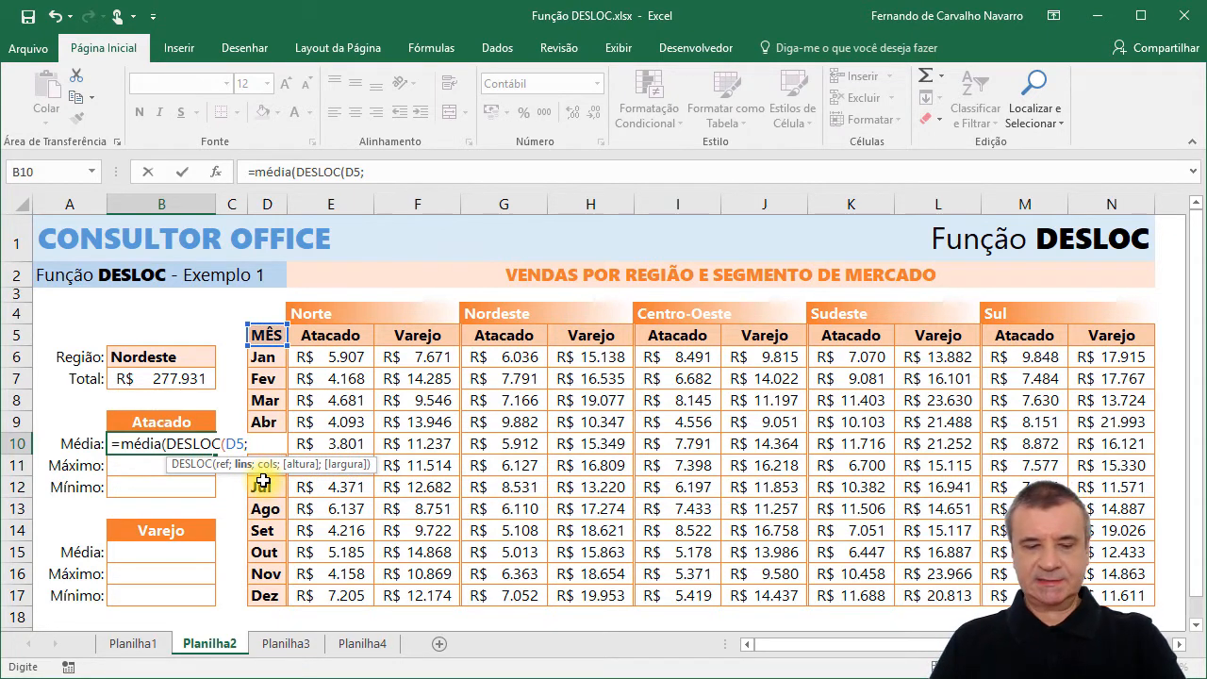
text(1)
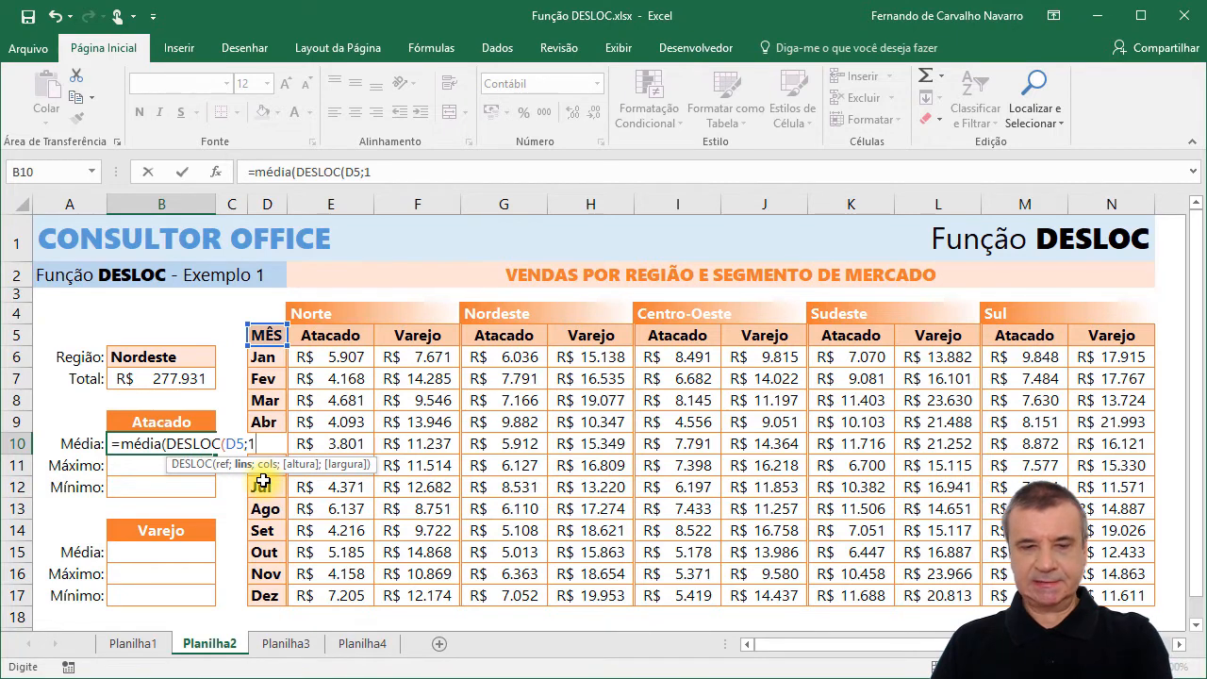
text(;)
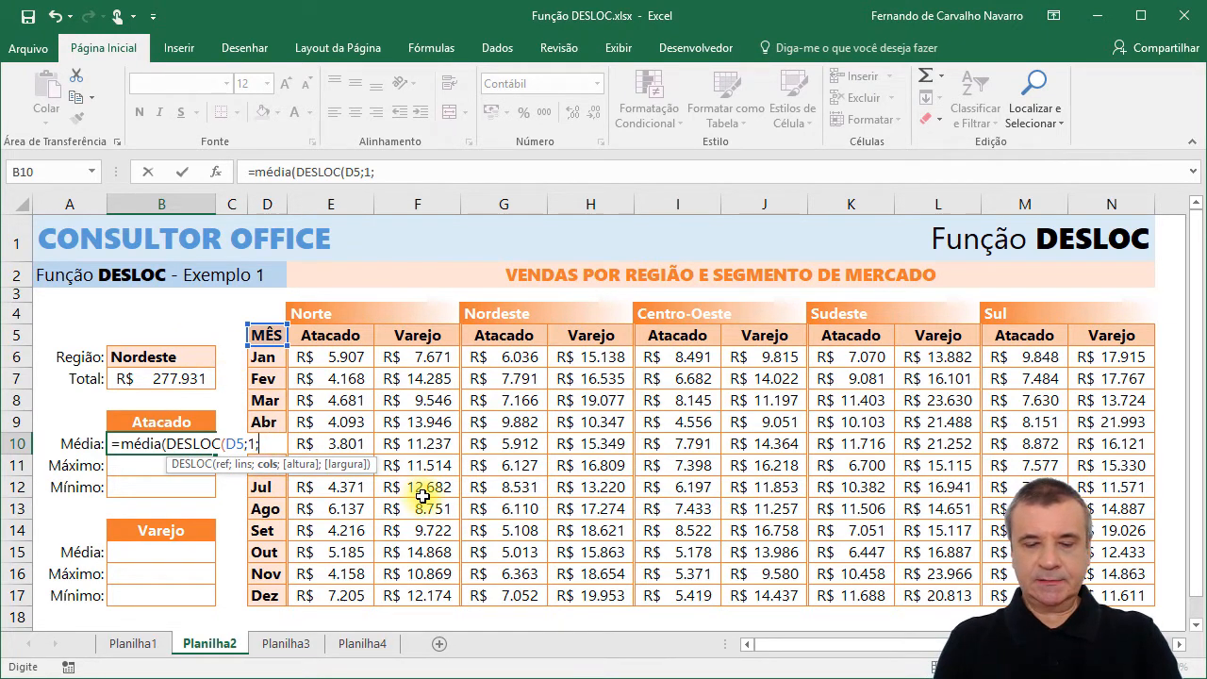
Set the column offset of DESLOC in B10 with CORRESP, matching B6 against E4:N4 with match type 0.
text(CORRESP()
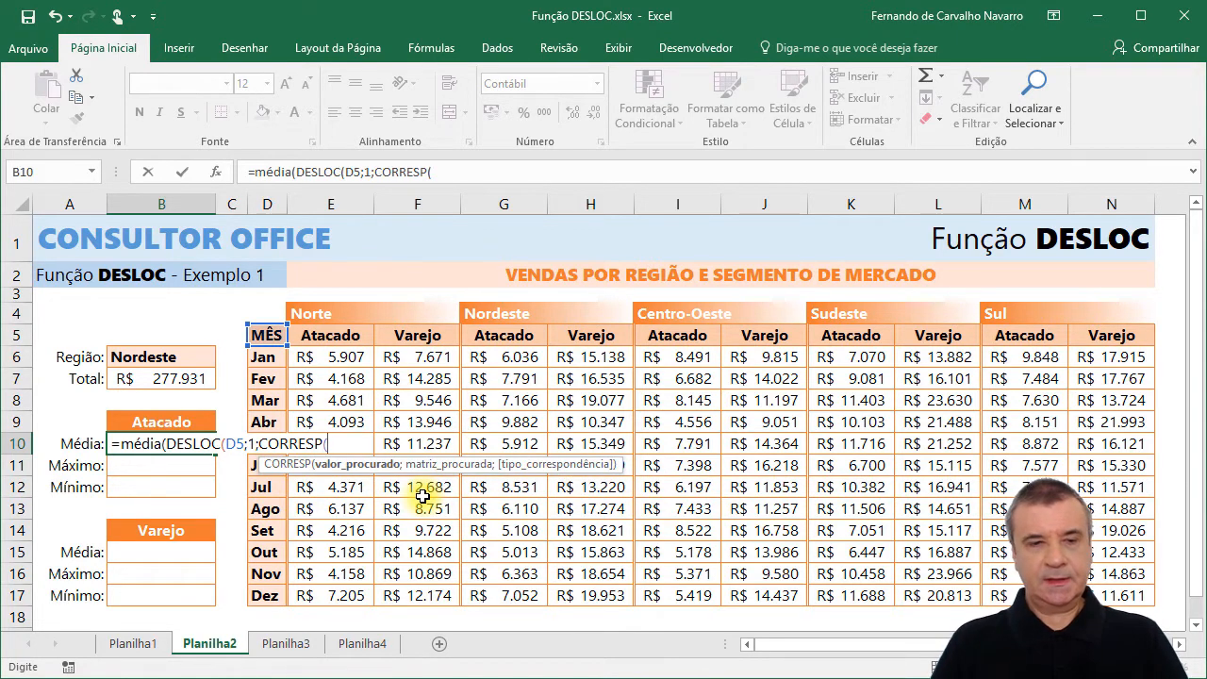
click(152, 355)
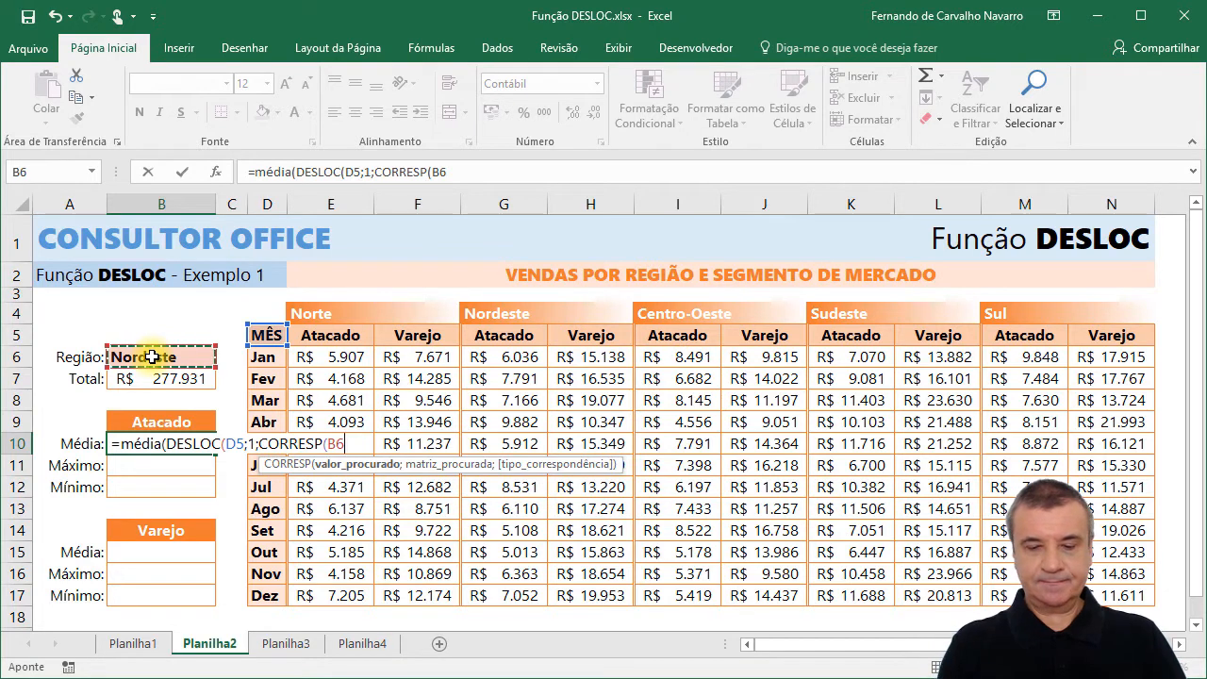
text(;)
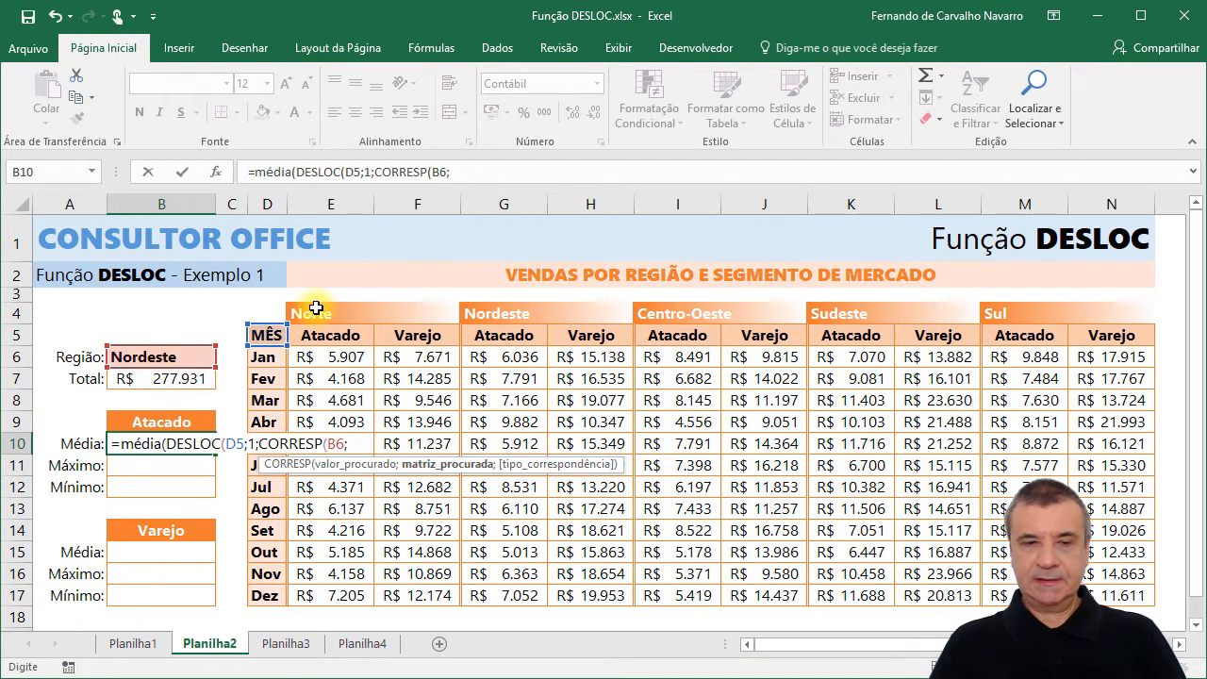
drag(315, 311, 1032, 317)
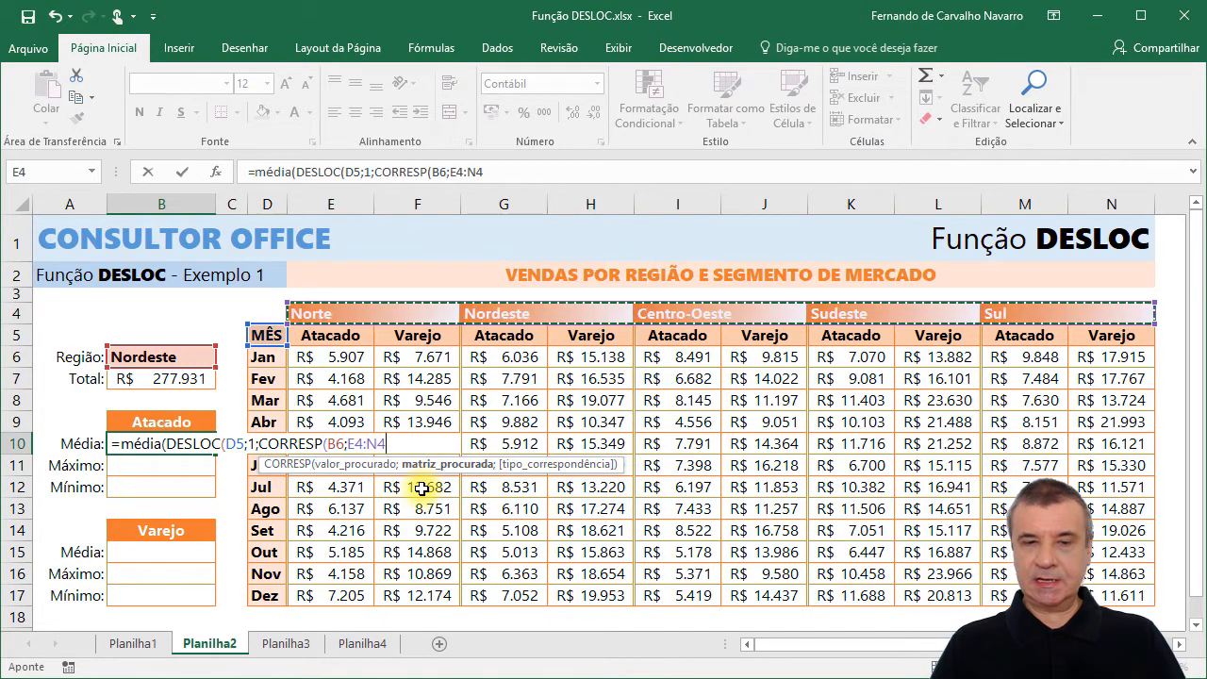
text(;)
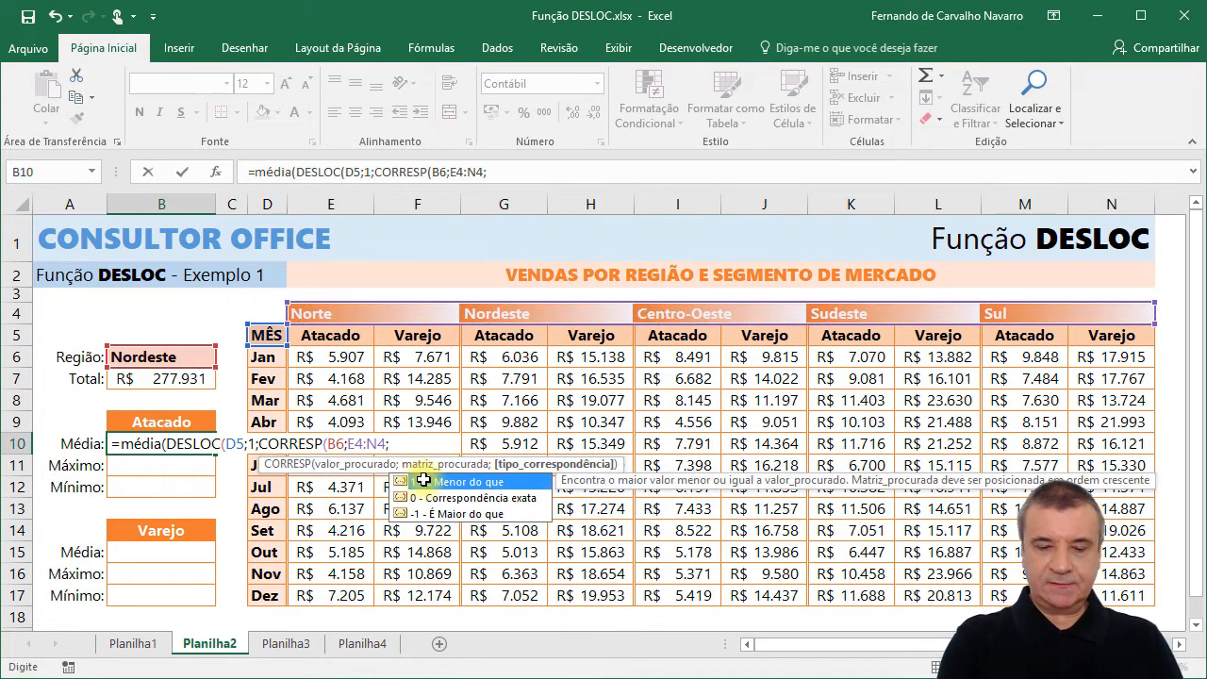
text(0)
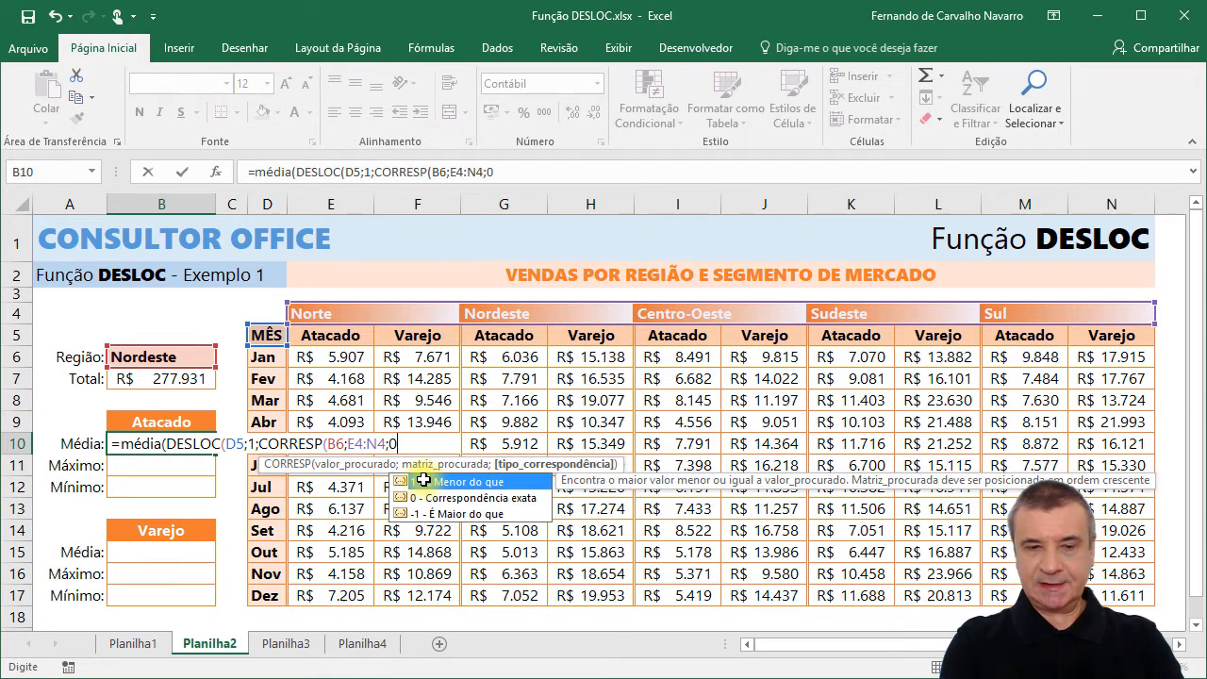
text())
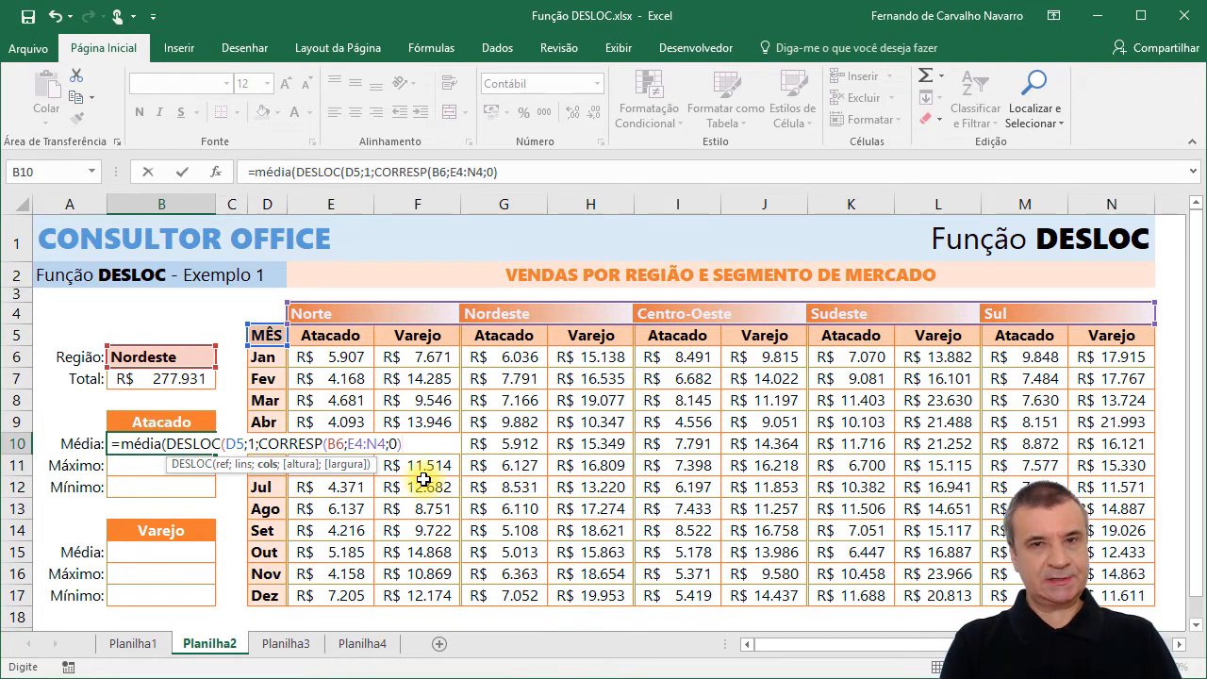
text(;12)
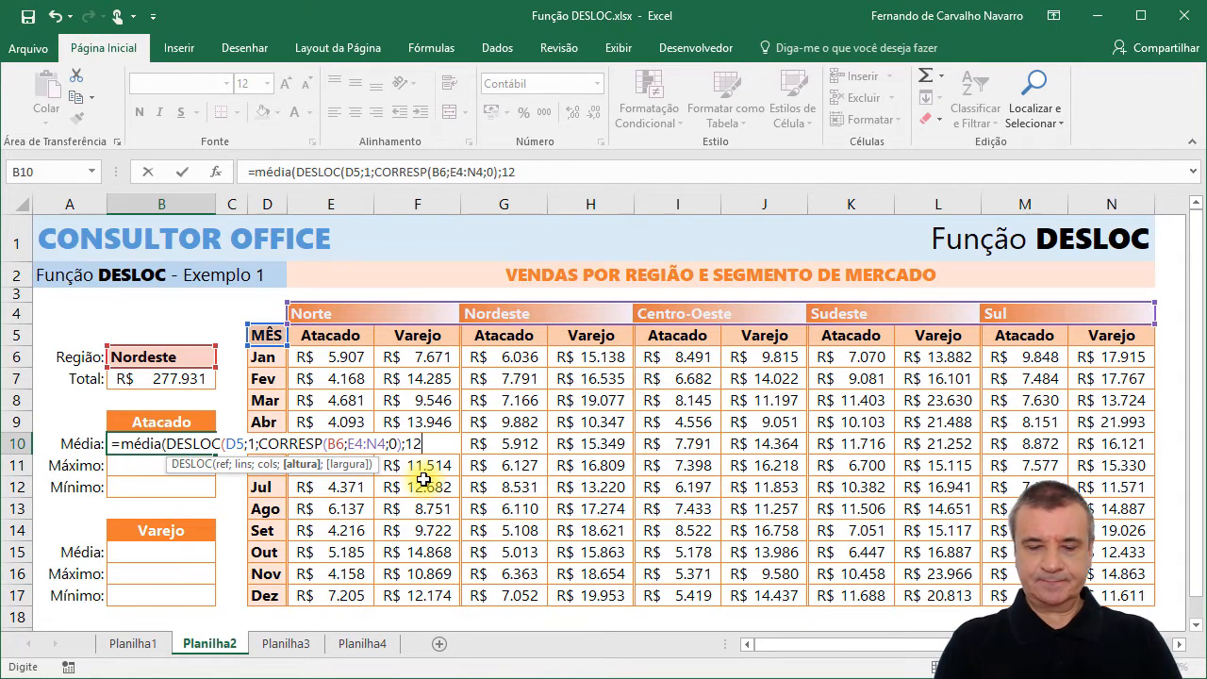
Set the DESLOC height to 12 and width to 1, and complete the MÉDIA formula in B10.
text(;1)
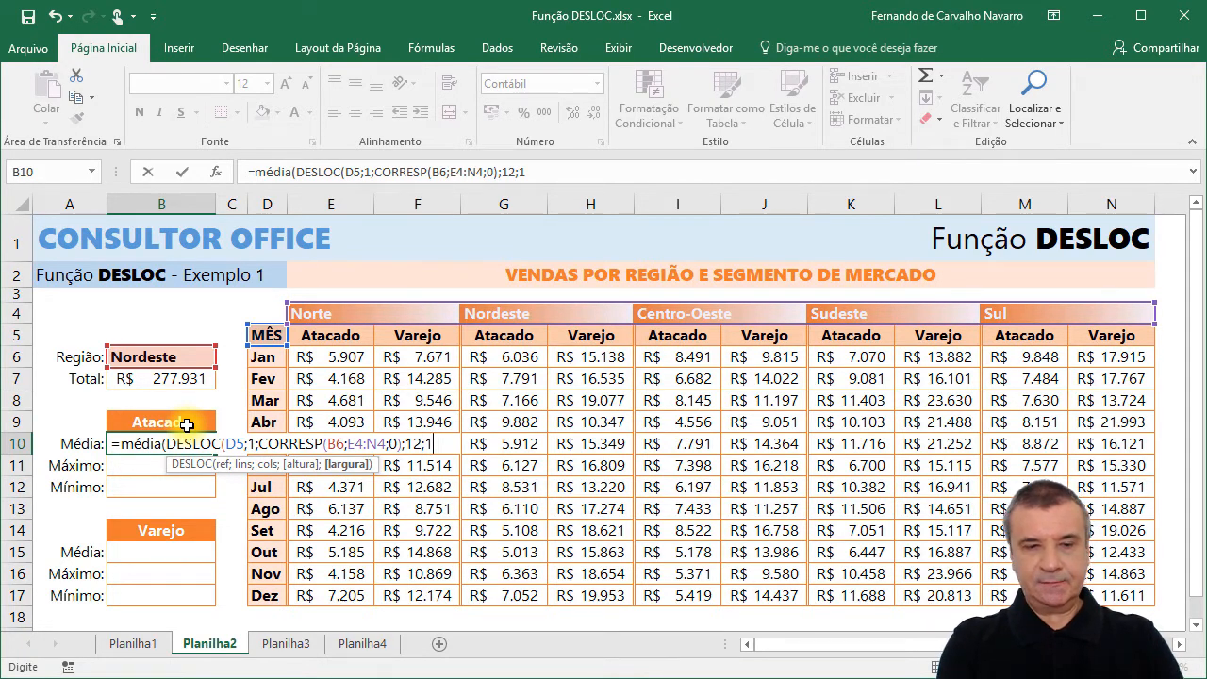
key(Right)
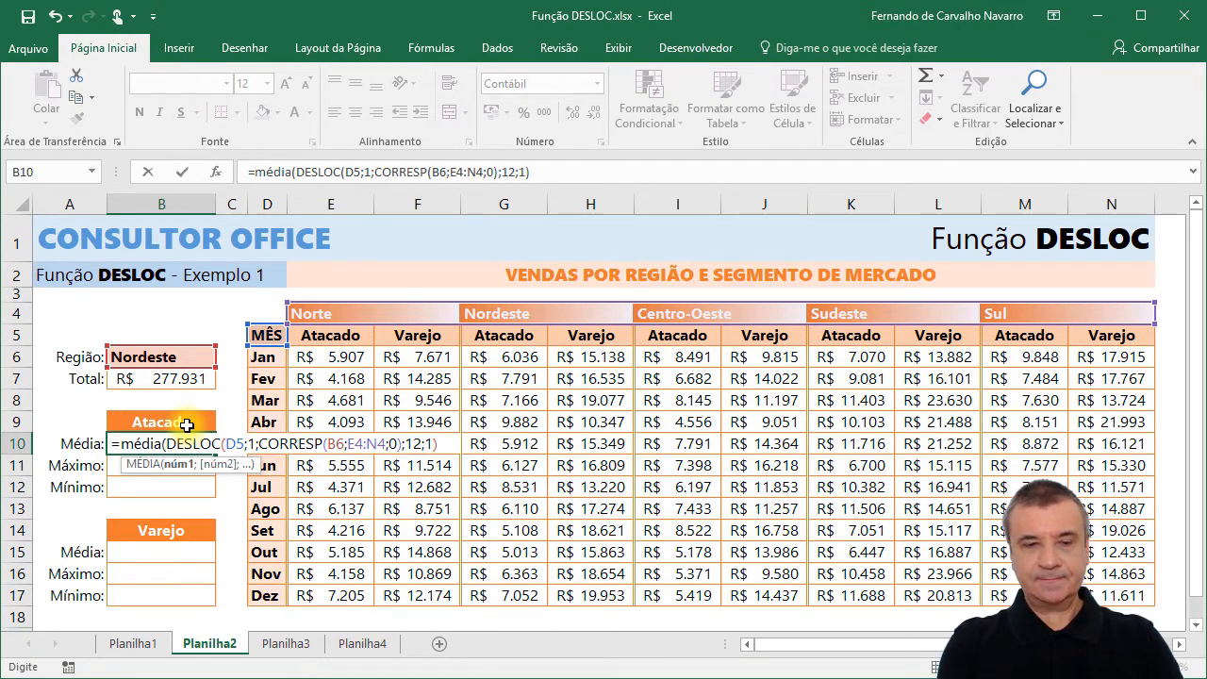
text())
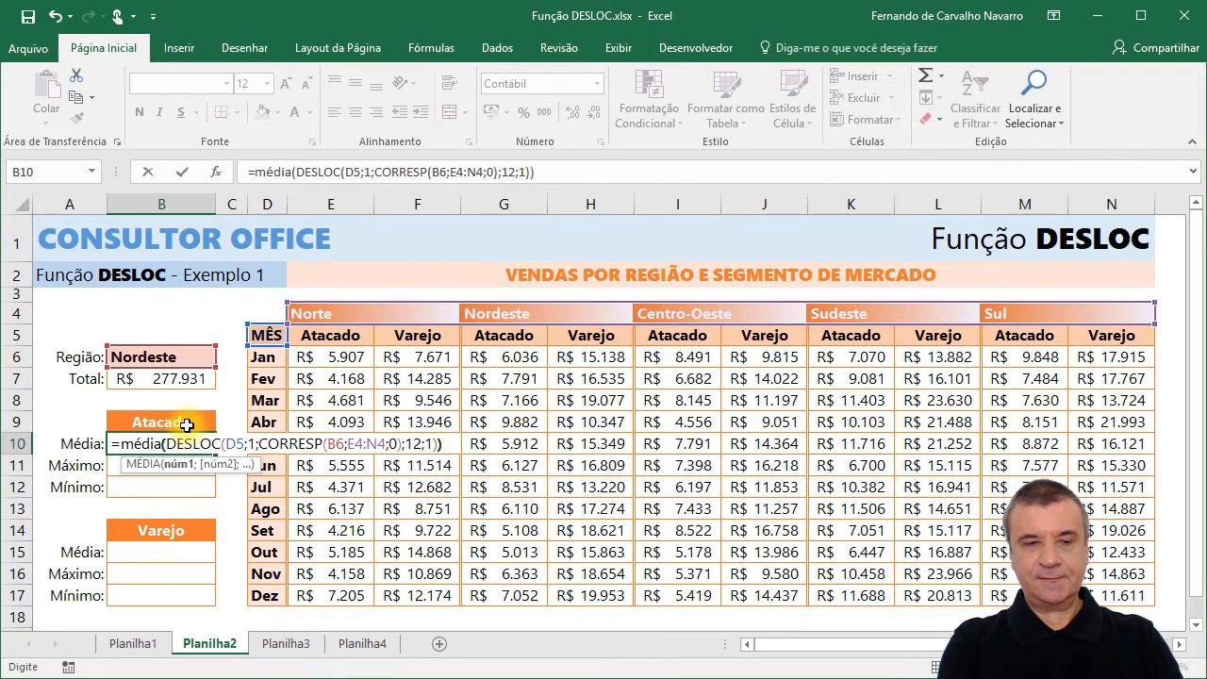
key(Return)
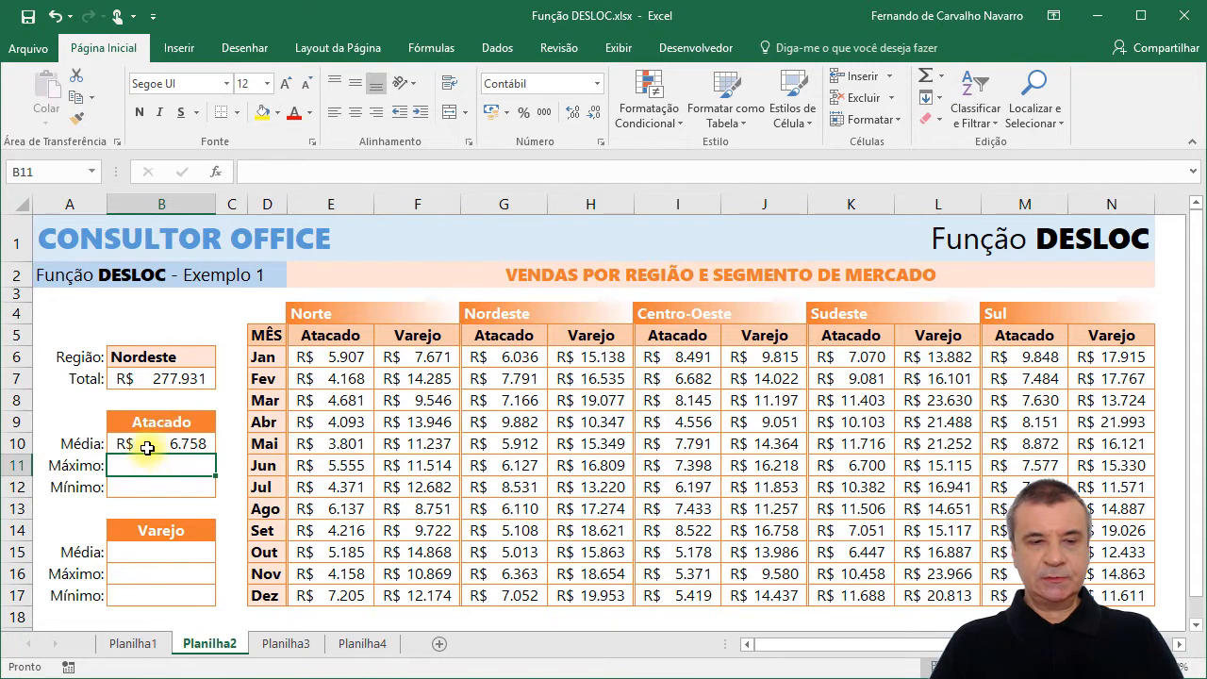
Check the B10 average against the average of the Nordeste Atacado sales in G6:G17.
click(156, 444)
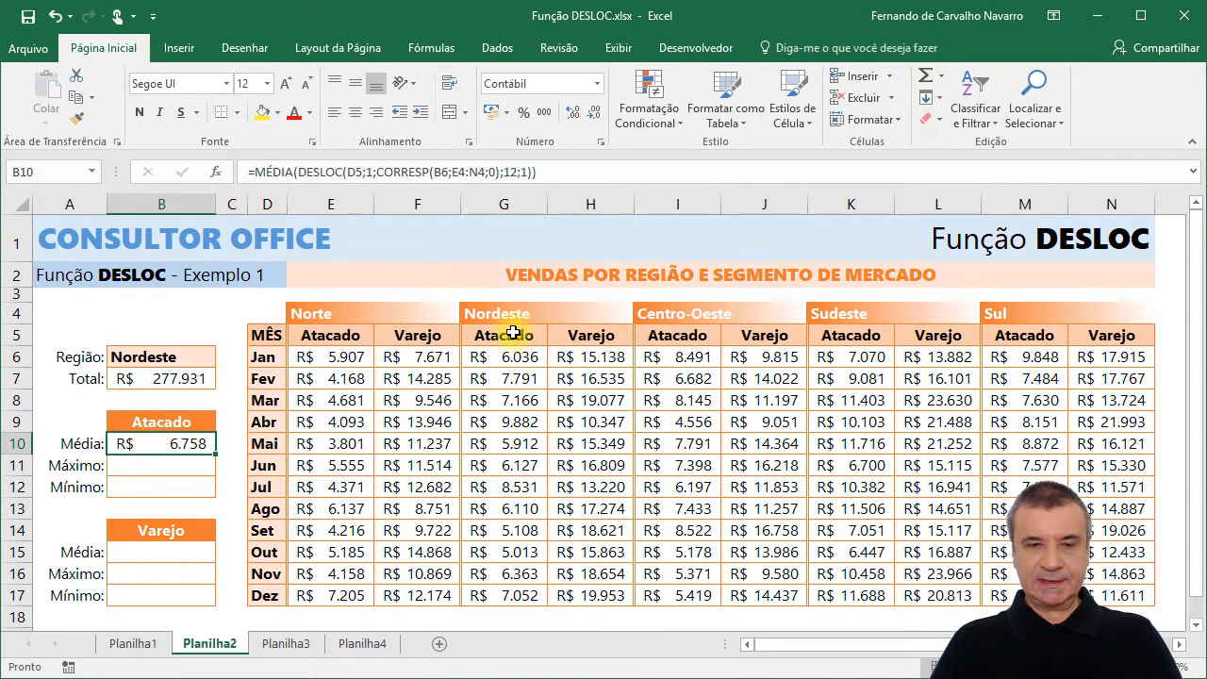
drag(500, 354, 494, 595)
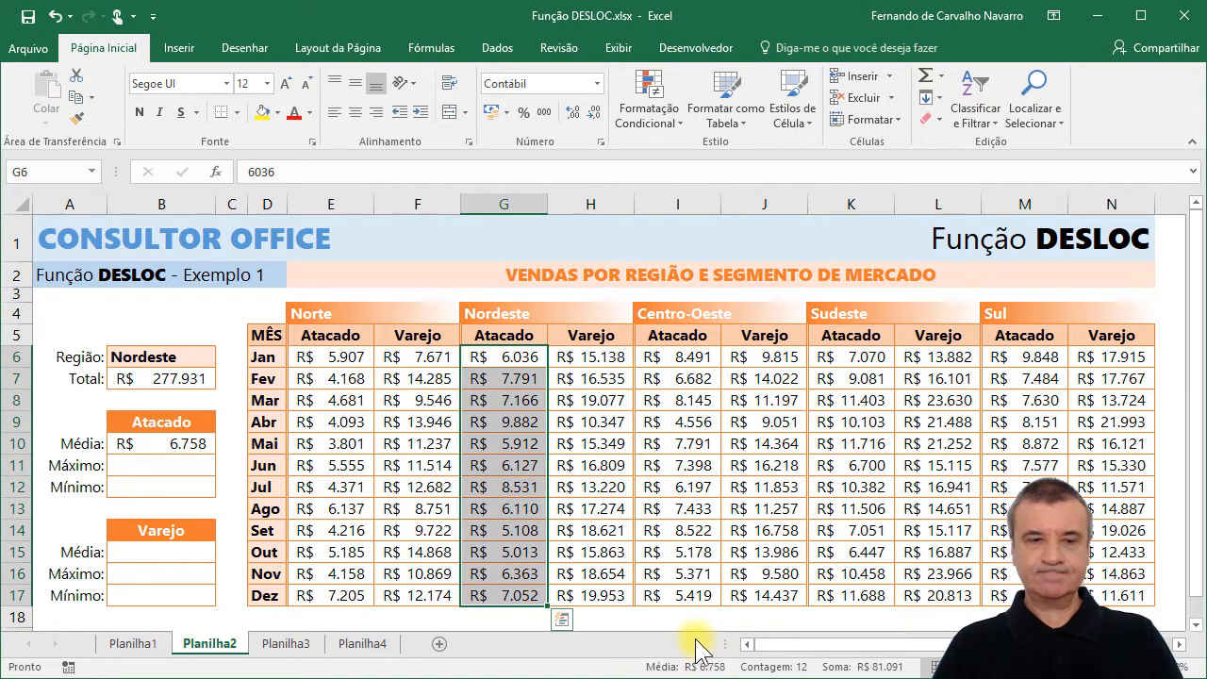
click(175, 445)
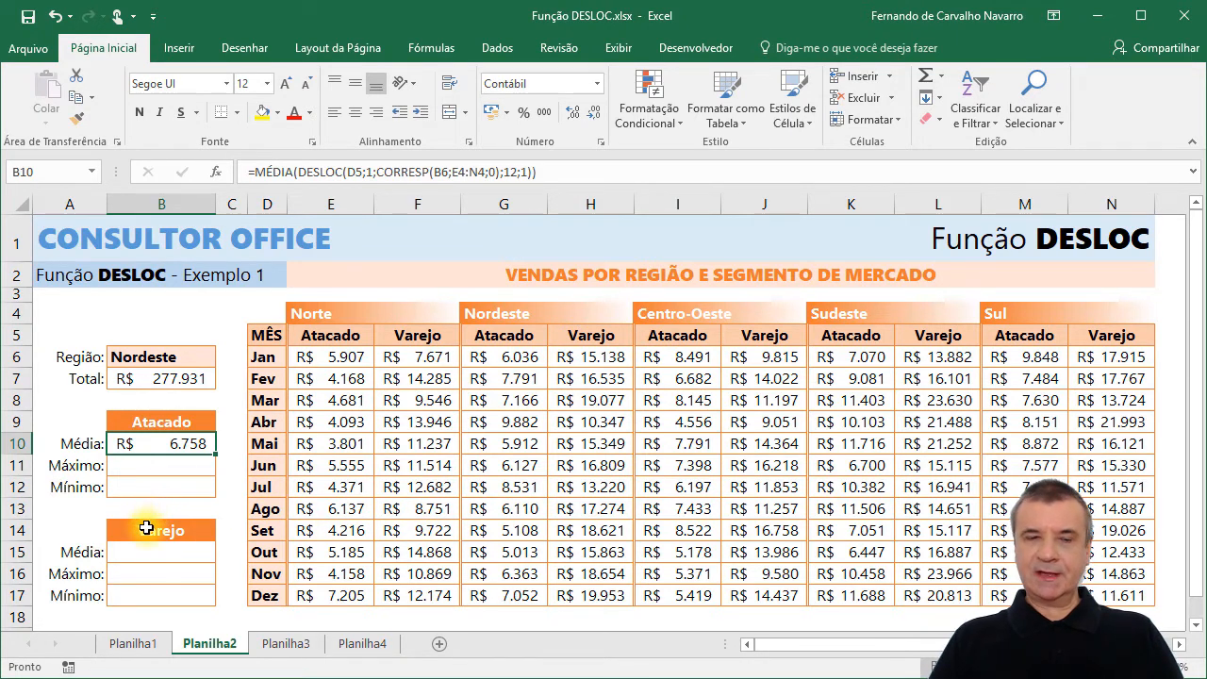
Start the Varejo maximum formula in B16 with DESLOC inside MÁXIMO, using reference D5 and a row offset of 1.
click(147, 576)
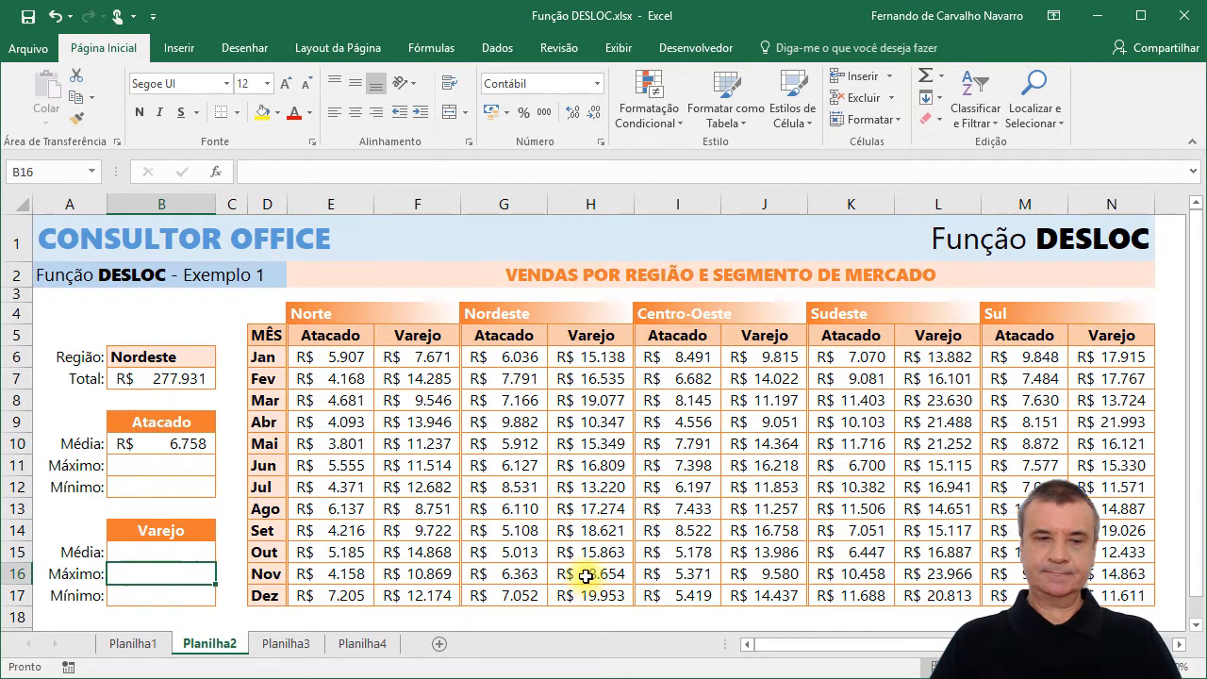
text(=)
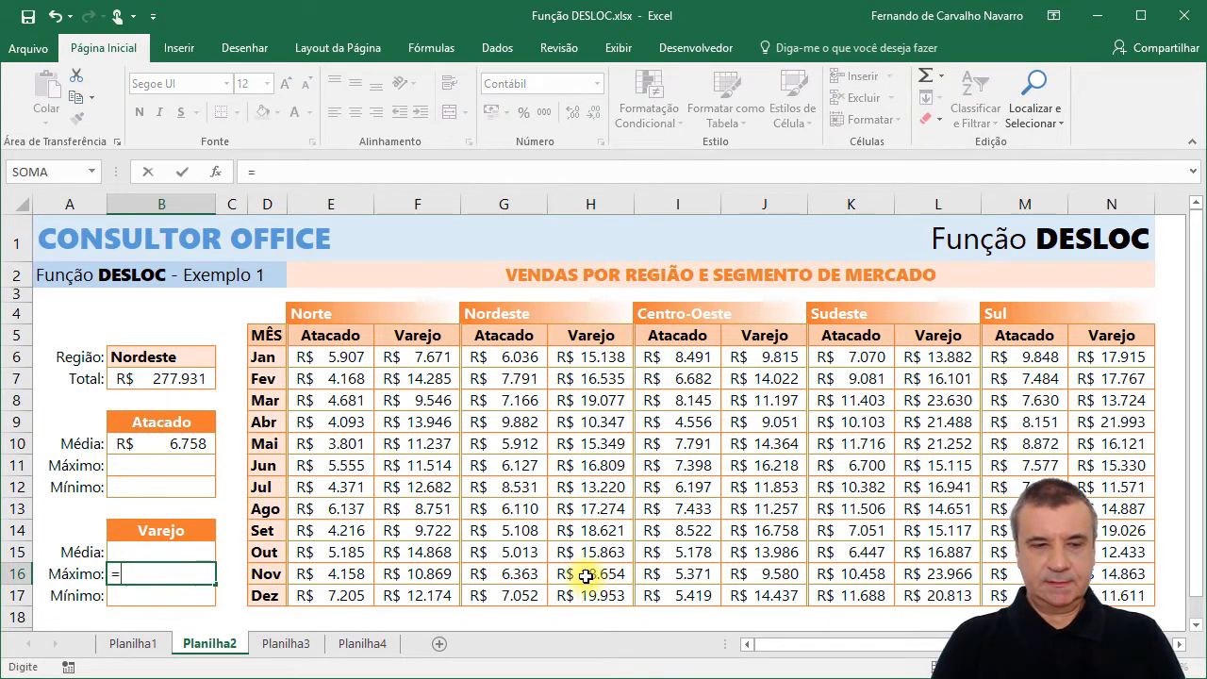
text(MÁX)
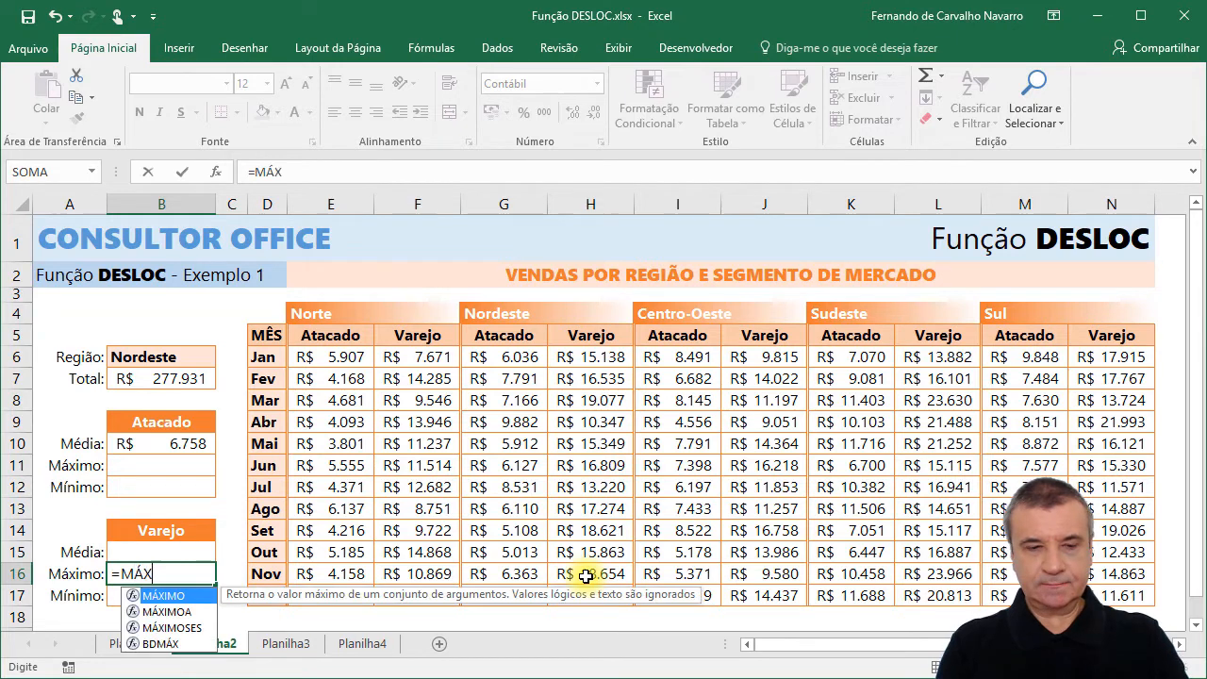
key(Tab)
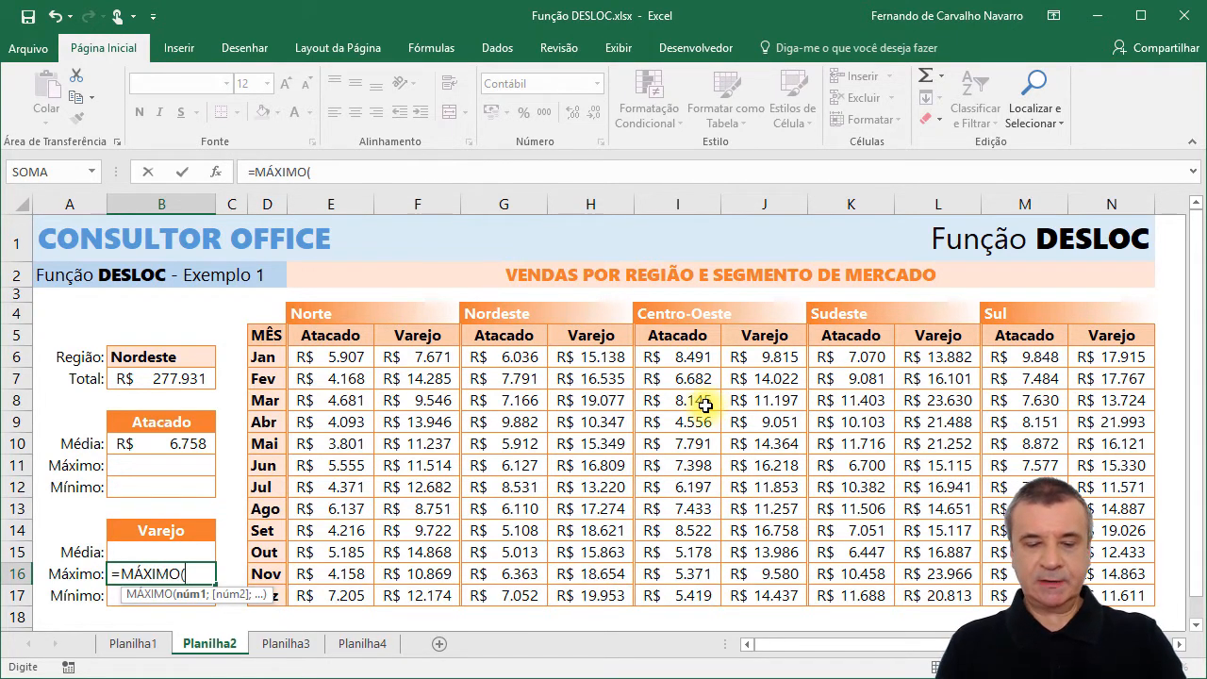
text(DESLOC()
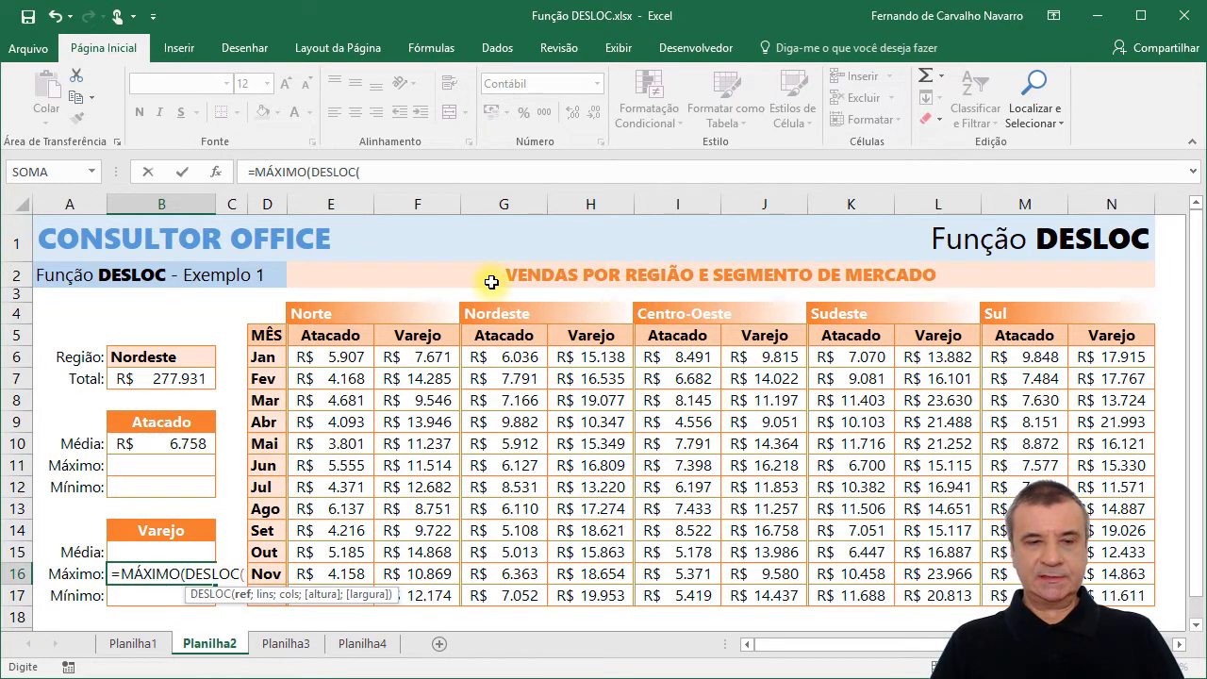
click(265, 334)
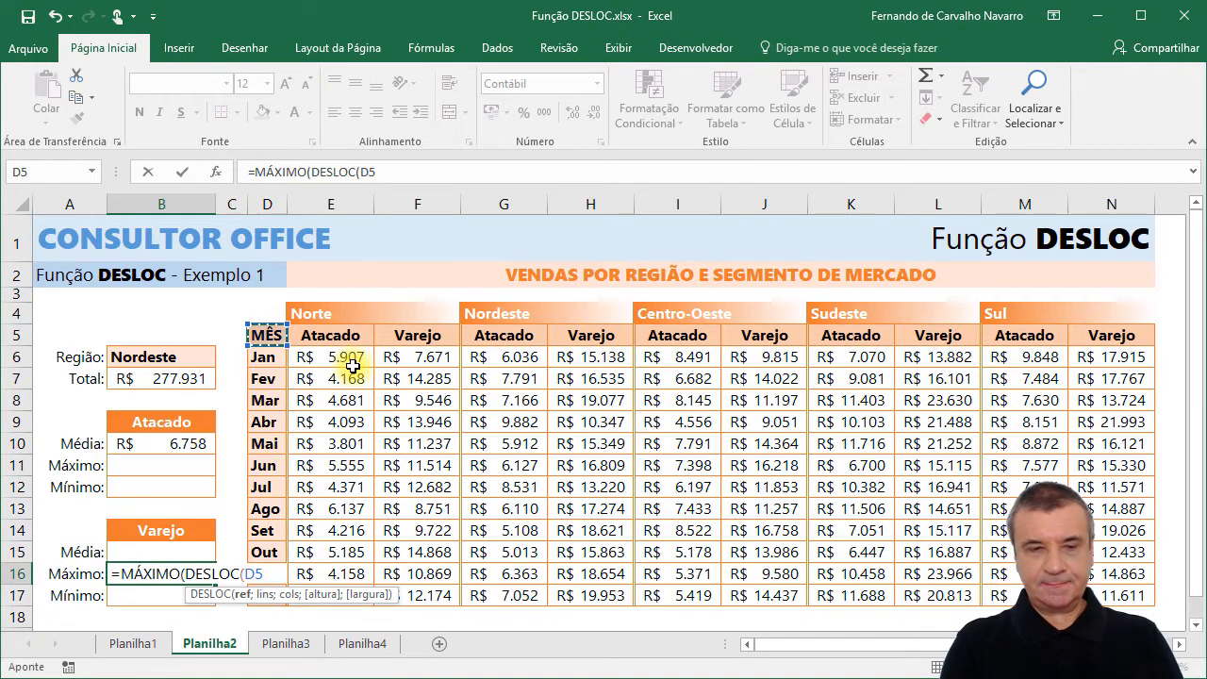
text(;)
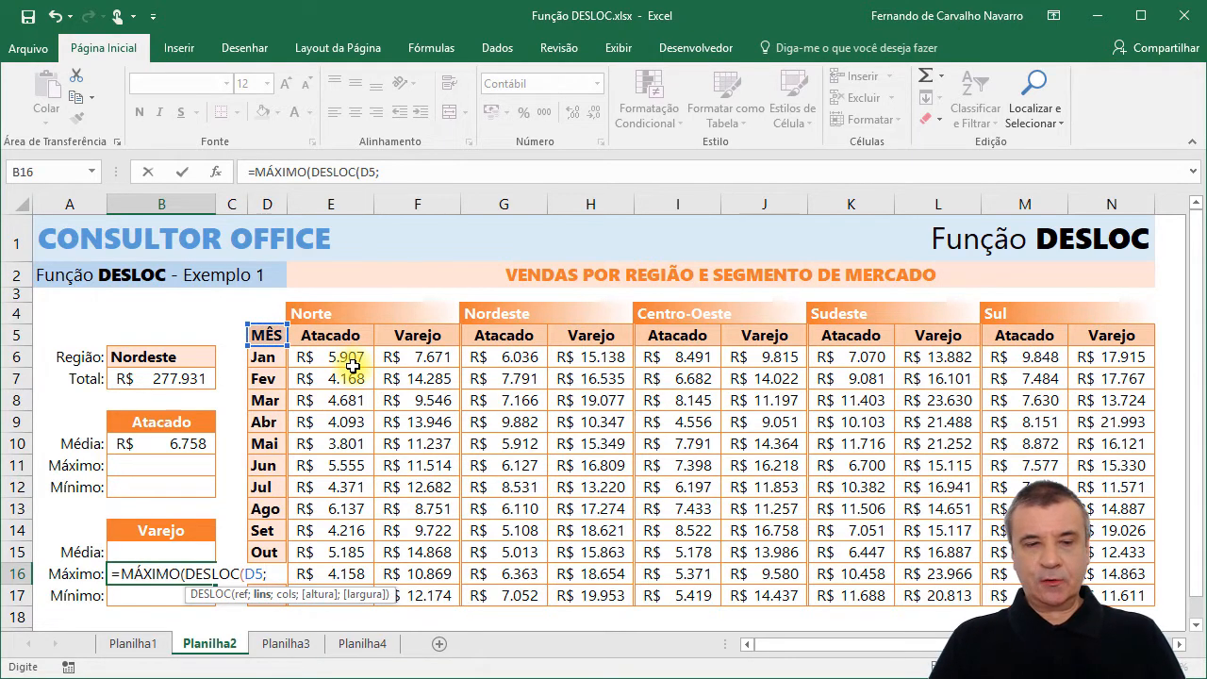
text(1;)
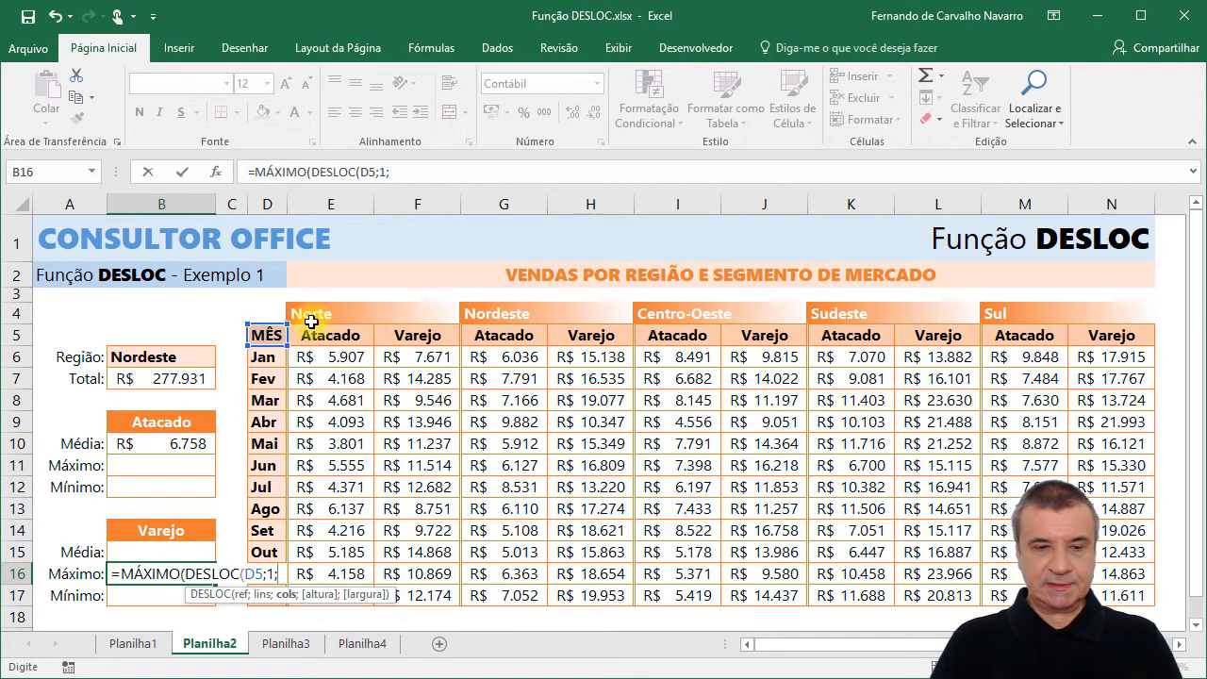
Set the column offset of DESLOC in B16 with CORRESP, matching B6 against E4:N4 with match type 0.
text(CORRESP()
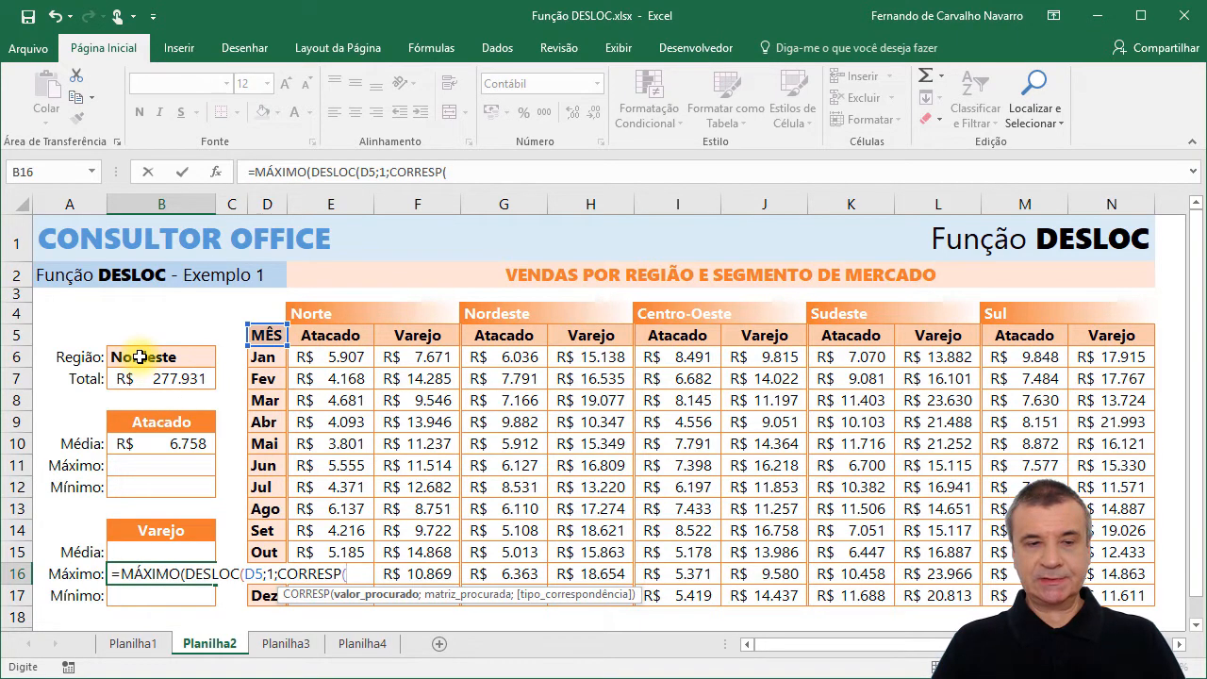
click(139, 356)
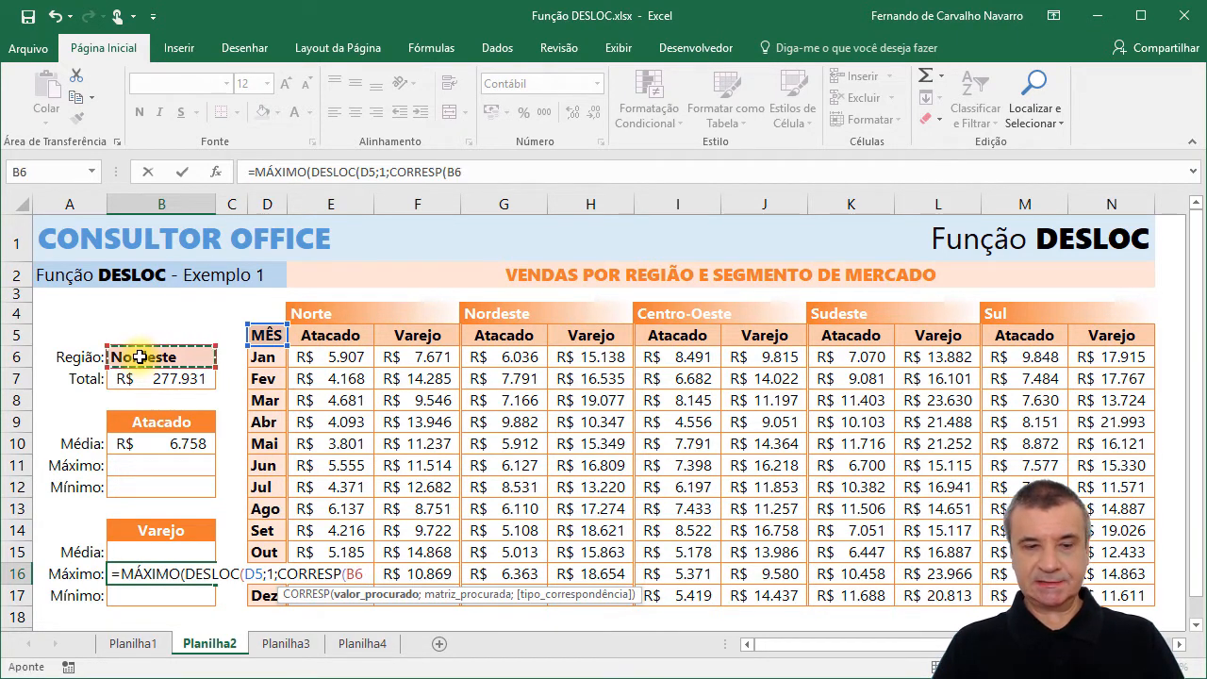
text(;)
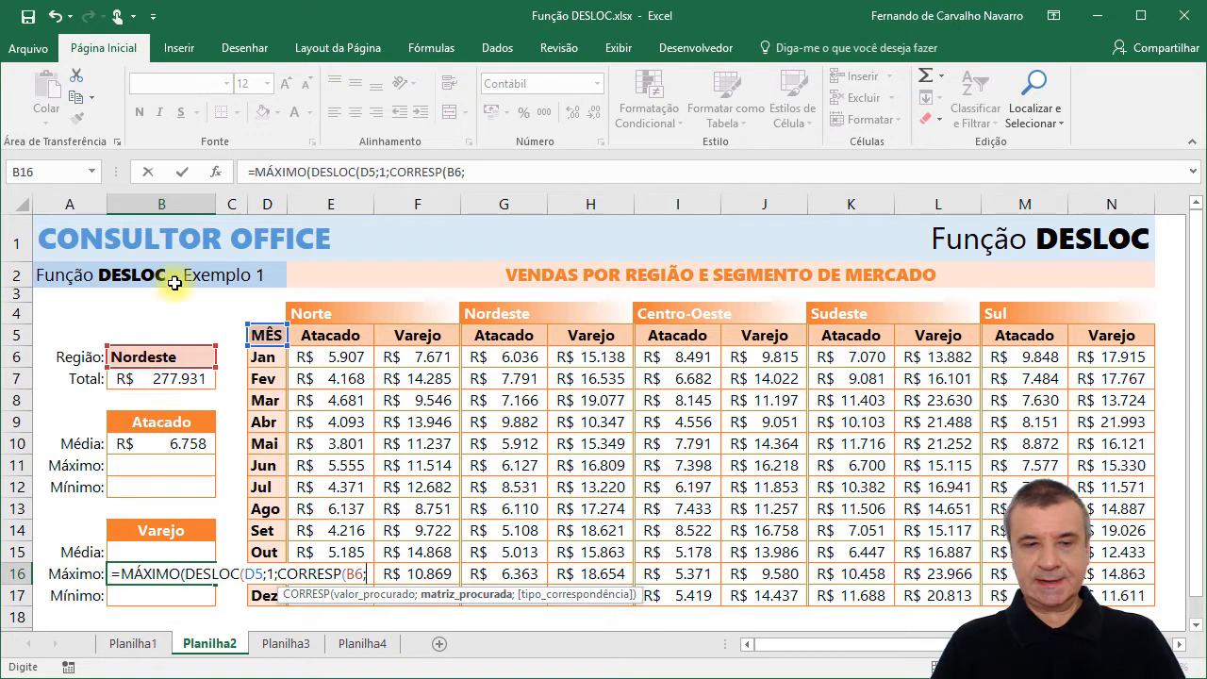
drag(324, 311, 1103, 315)
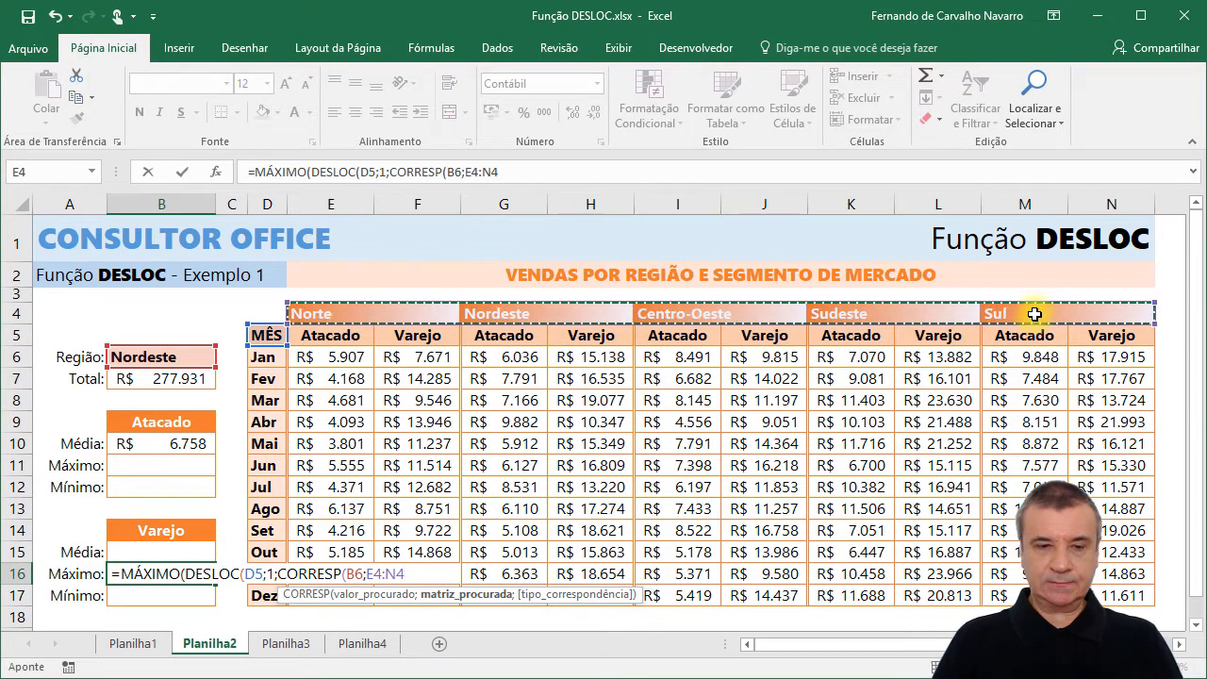
text(;0)
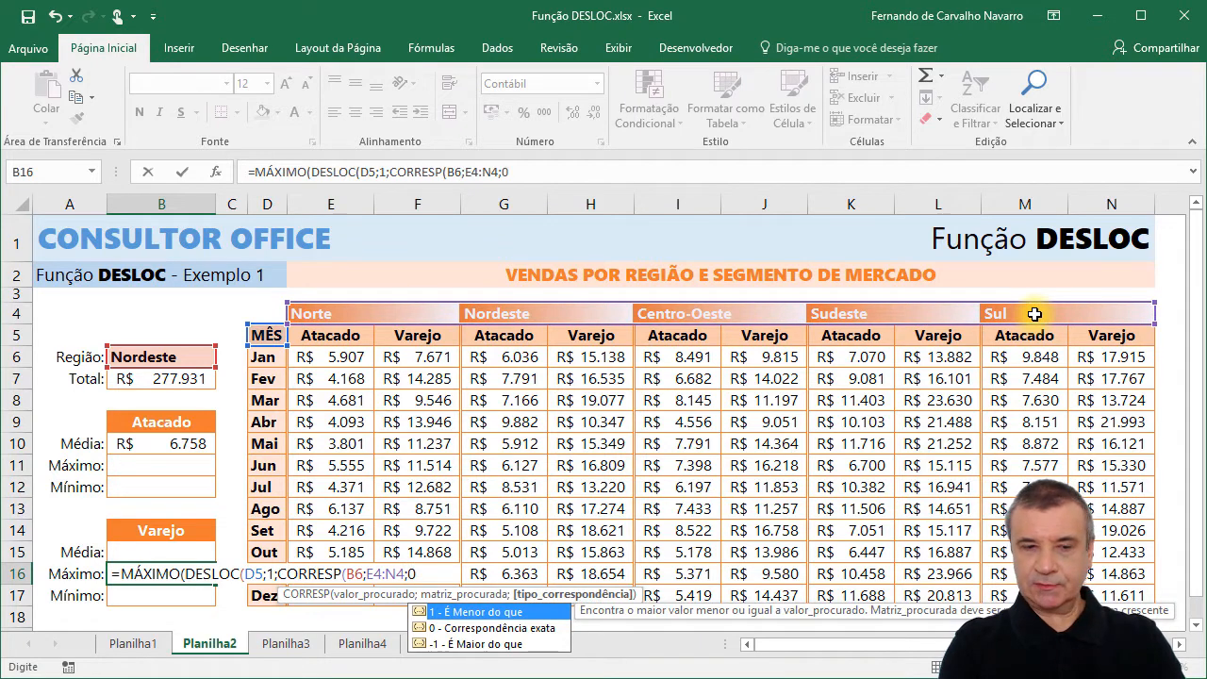
text();)
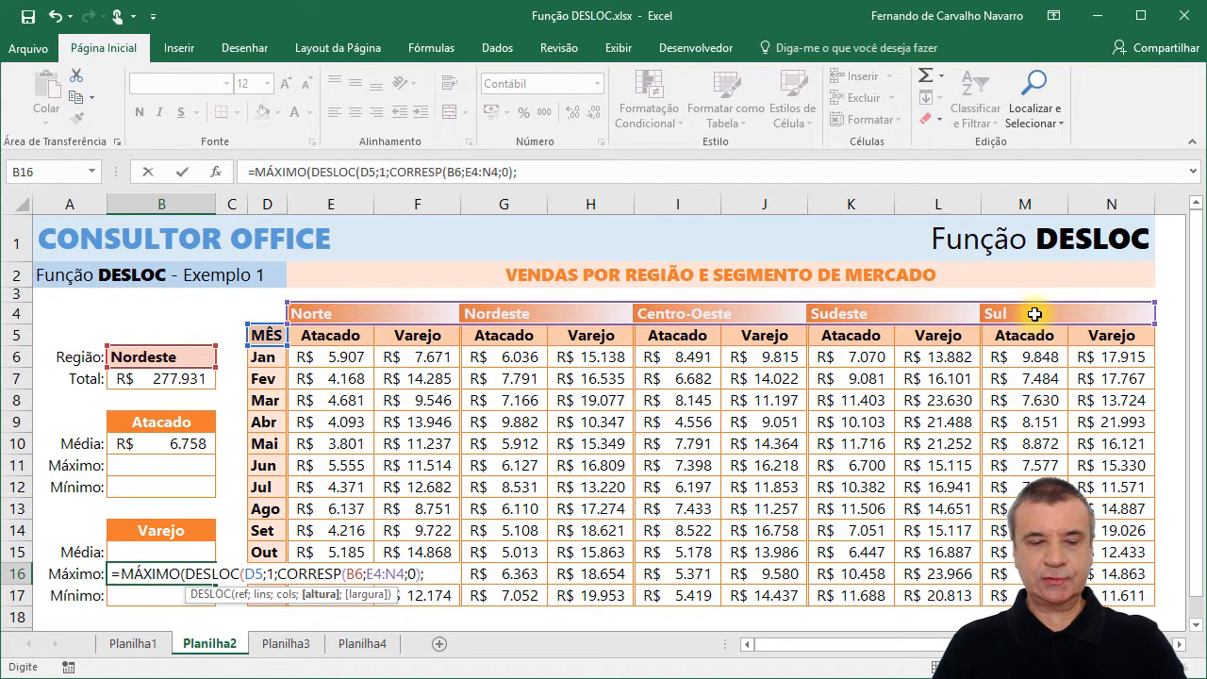
text(12)
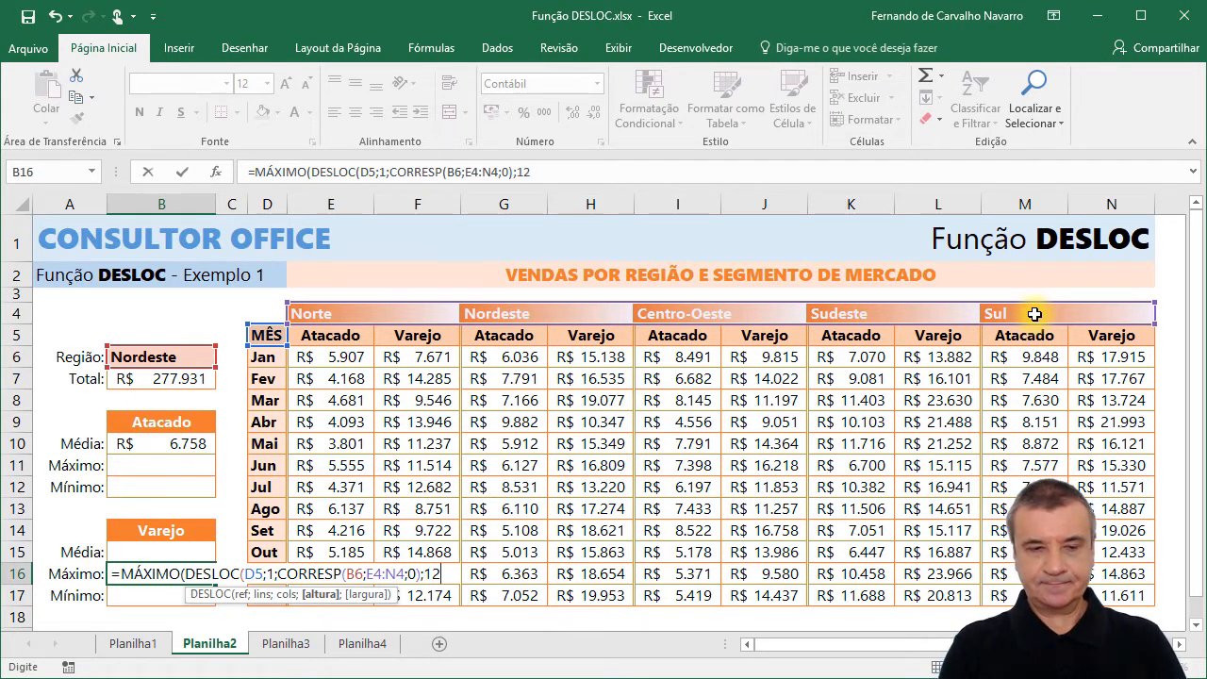
text(;)
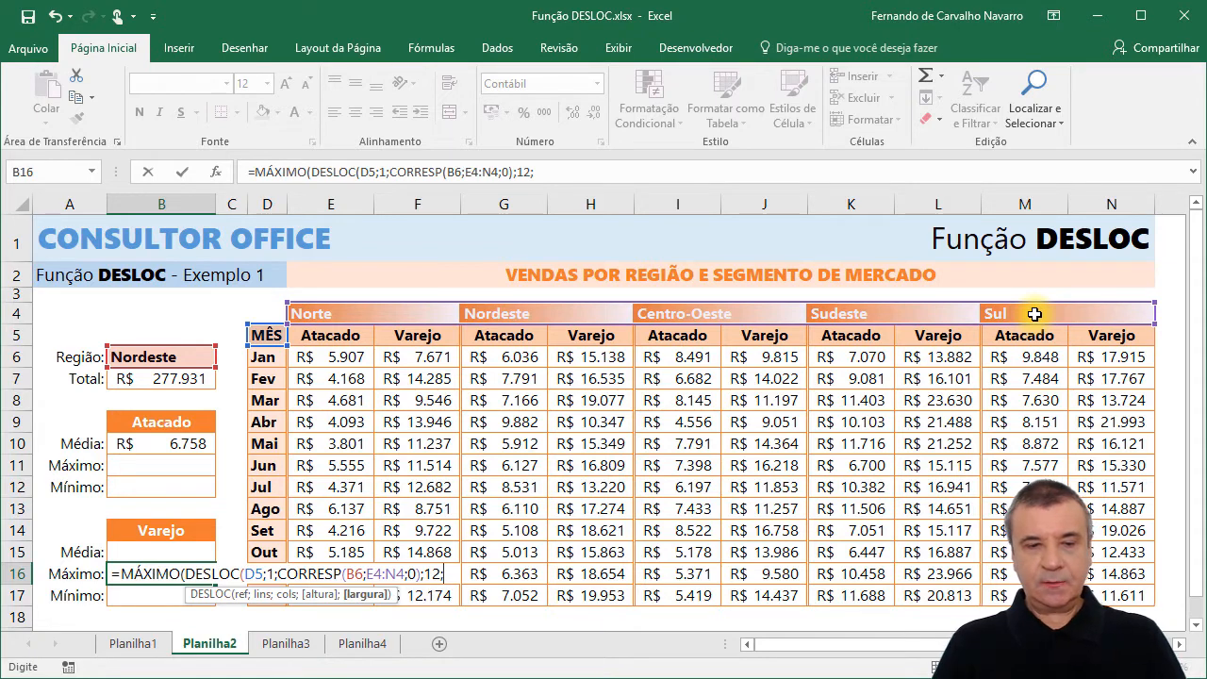
text(1)
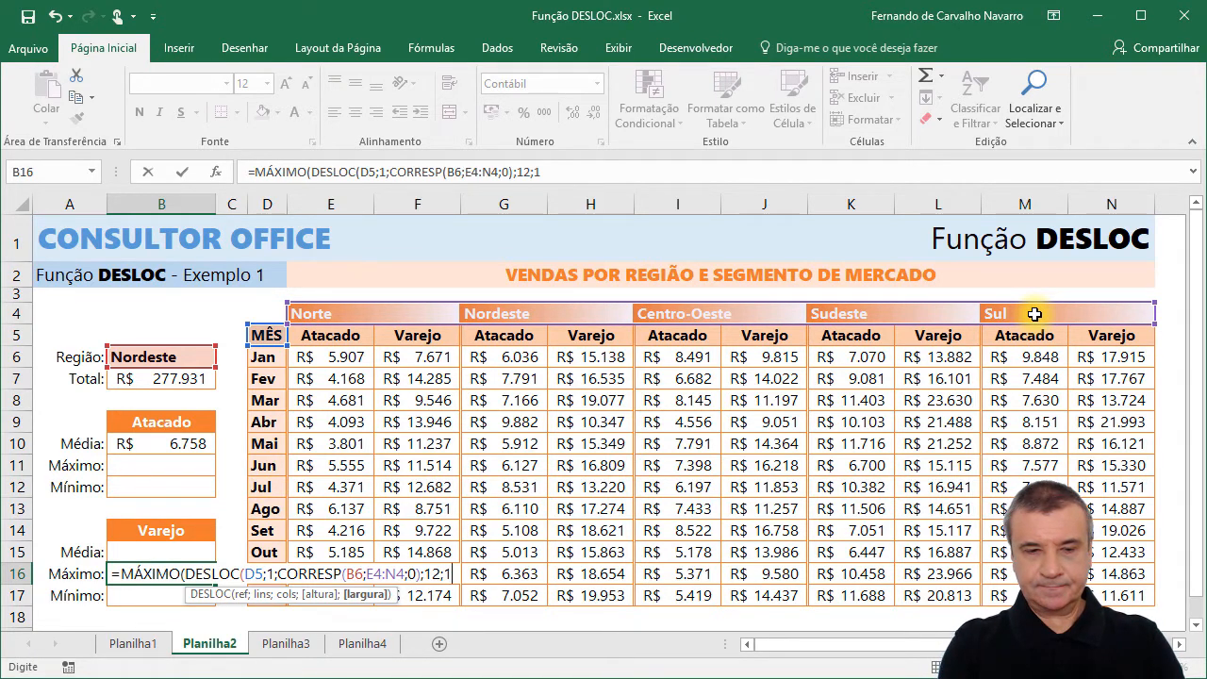
text())
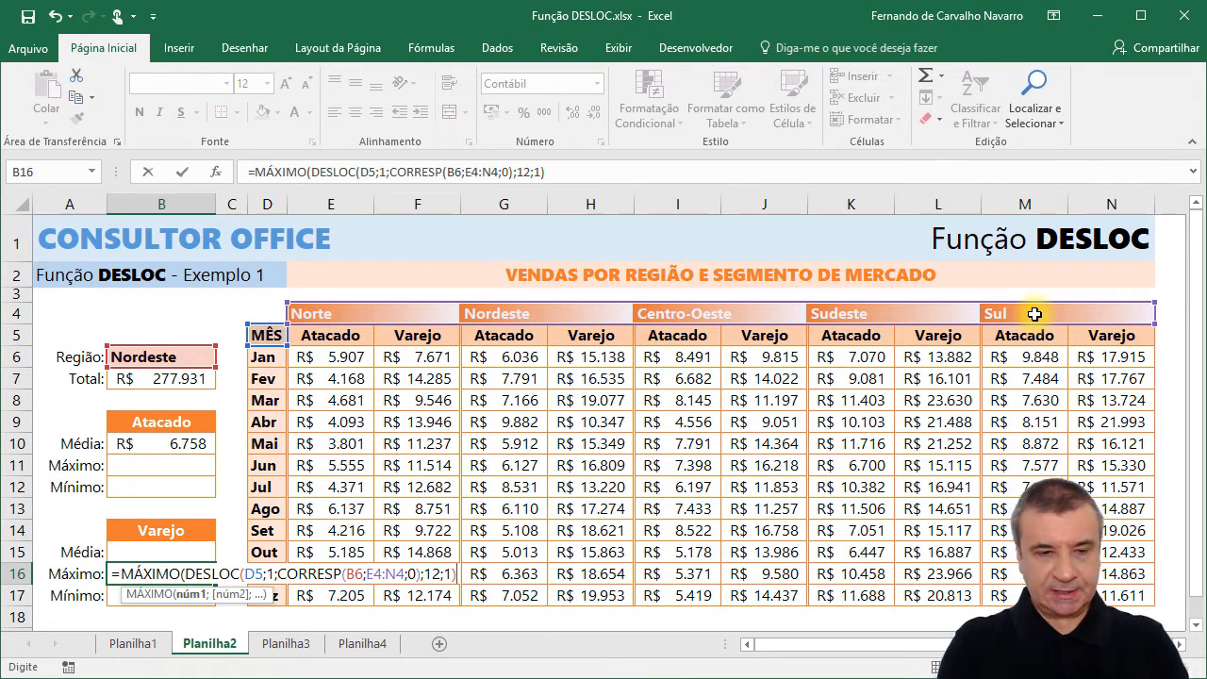
text())
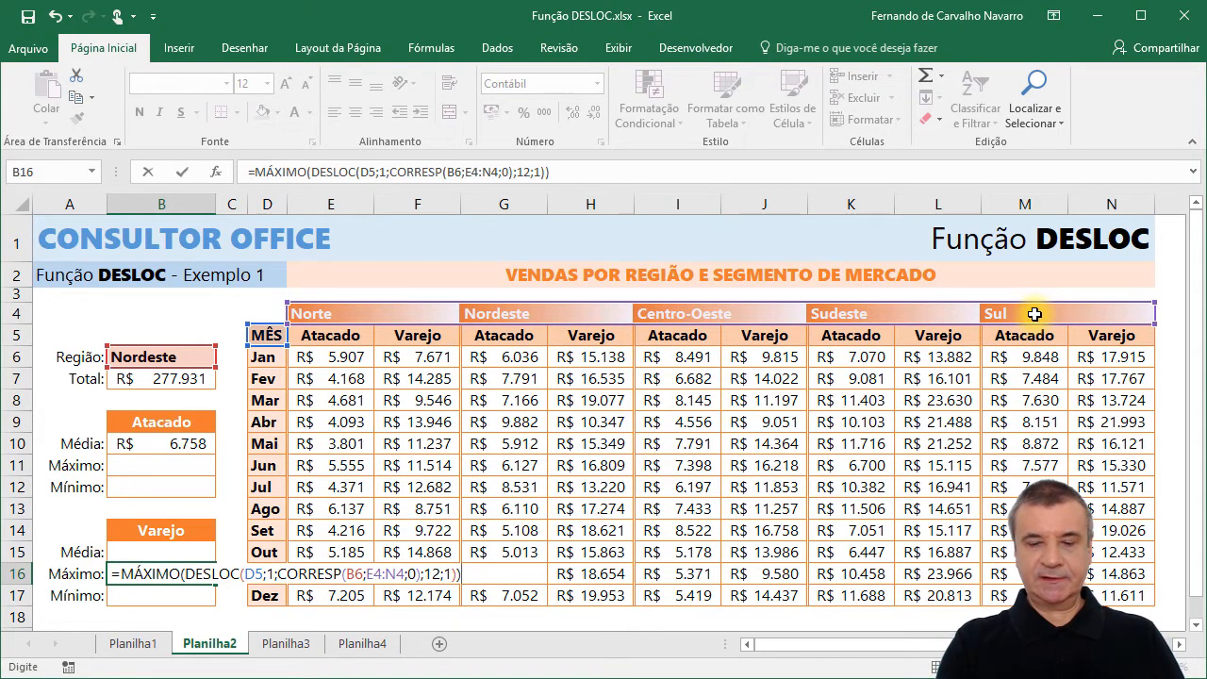
Set the DESLOC height to 12 and width to 1, and complete the MÁXIMO formula in B16.
key(Return)
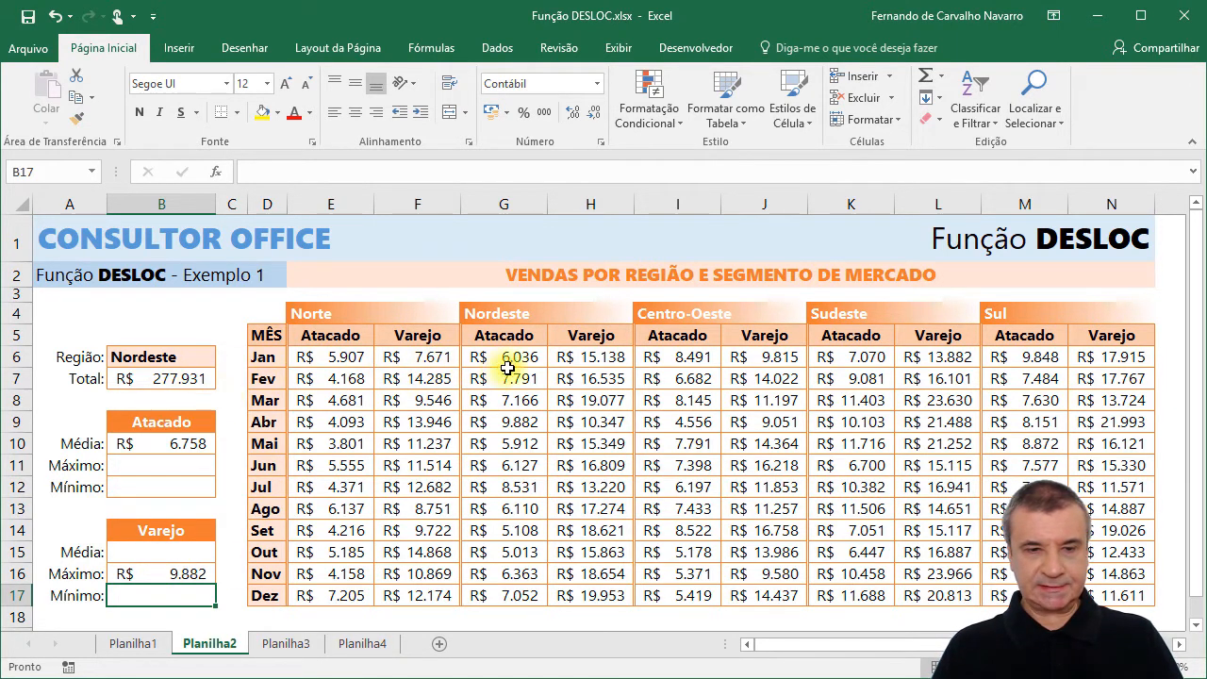
Add Máximo and Mínimo to the status bar statistics, with the Nordeste Varejo sales in H6:H17 selected.
drag(565, 358, 577, 593)
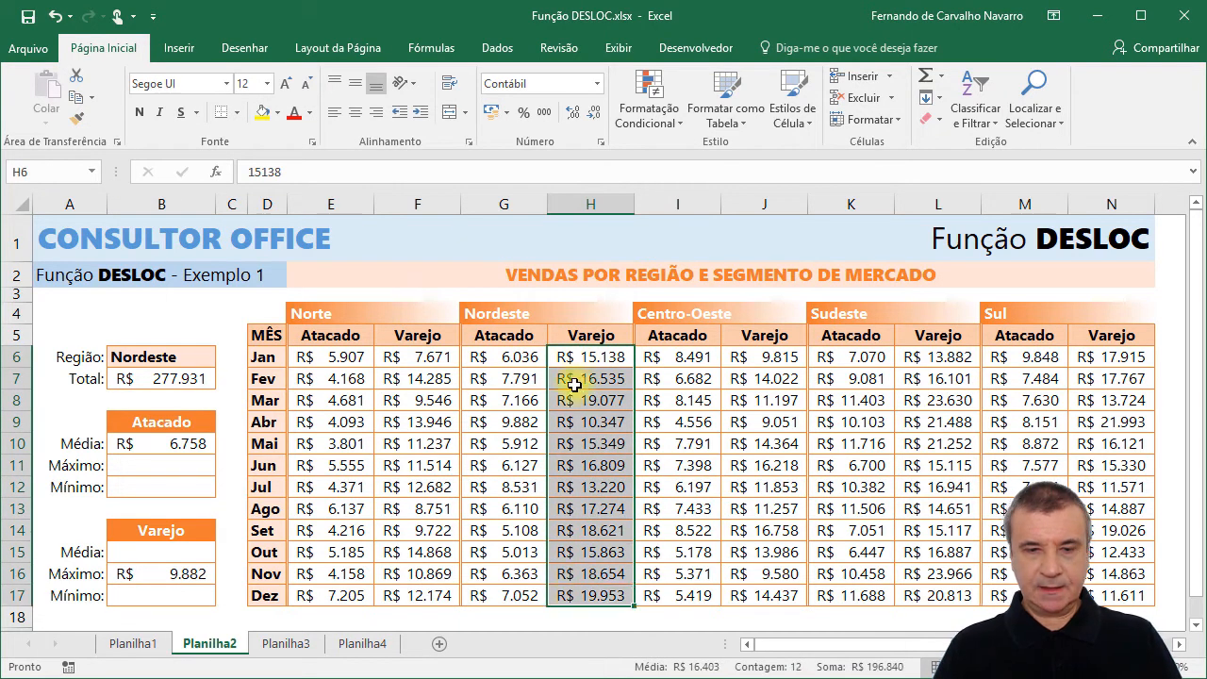
right_click(489, 671)
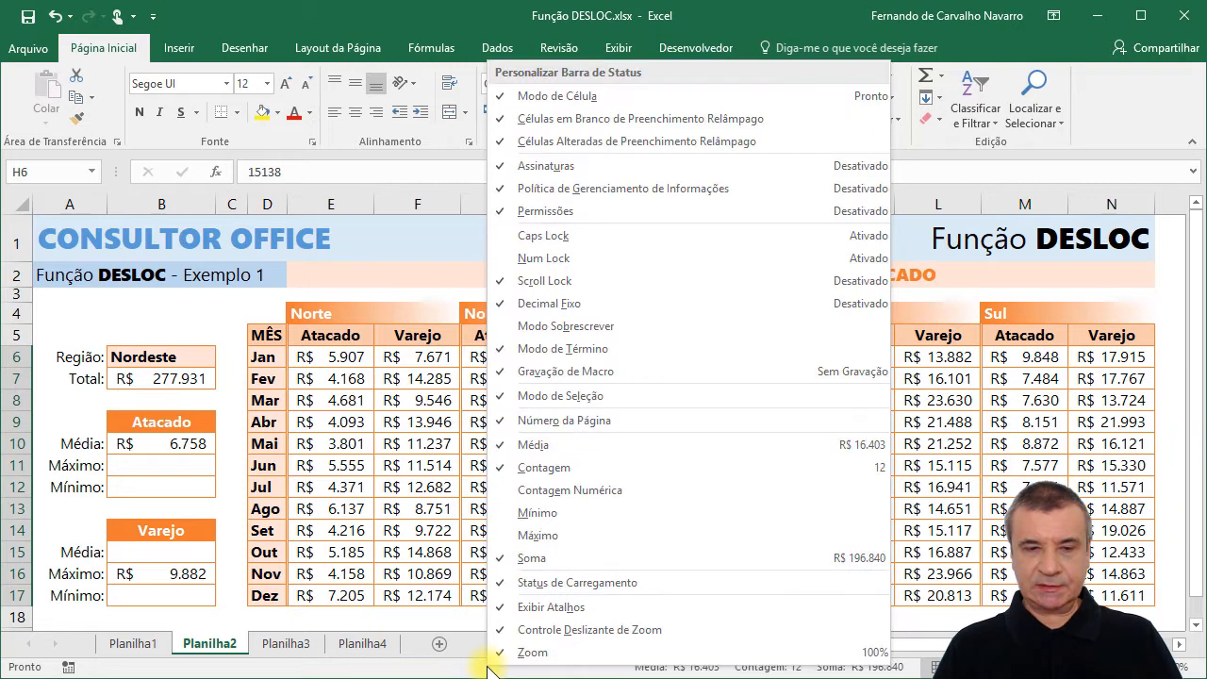
click(555, 537)
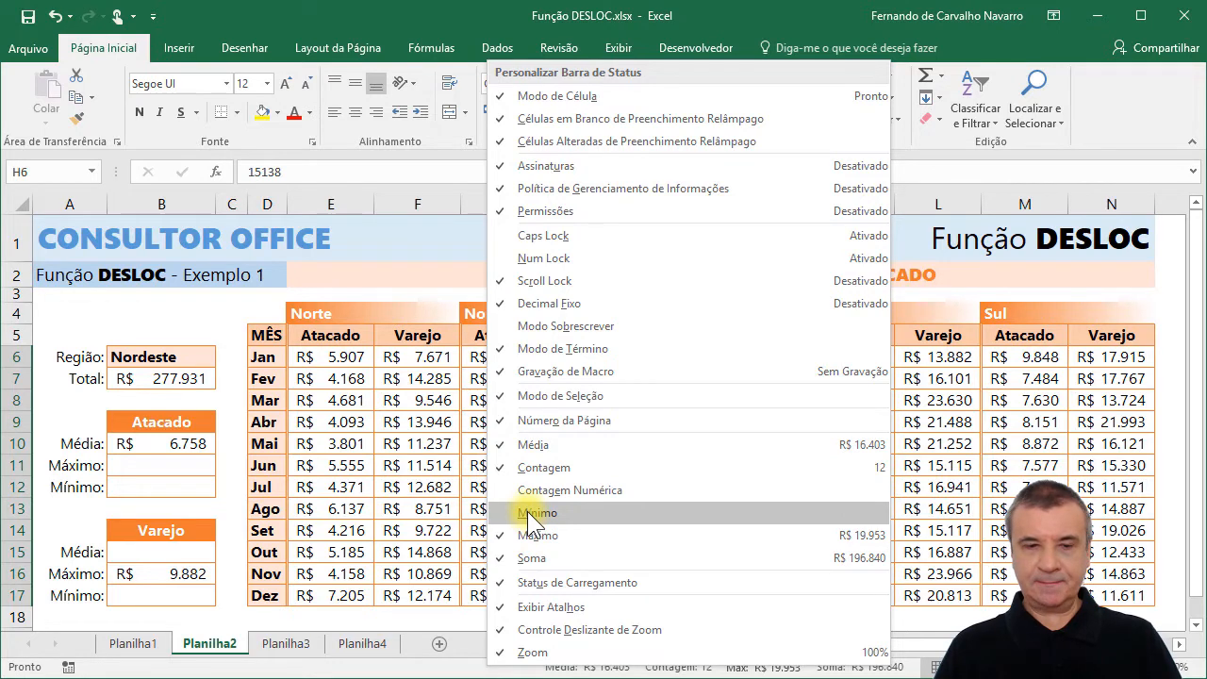
click(530, 512)
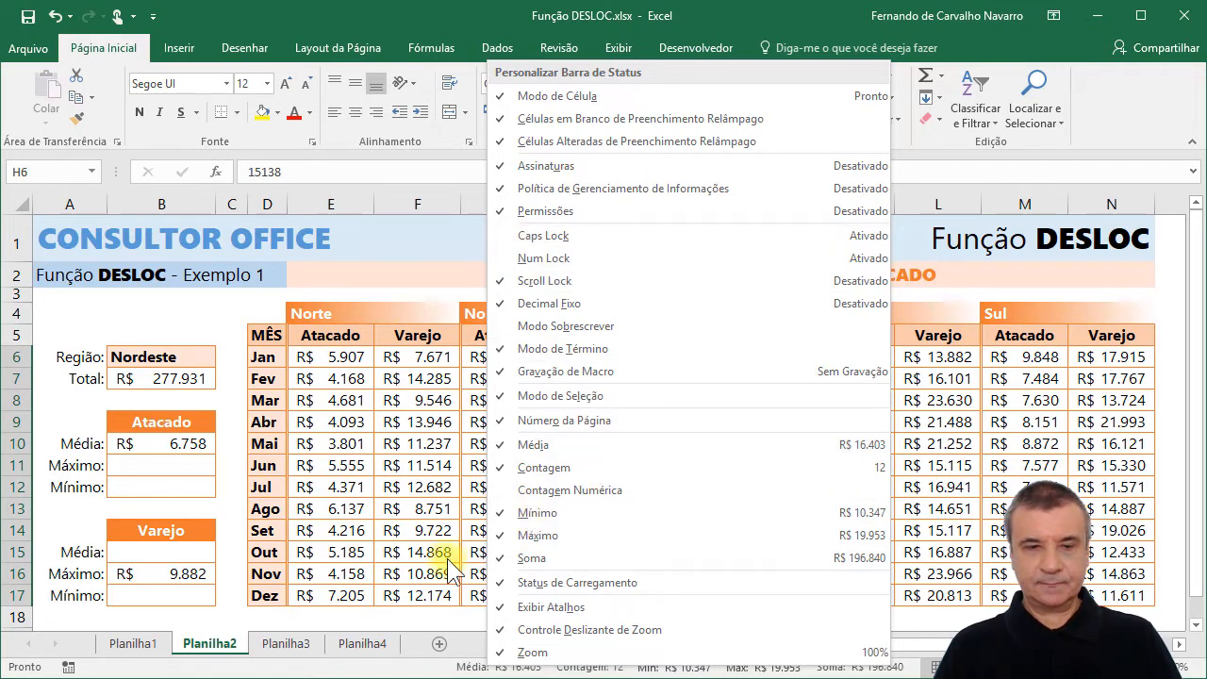
click(421, 538)
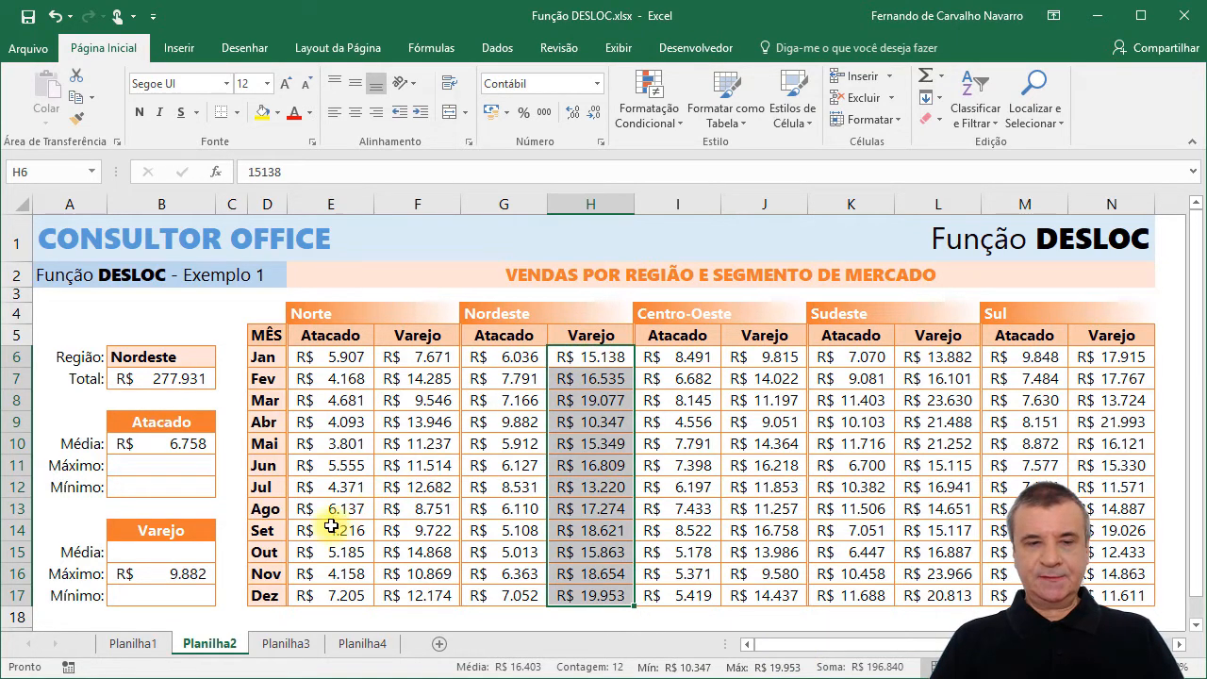
Add +1 after the CORRESP function in the B16 formula to shift the offset to the Varejo column.
click(139, 577)
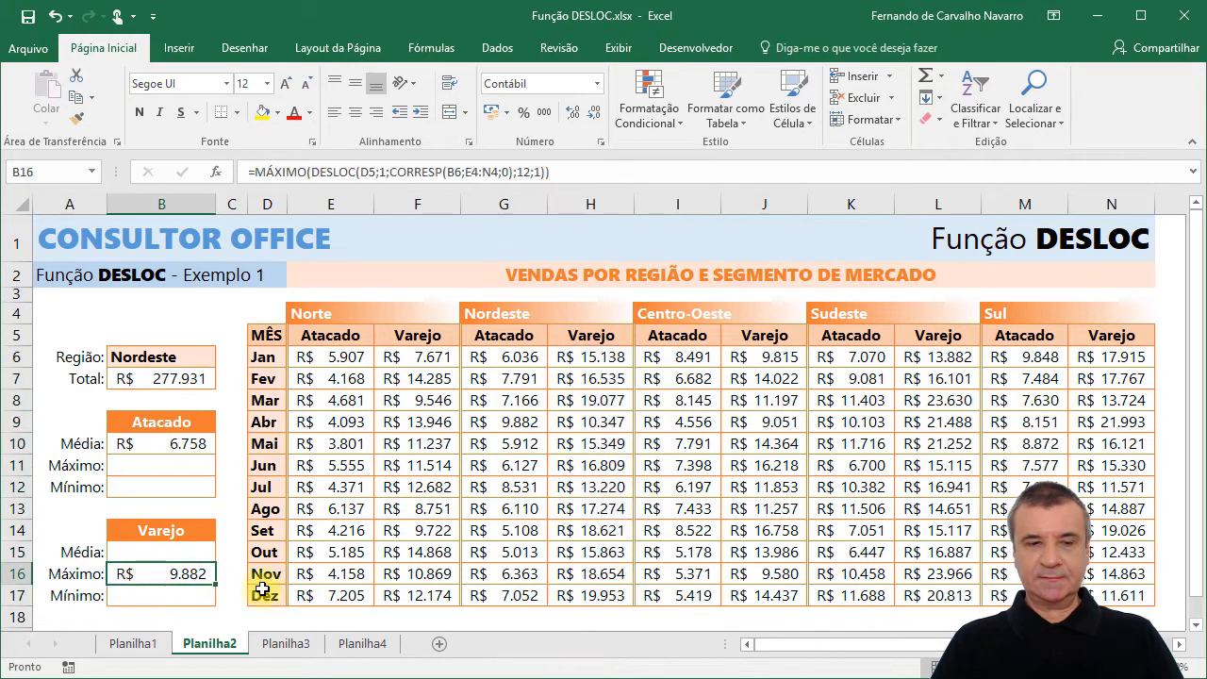
key(F2)
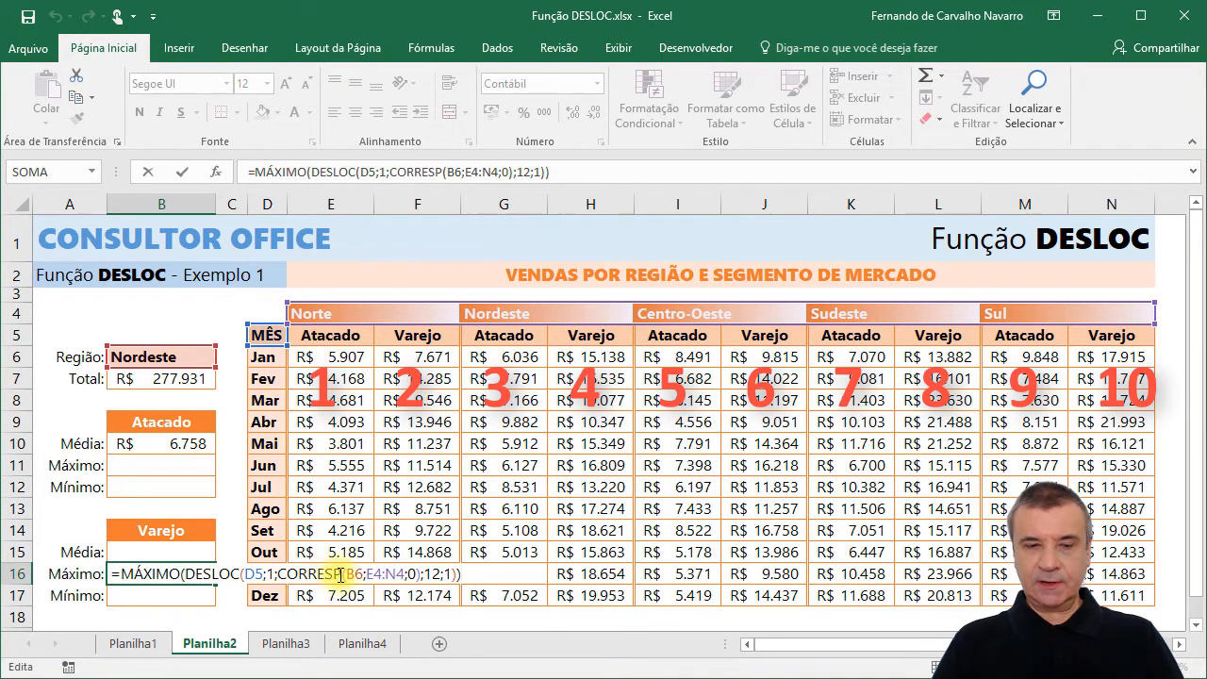
click(420, 573)
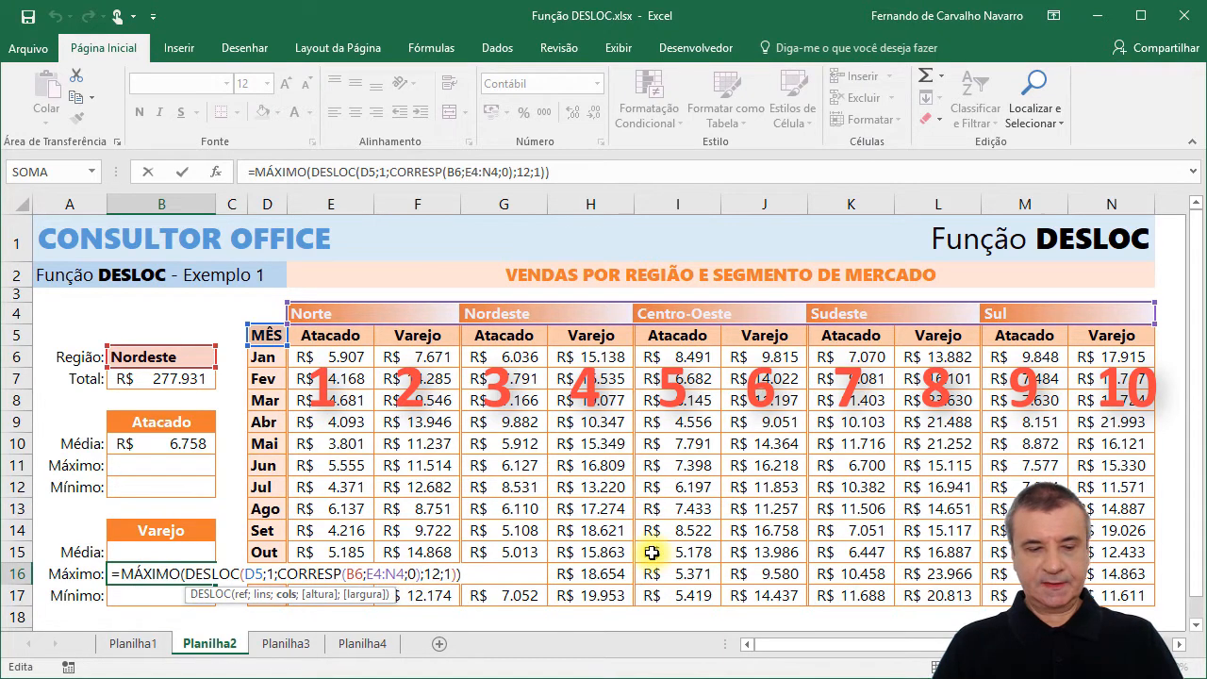
text(+)
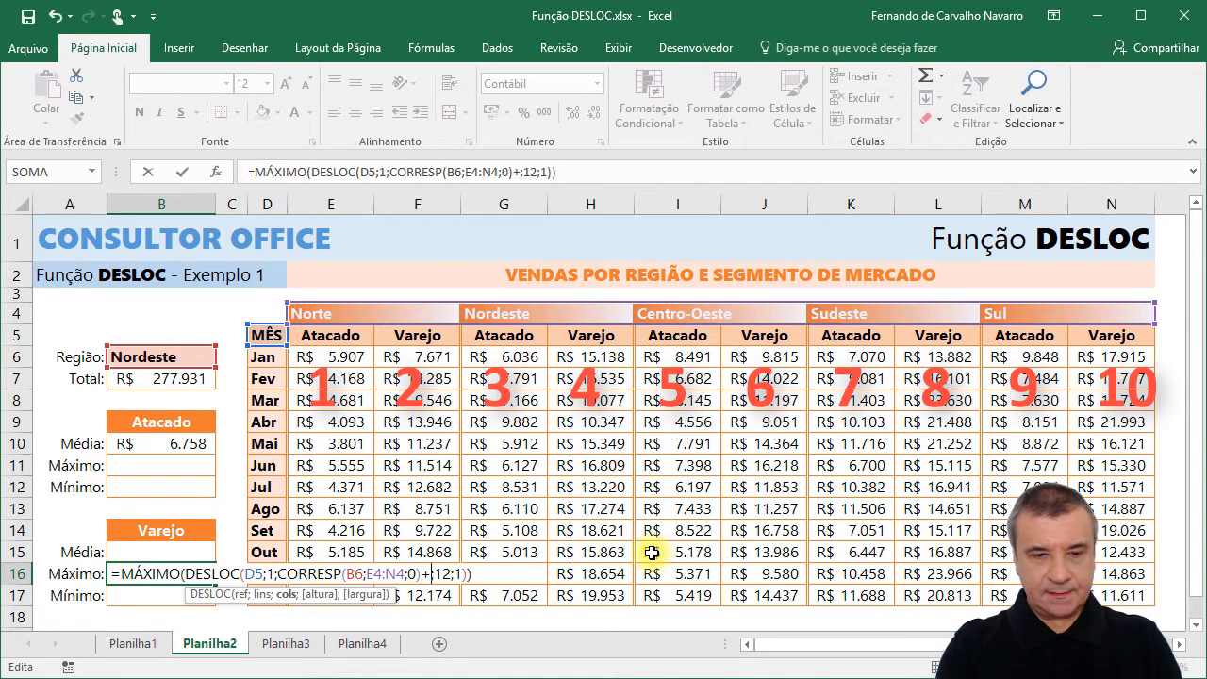
text(1)
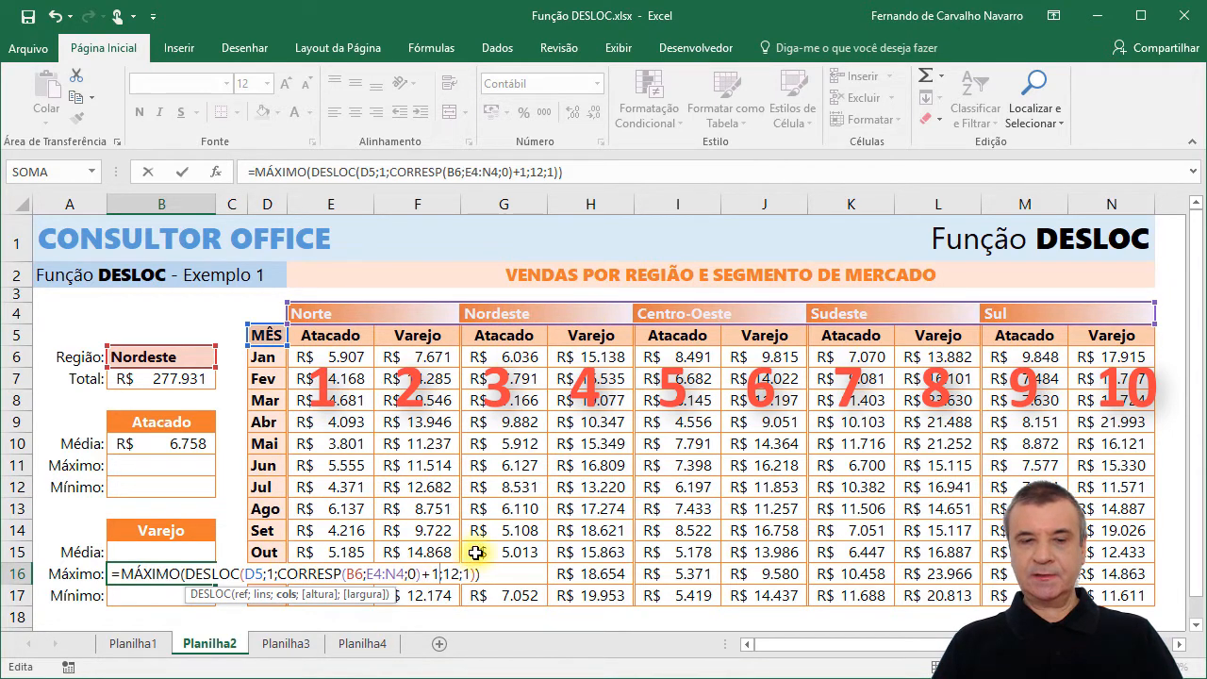
key(Return)
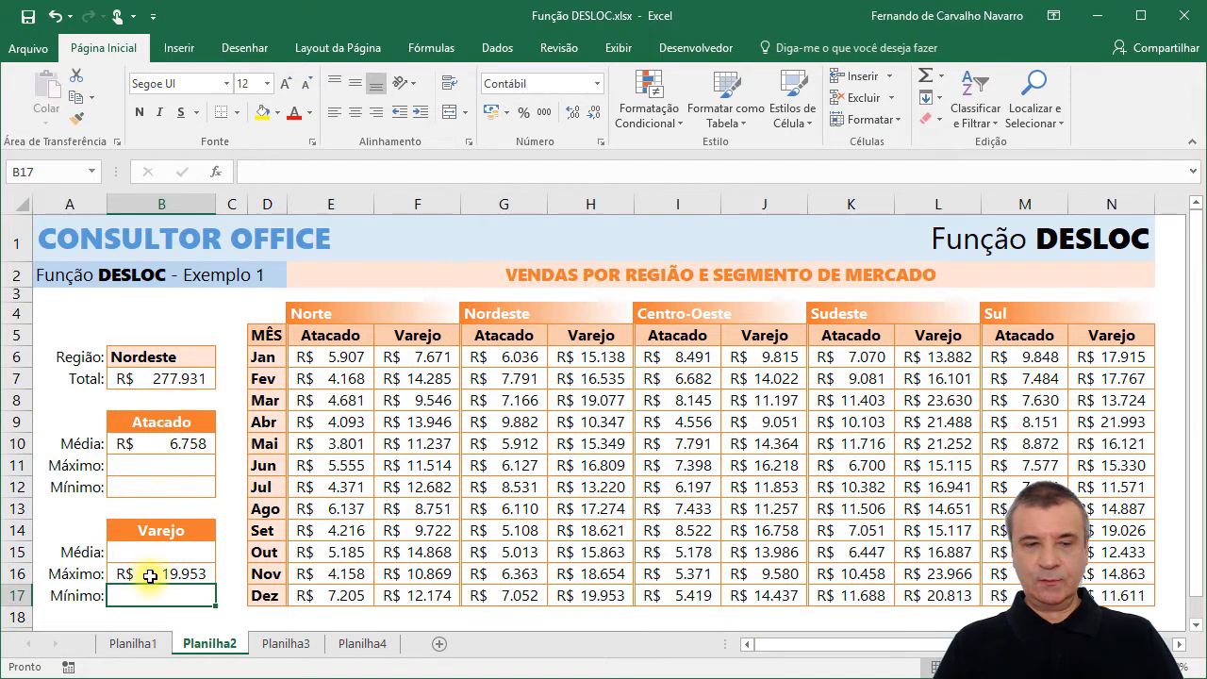
Check the B16 maximum against the maximum of the Nordeste Varejo sales in H6:H17.
drag(571, 361, 586, 592)
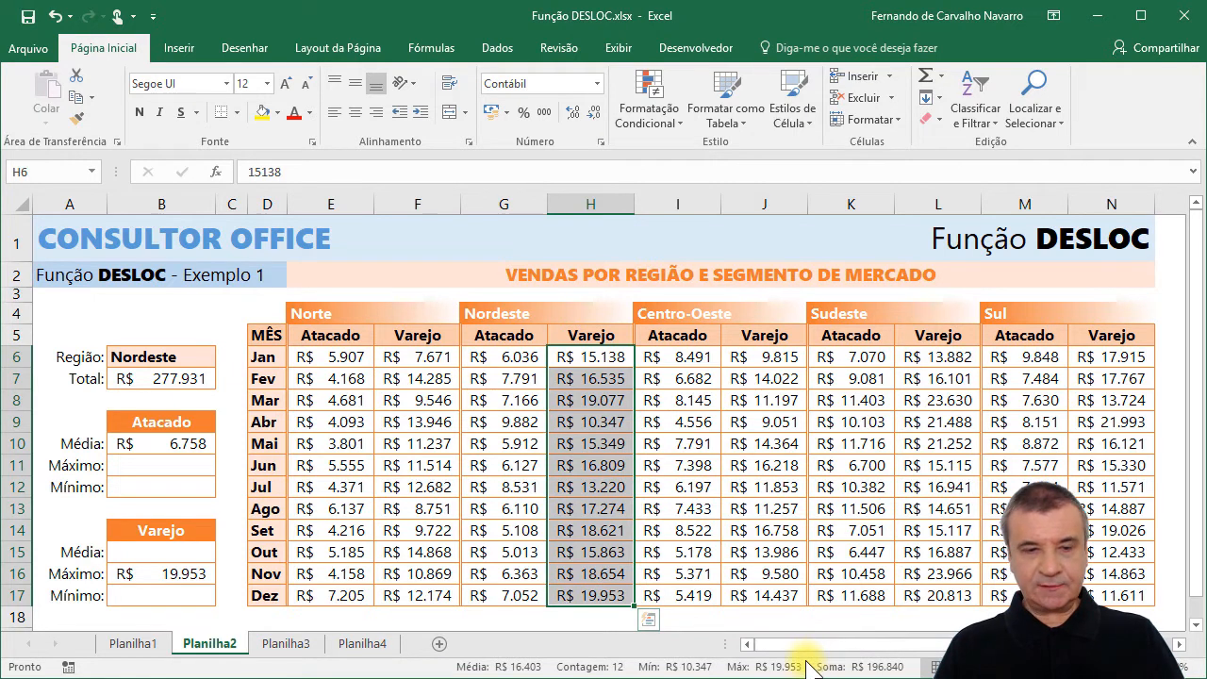
click(592, 355)
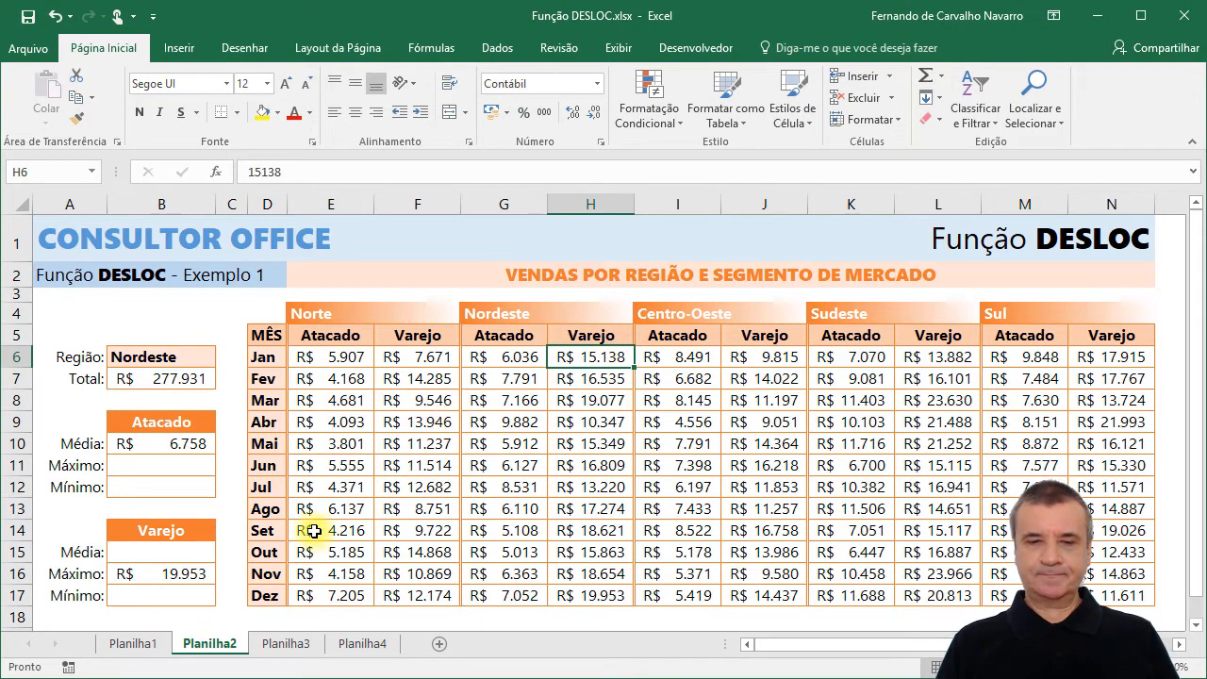
Go to the Planilha3 sheet and delete the blank rectangle covering the formula texts beside H5:H10.
click(288, 644)
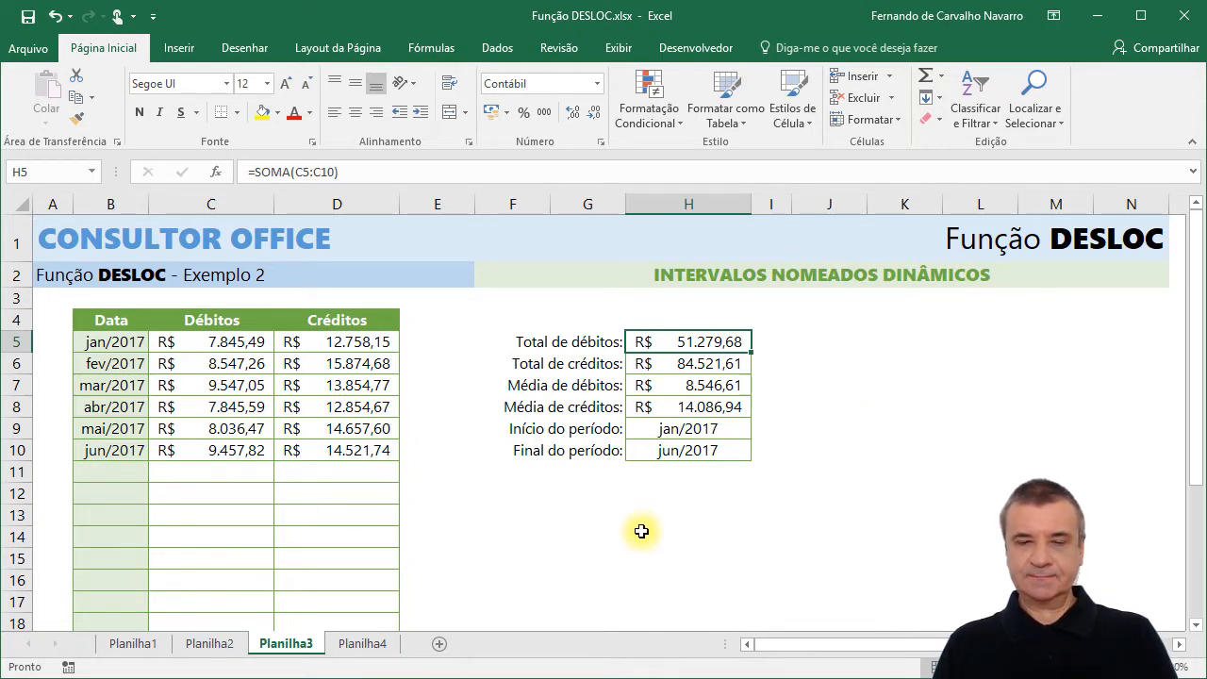
click(953, 396)
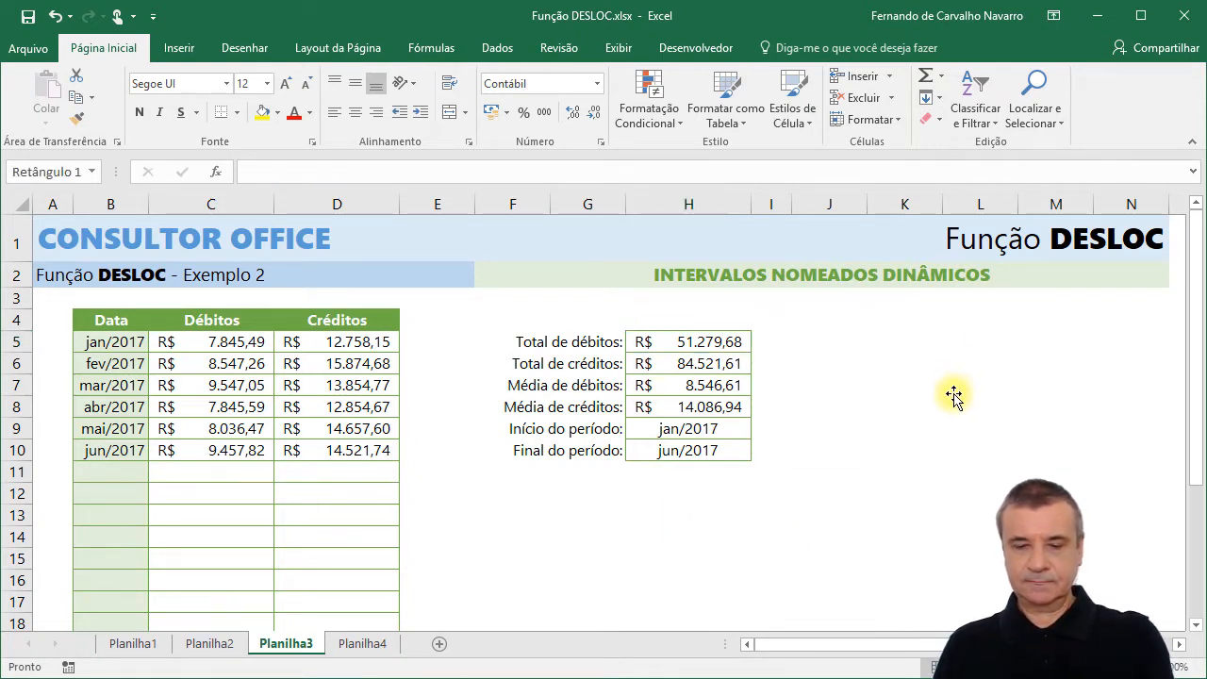
key(Delete)
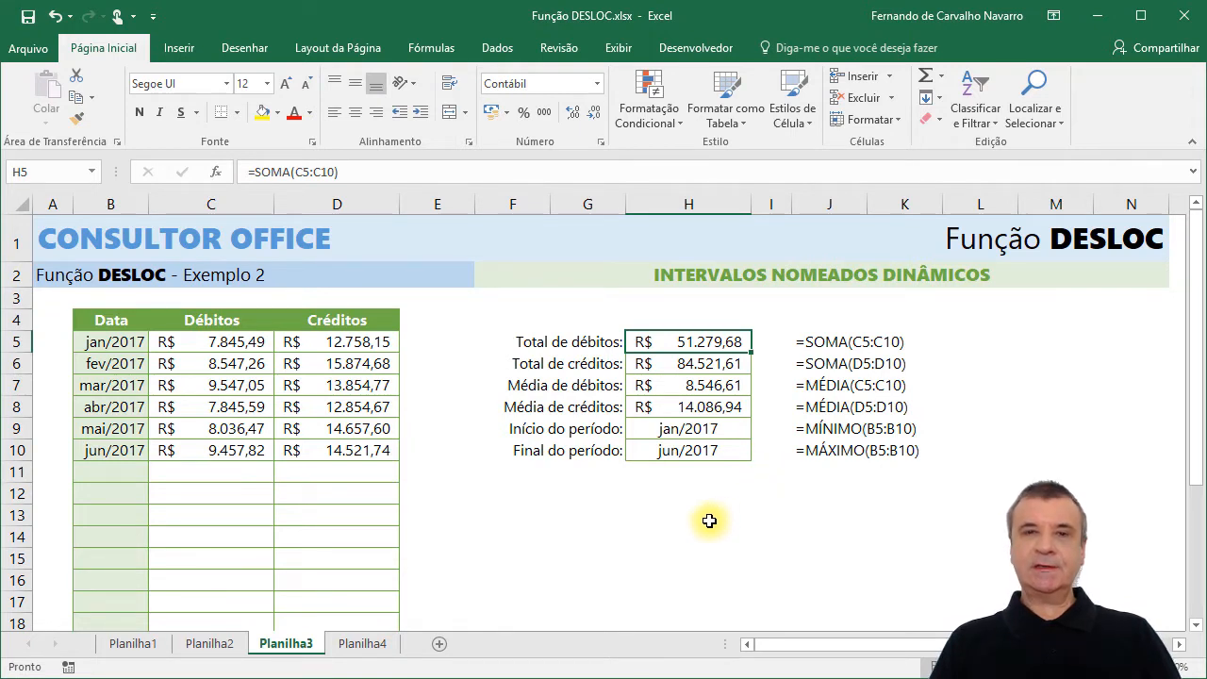
click(673, 343)
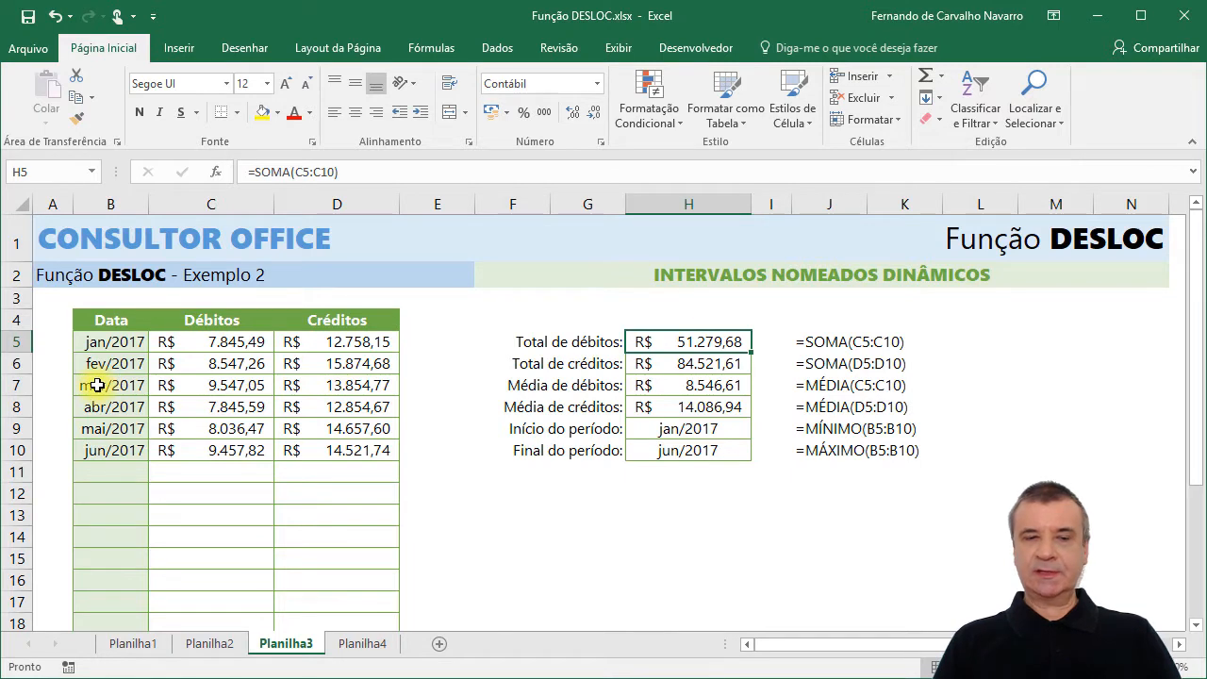
Insert blank cells at B7:D7 above the mar/2017 record, and undo the insertion.
drag(97, 385, 314, 387)
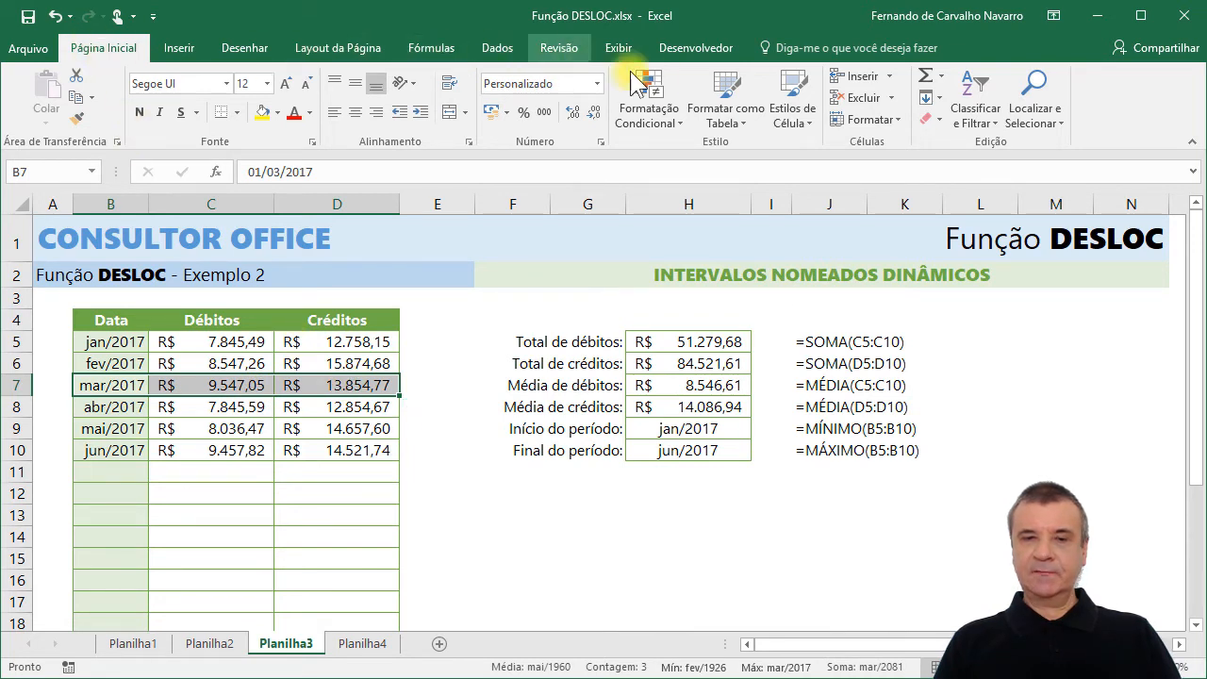
click(853, 79)
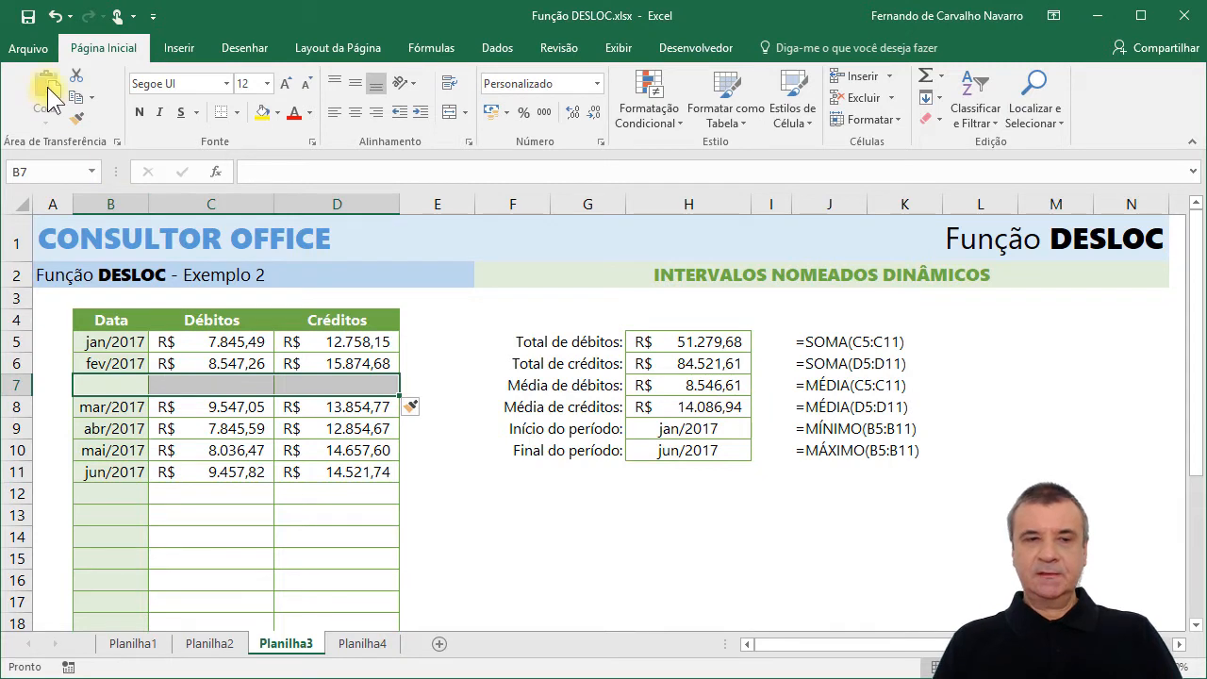
click(57, 17)
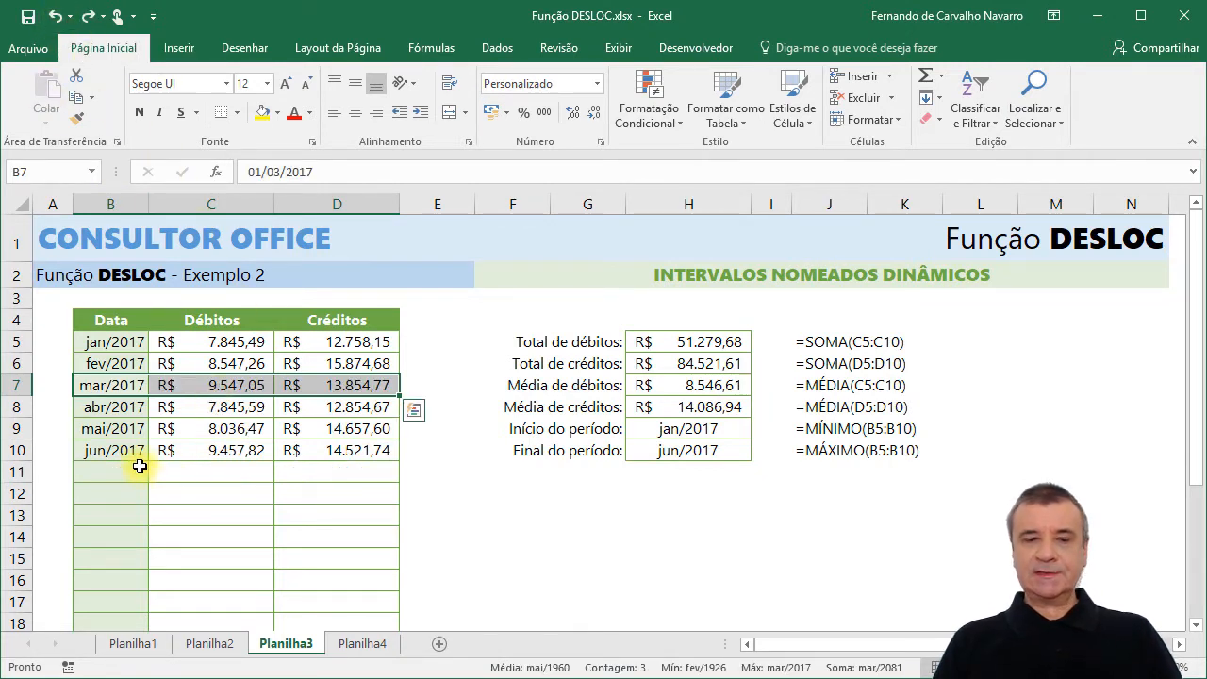
Copy the abr/2017 to jun/2017 records into the empty rows starting at B11, and undo the paste.
drag(104, 467, 335, 470)
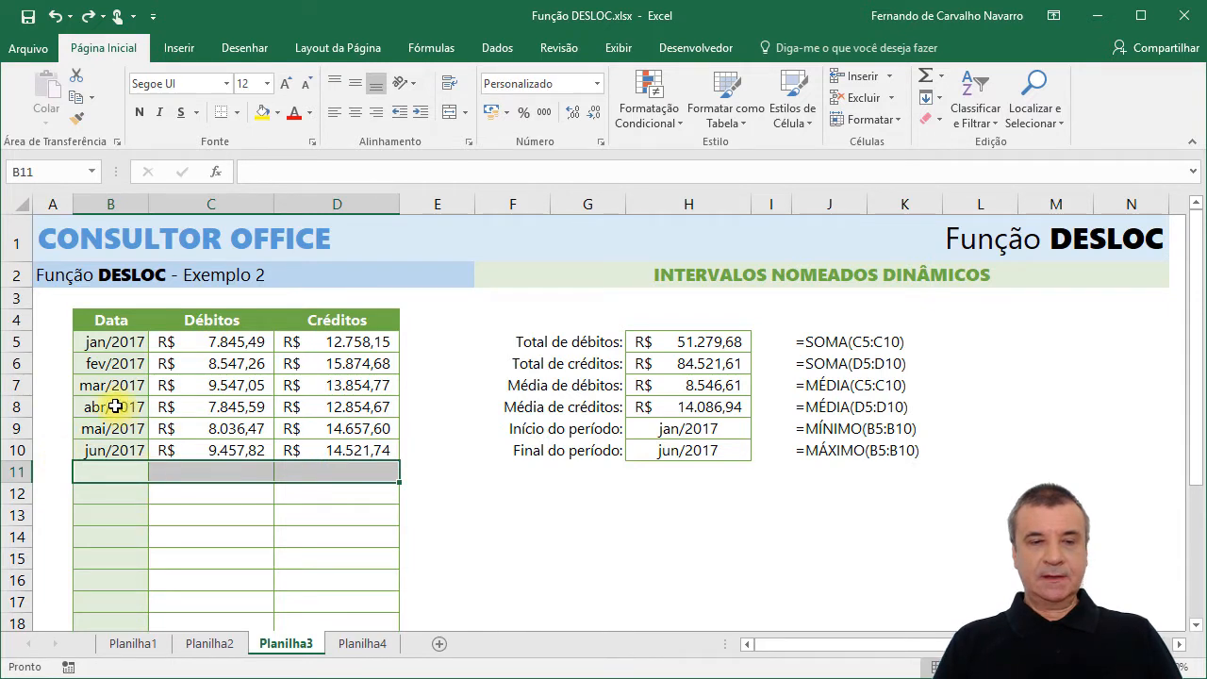
drag(115, 406, 317, 446)
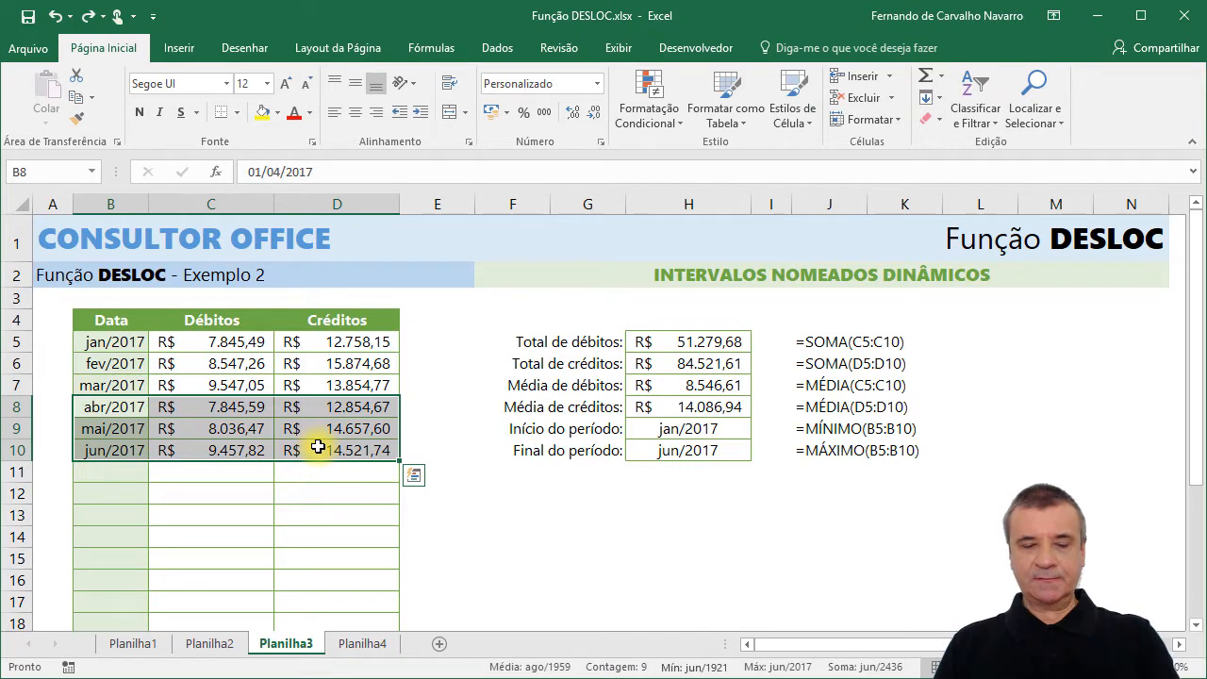
key(ctrl+c)
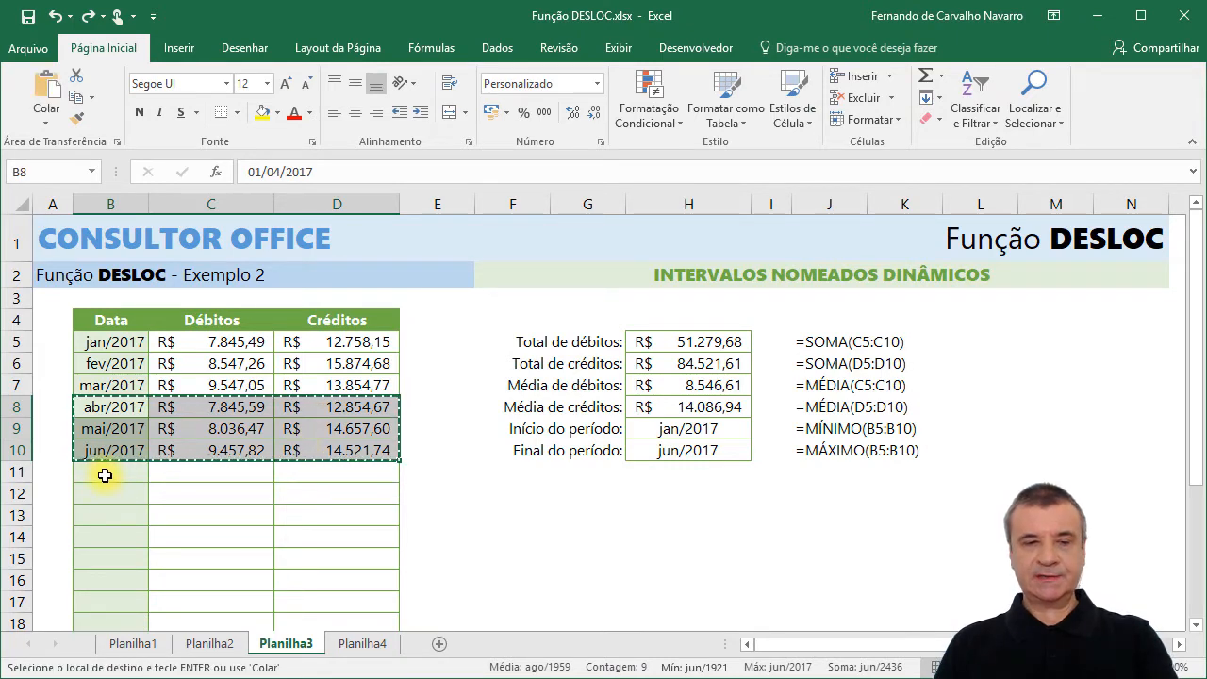
click(104, 476)
key(Return)
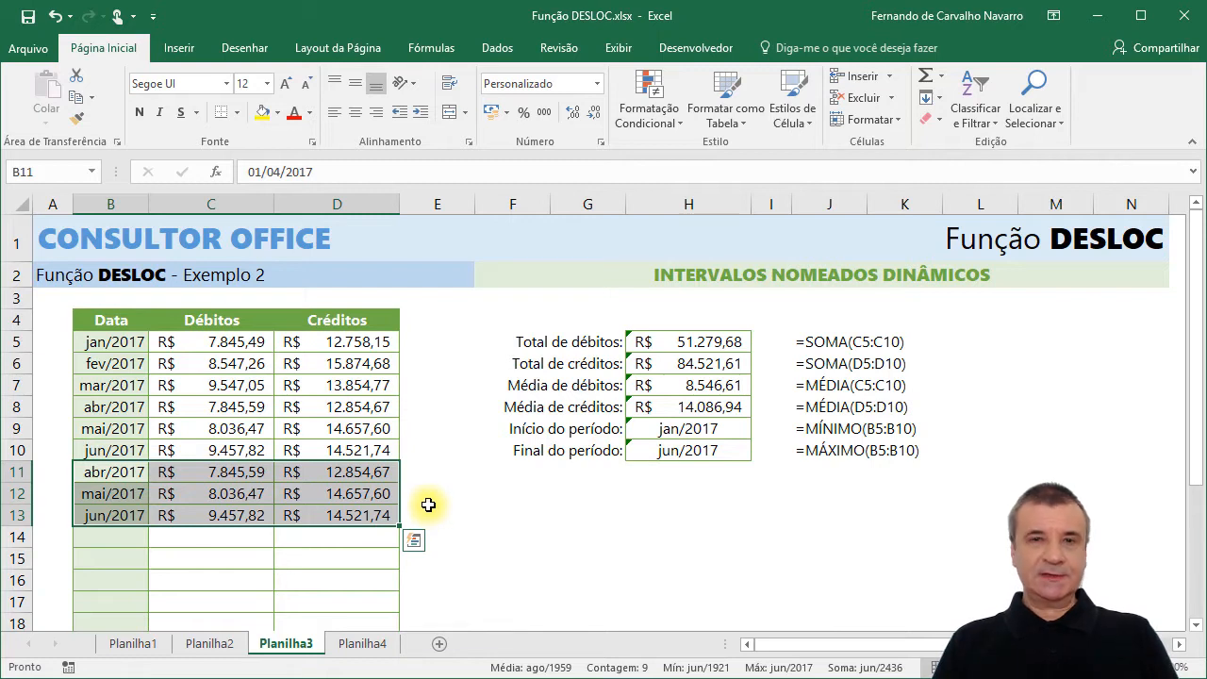
key(ctrl+z)
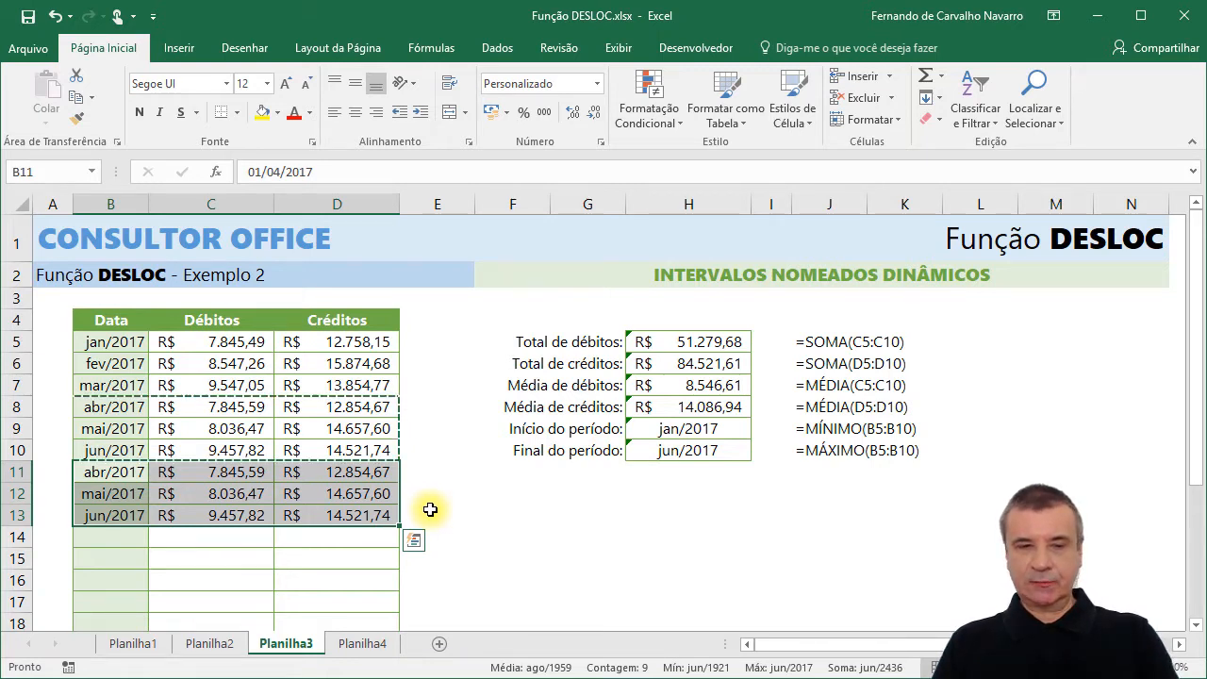
key(Escape)
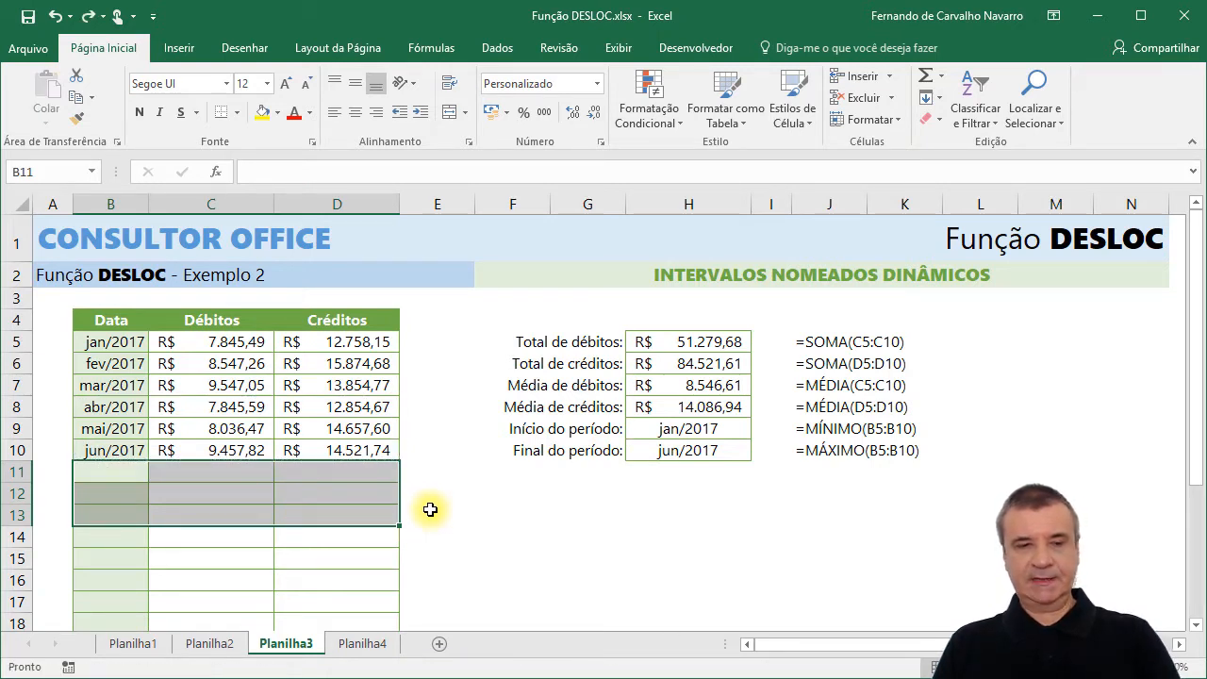
Start a workbook-scoped name called Datas, clear its default reference, and widen the dialog for a long formula.
click(123, 345)
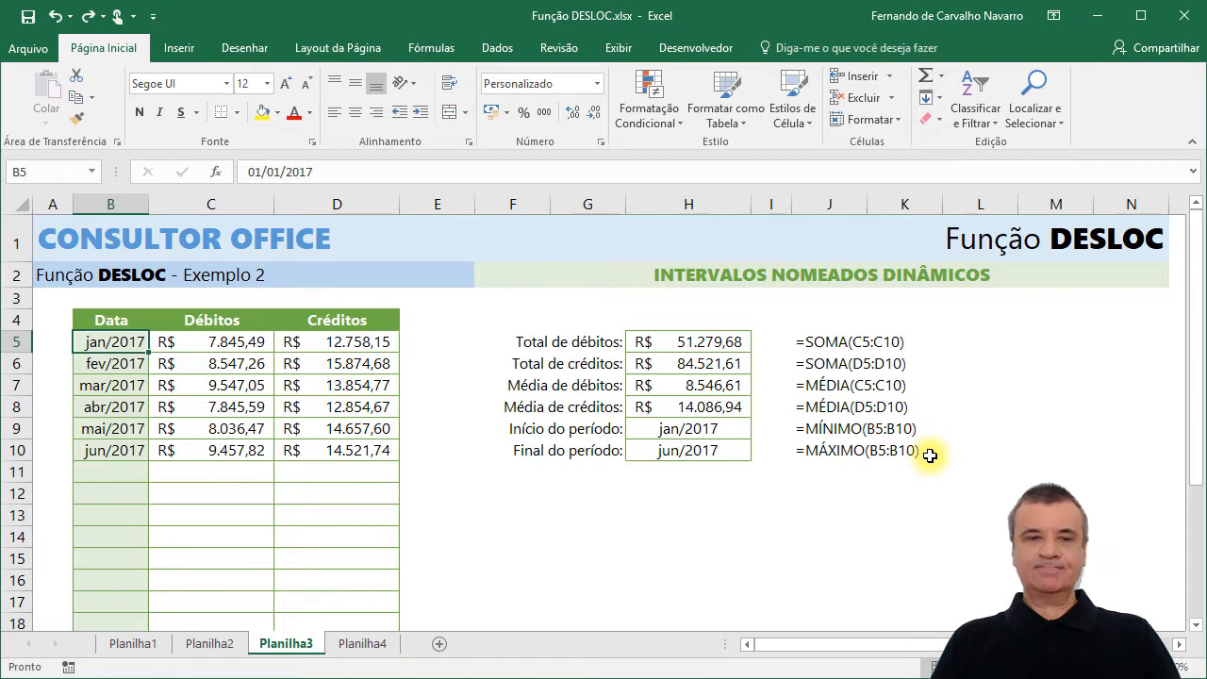
click(429, 47)
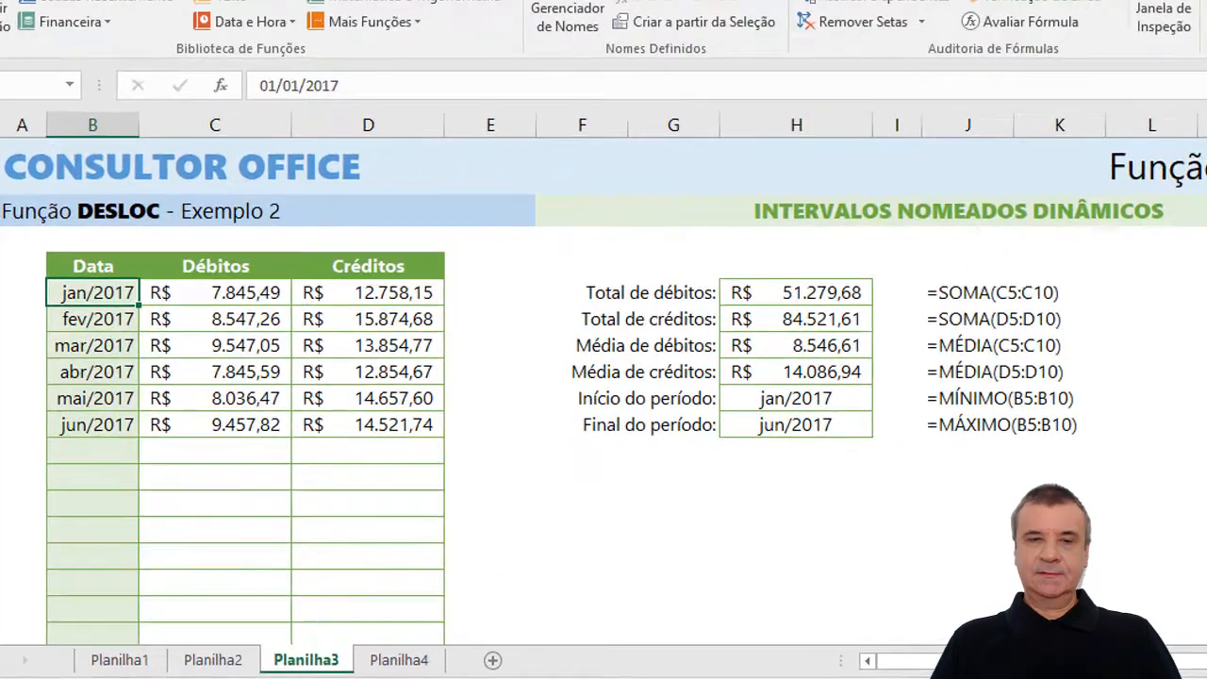
click(594, 87)
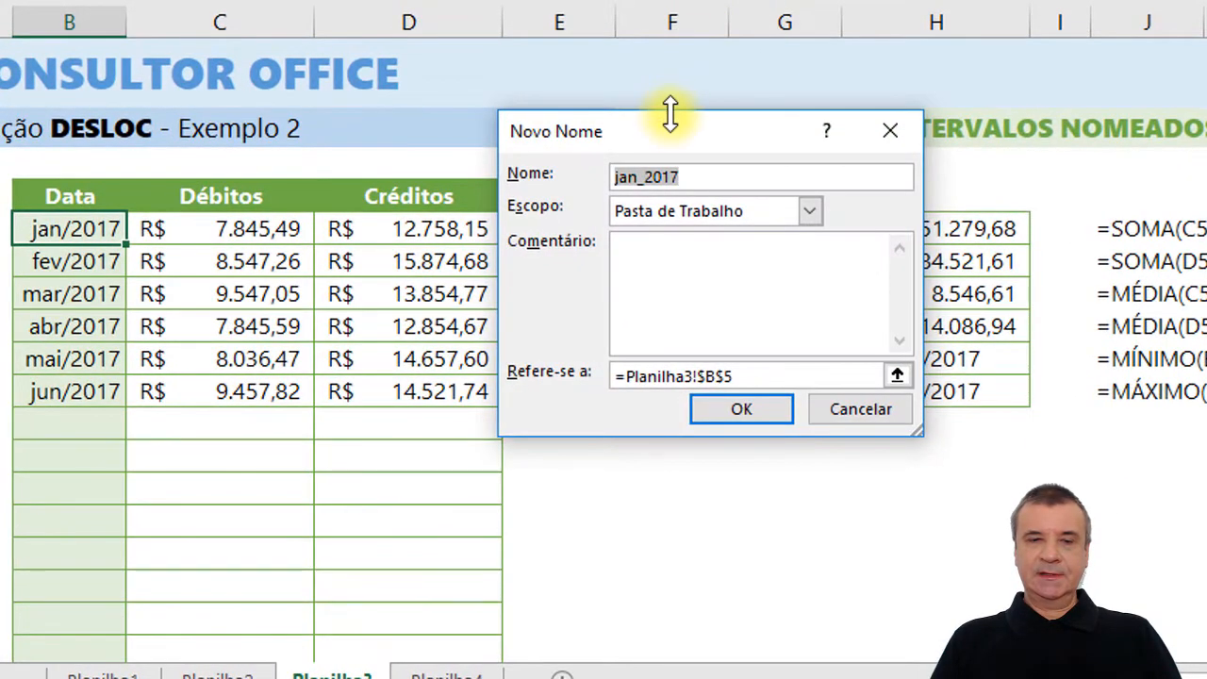
drag(674, 148, 698, 198)
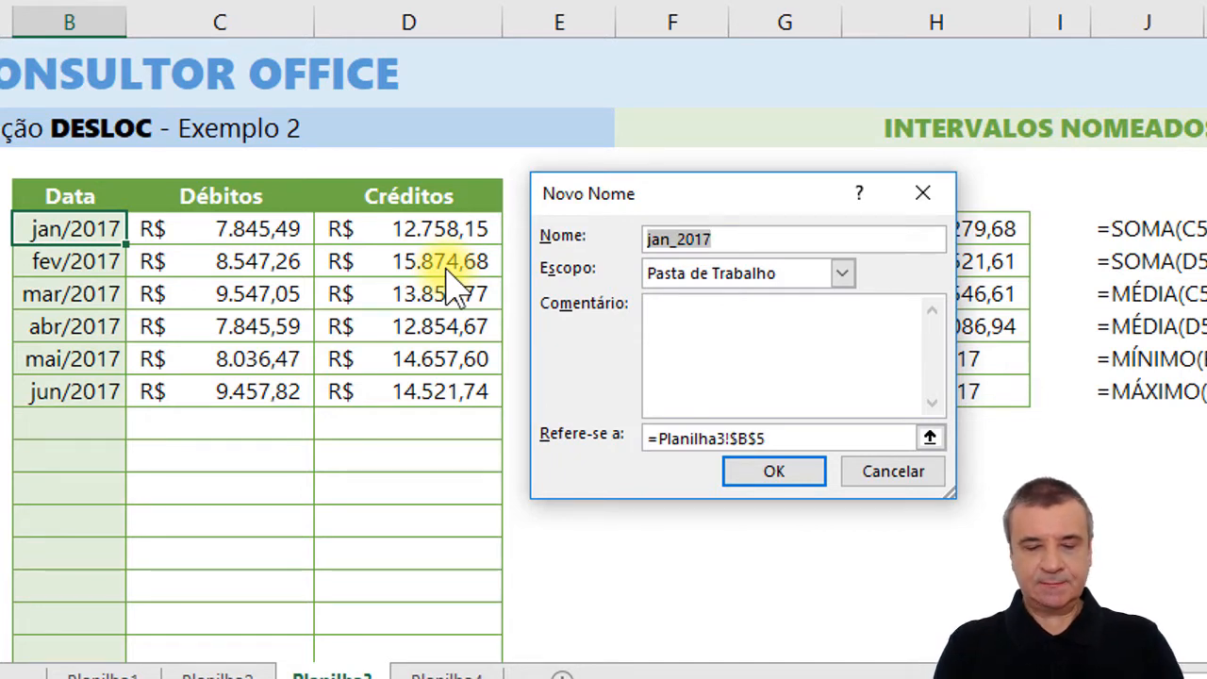
text(Dat)
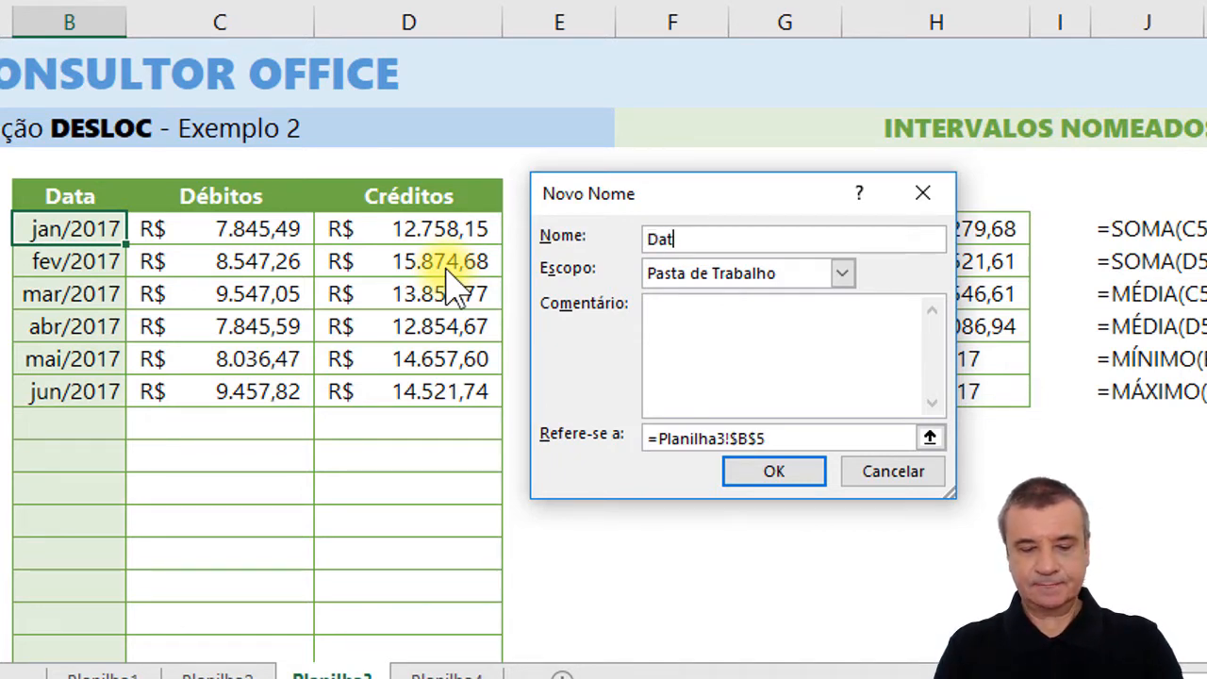
text(as)
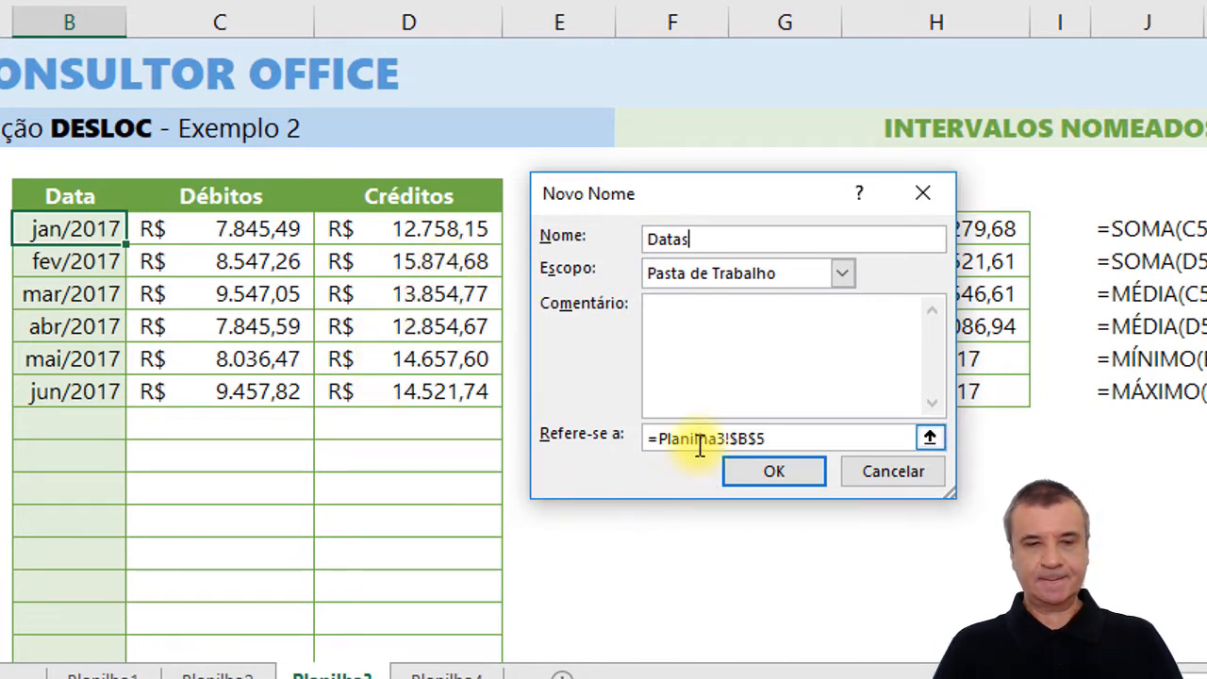
drag(800, 436, 653, 433)
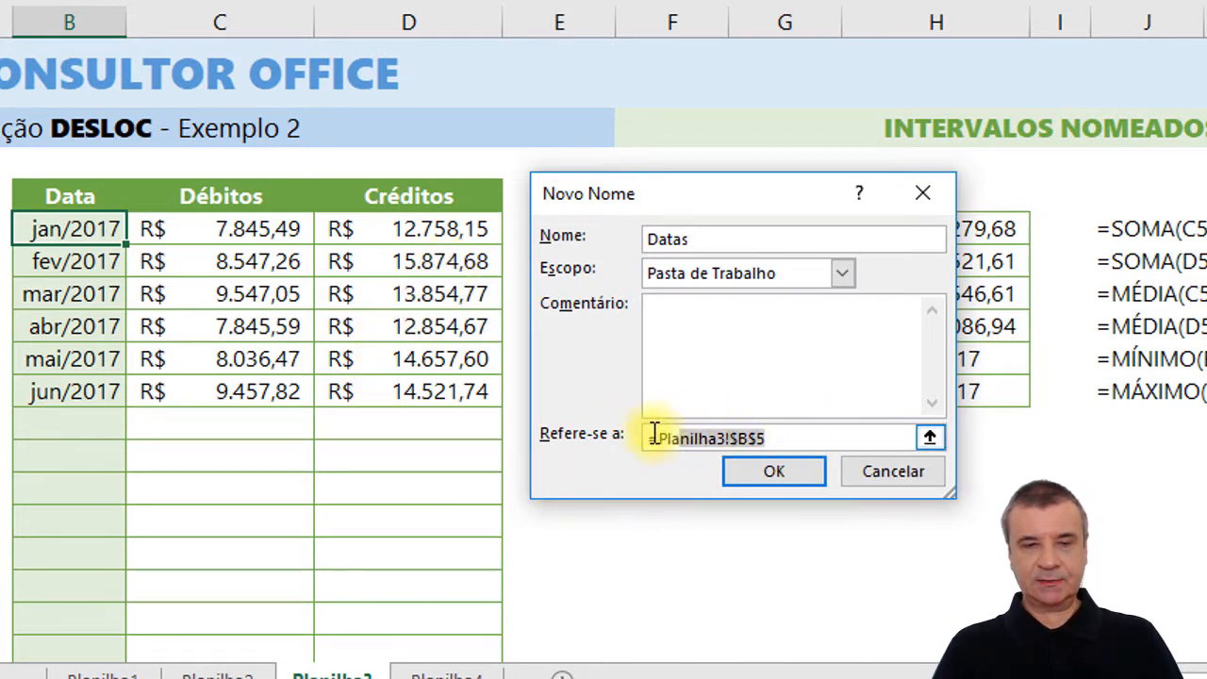
key(Delete)
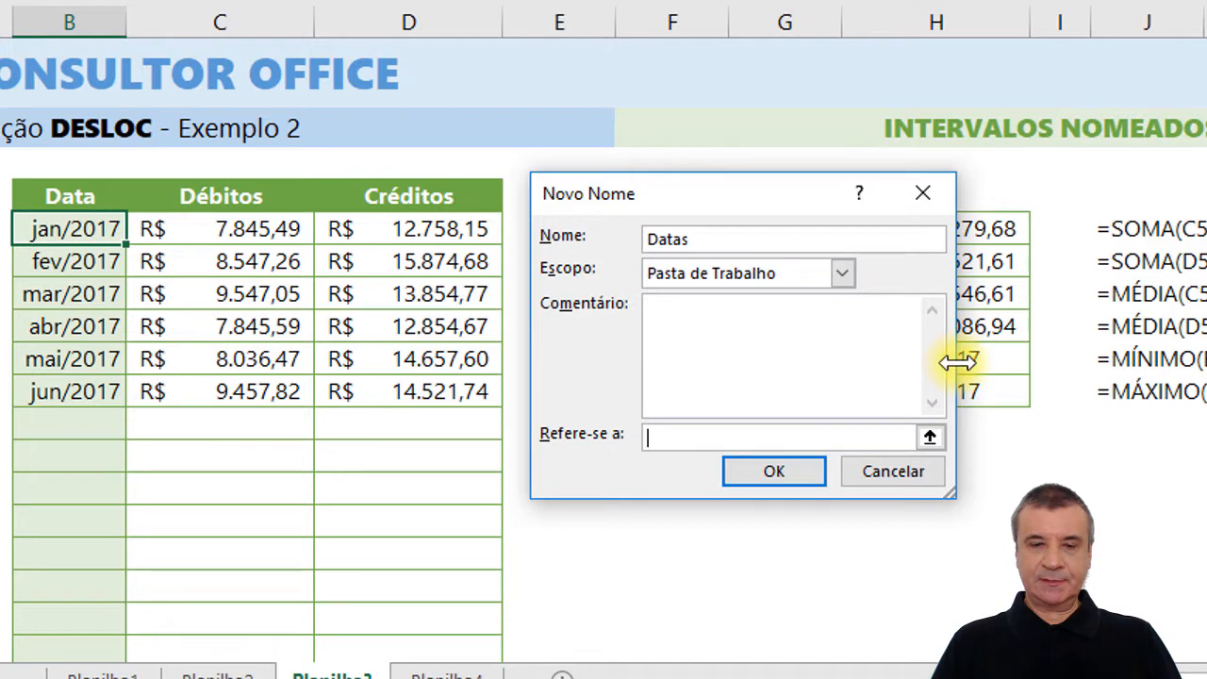
drag(957, 361, 1192, 359)
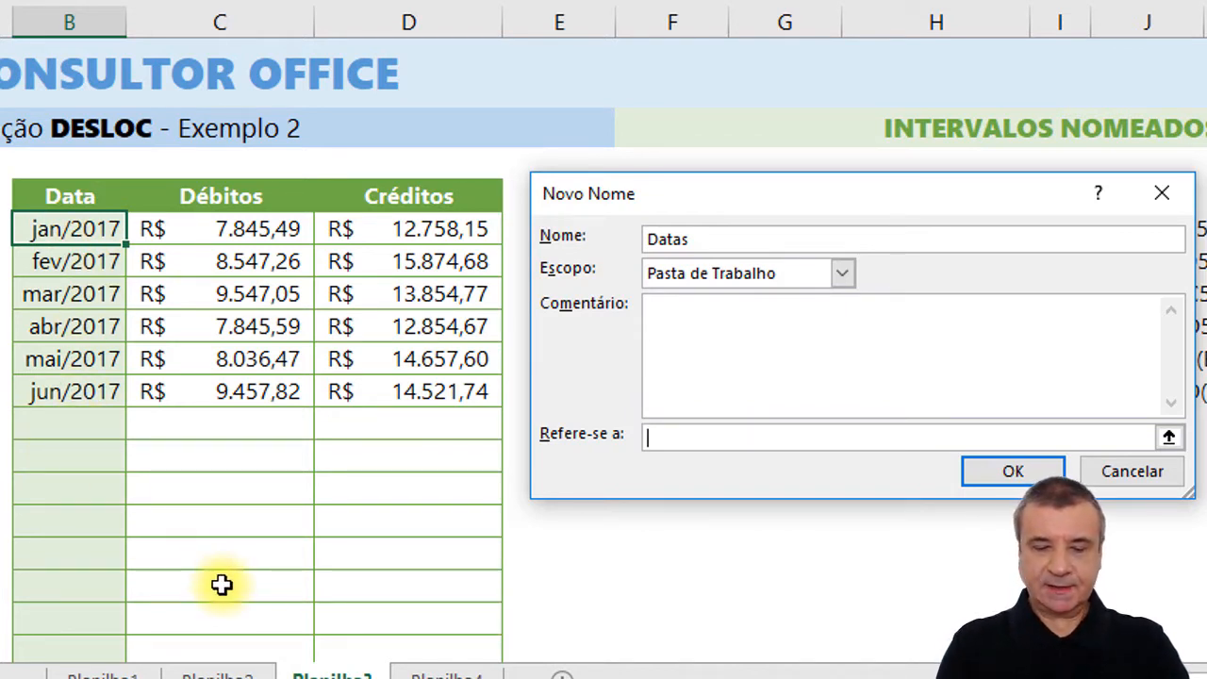
Begin the Datas reference with a DESLOC formula based on header cell B4, offset 1 row and 0 columns.
text(=DESL)
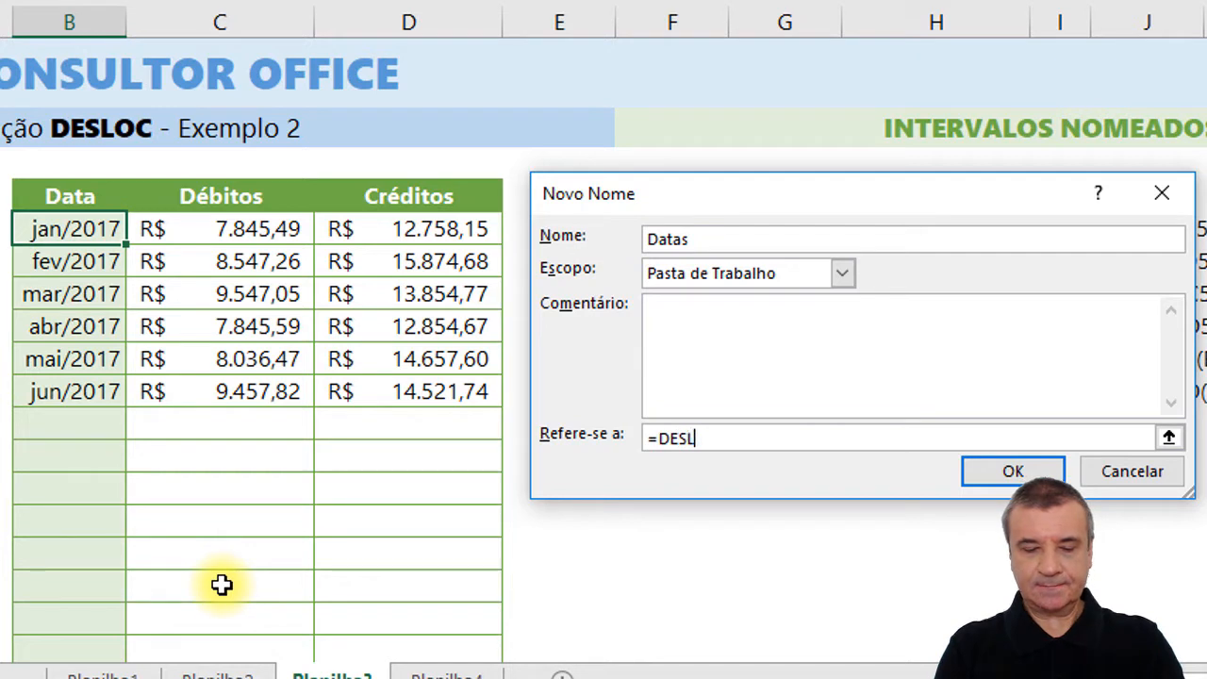
text(OC()
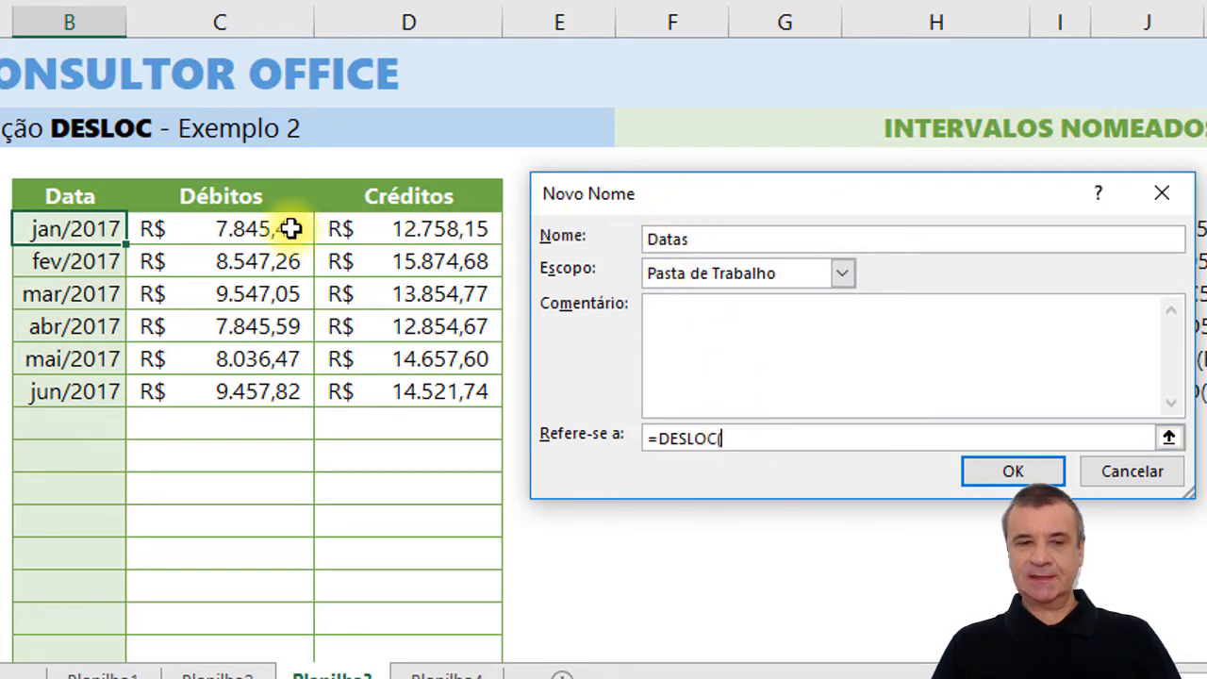
click(58, 198)
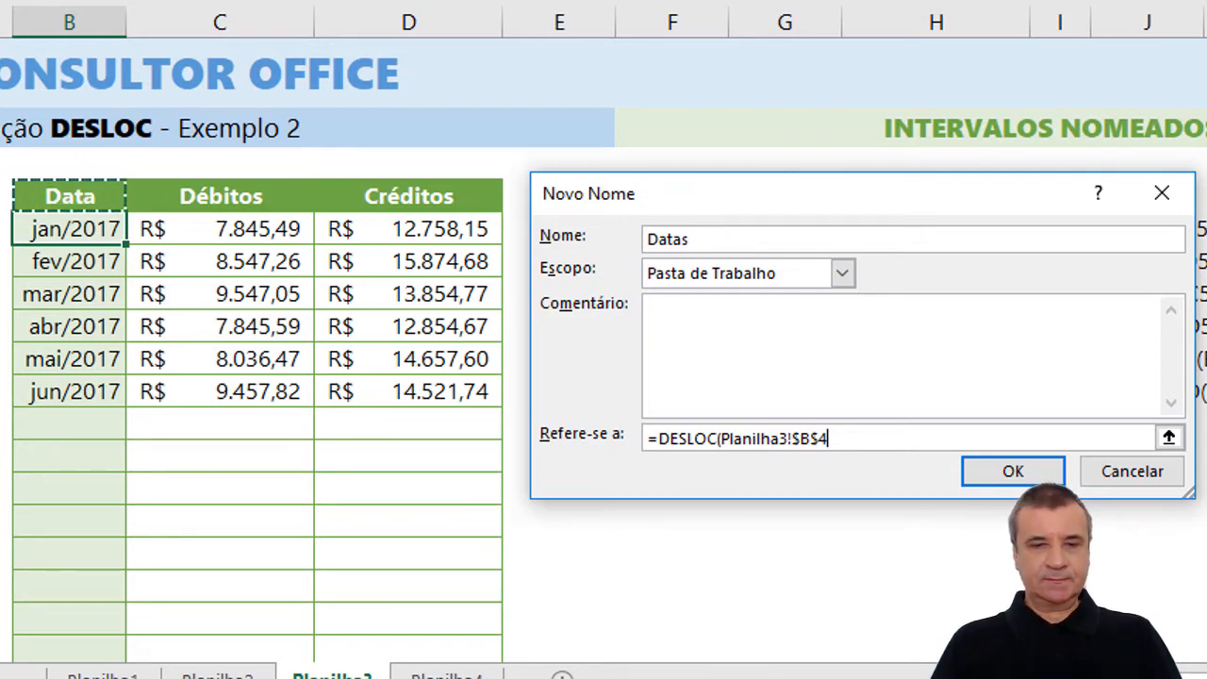
text(;)
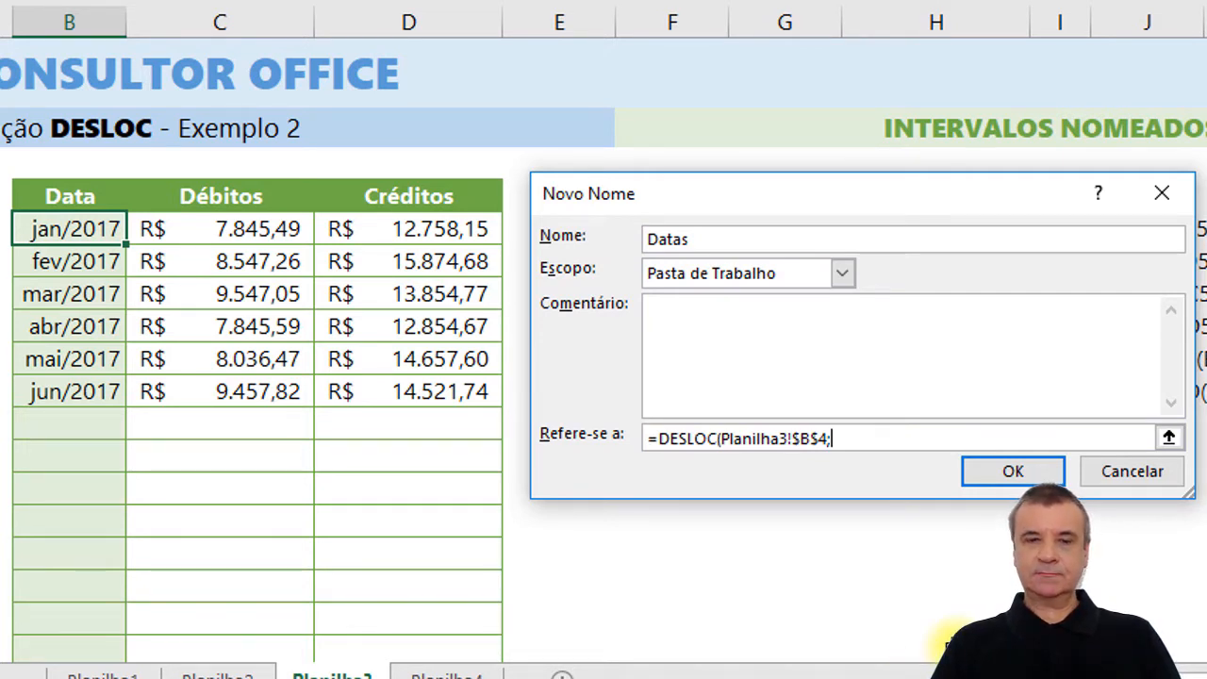
text(1)
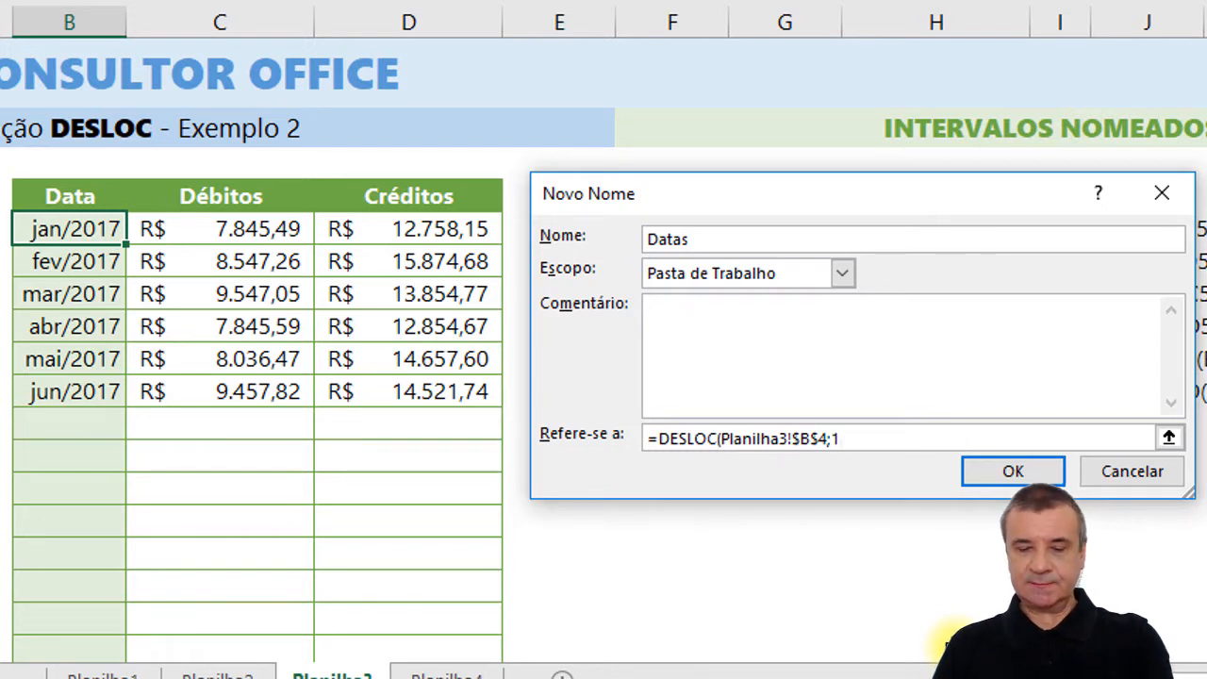
text(;)
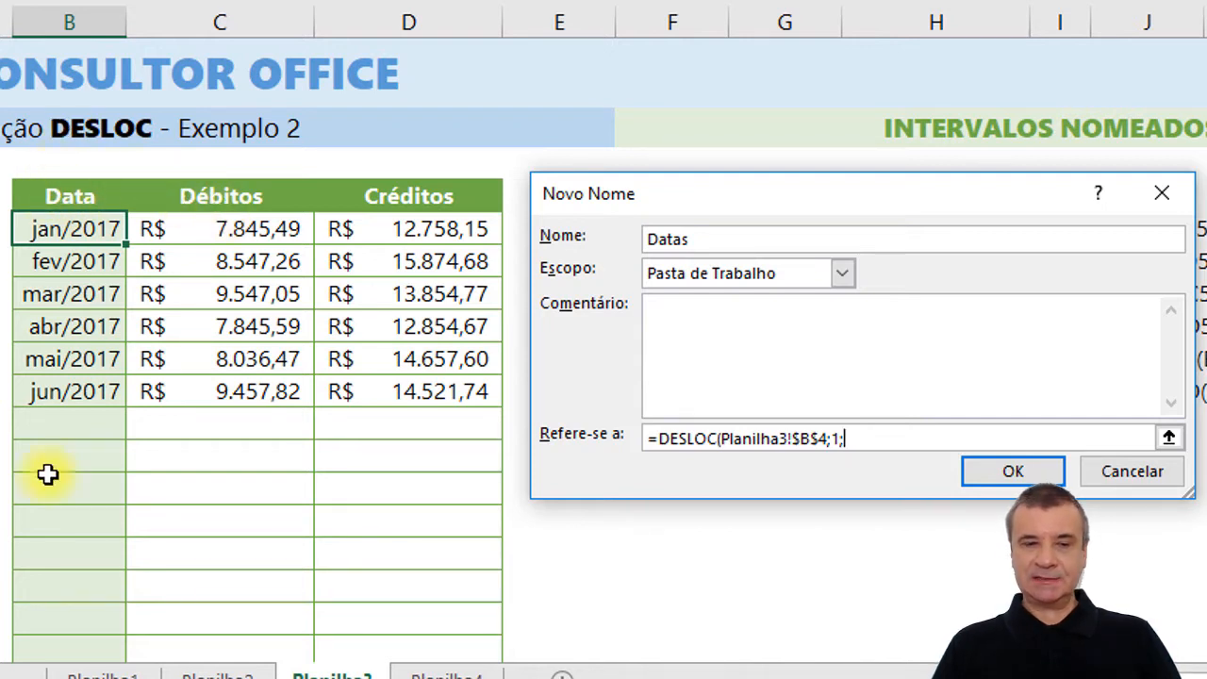
text(0)
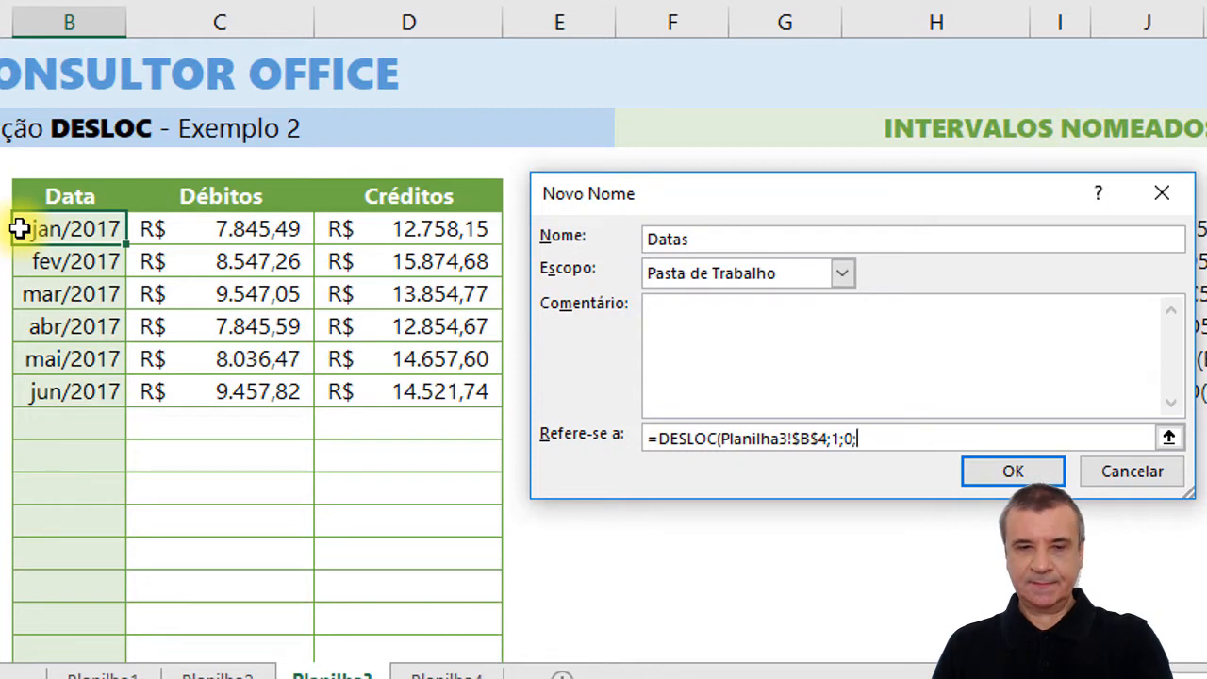
text(;)
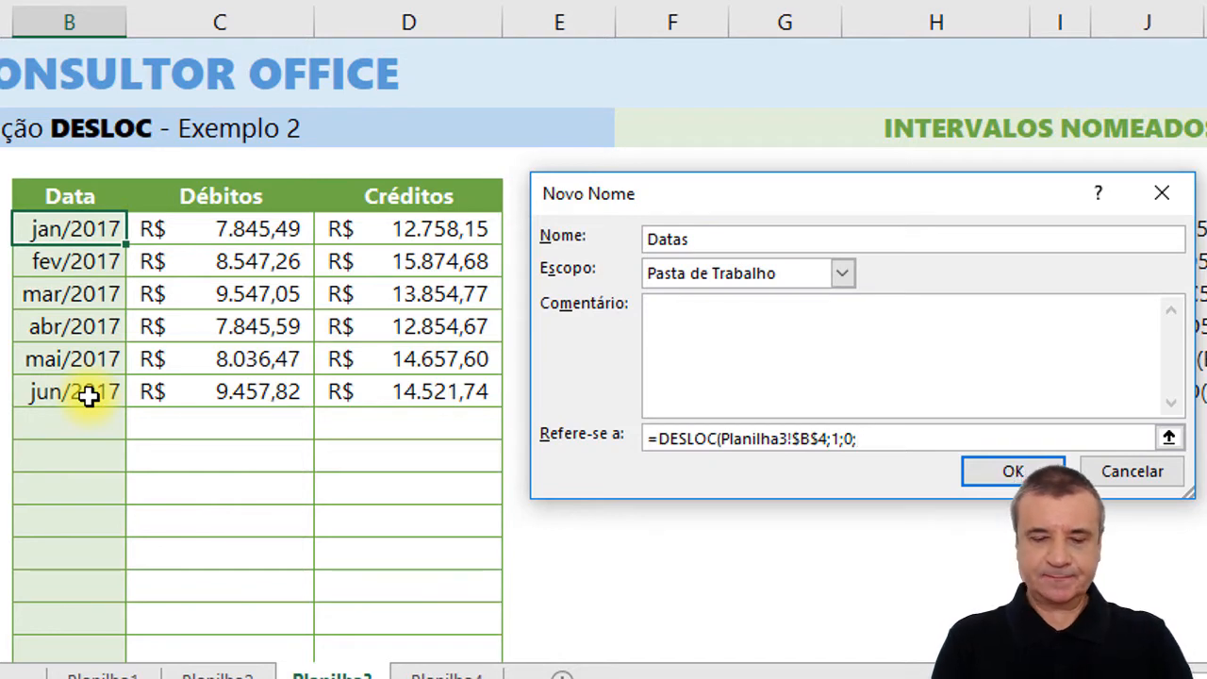
Complete the Datas formula with CONT.NÚM of column B as height and 1 as width, and create the name.
text(CONT.)
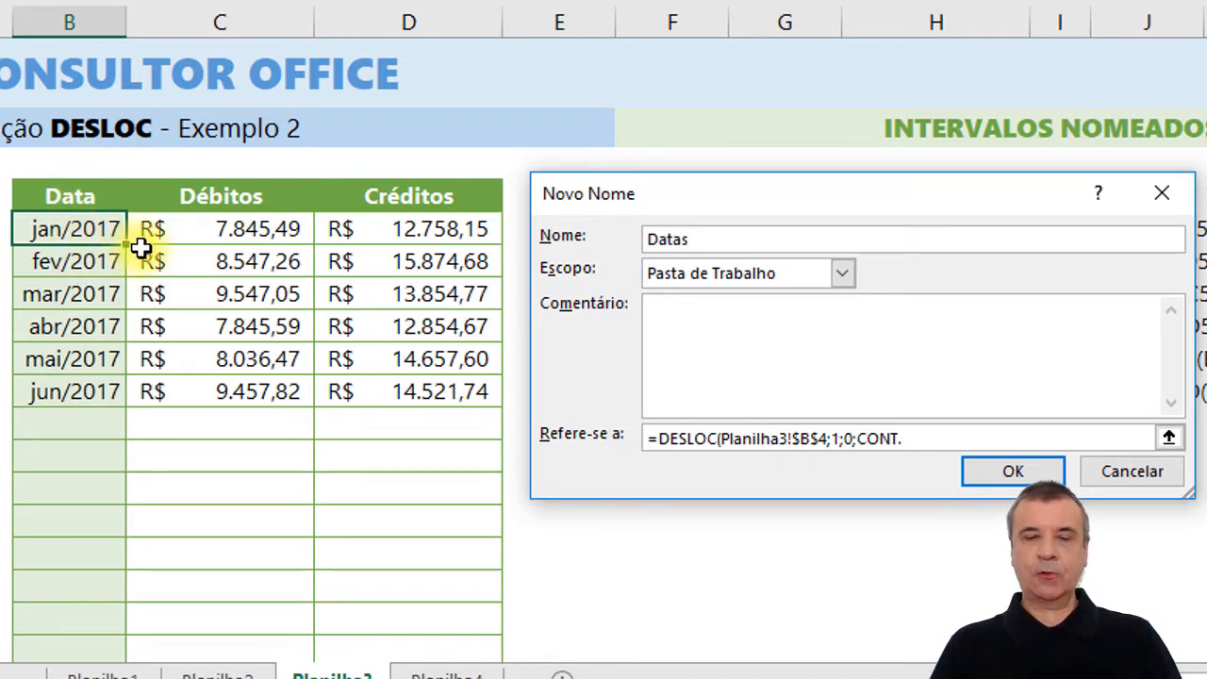
text(NÚ)
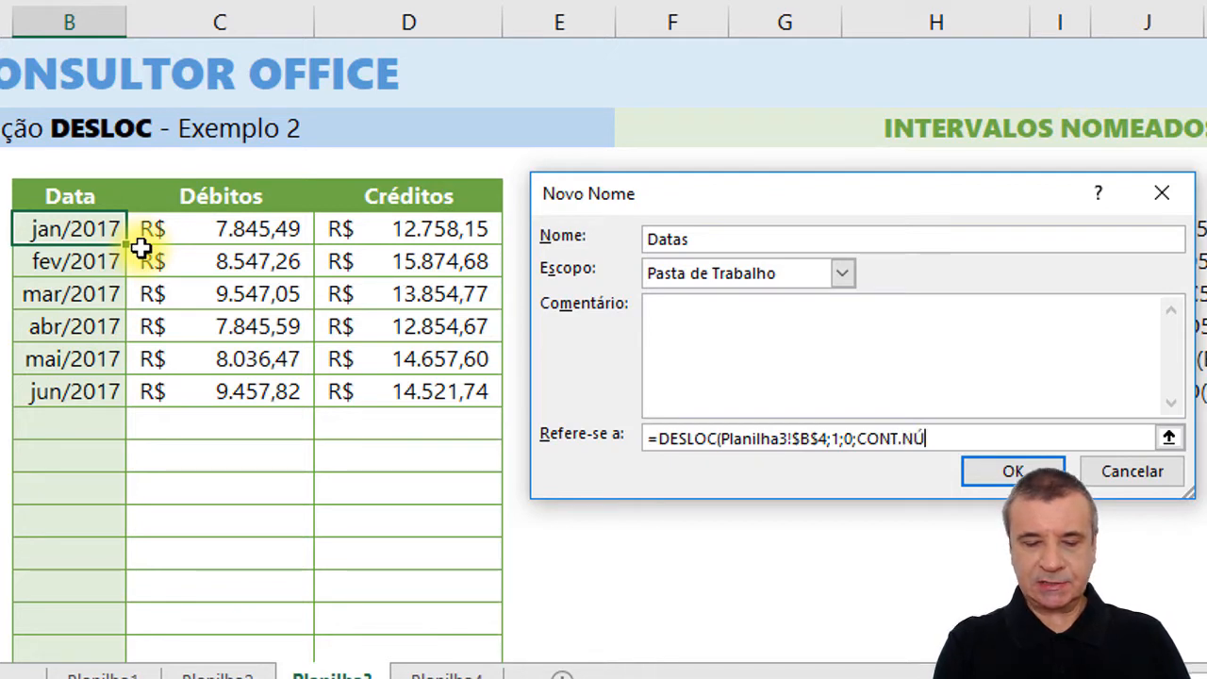
text(M()
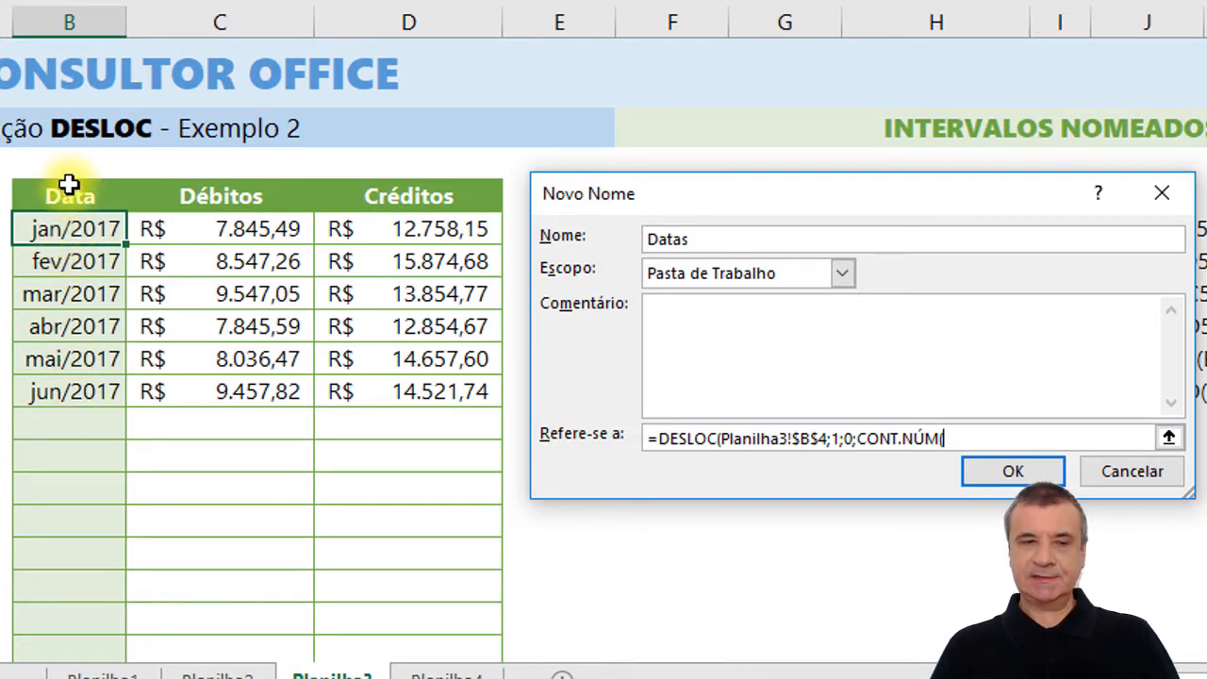
click(95, 19)
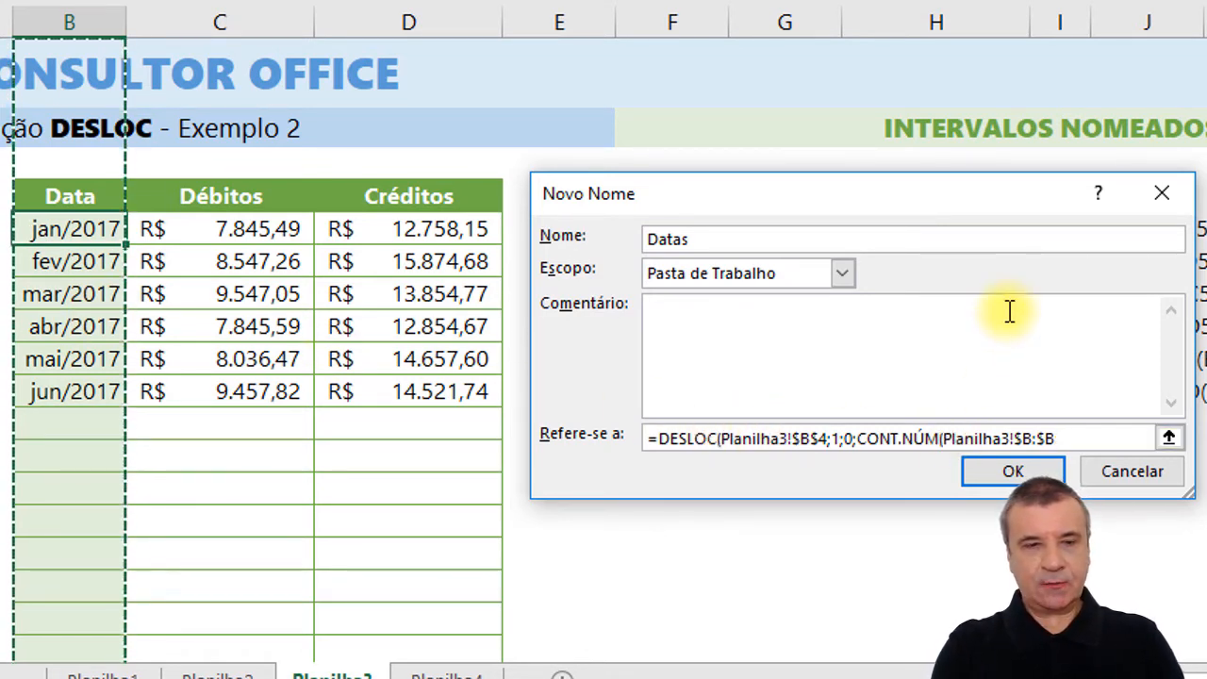
text();1)
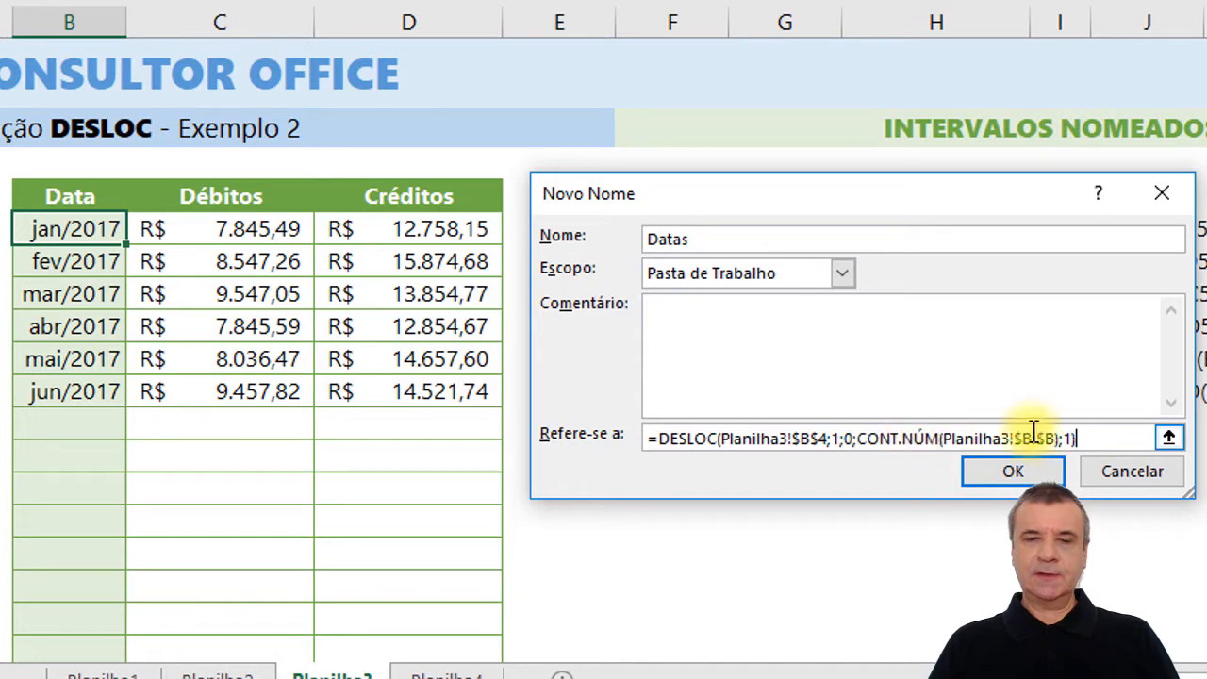
drag(1070, 439, 646, 438)
key(ctrl+c)
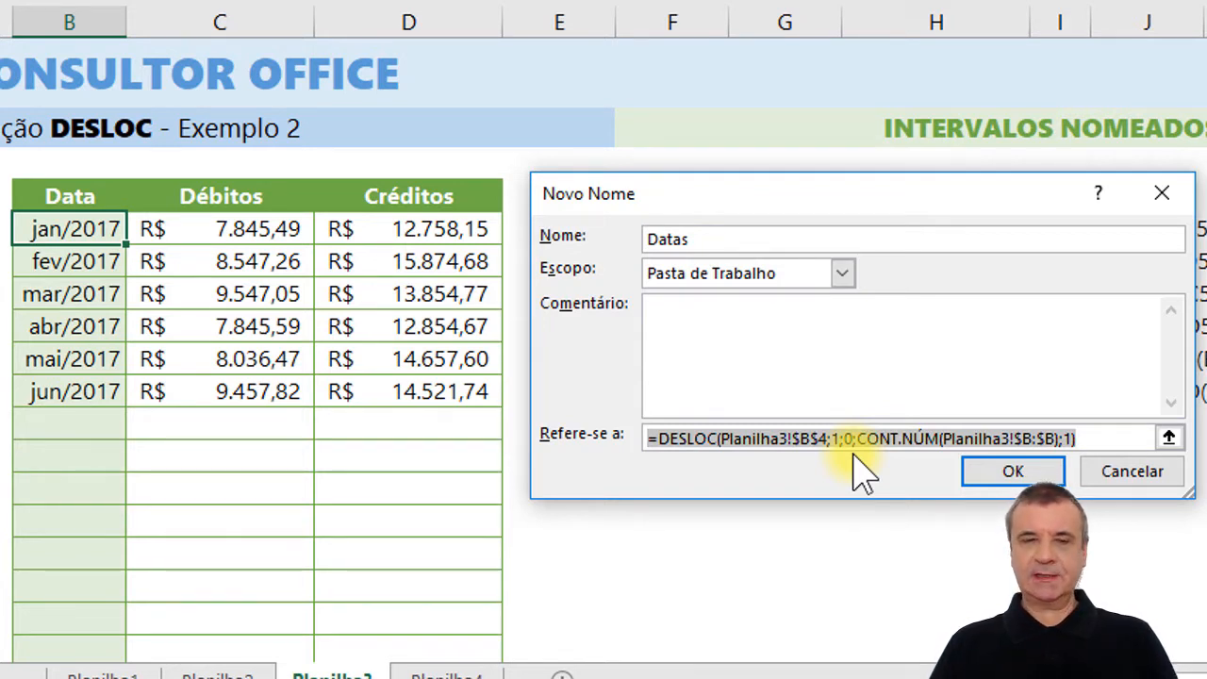
click(1027, 476)
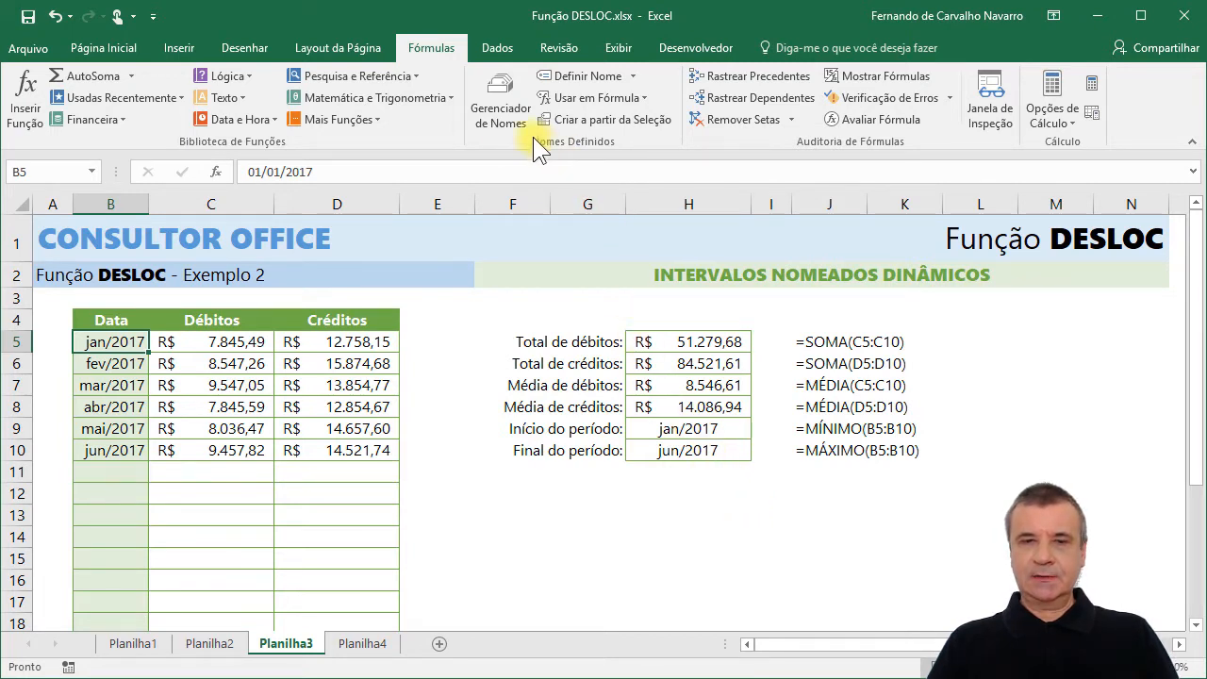
Copy the reference formula of Datas from the Name Manager, and start a new workbook-scoped name called Débitos.
click(496, 85)
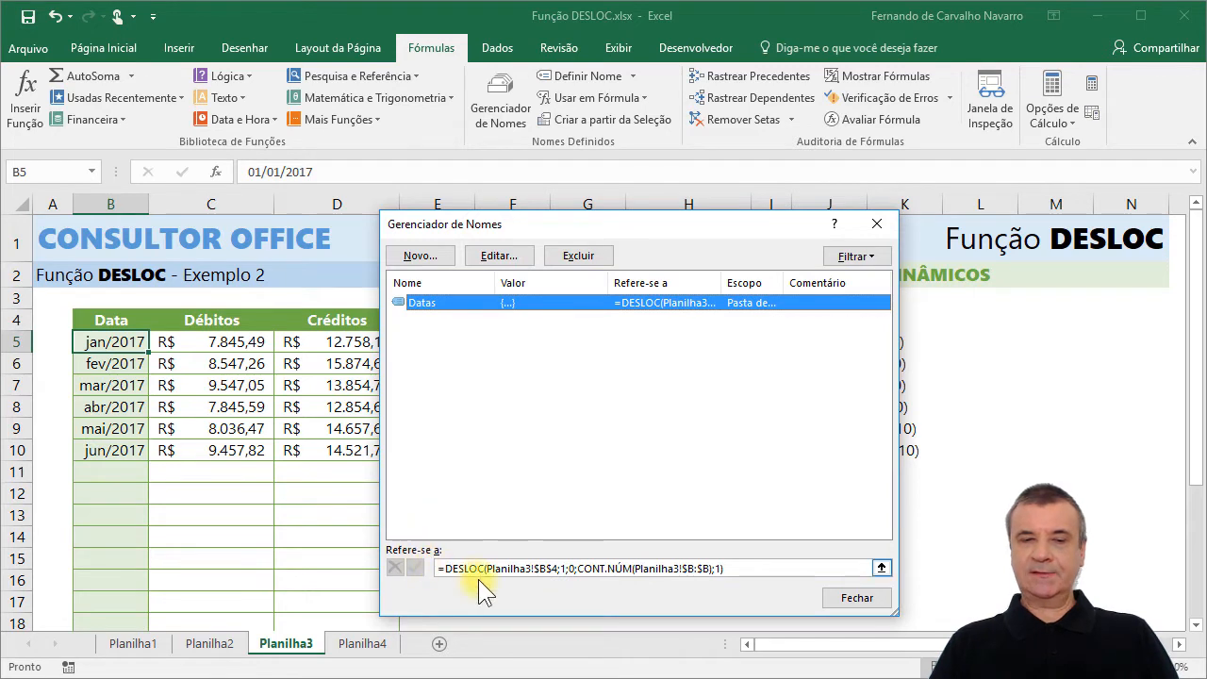
click(742, 569)
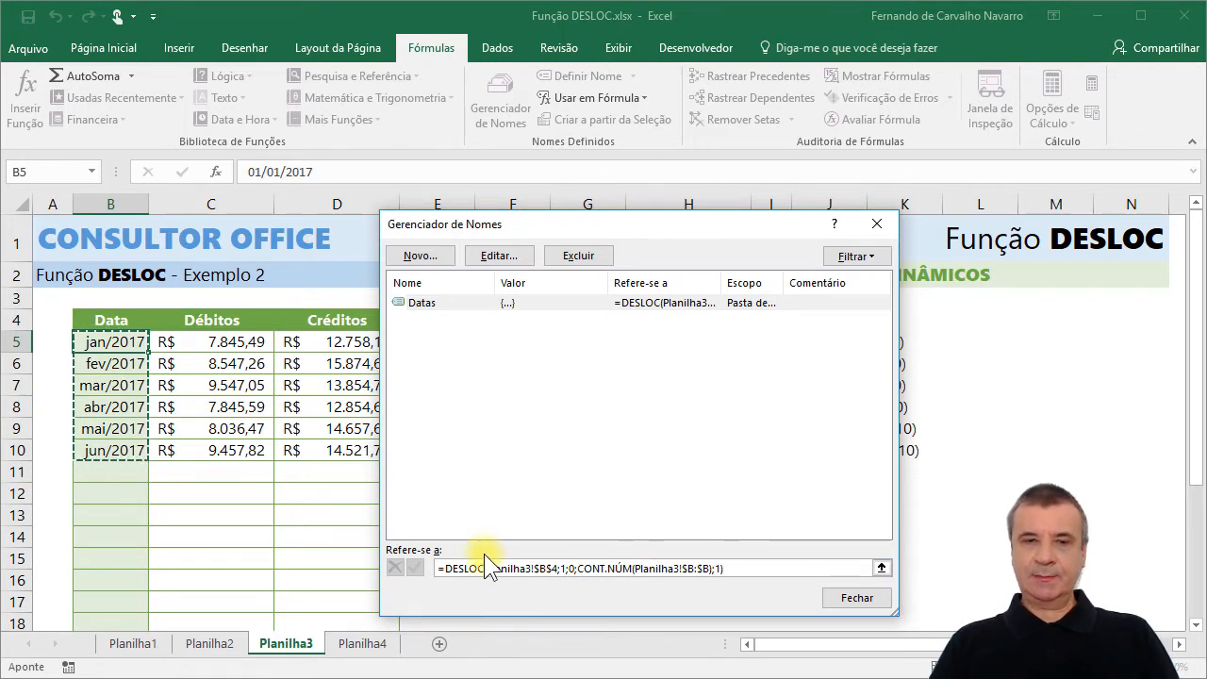
click(434, 257)
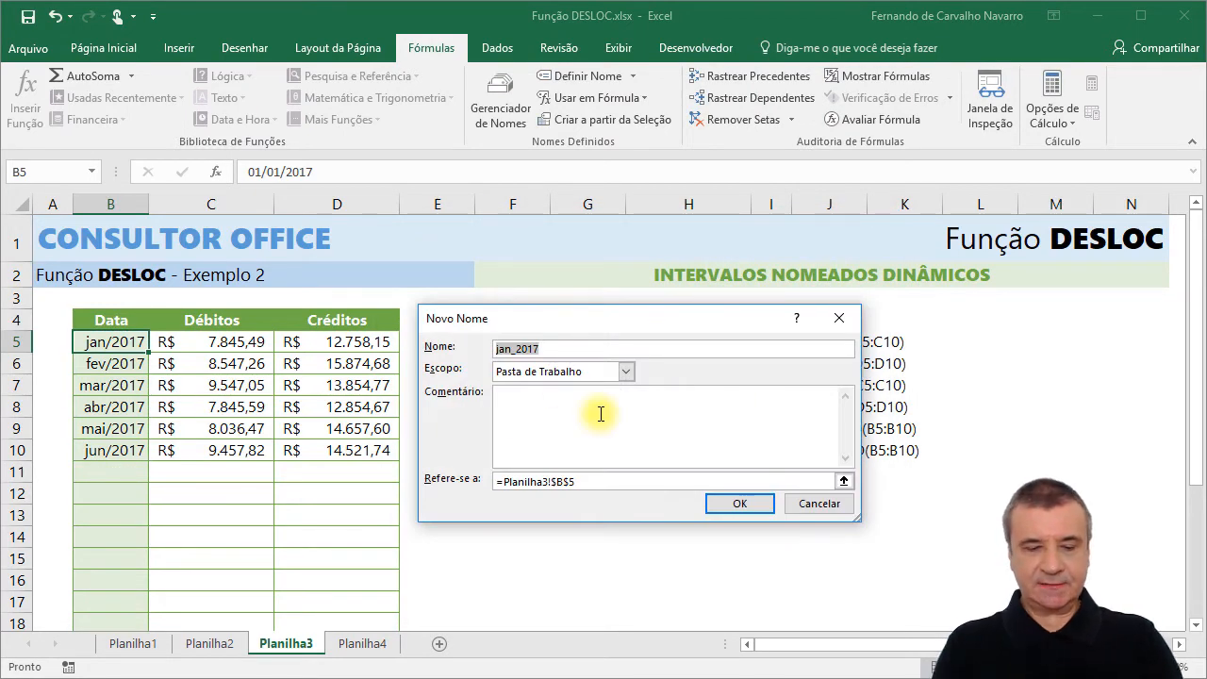
text(D)
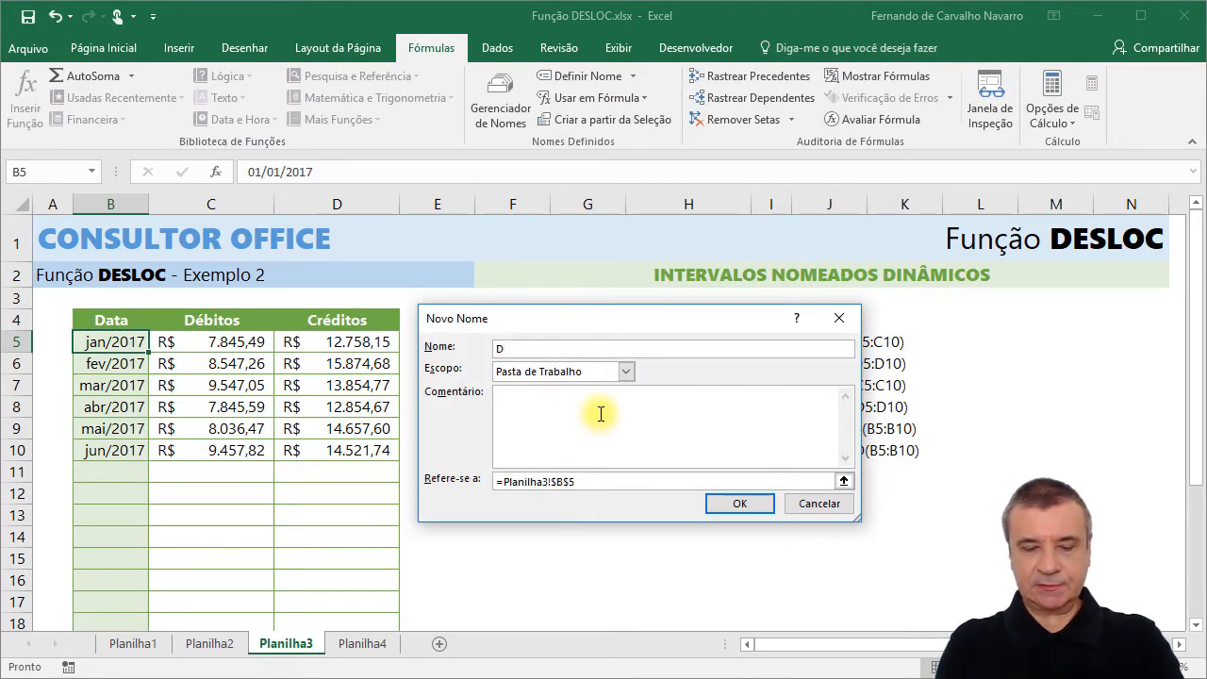
text(e)
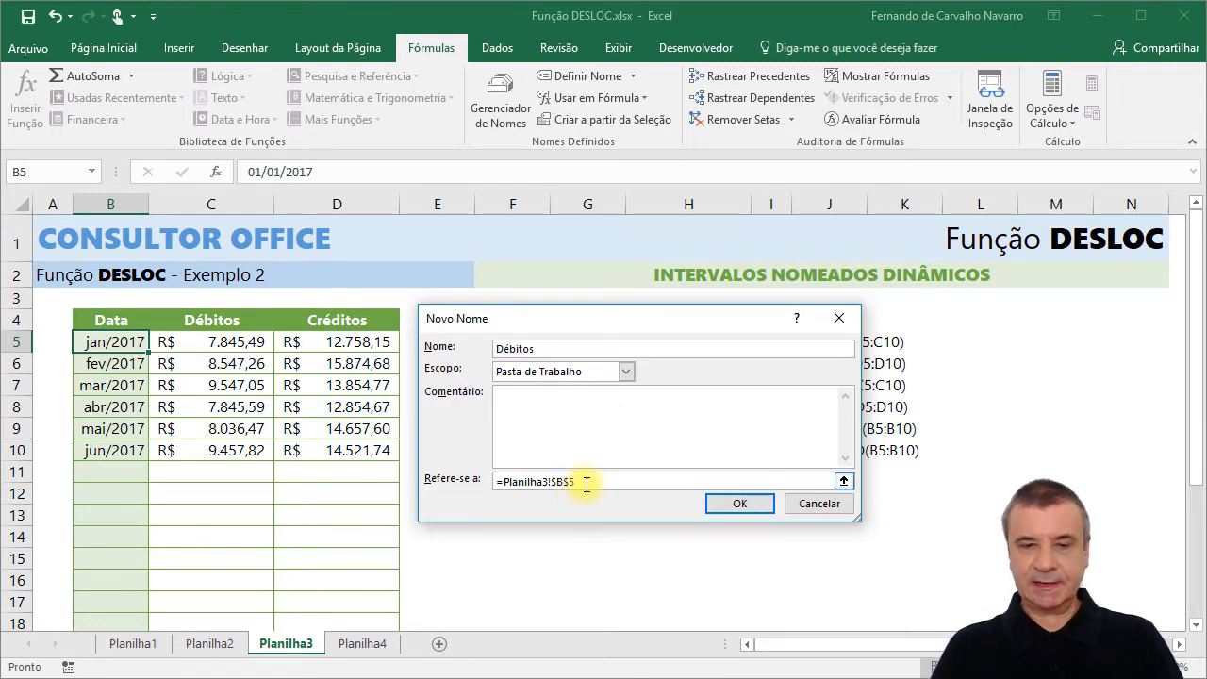
Replace the default reference of Débitos with the copied DESLOC formula, changing its base cell to $C$4.
drag(585, 483, 440, 463)
key(Delete)
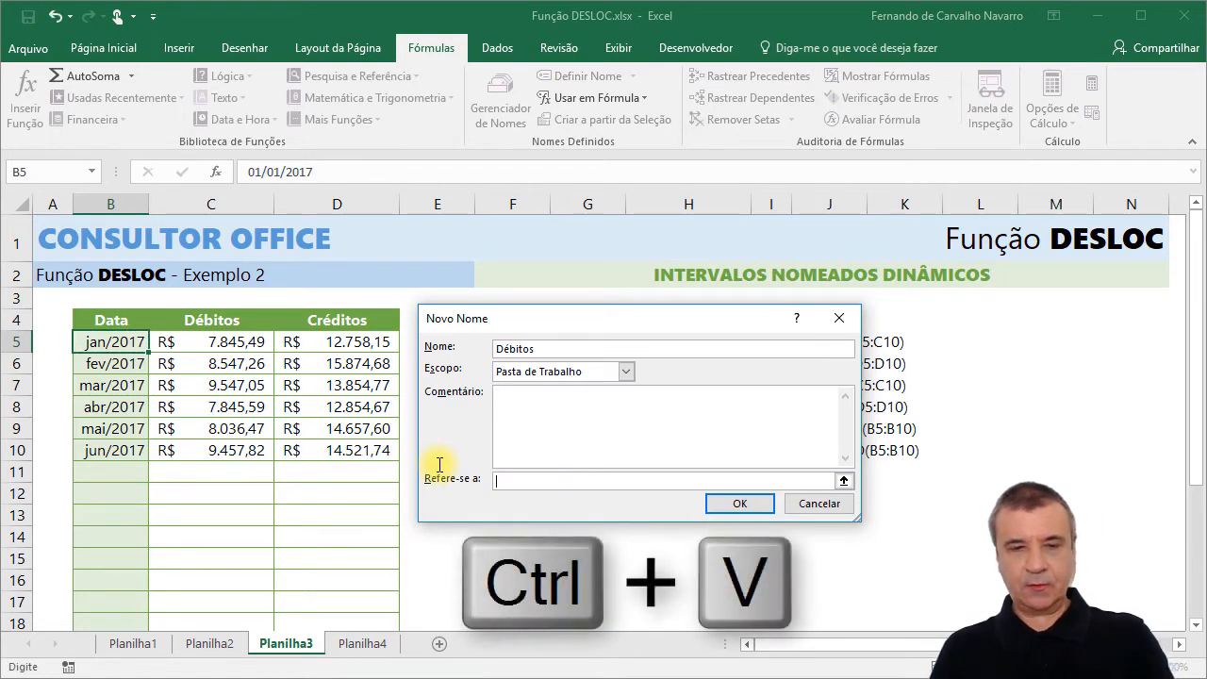
key(ctrl+v)
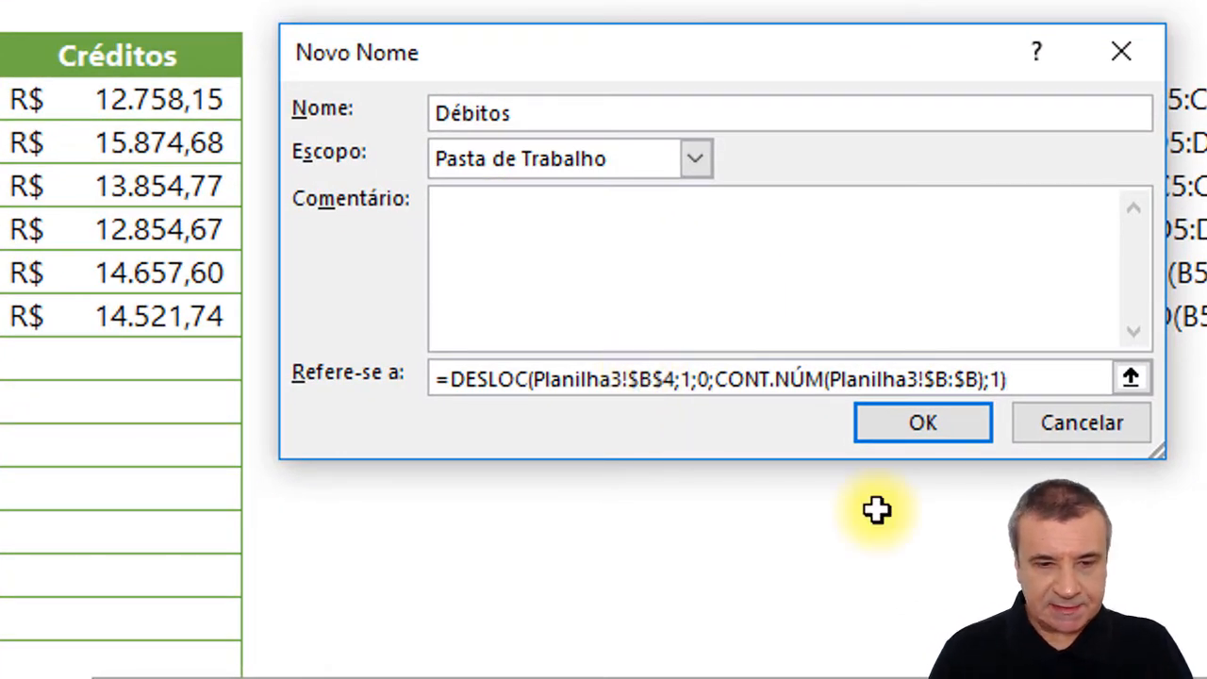
key(BackSpace)
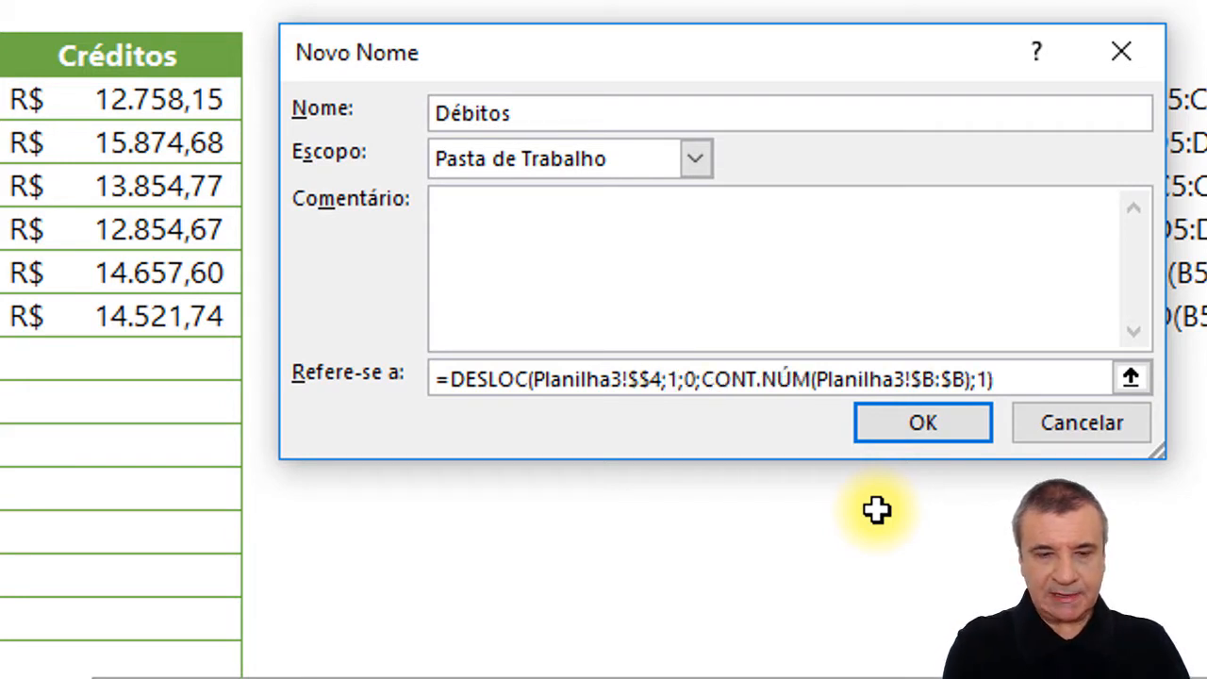
text(C)
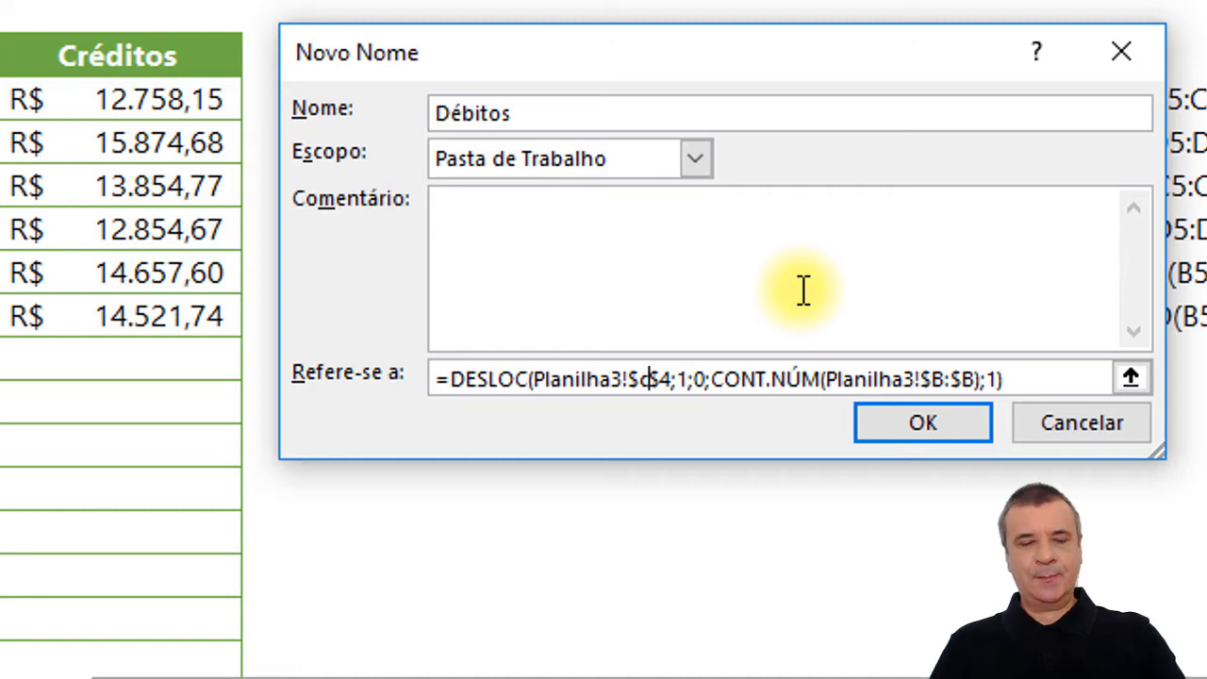
Switch the Débitos reference to edit mode and move the cursor through the formula, to its start and to its end.
key(F2)
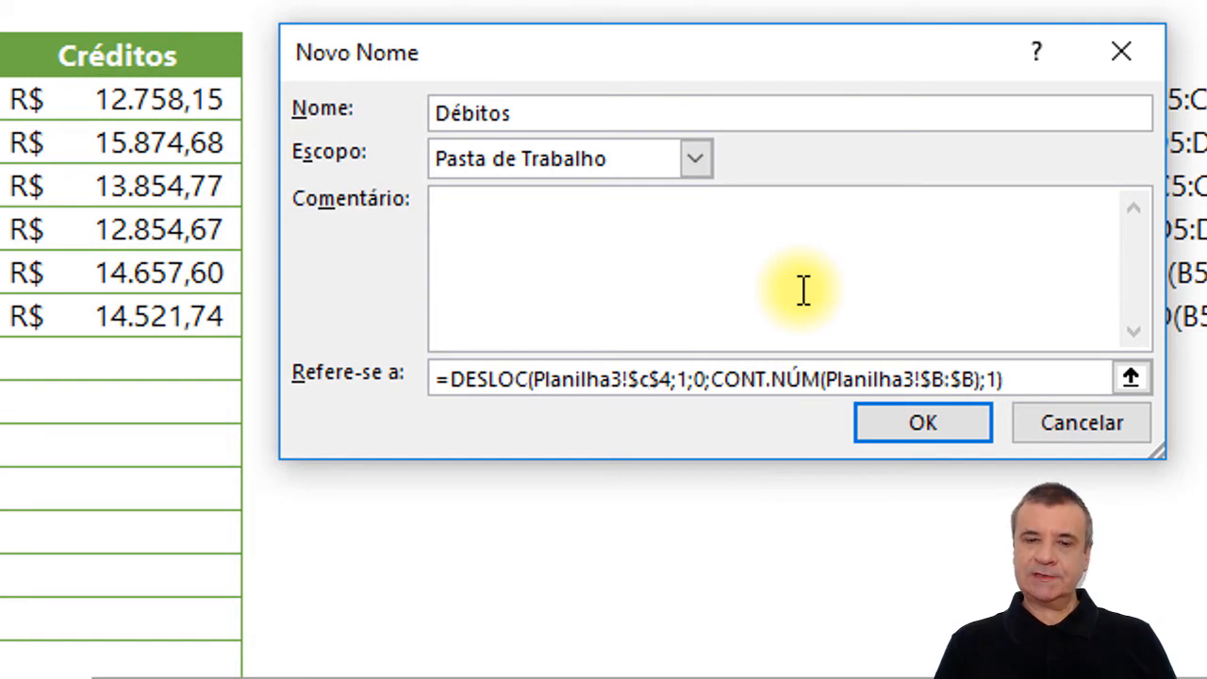
key(Left)
key(Left)
key(Left)
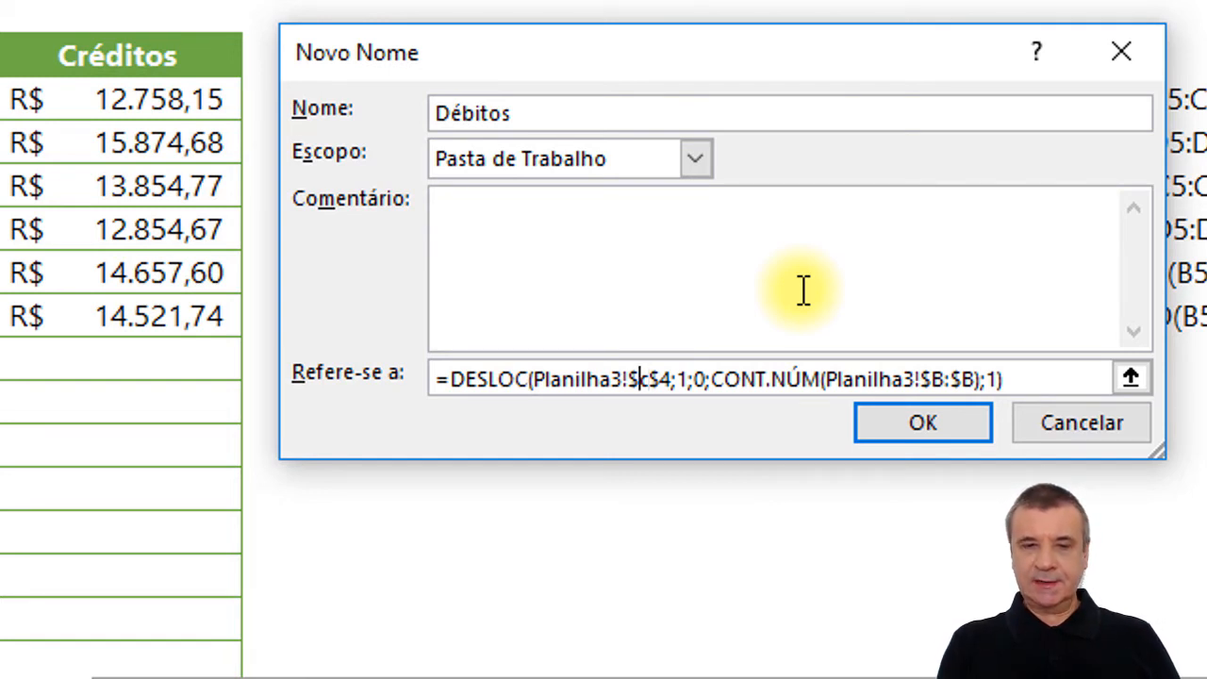
key(Left)
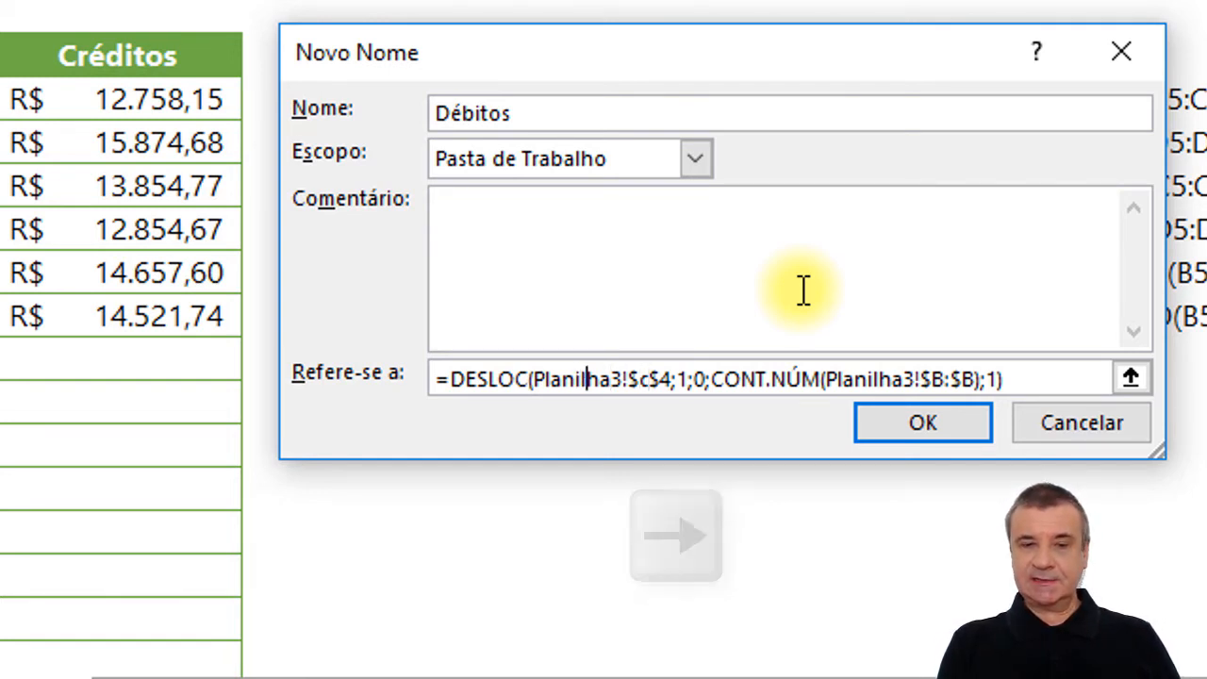
key(Home)
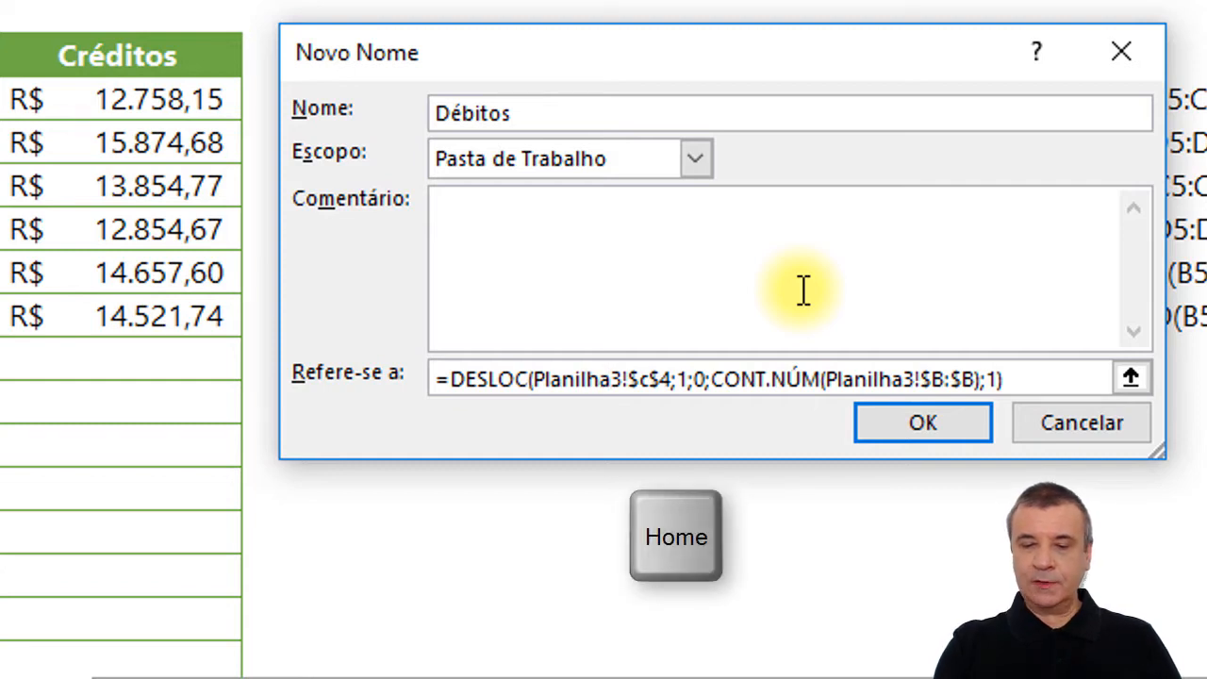
key(End)
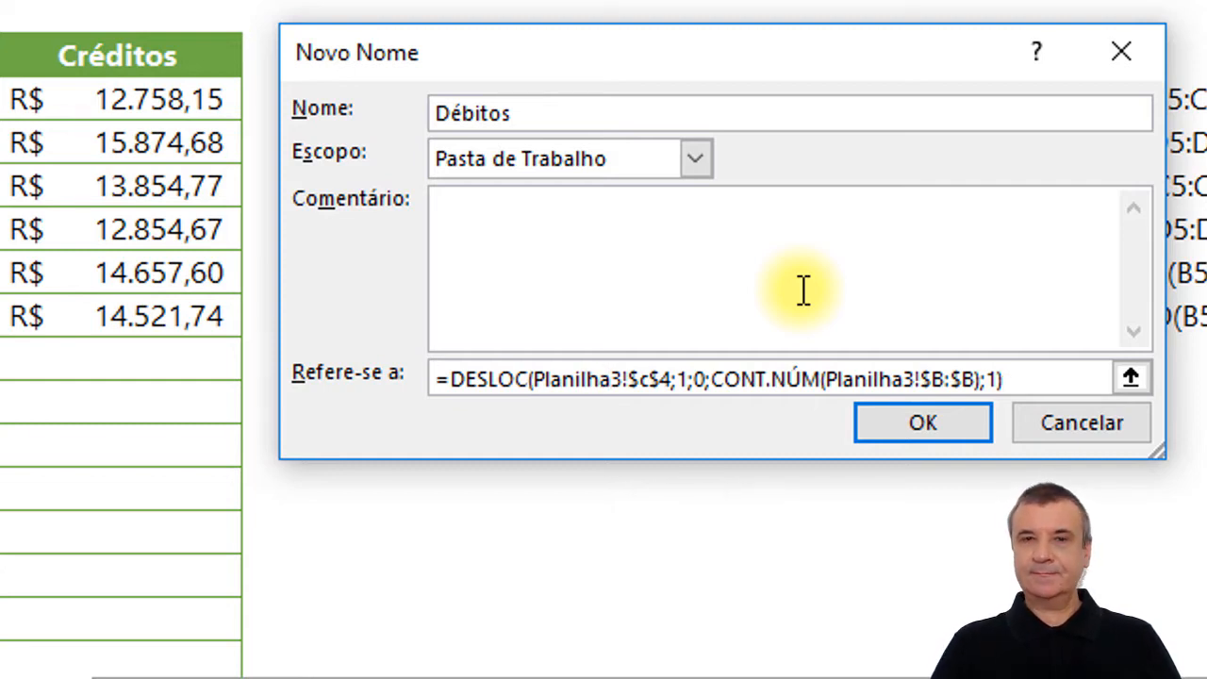
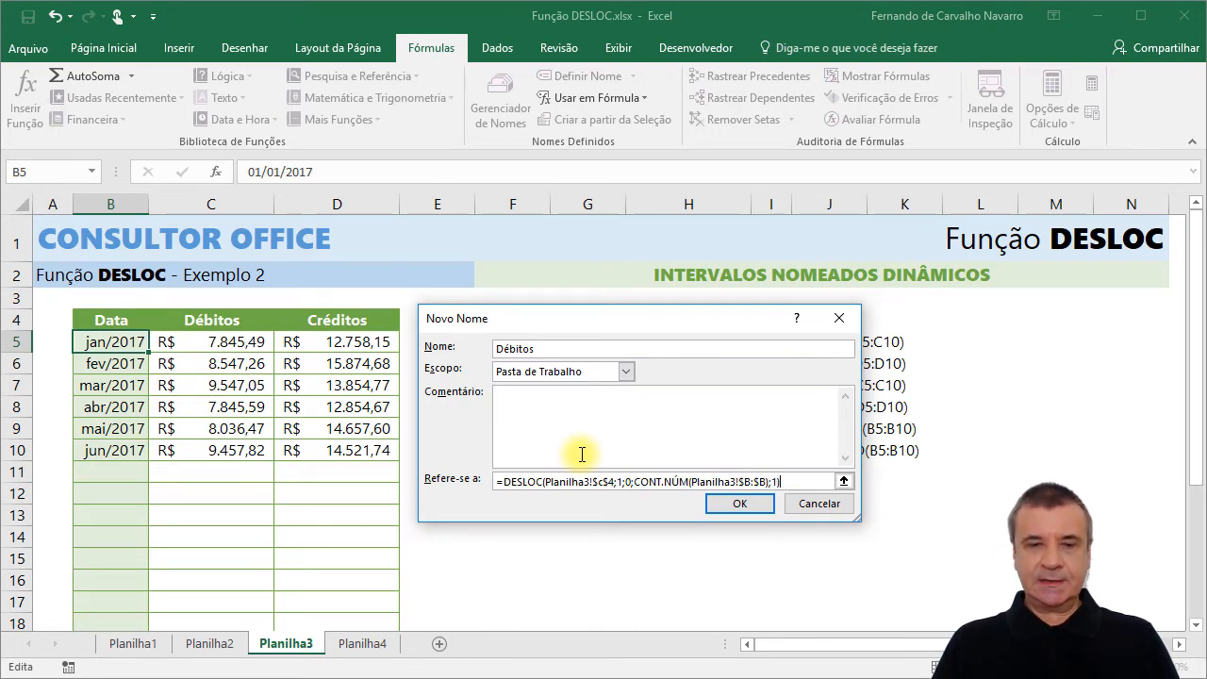
Create the Débitos name and highlight on the sheet the range its reference covers.
click(740, 503)
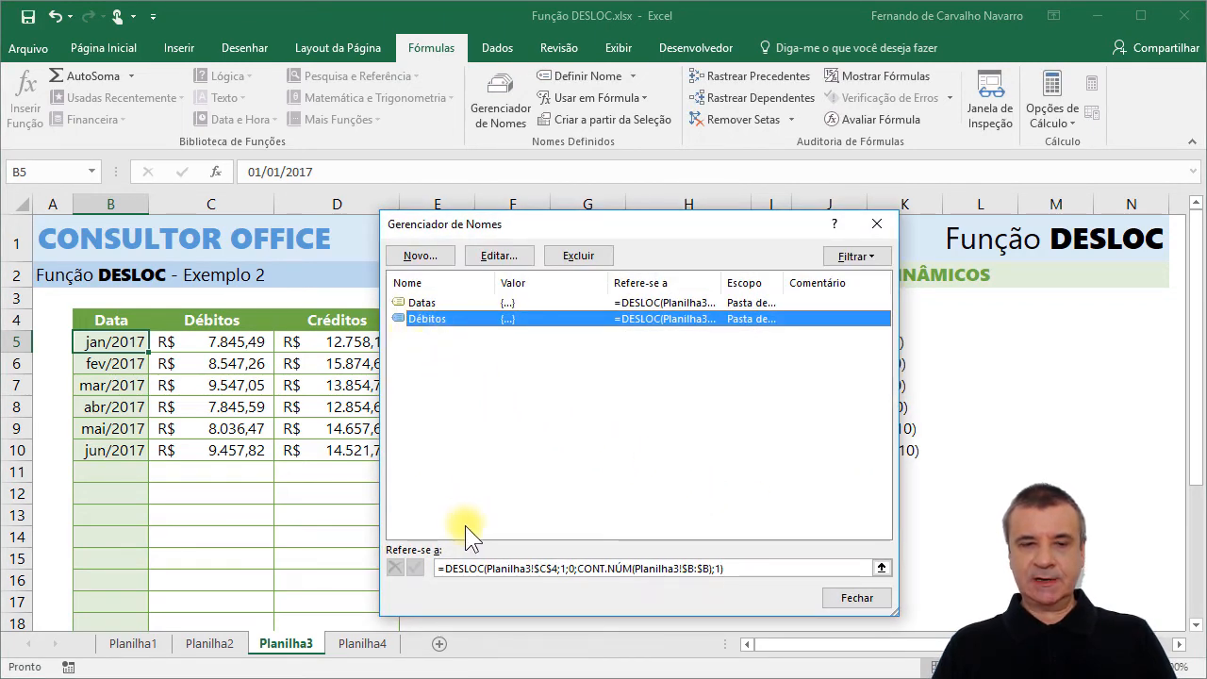
click(733, 566)
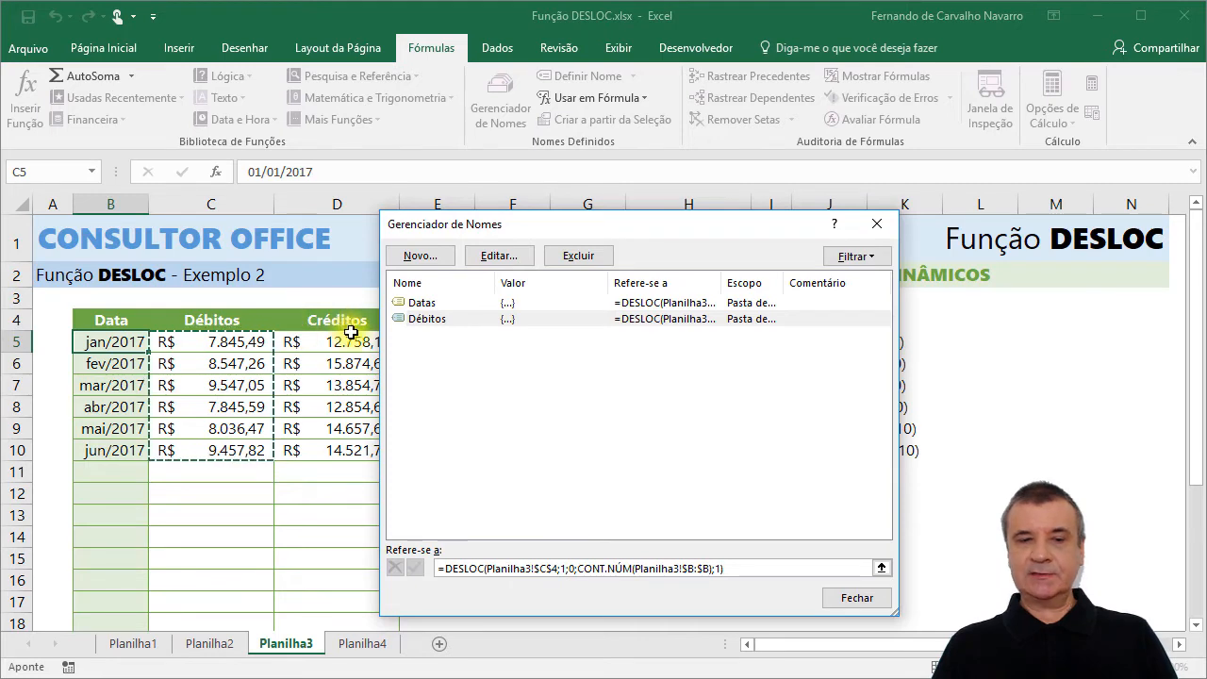
Start a new workbook-scoped name called Créditos and replace its default reference with the copied DESLOC formula.
click(429, 256)
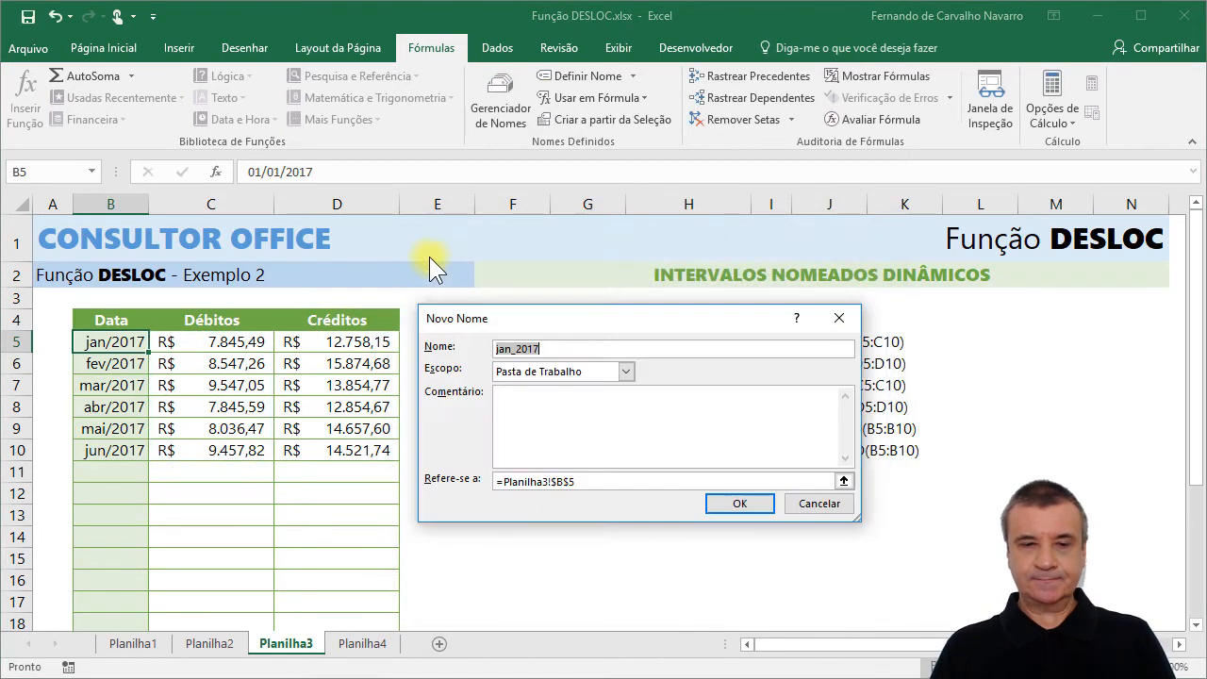
text(C)
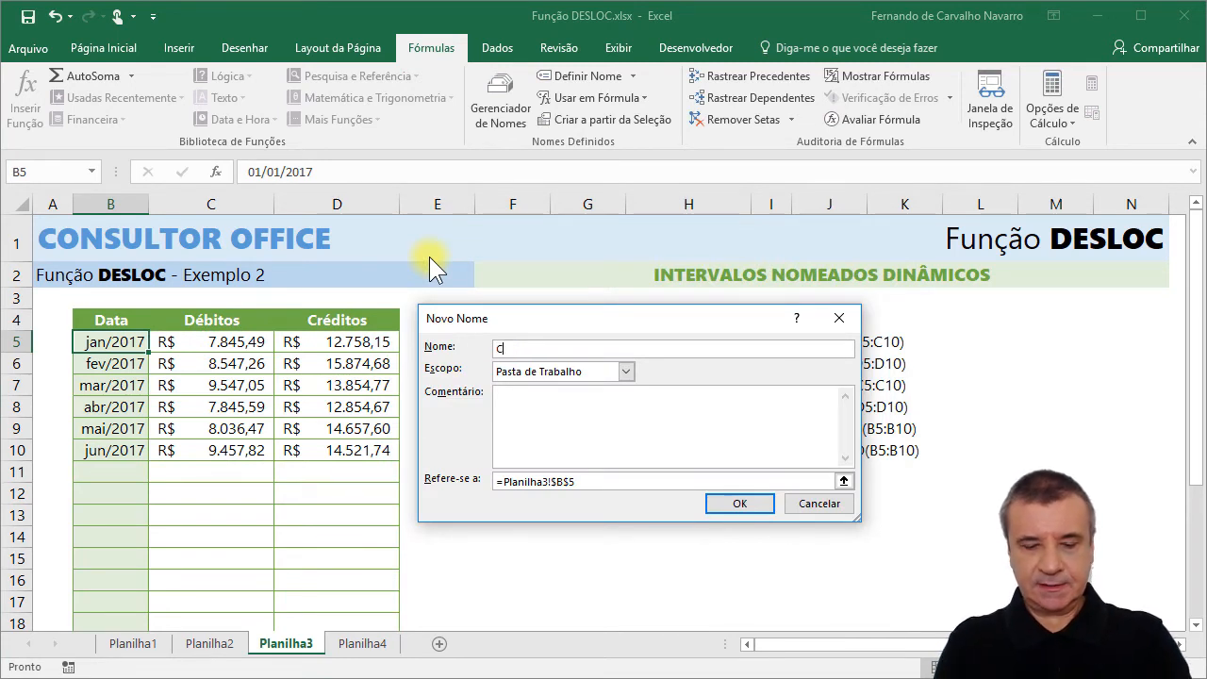
text(réditos)
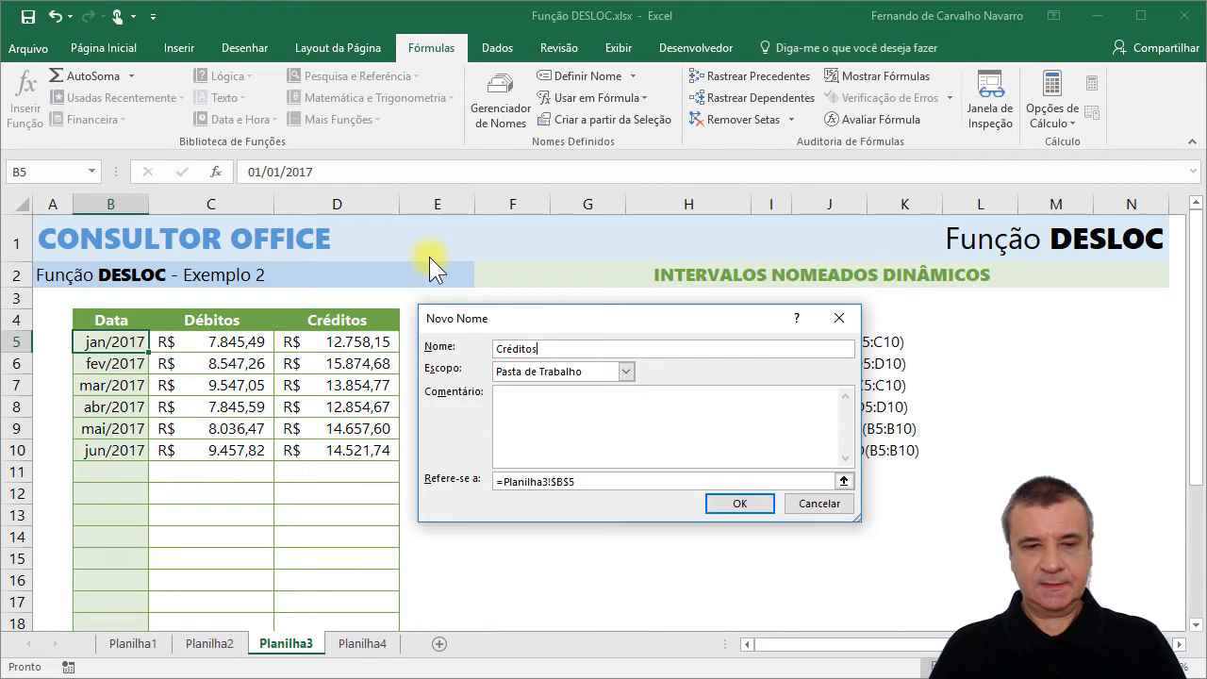
drag(590, 479, 434, 476)
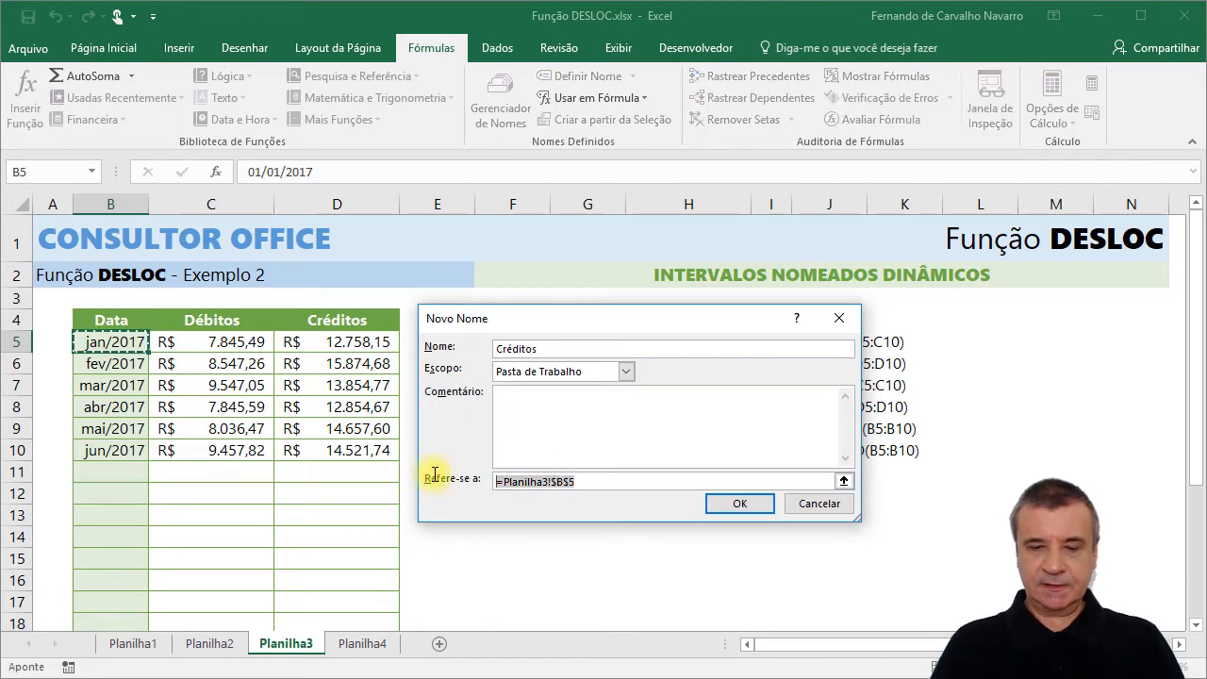
key(Delete)
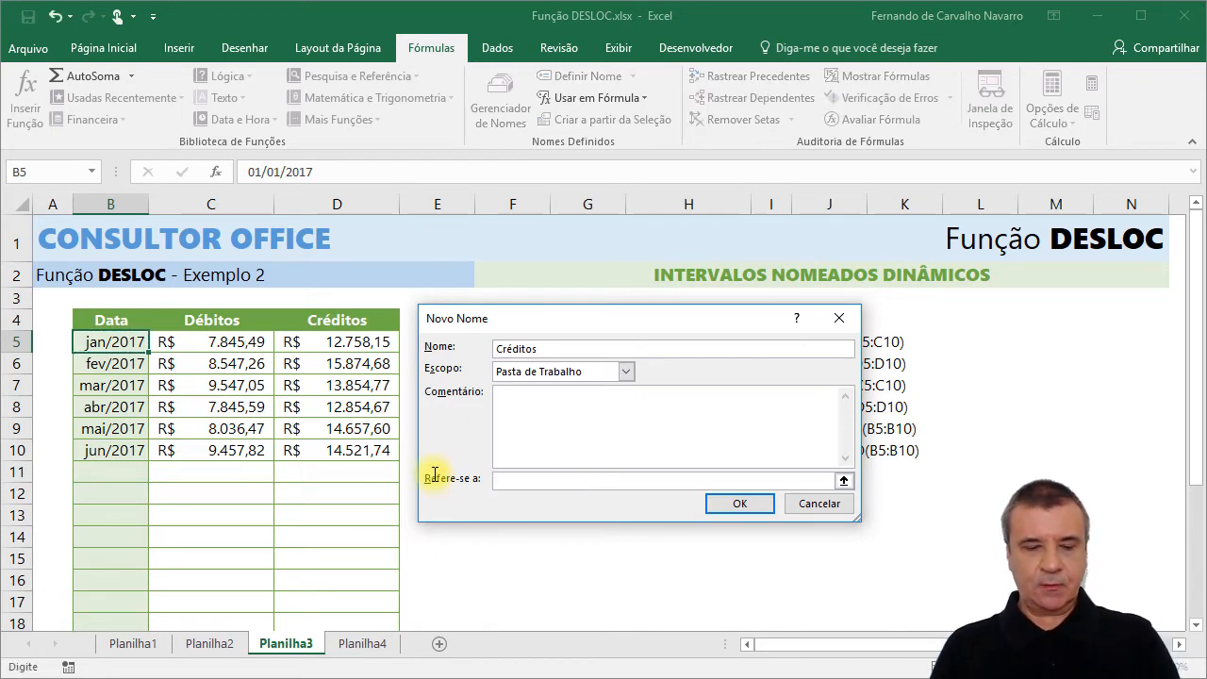
text(=DESLOC(Planilha3!$B$4;1;0;CONT.NÚM(Planilha3!$B:$B);1))
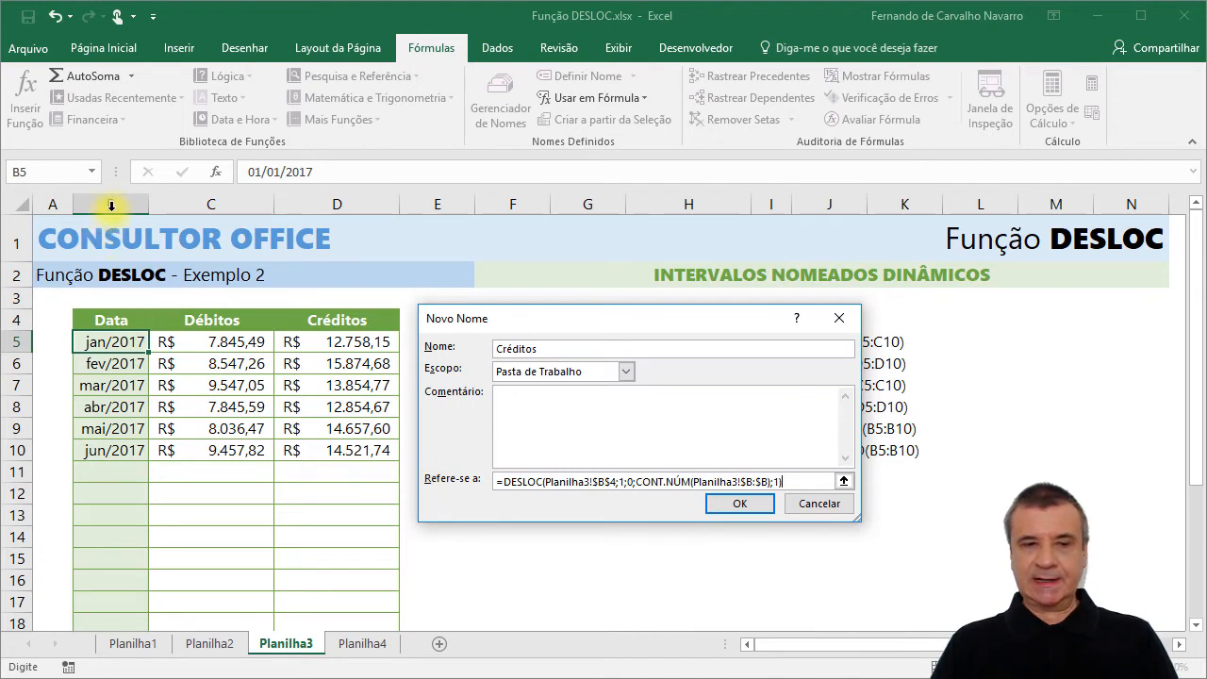
Change the base cell of the Créditos formula to $D$4, create the name, and check its range before closing the Name Manager.
click(603, 481)
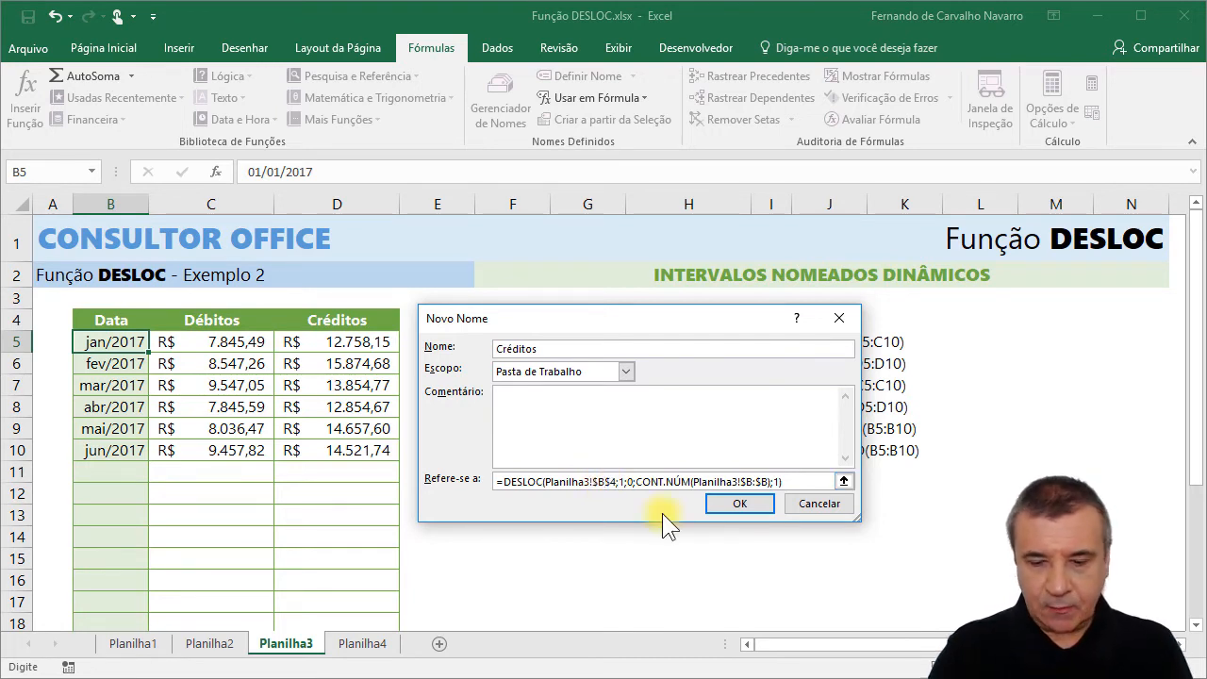
key(BackSpace)
text(d)
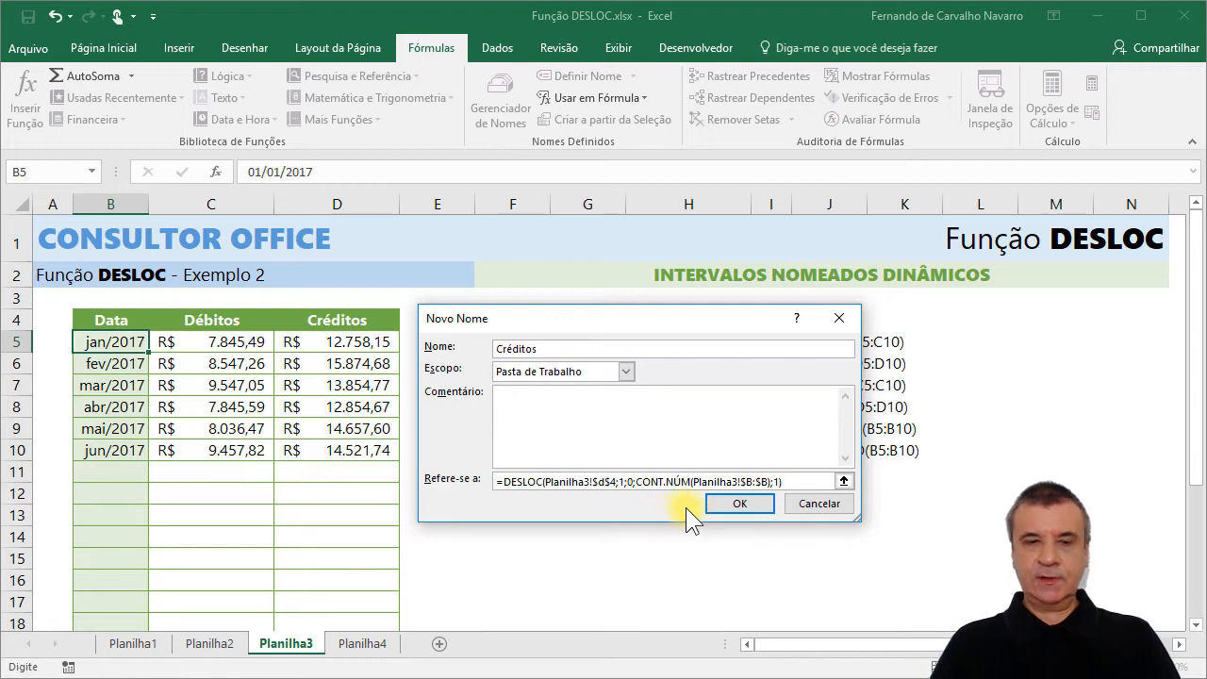
click(735, 503)
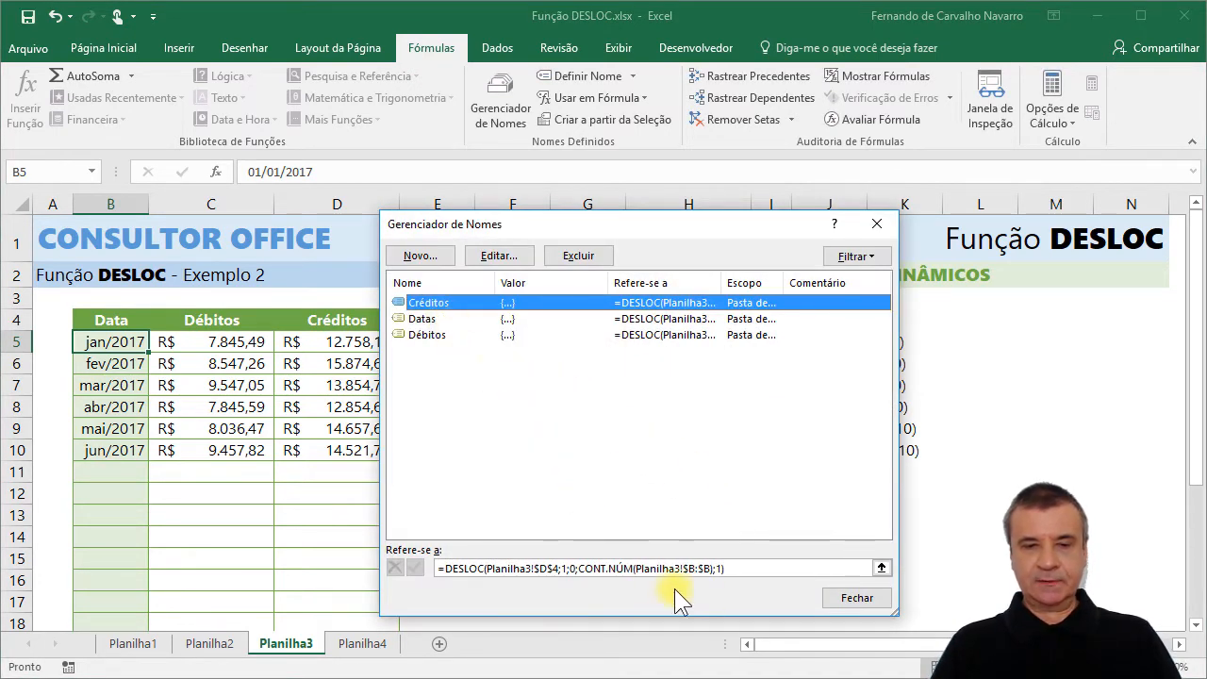
click(735, 569)
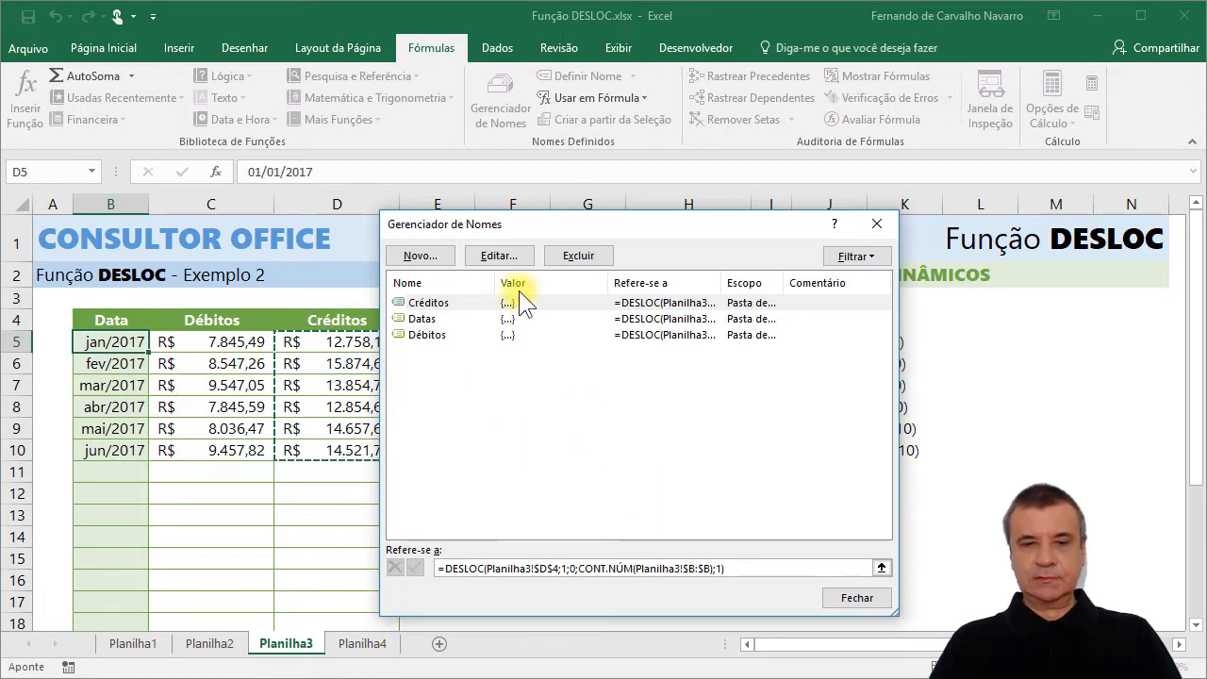
click(856, 598)
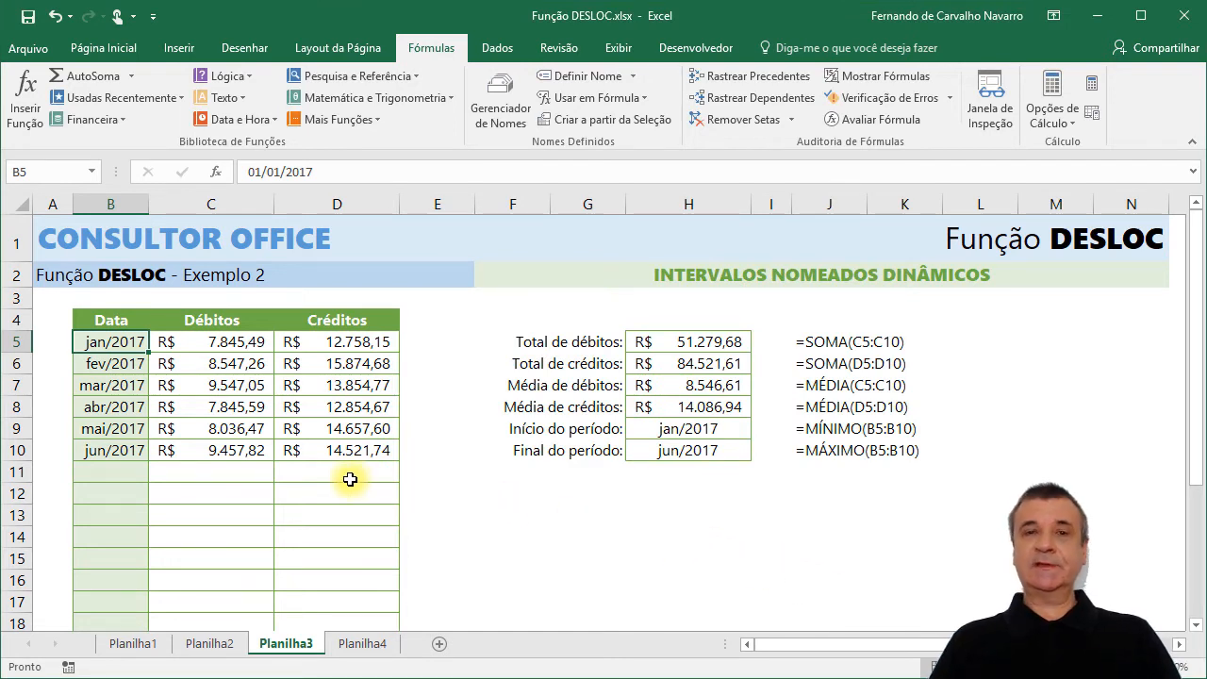
Change the total debits formula in H5 to =SOMA(Débitos).
click(691, 342)
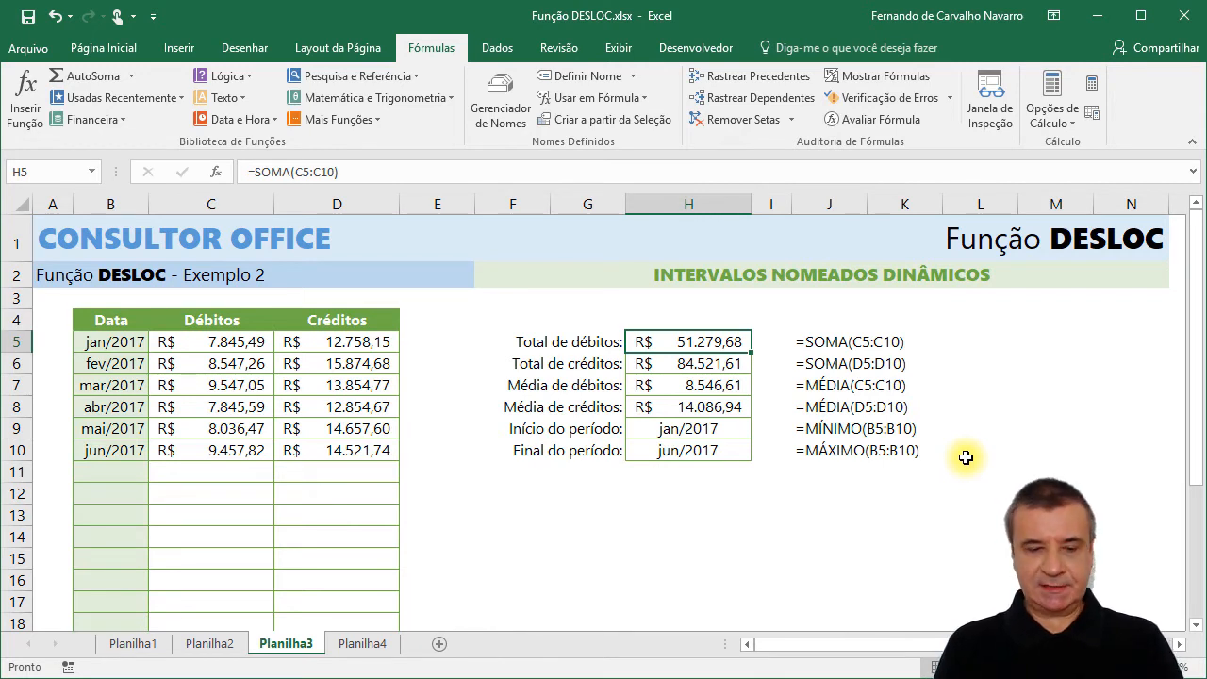
key(F2)
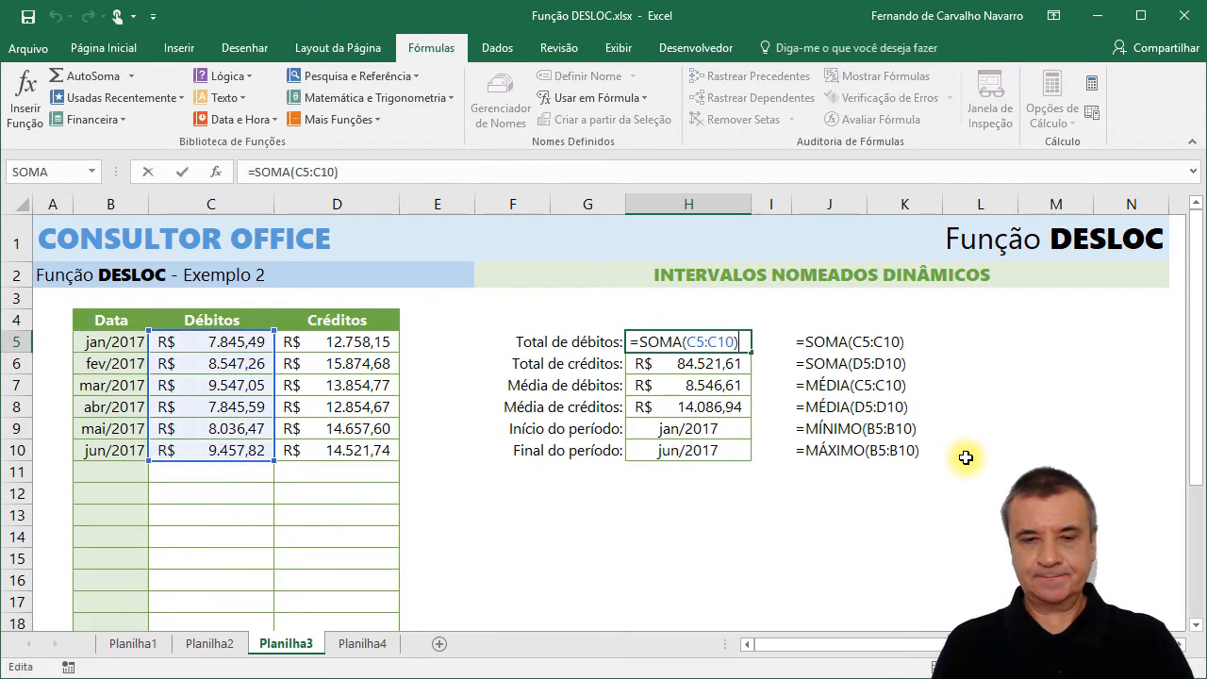
key(BackSpace)
key(BackSpace)
key(BackSpace)
key(BackSpace)
key(BackSpace)
key(BackSpace)
key(BackSpace)
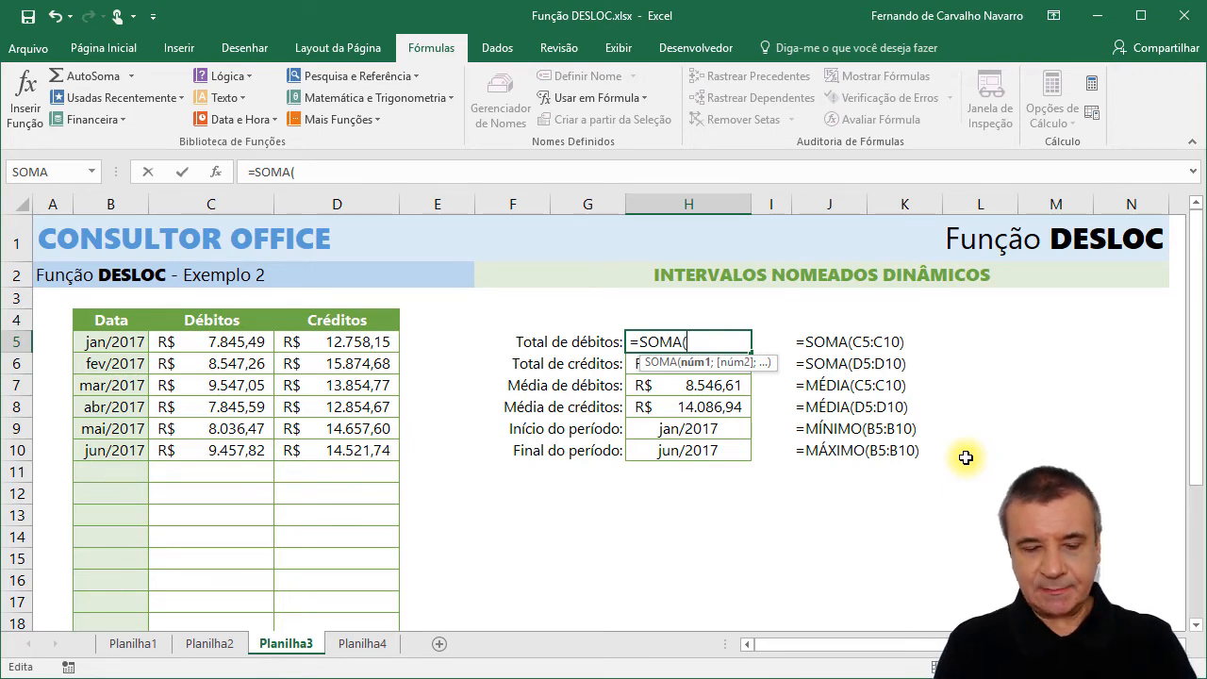
text(Dé)
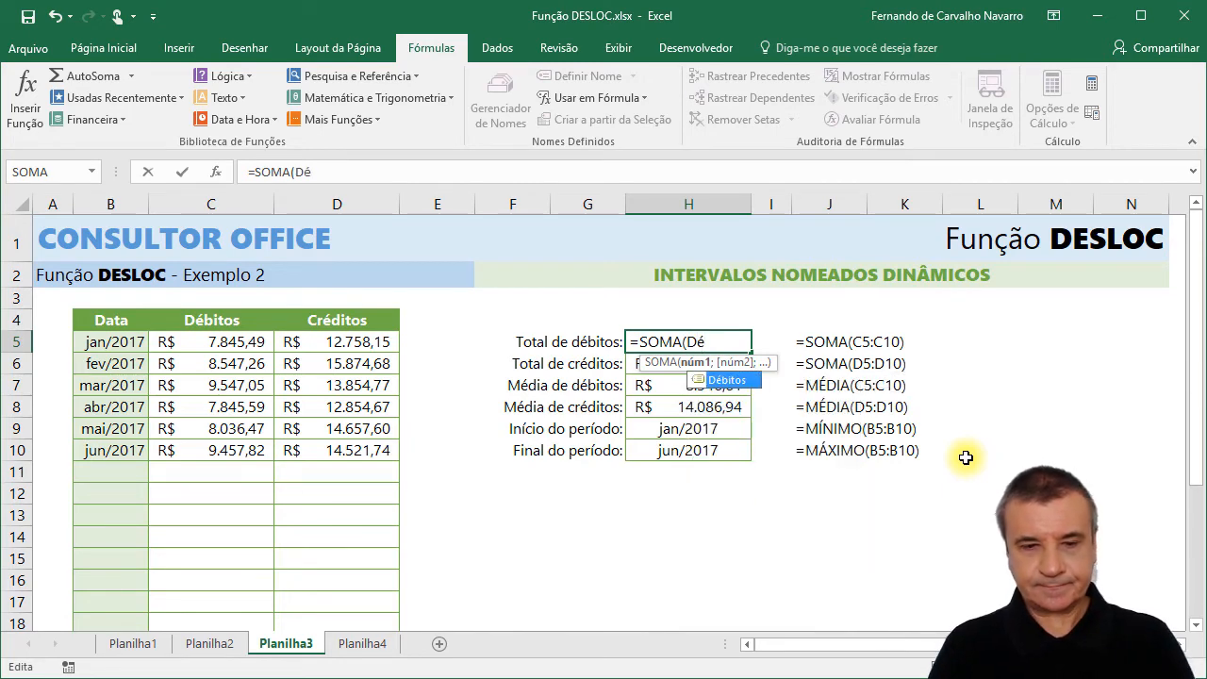
key(Tab)
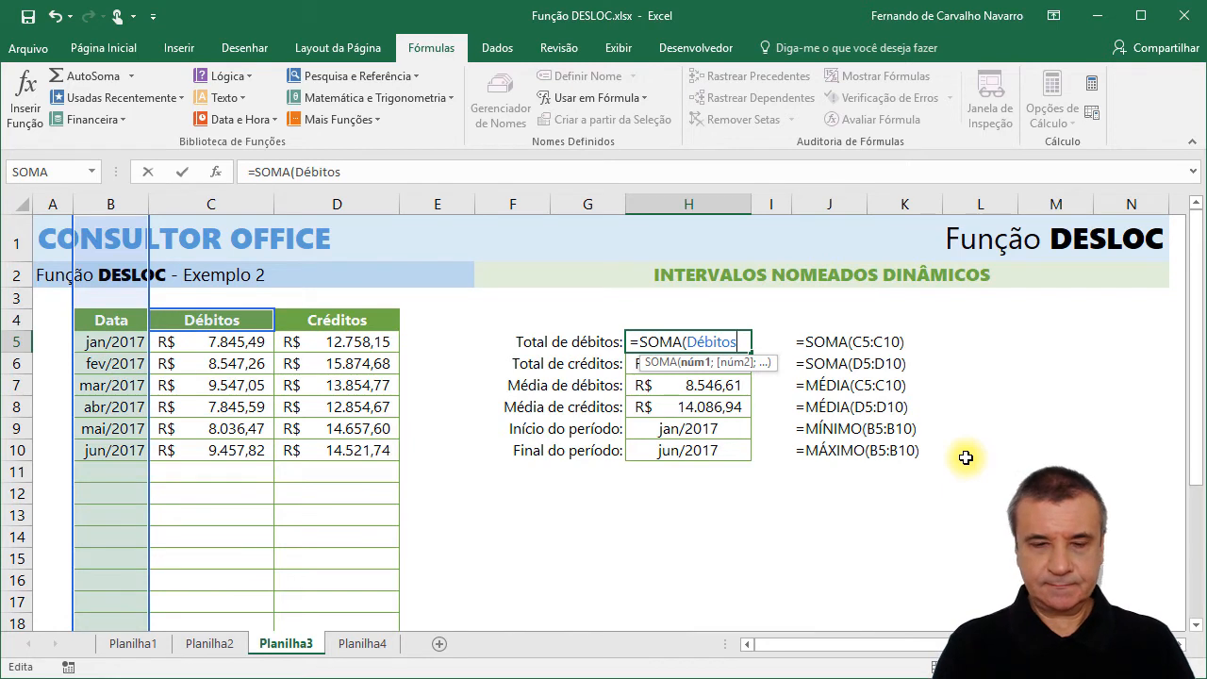
key(Return)
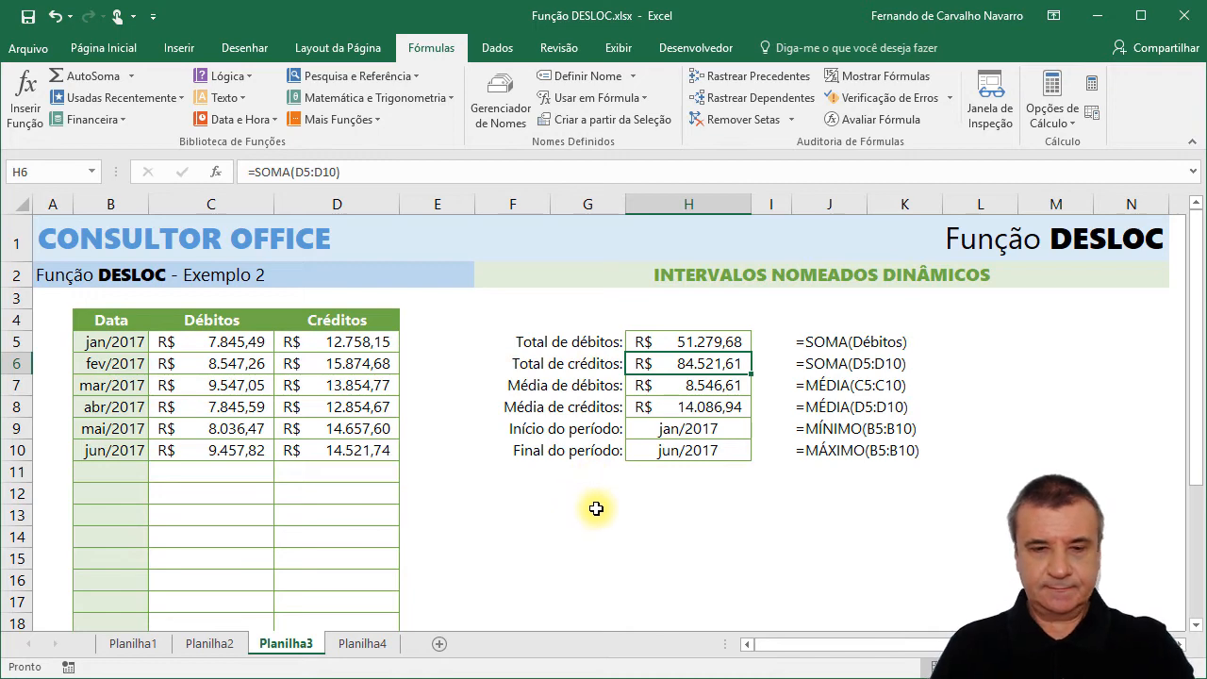
Remove the cell range argument from the SOMA formula for total credits in H6.
key(F2)
key(BackSpace)
key(BackSpace)
key(BackSpace)
key(BackSpace)
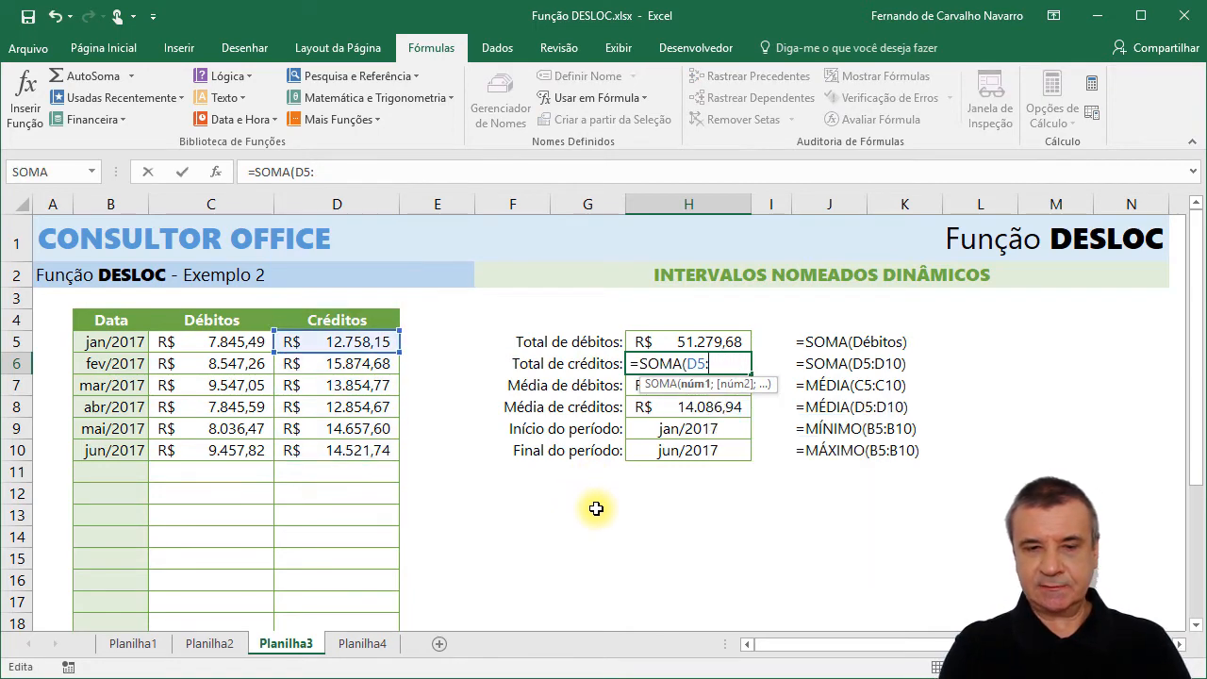
key(BackSpace)
key(BackSpace)
key(BackSpace)
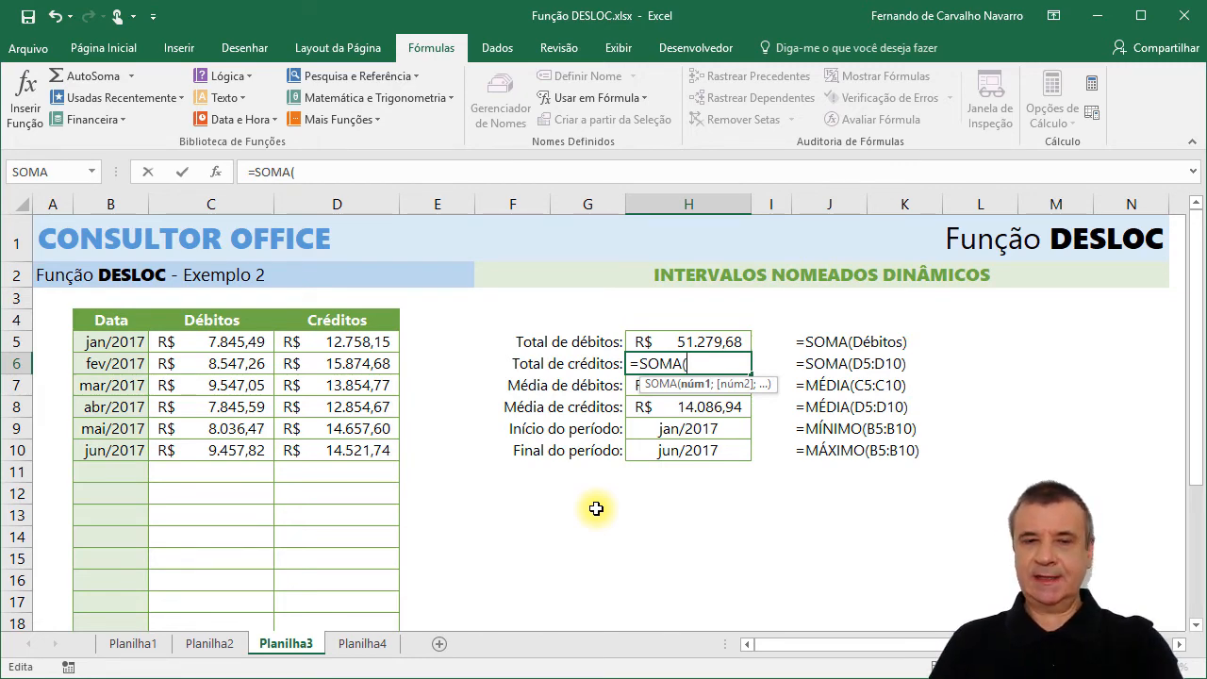
key(F3)
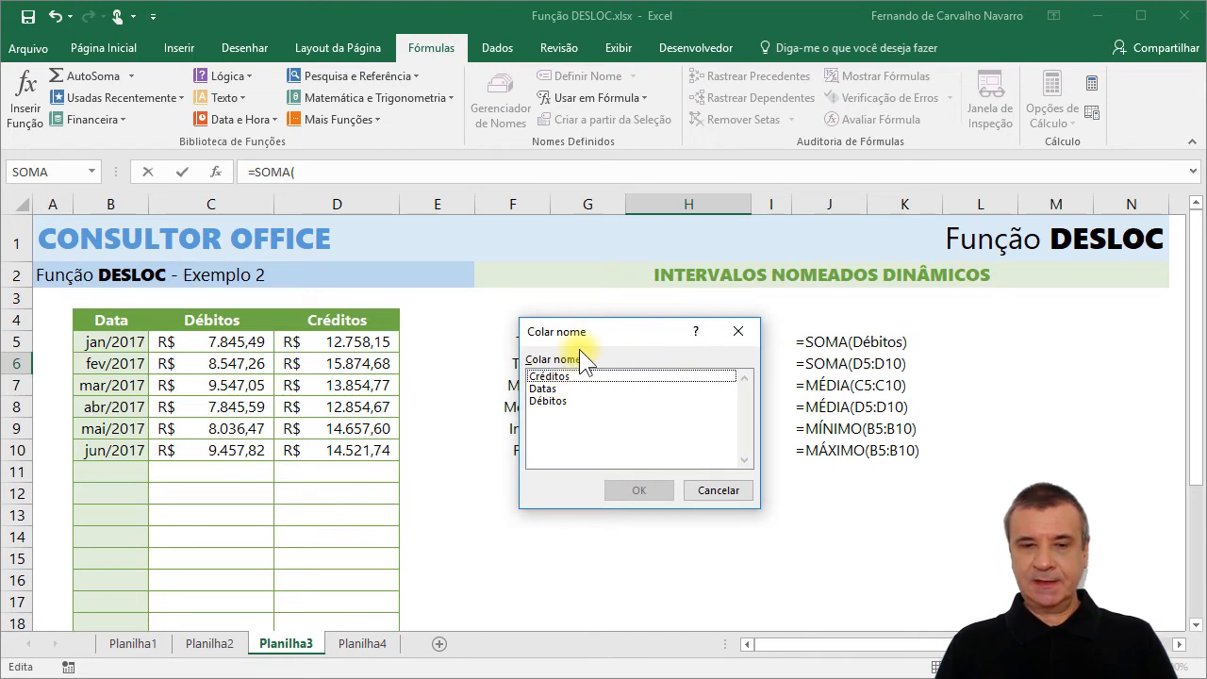
click(562, 401)
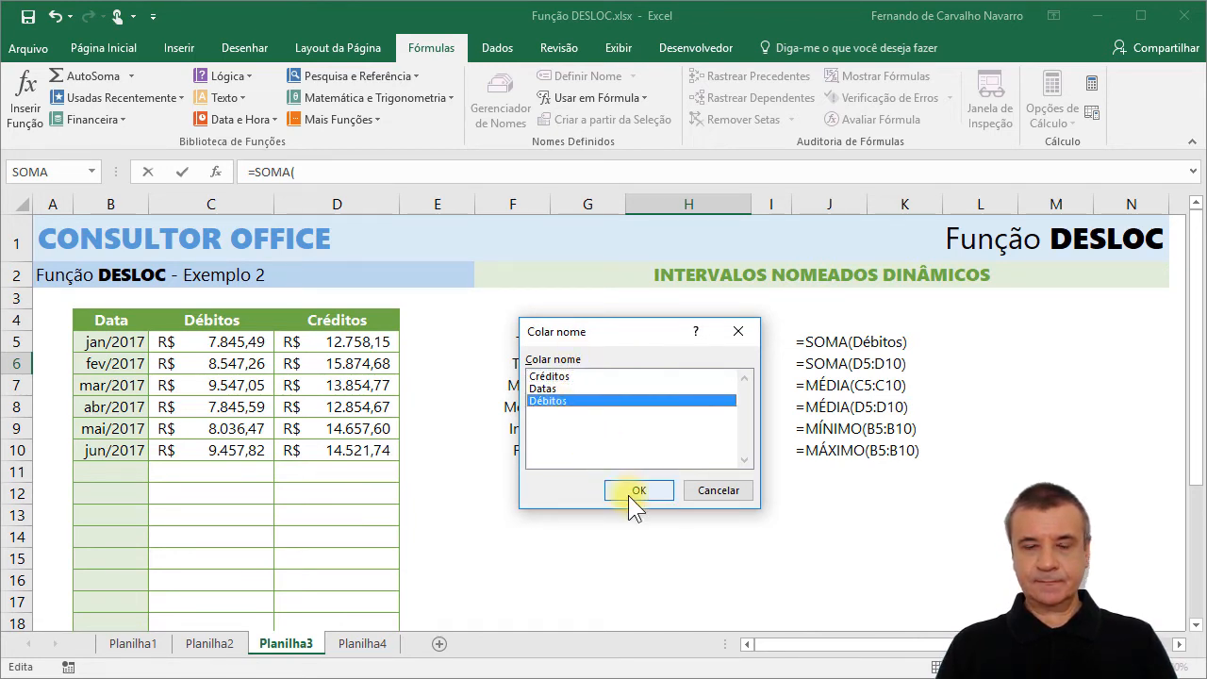
click(627, 491)
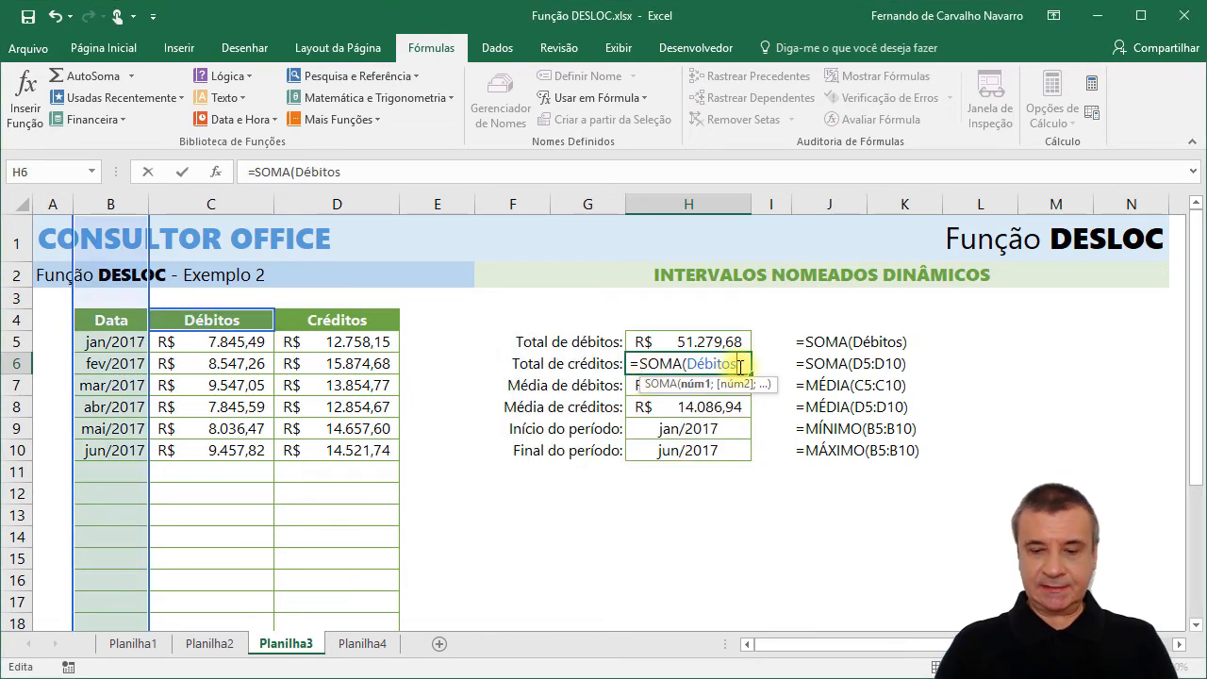
key(BackSpace)
key(BackSpace)
key(BackSpace)
key(BackSpace)
key(BackSpace)
key(BackSpace)
key(BackSpace)
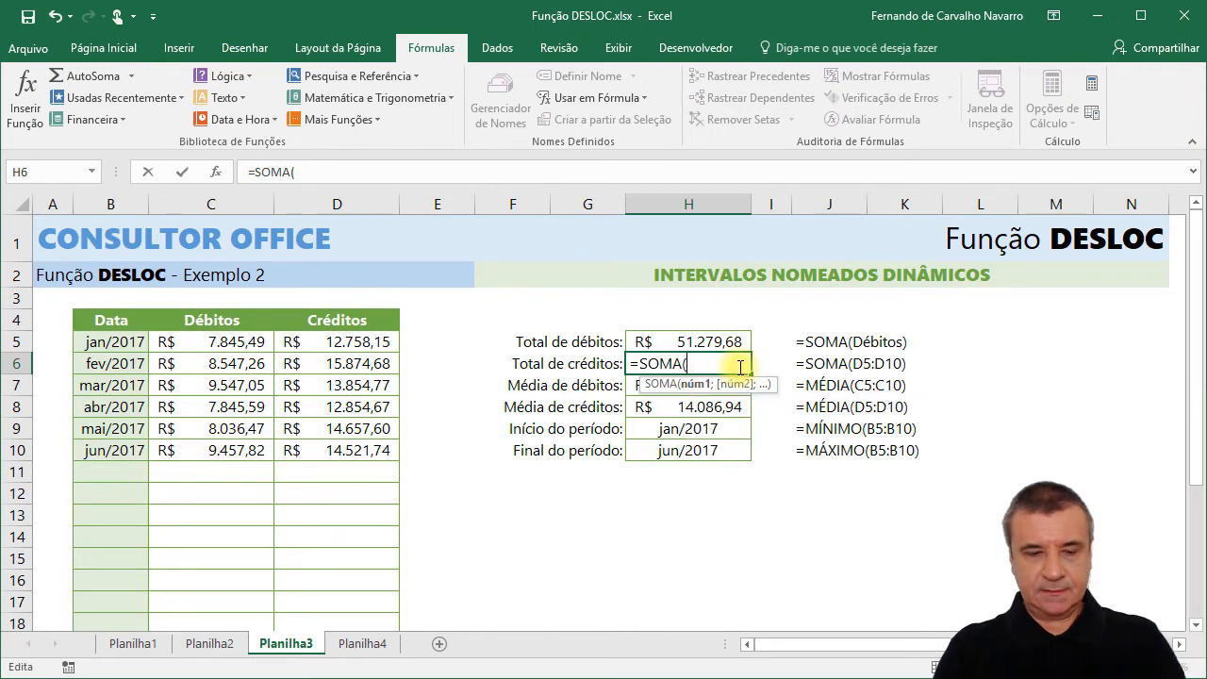
Paste the defined name Créditos as the argument of the SOMA formula in H6 and confirm the formula.
key(F3)
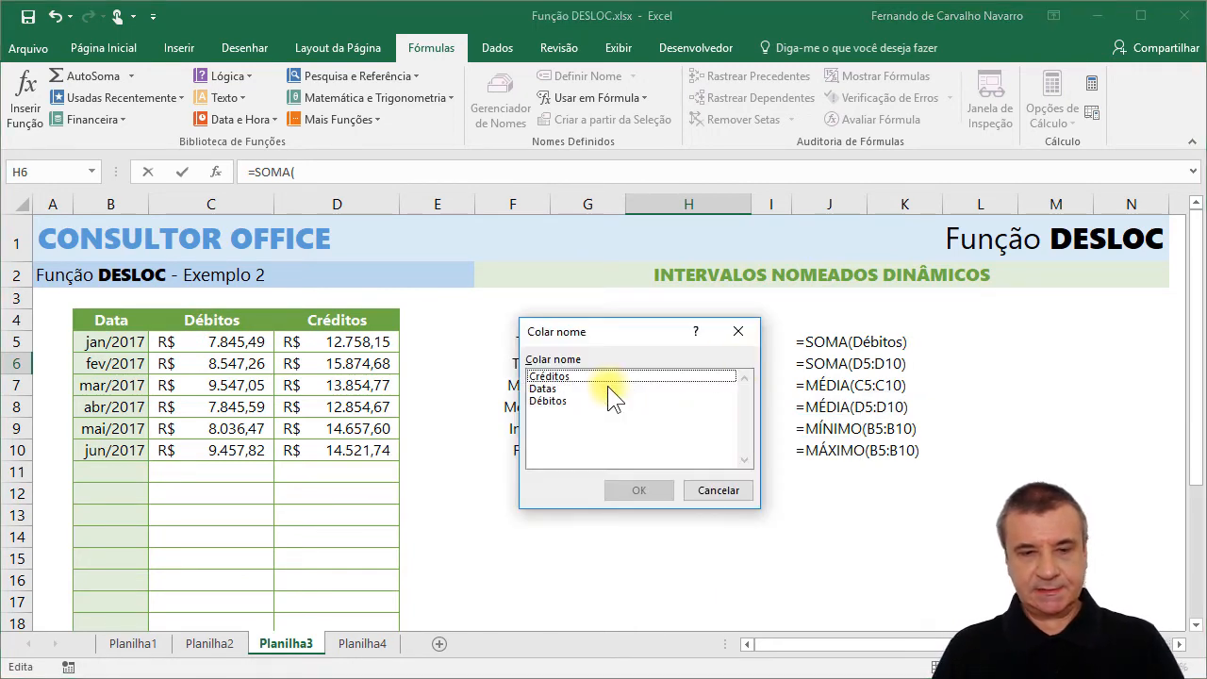
click(603, 375)
click(639, 489)
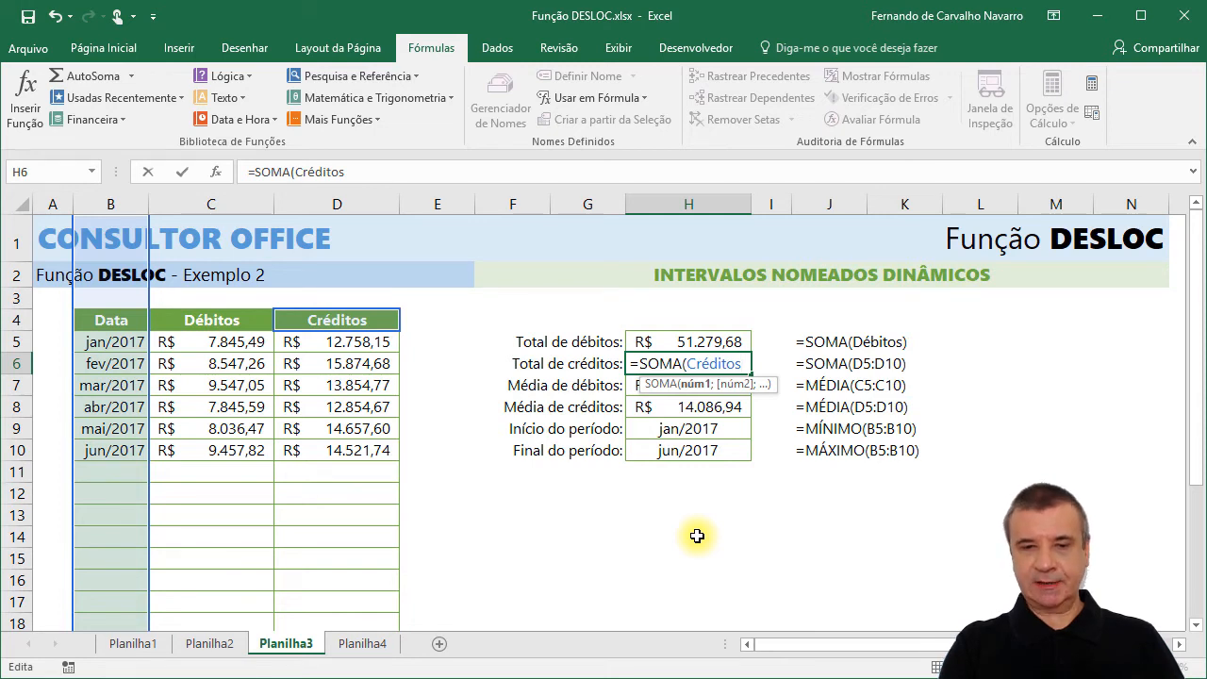
key(Return)
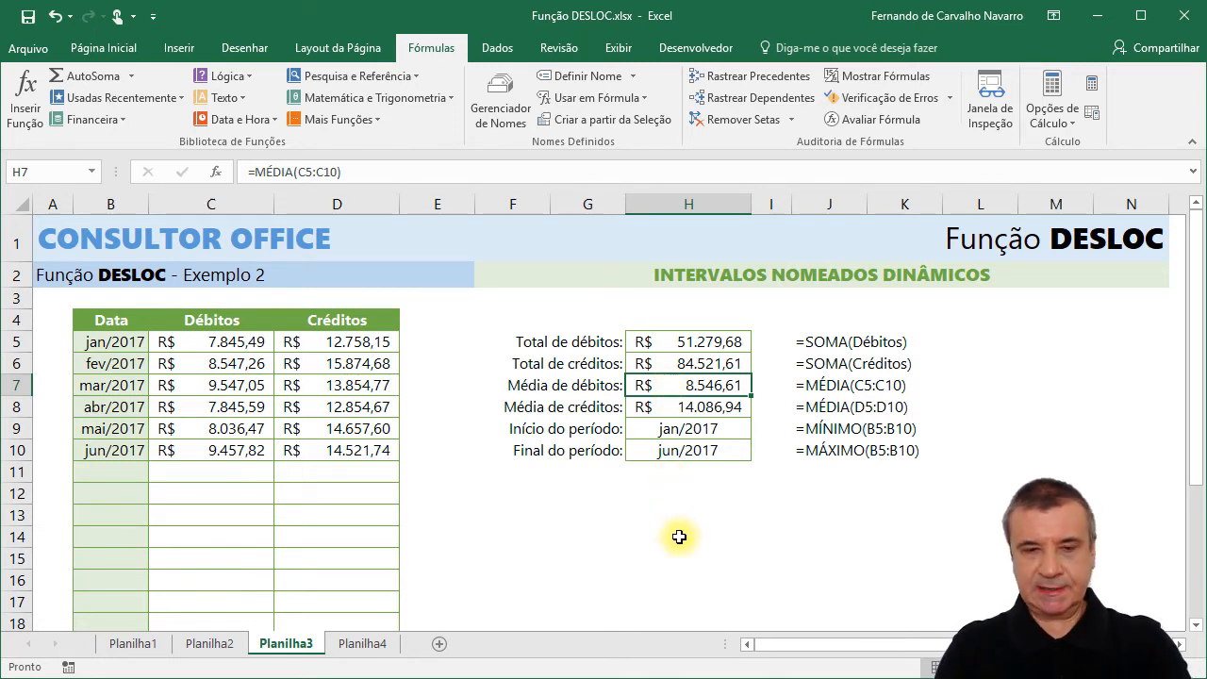
Replace the cell range in the average debits formula in H7 with the defined name Débitos.
key(F2)
key(BackSpace)
key(BackSpace)
key(BackSpace)
key(BackSpace)
key(BackSpace)
key(BackSpace)
key(BackSpace)
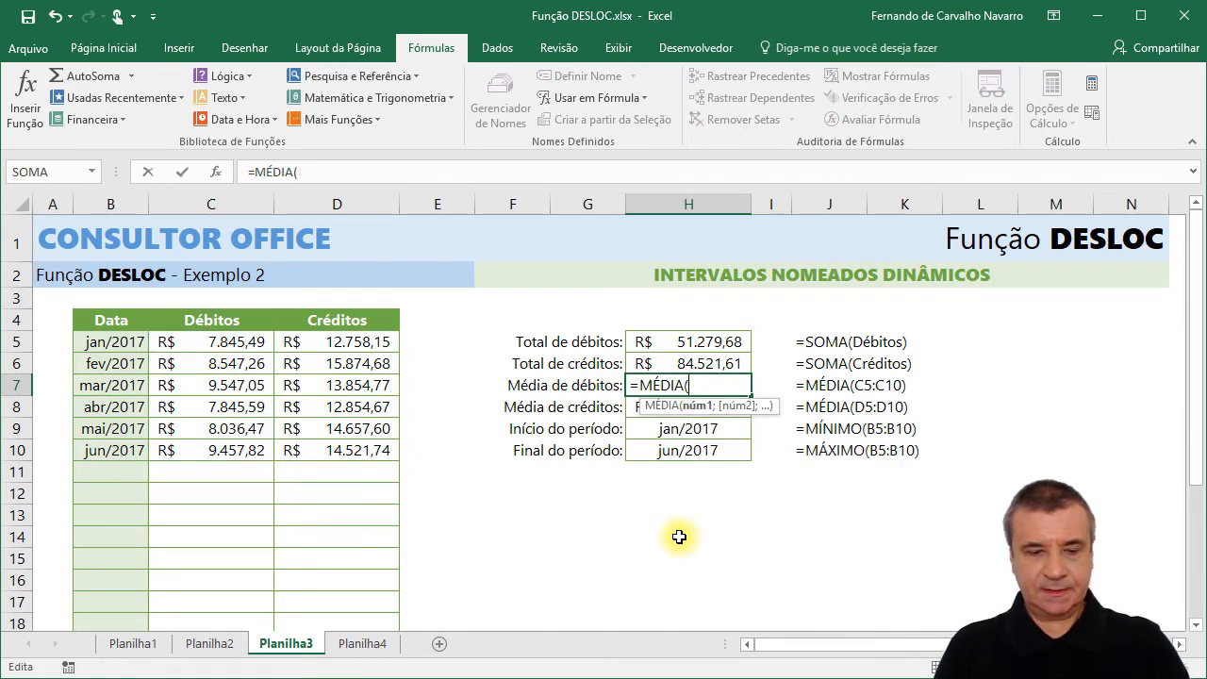
key(F3)
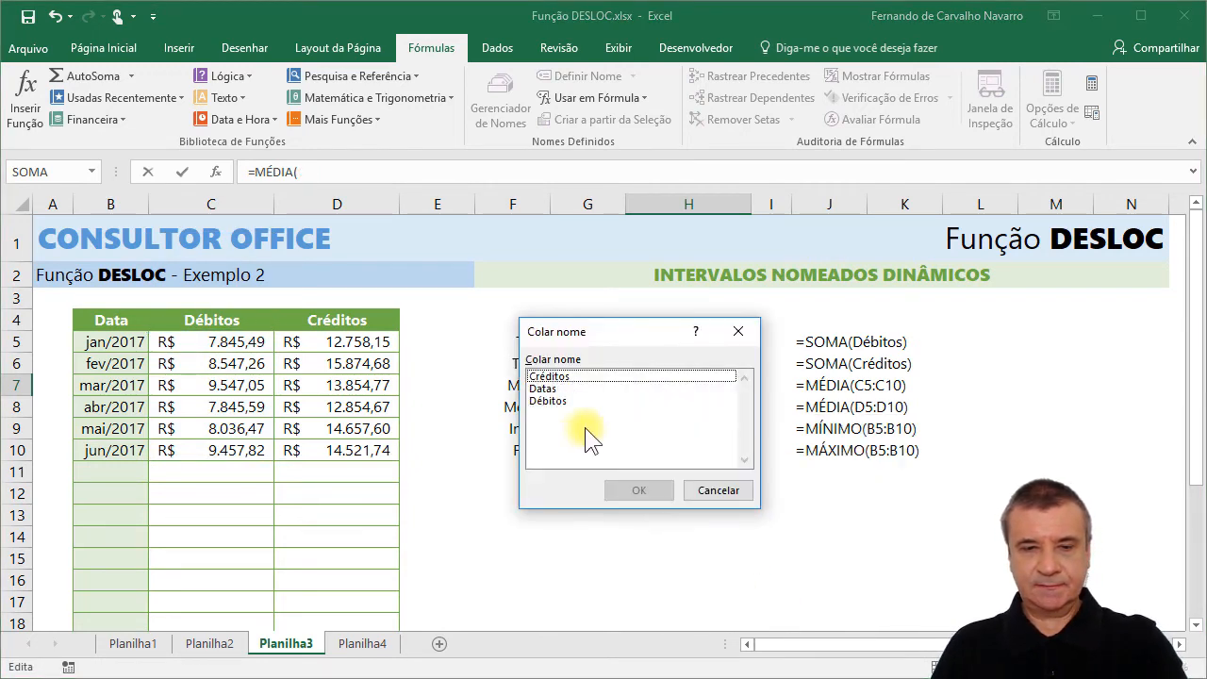
click(554, 401)
click(628, 491)
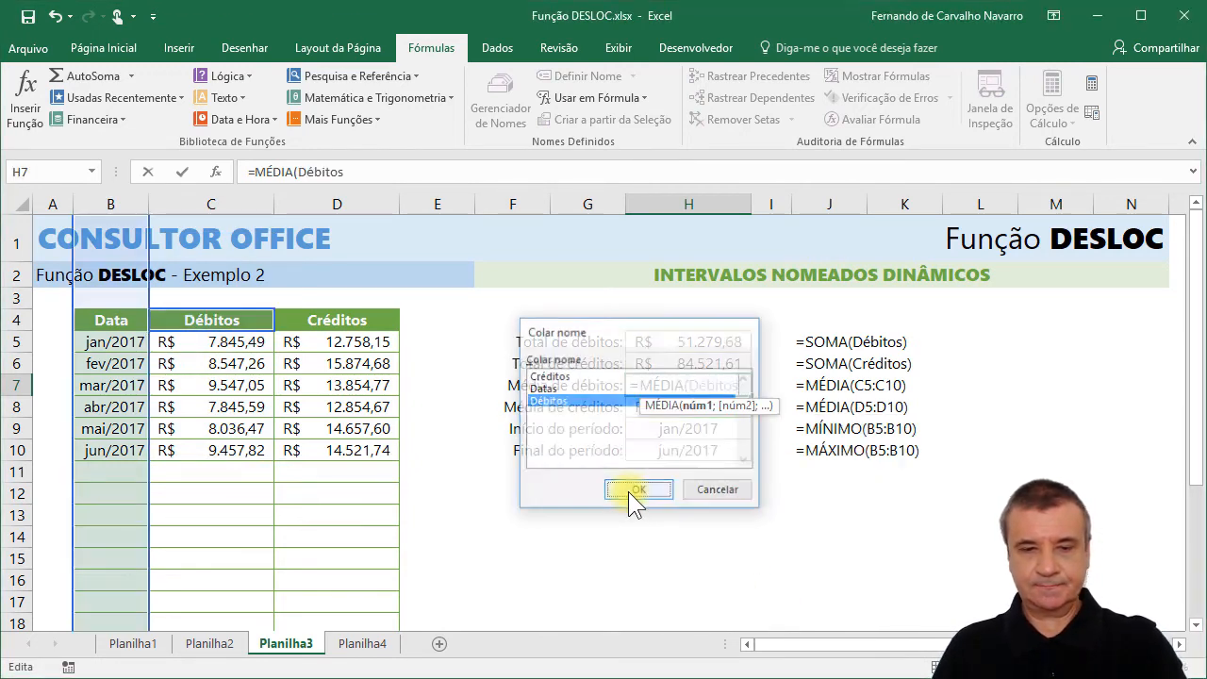
key(Return)
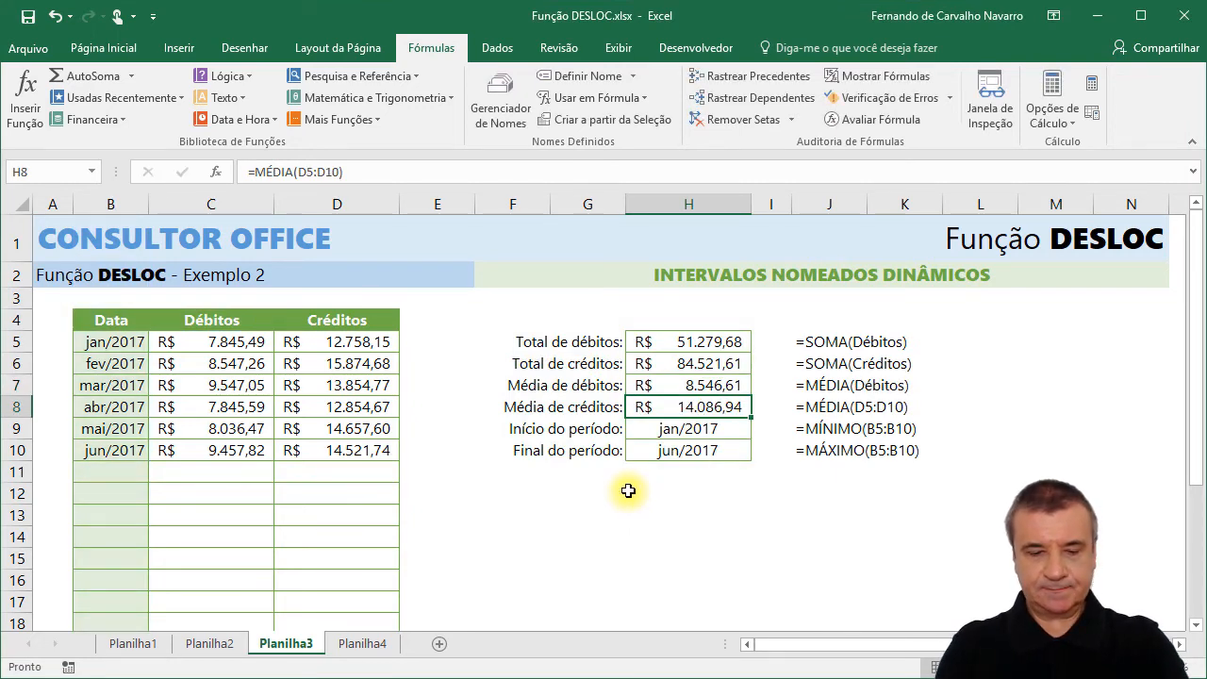
Replace the cell range in the average credits formula in H8 with the defined name Créditos.
key(F2)
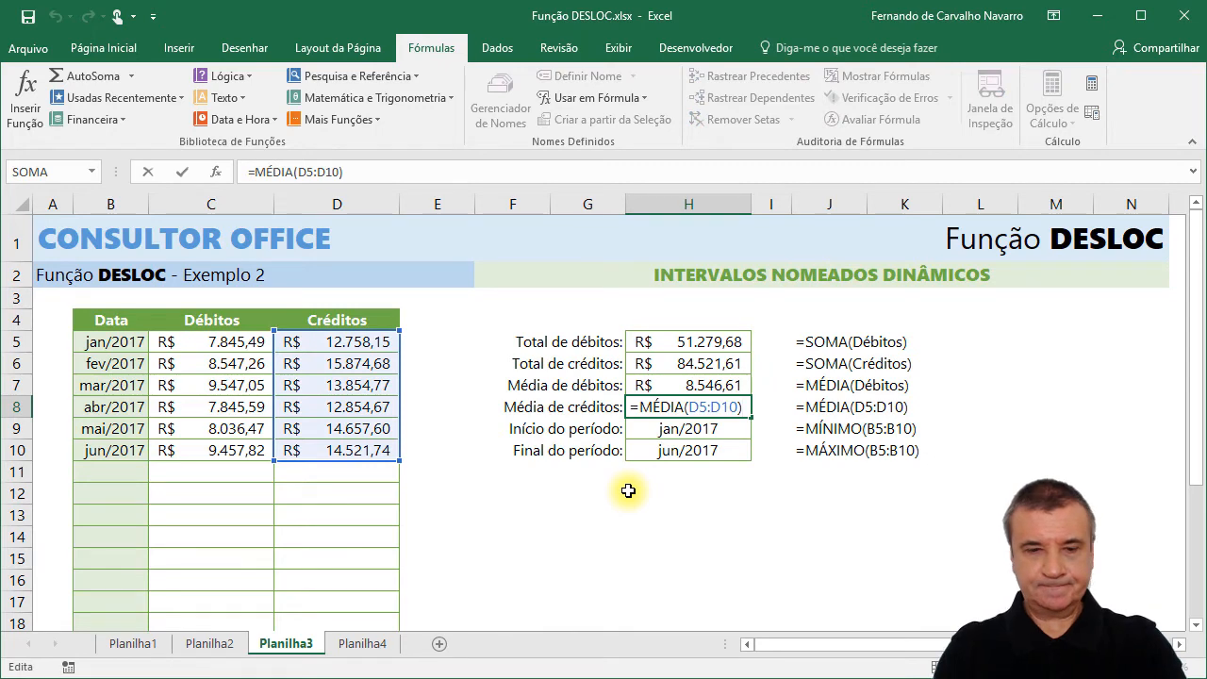
key(BackSpace)
key(BackSpace)
key(BackSpace)
key(BackSpace)
key(BackSpace)
key(BackSpace)
key(BackSpace)
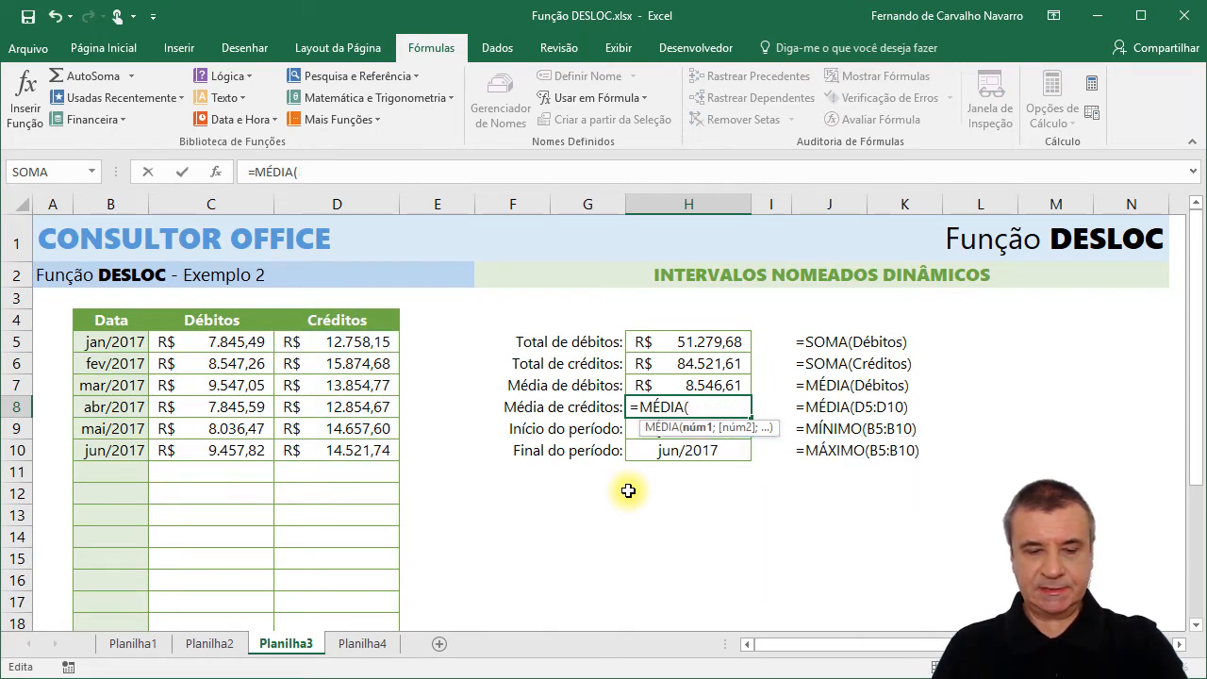
key(F3)
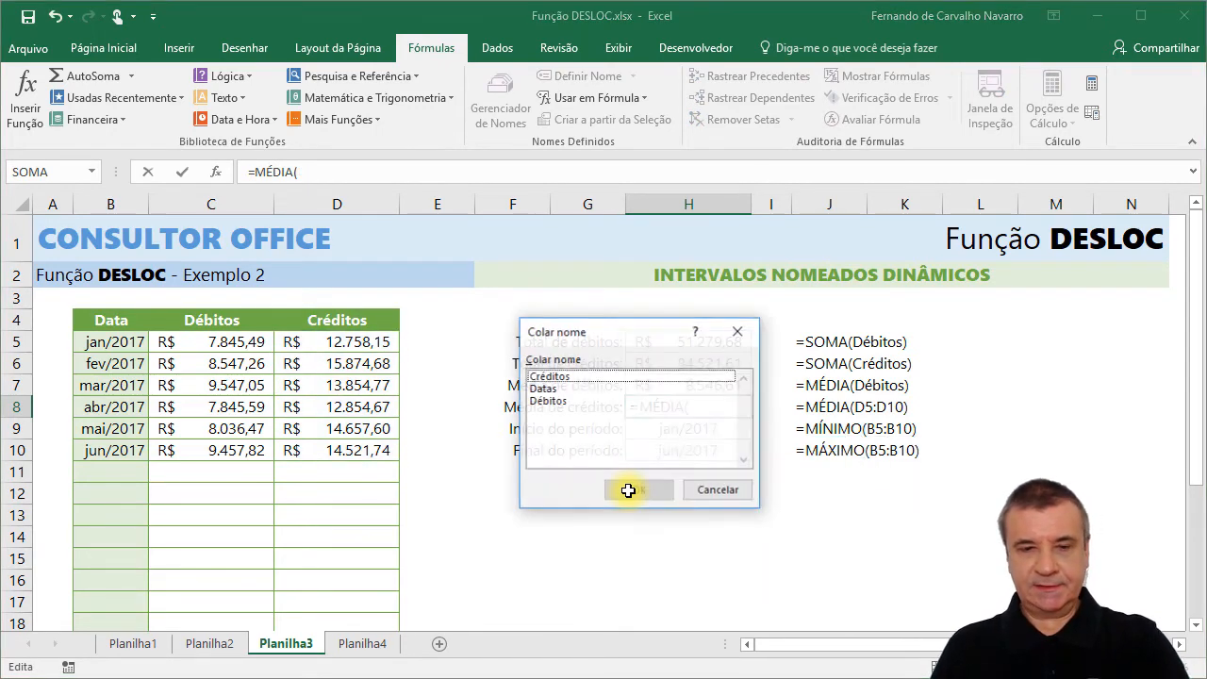
click(546, 378)
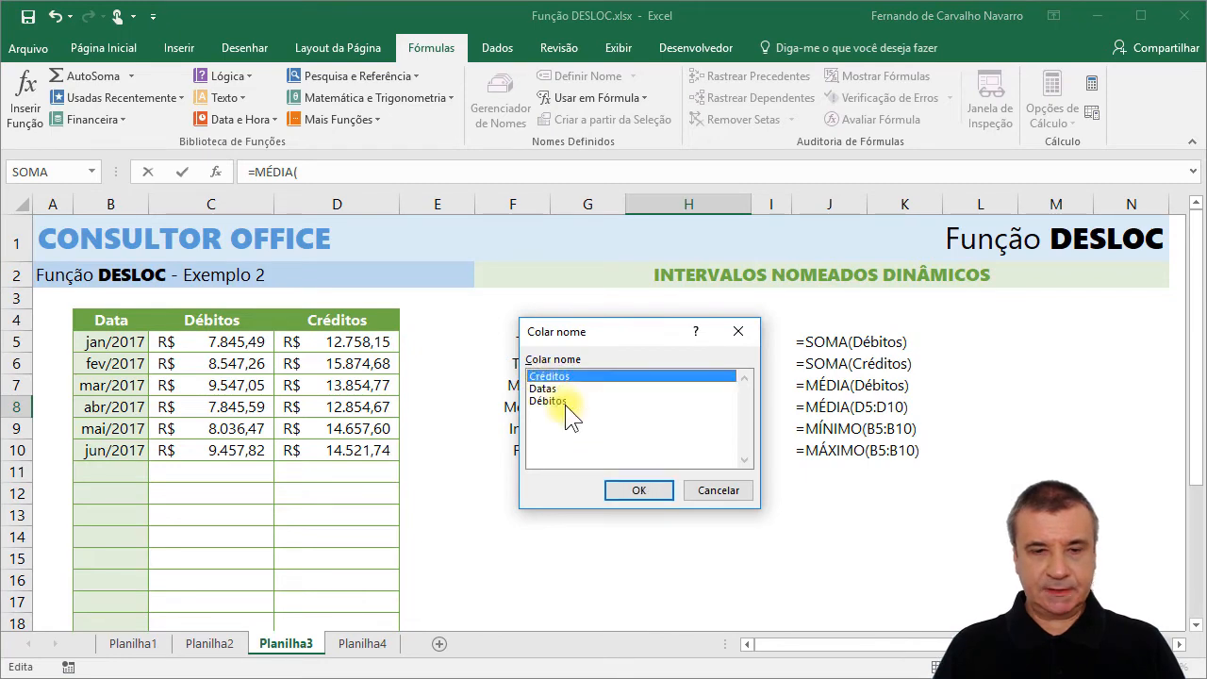
click(632, 488)
key(Return)
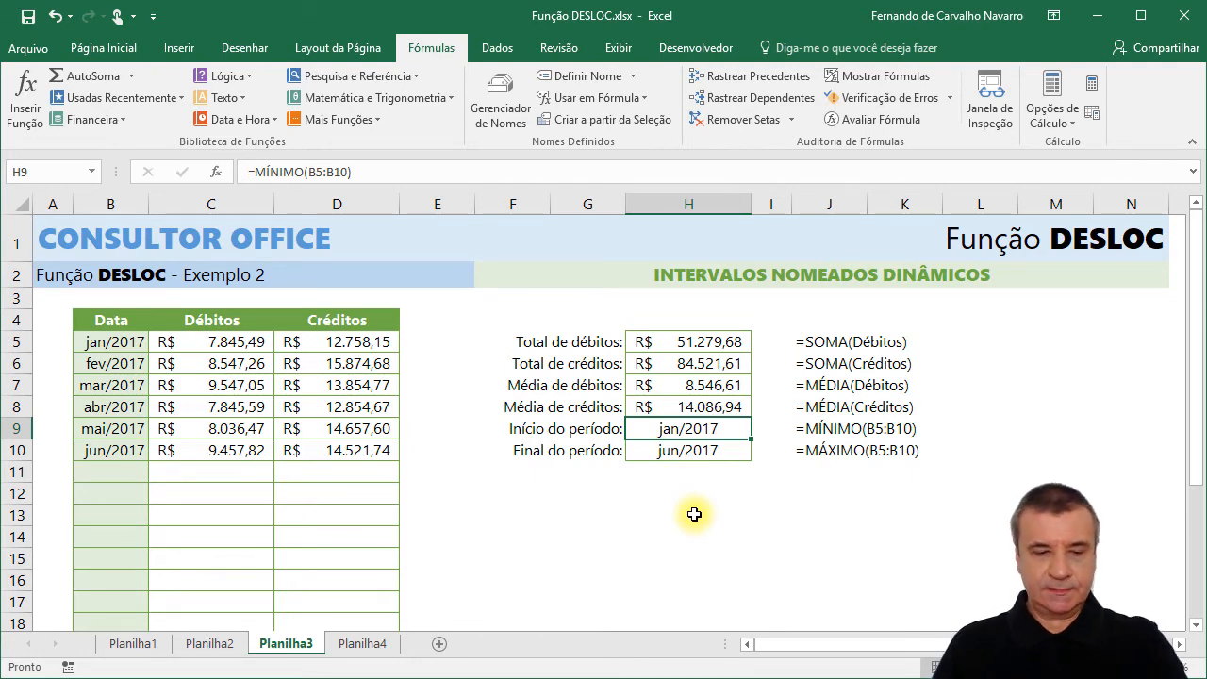
Change the period start formula in H9 to use the defined name Datas as the argument of MÍNIMO.
key(F2)
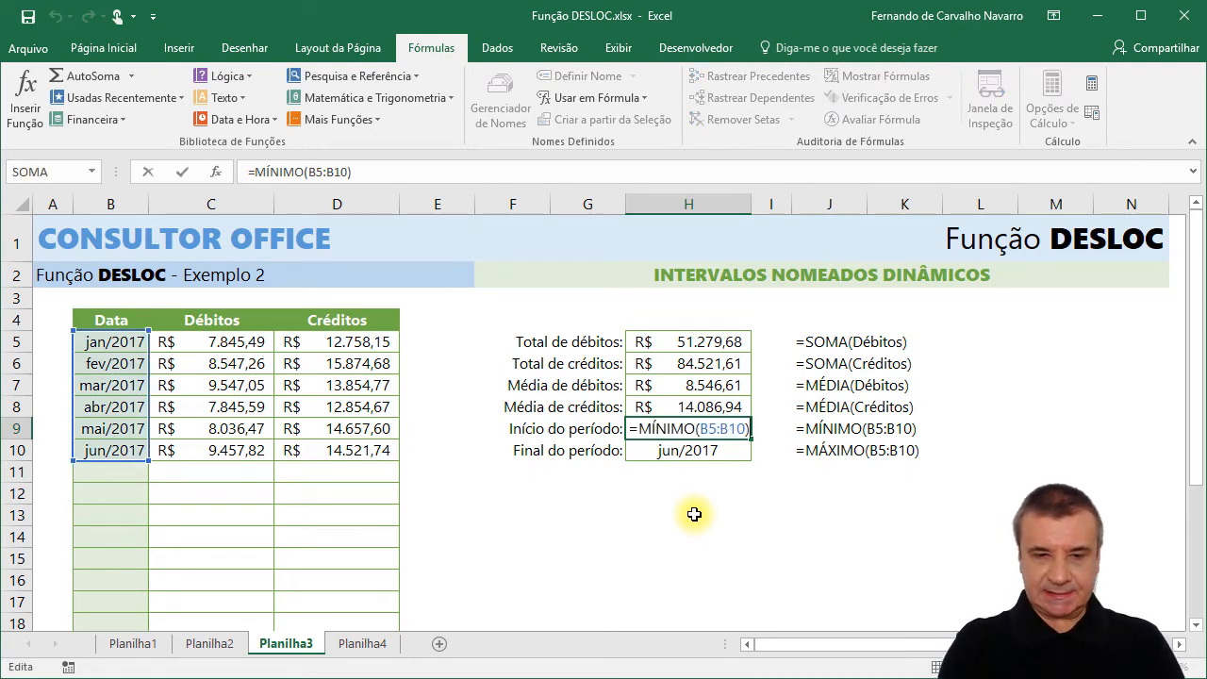
key(BackSpace)
key(BackSpace)
key(BackSpace)
key(BackSpace)
key(BackSpace)
key(BackSpace)
key(BackSpace)
text(d)
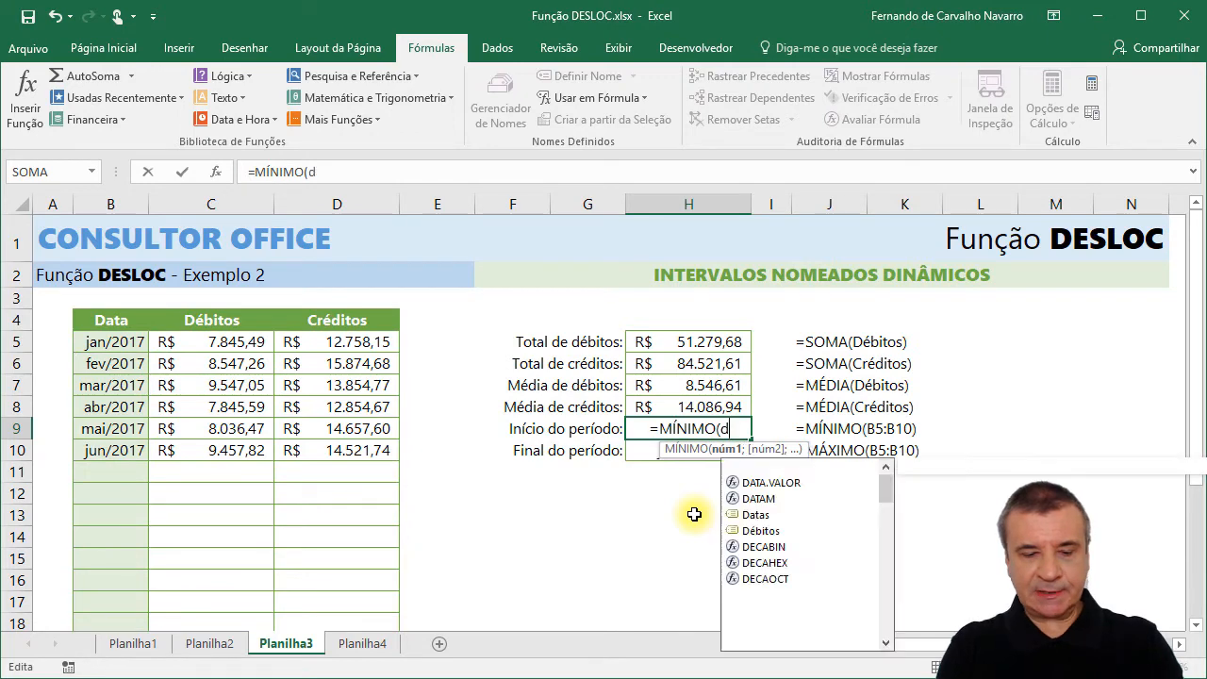
text(at)
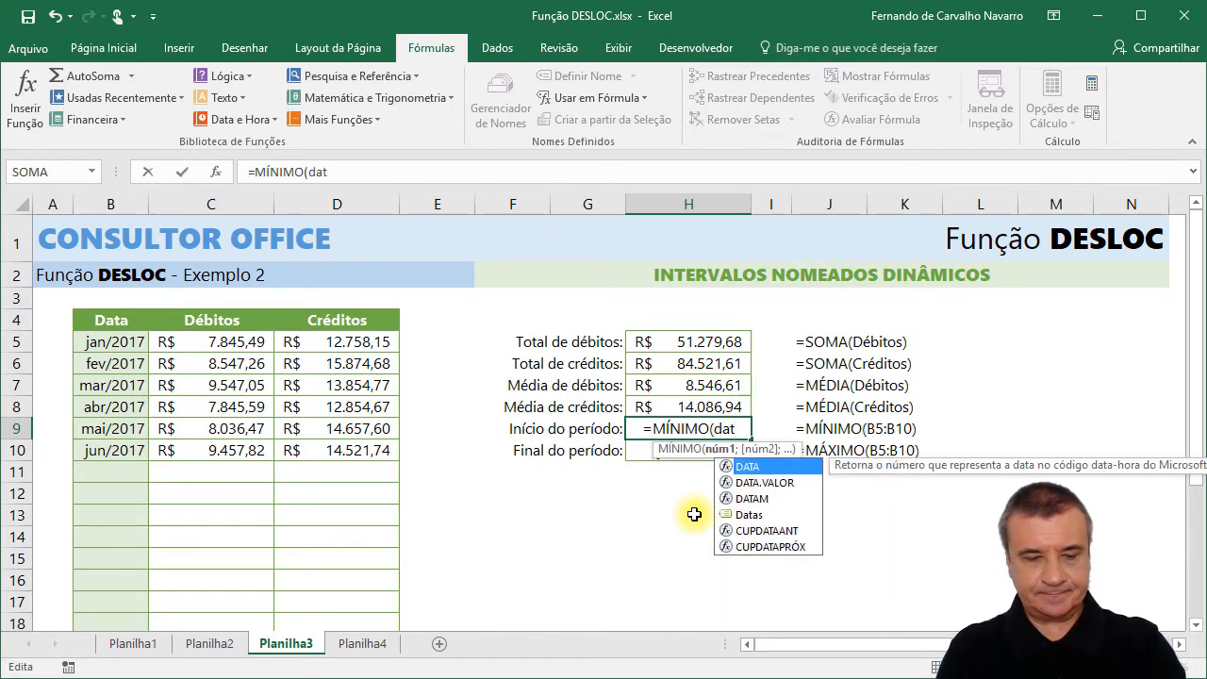
key(Down)
key(Down)
key(Down)
key(Tab)
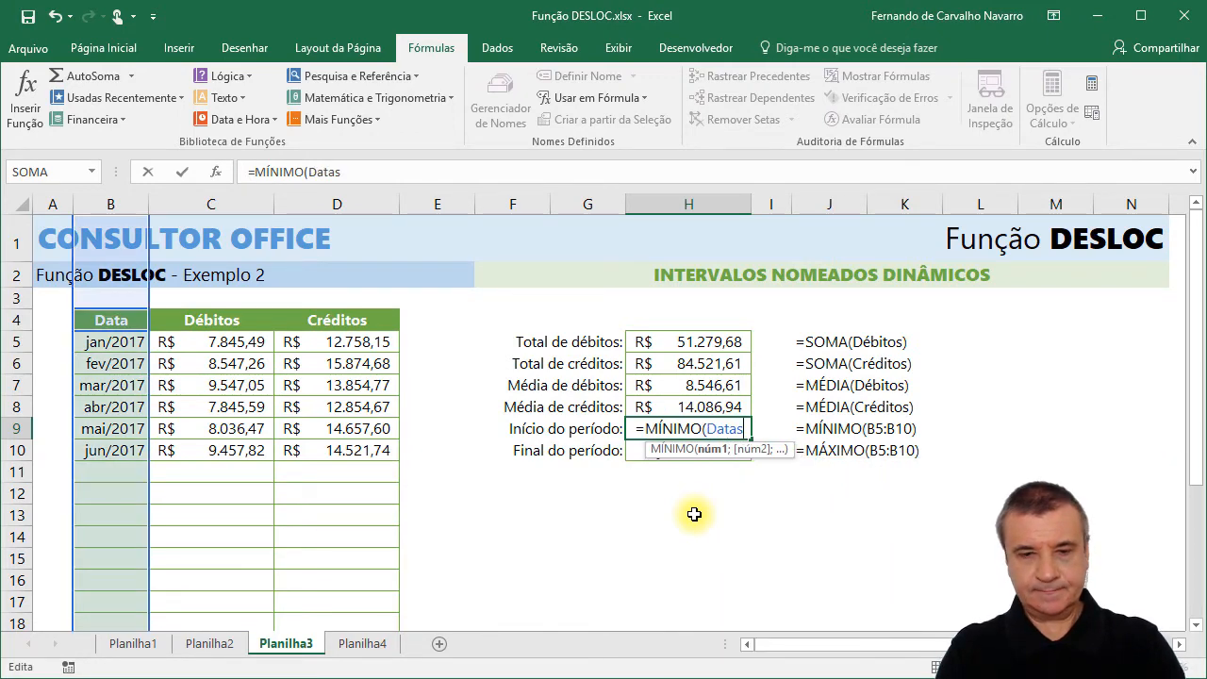
key(Return)
Change the period end formula in H10 to =MÁXIMO(Datas).
text(=)
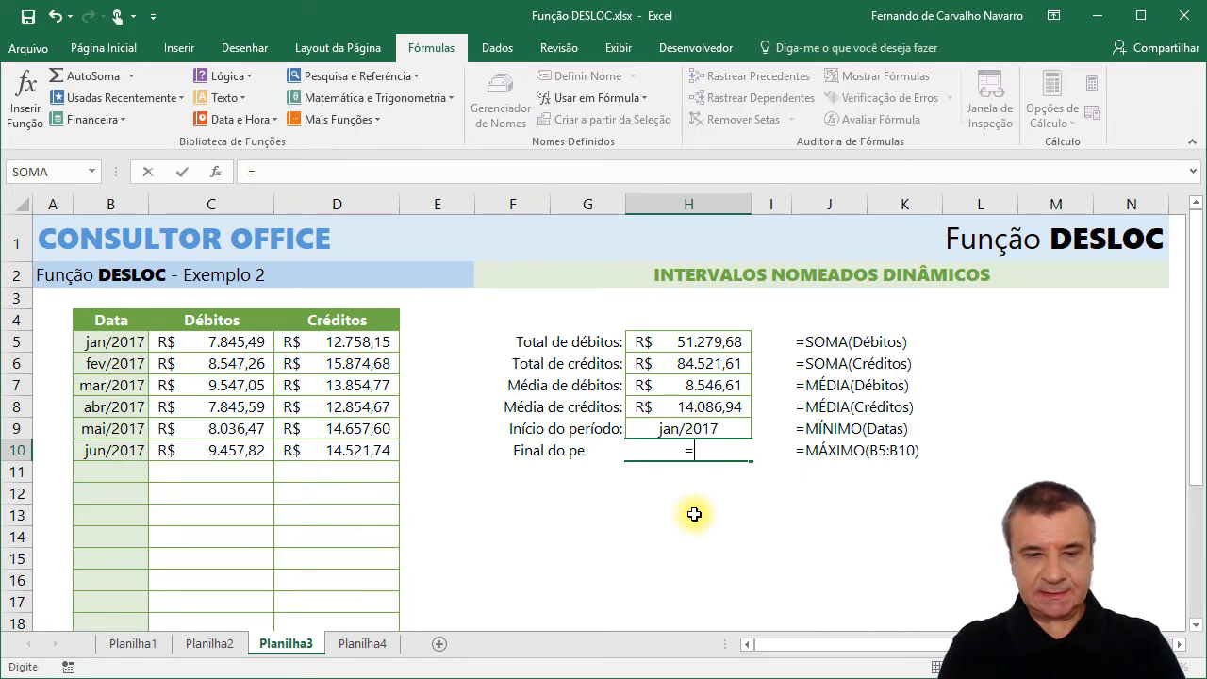
key(Escape)
key(F2)
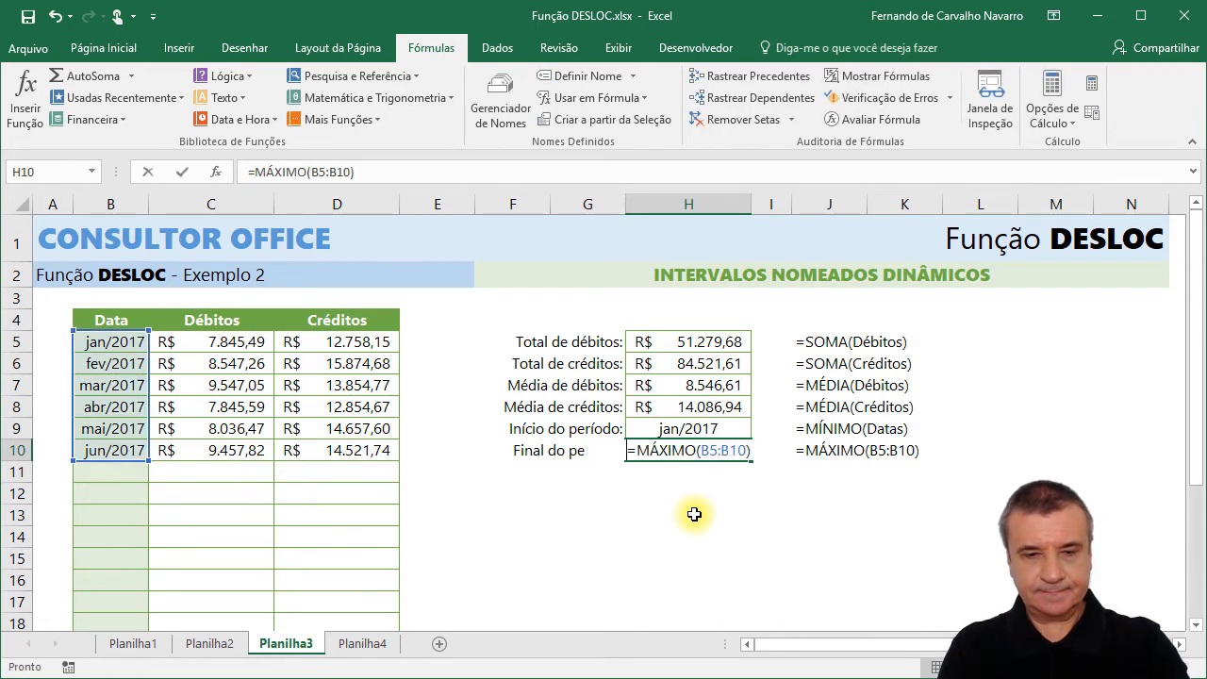
key(BackSpace)
key(BackSpace)
key(BackSpace)
key(BackSpace)
key(BackSpace)
key(BackSpace)
key(BackSpace)
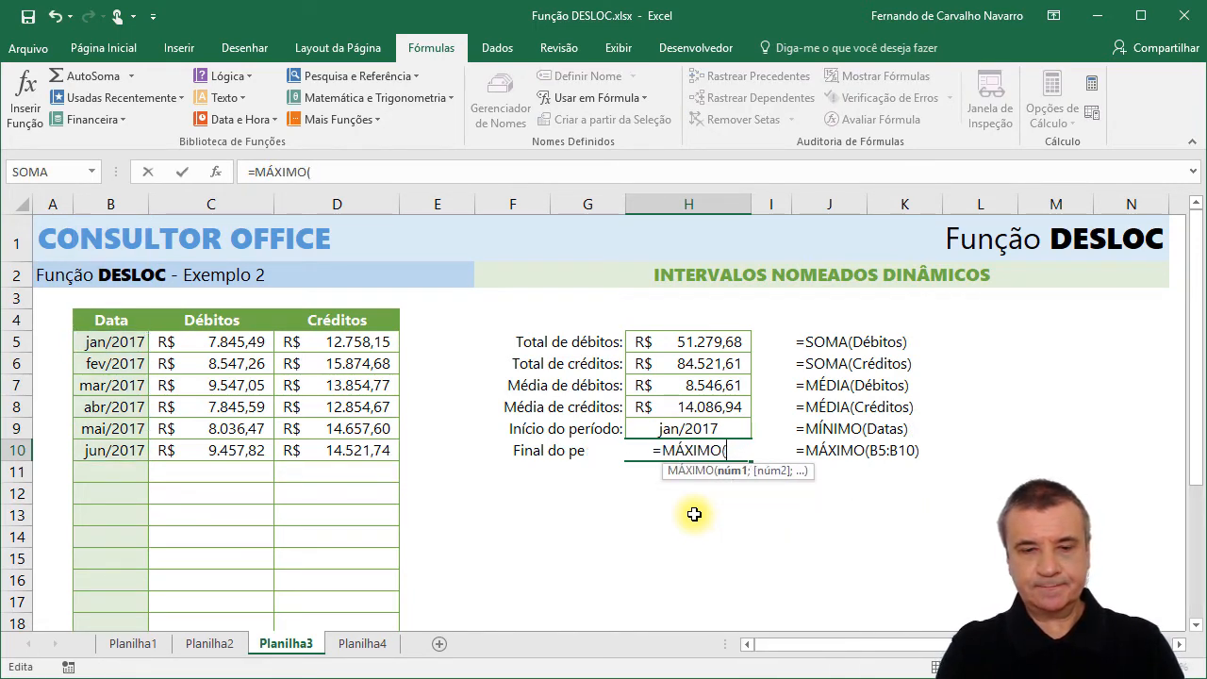
text(datas)
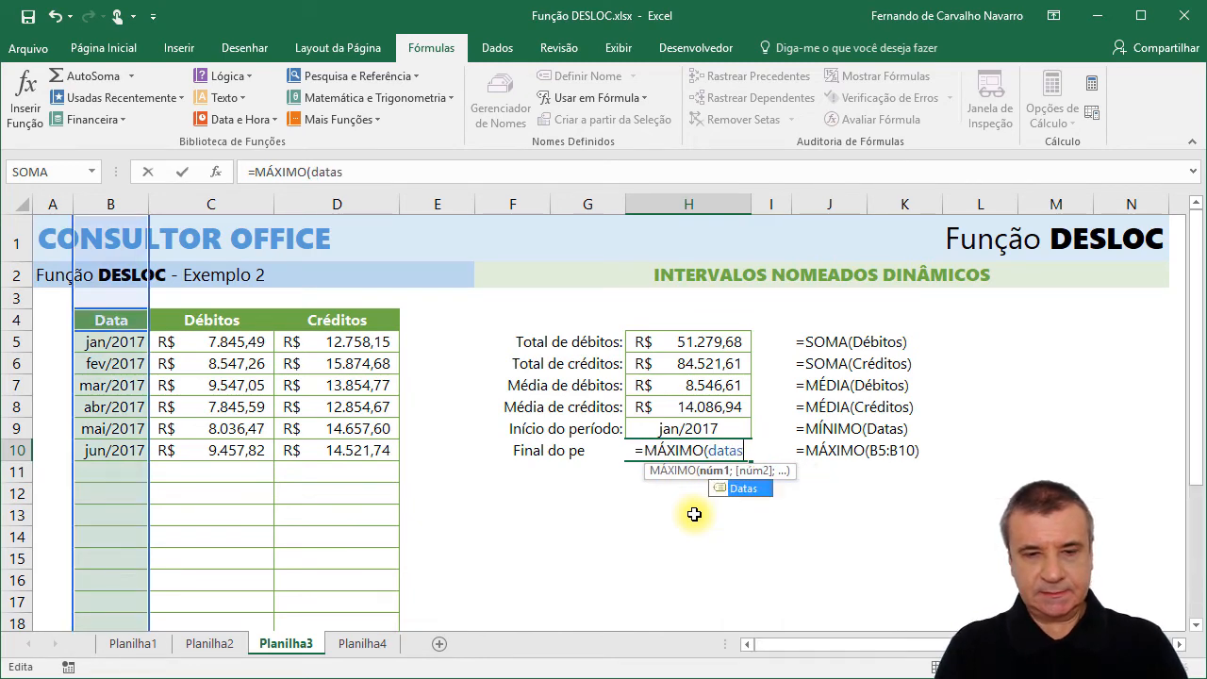
key(Return)
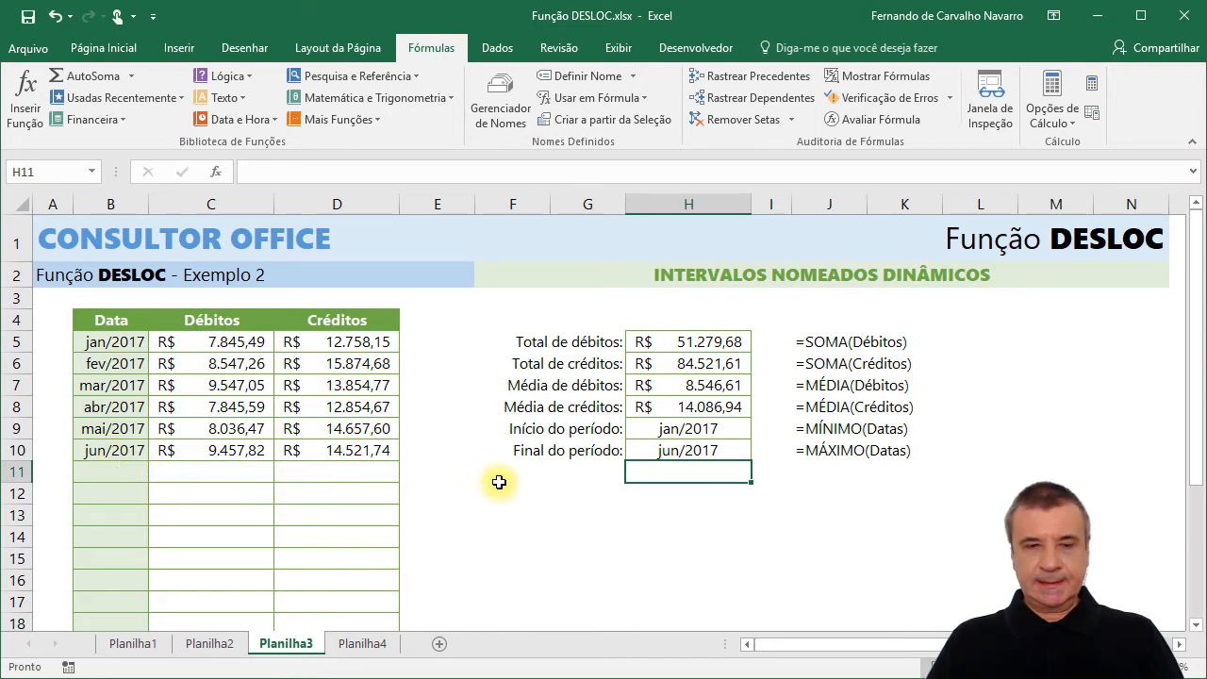
Enter the date jul/2017 in B11, the first empty row of the table.
click(102, 469)
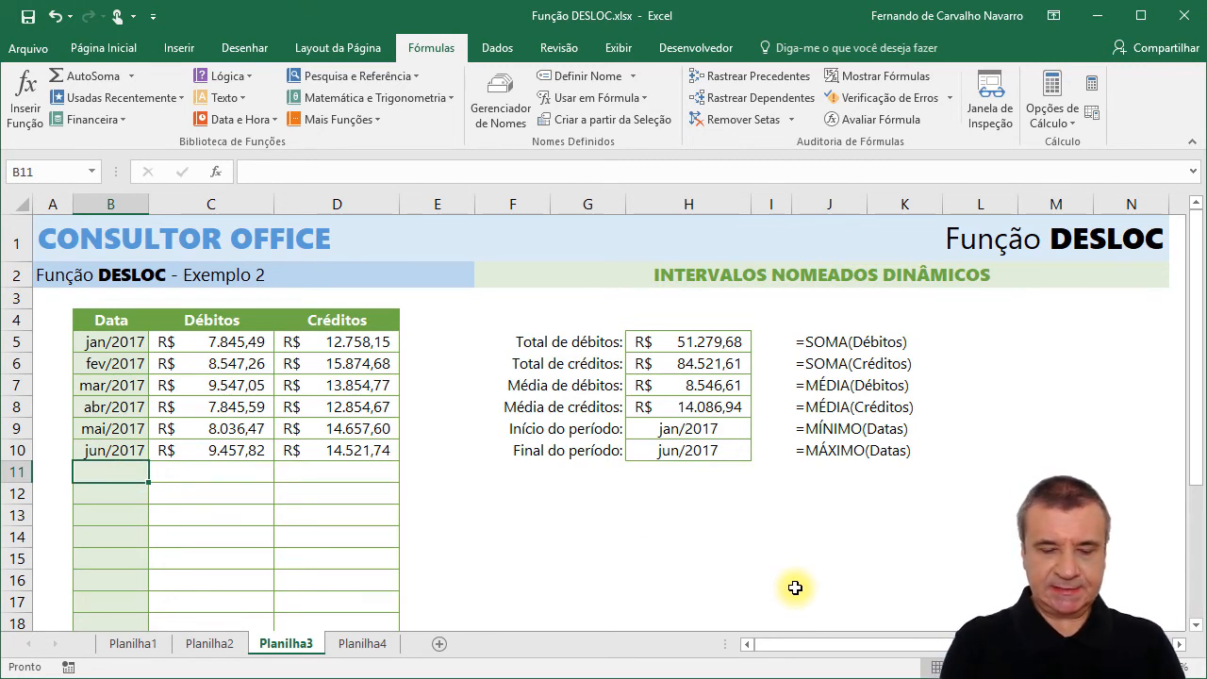
text(jul/2)
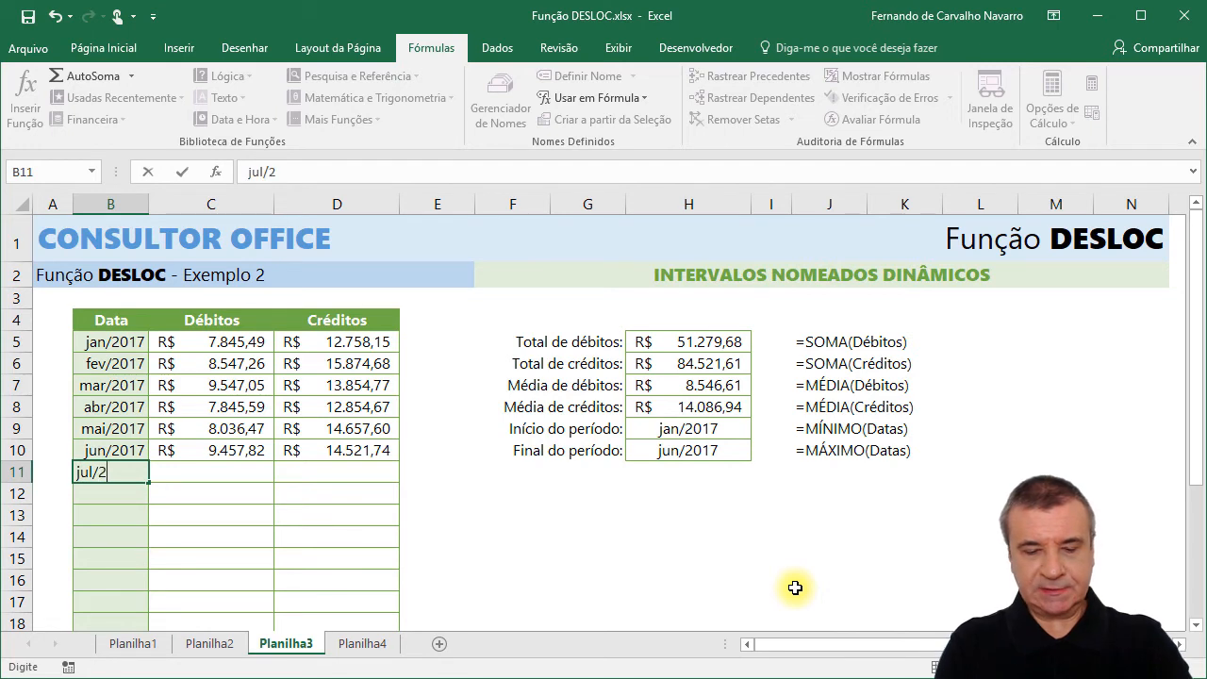
text(017)
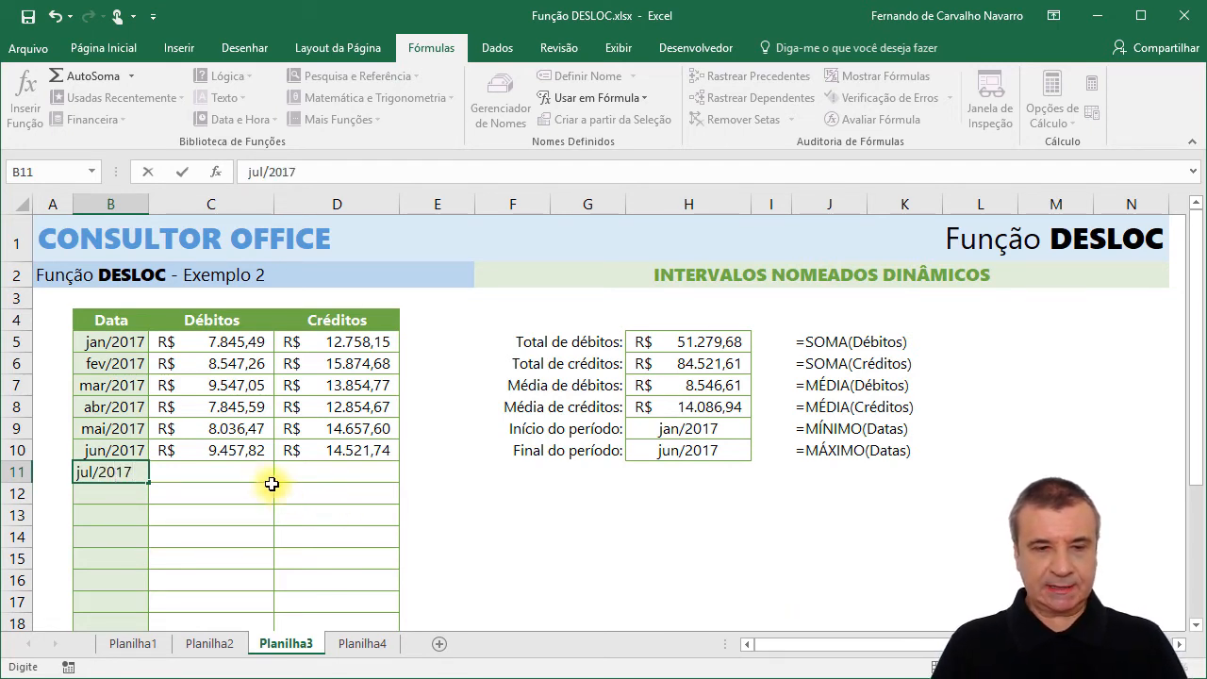
Fill in the jul/2017 row with a debit of 12000 in C11 and a credit of 20000 in D11.
click(235, 471)
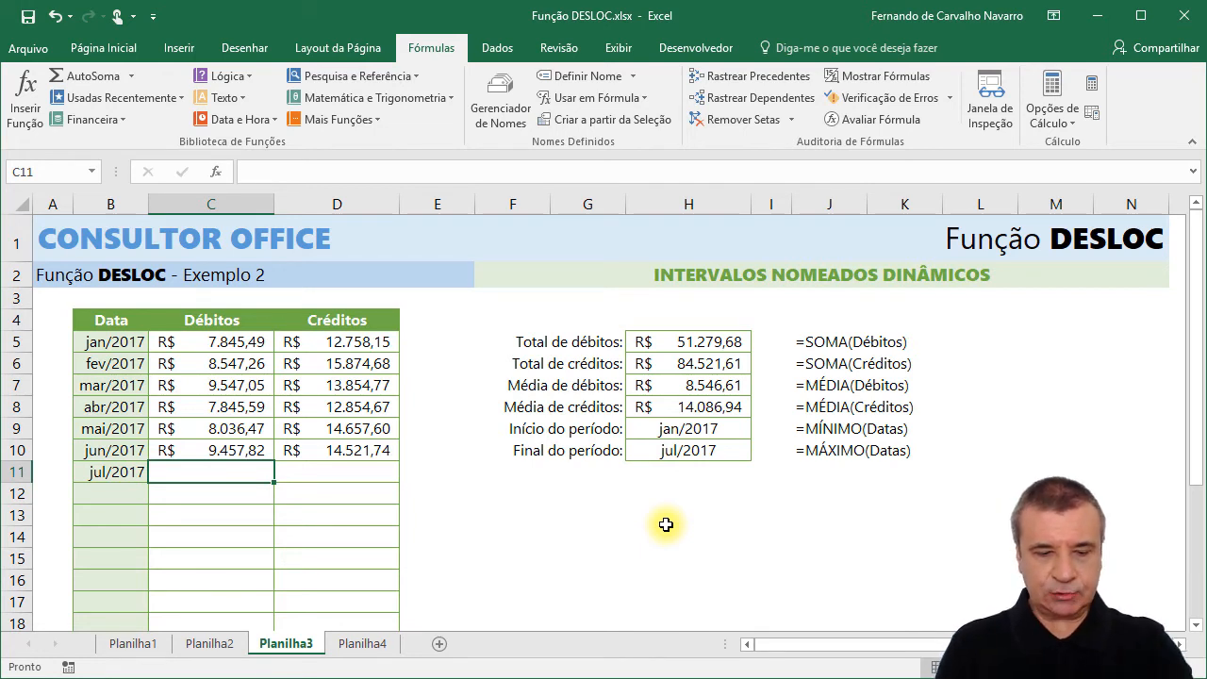
text(1200)
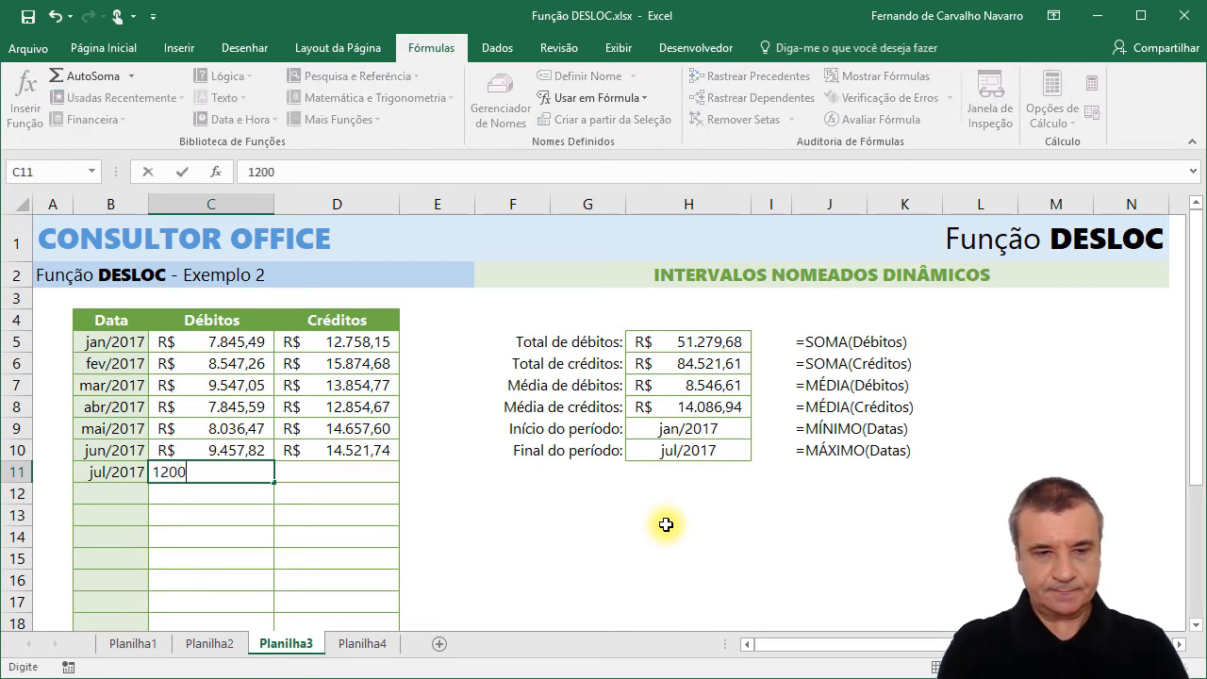
text(0)
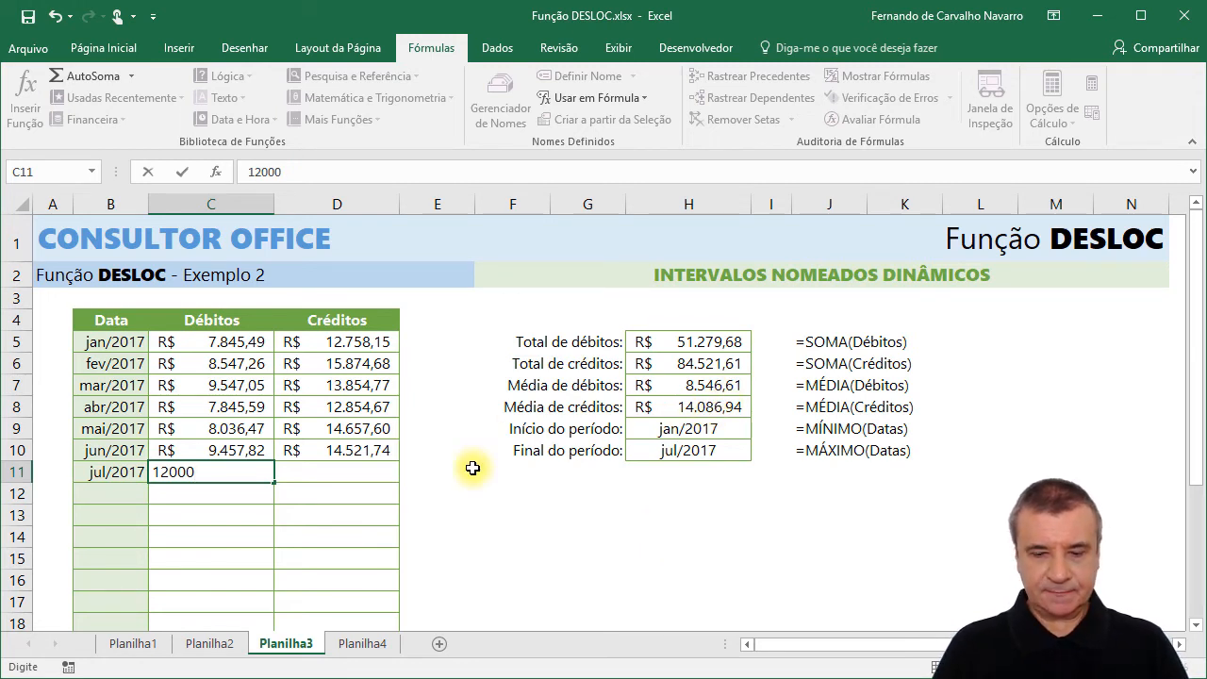
key(Return)
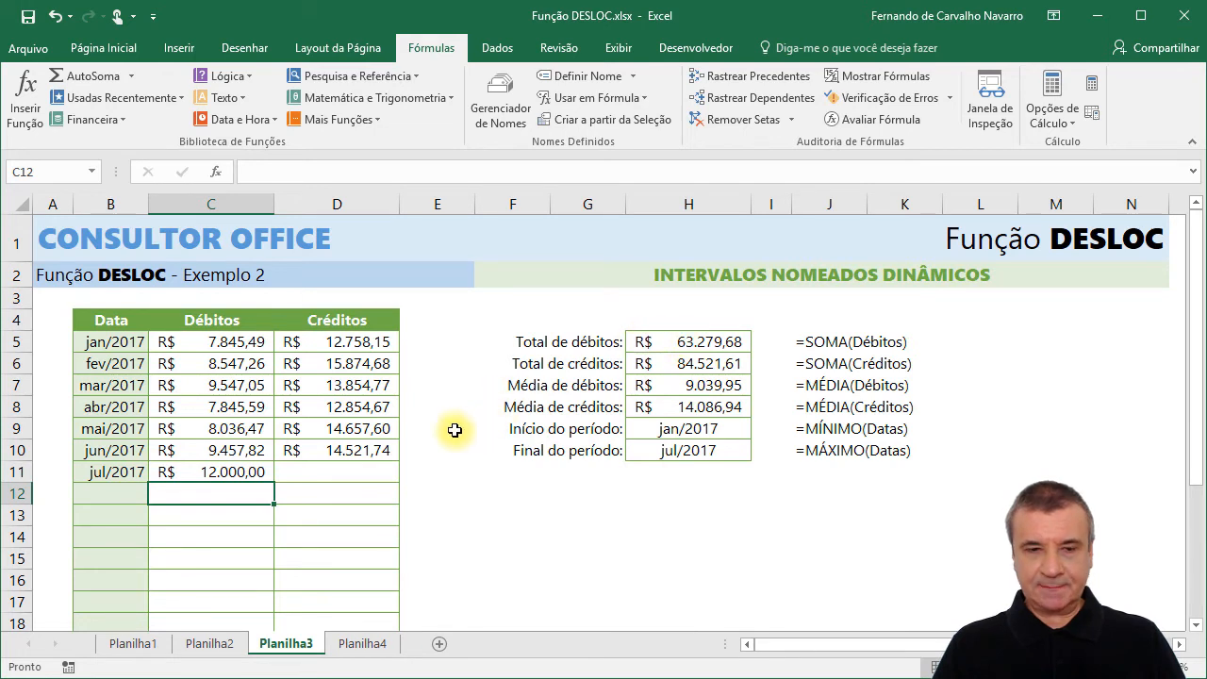
click(361, 469)
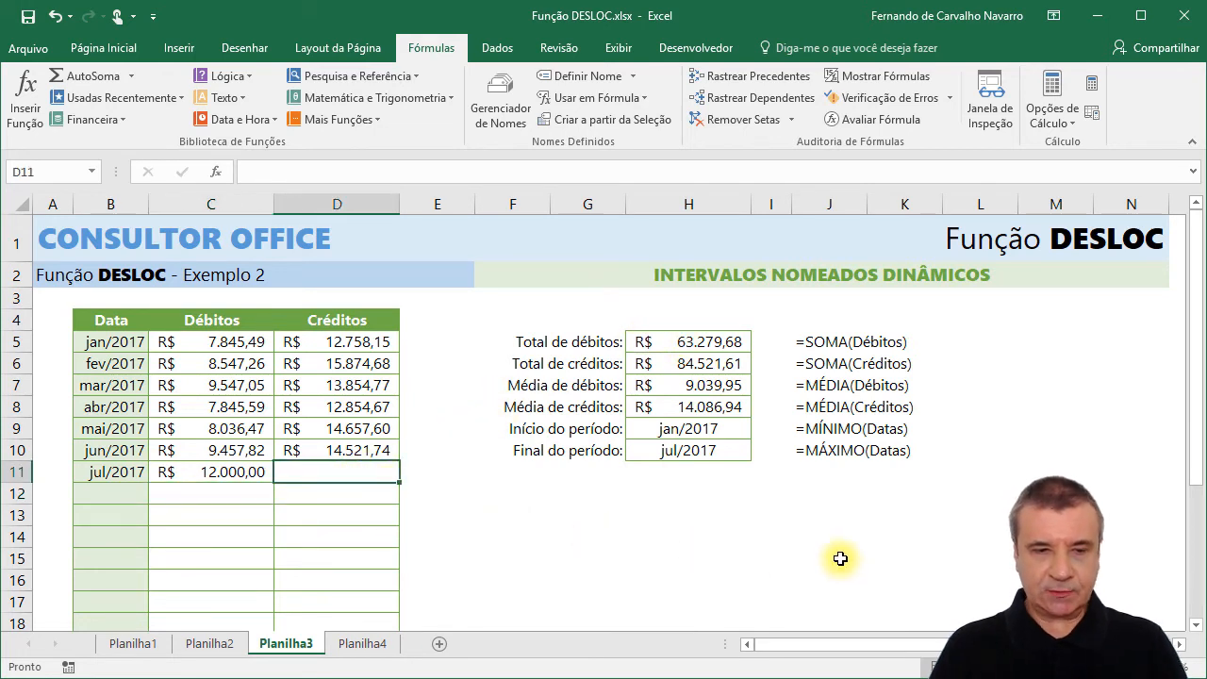
text(20000)
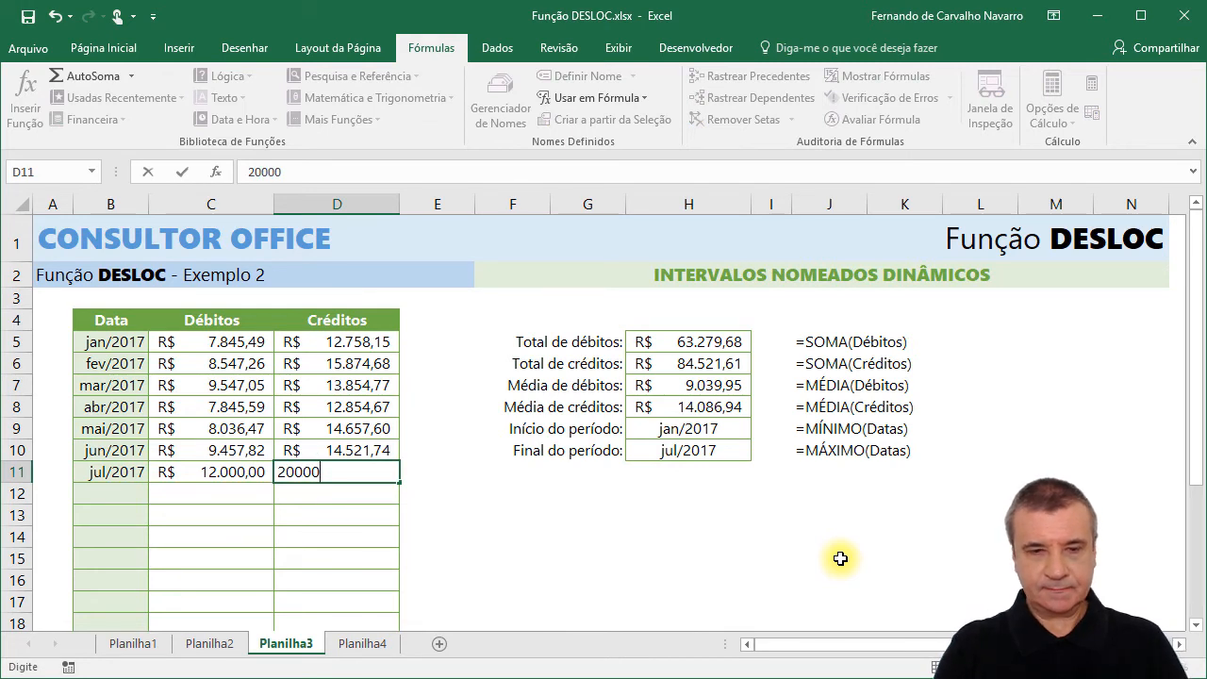
key(Return)
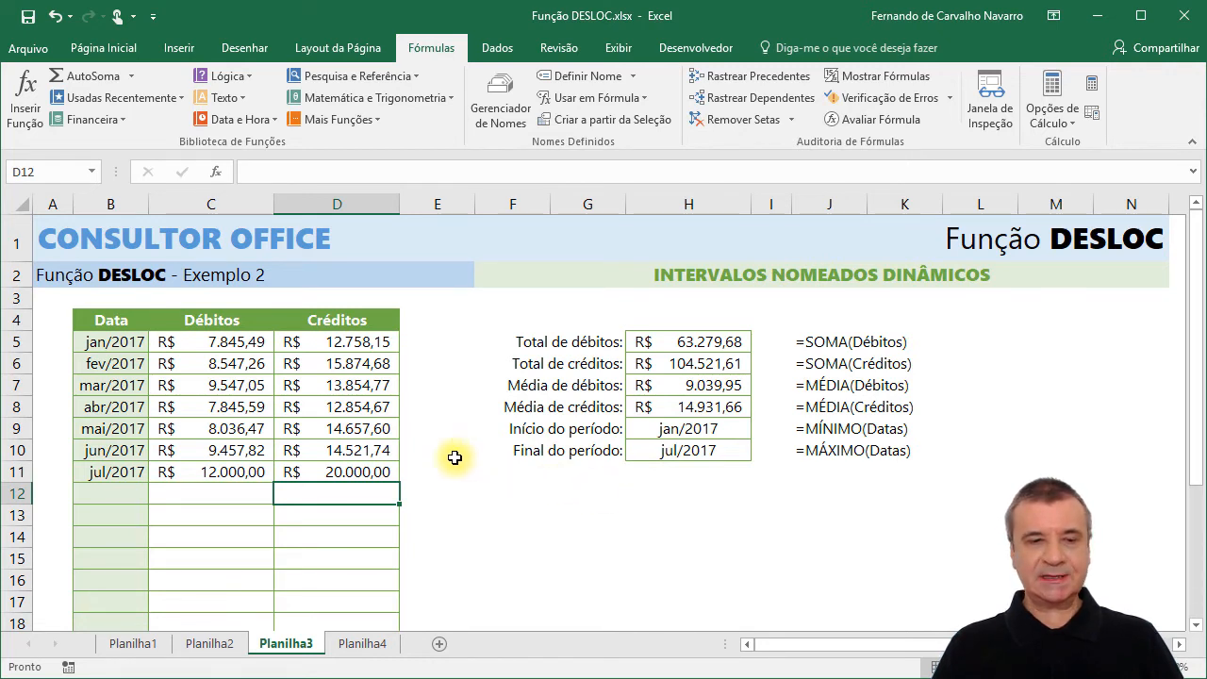
Add the label "Total de lançamentos:" in G11 below the period end label.
click(598, 475)
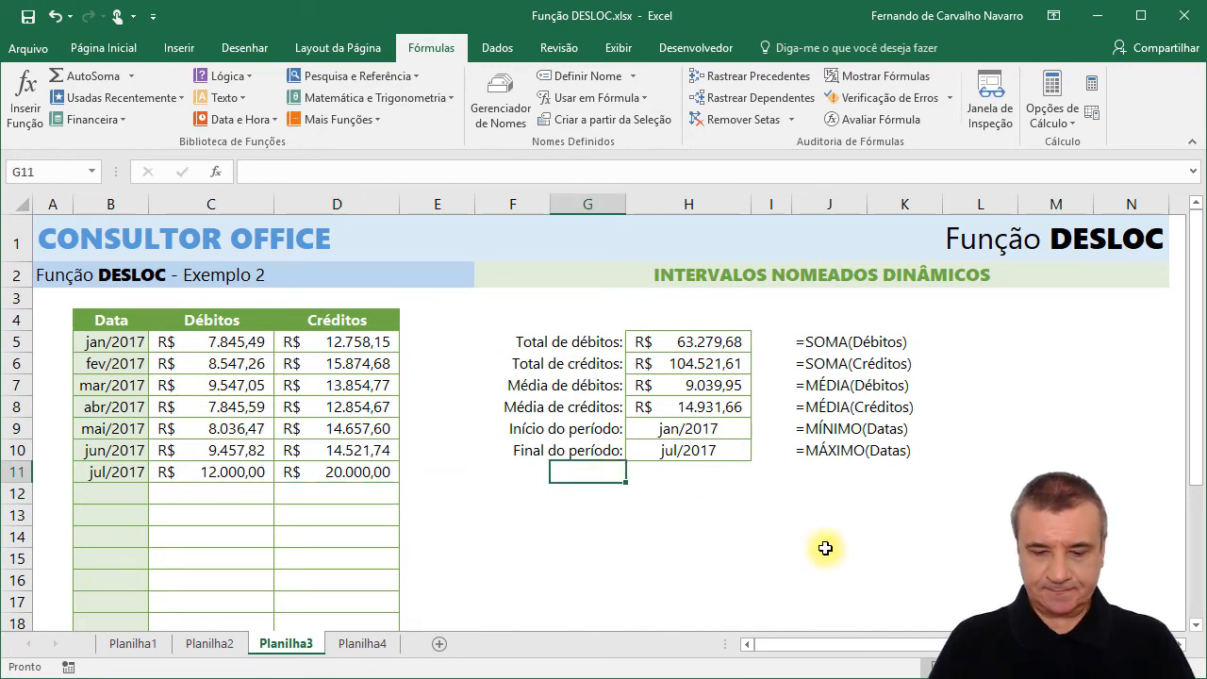
text(Totaç)
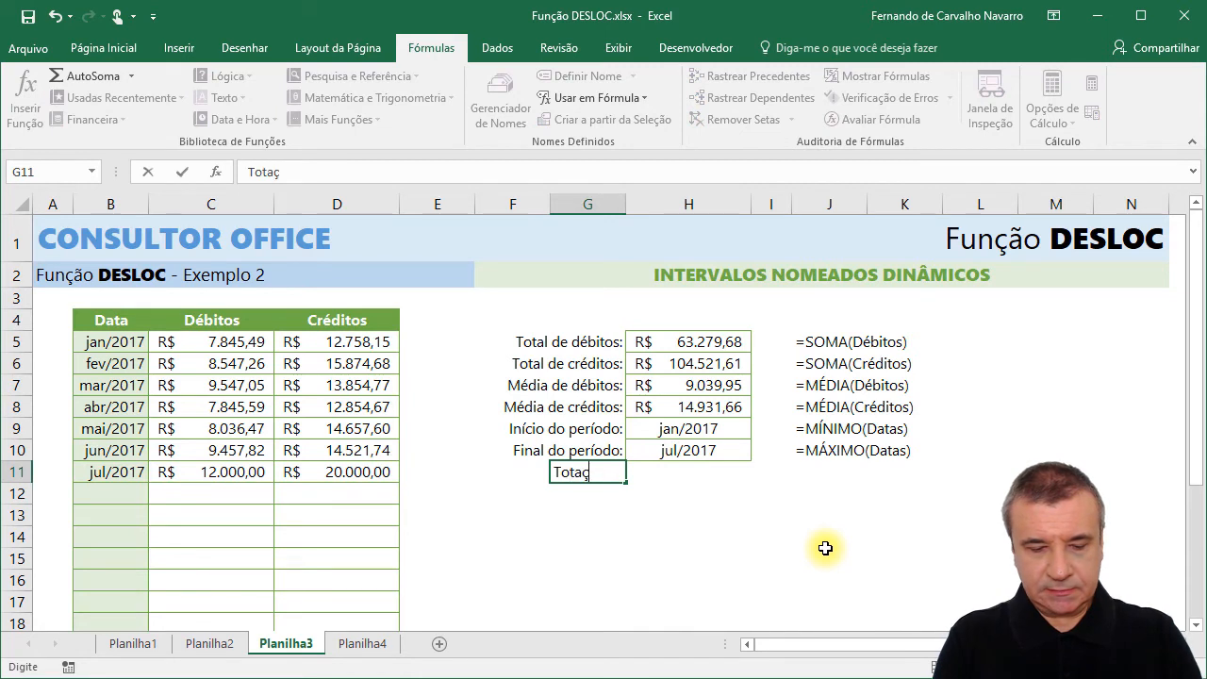
key(BackSpace)
text(l )
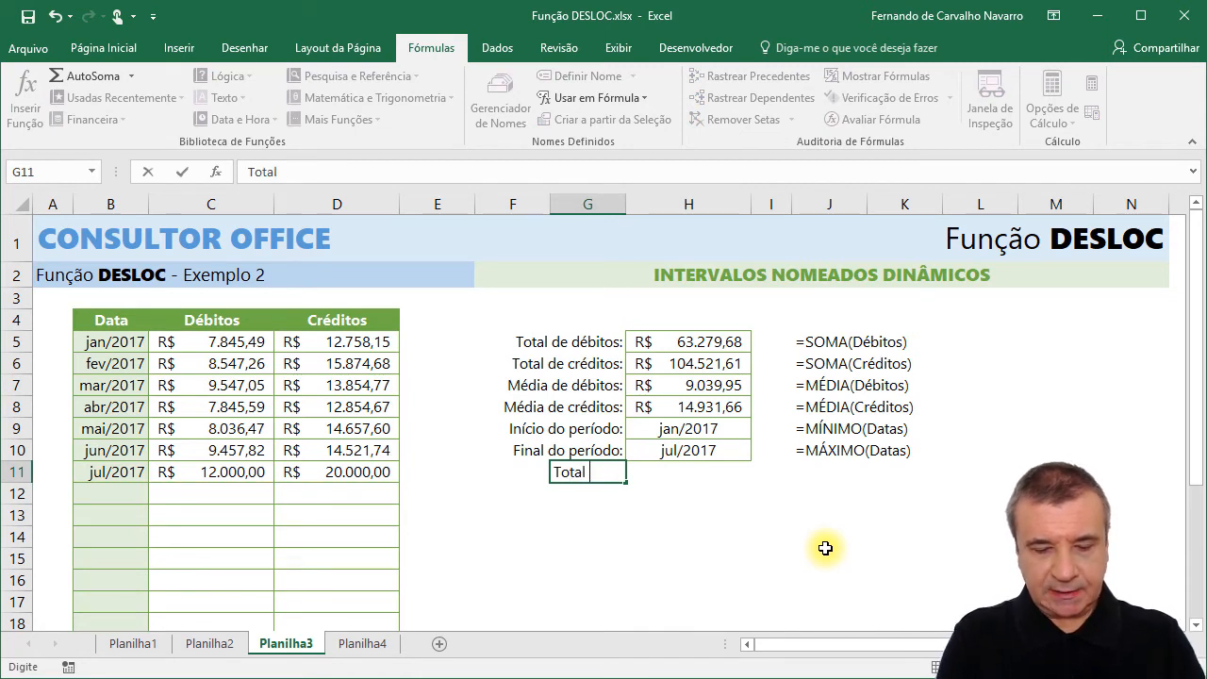
text(de lançamentos)
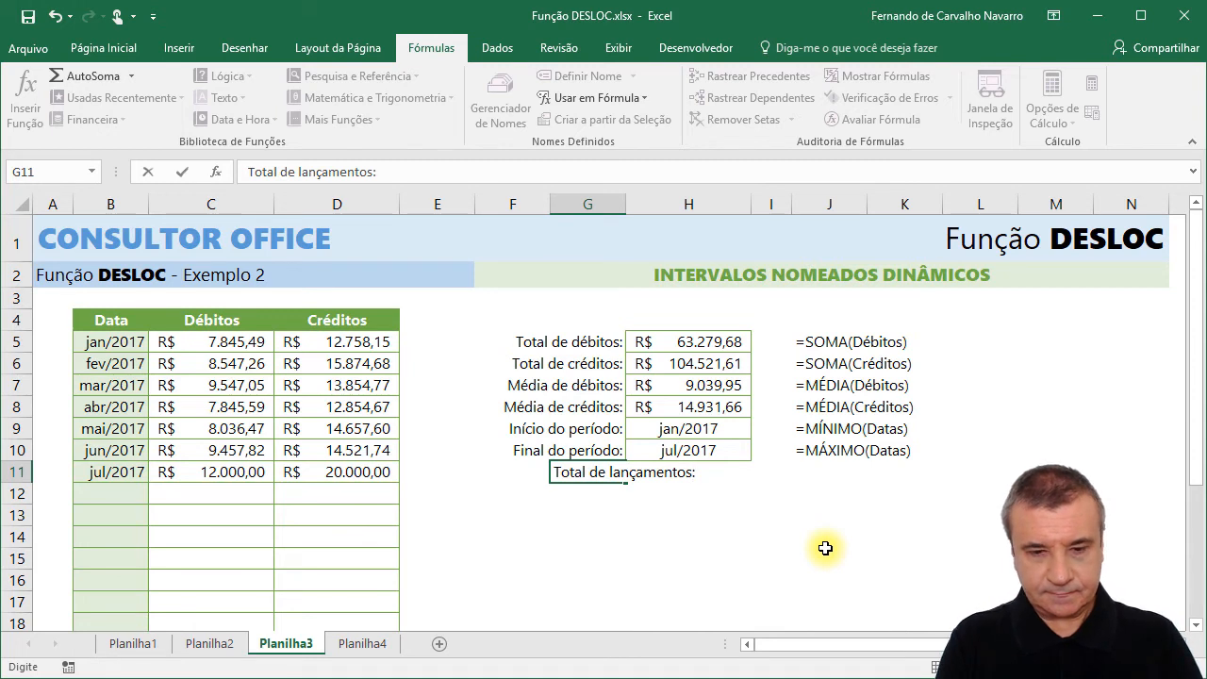
text(:)
key(Return)
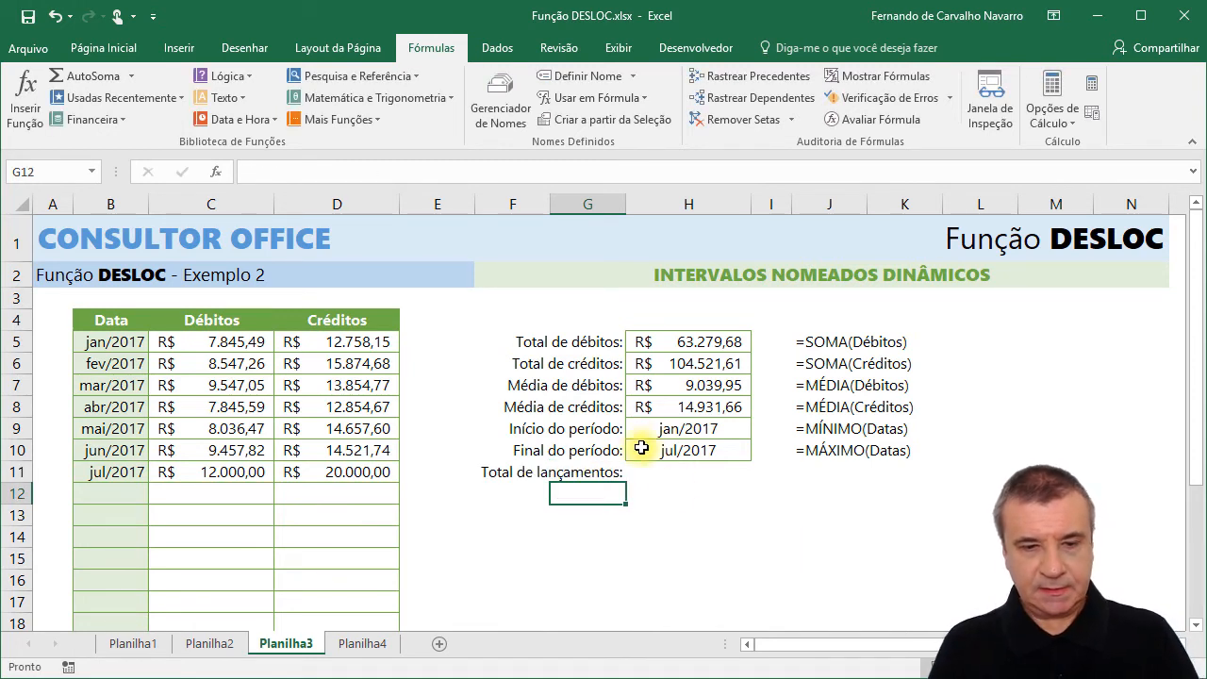
Enter the formula =CONT.NÚM(Datas) in H11 to count the table entries.
click(675, 474)
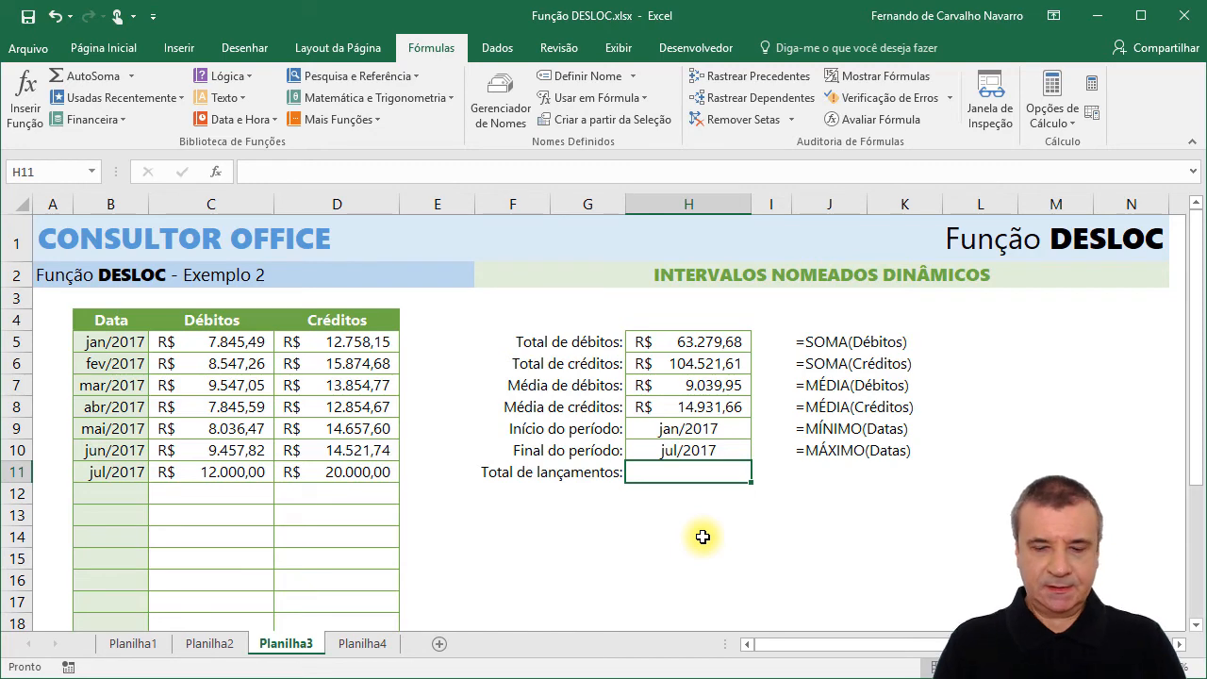
text(=cont)
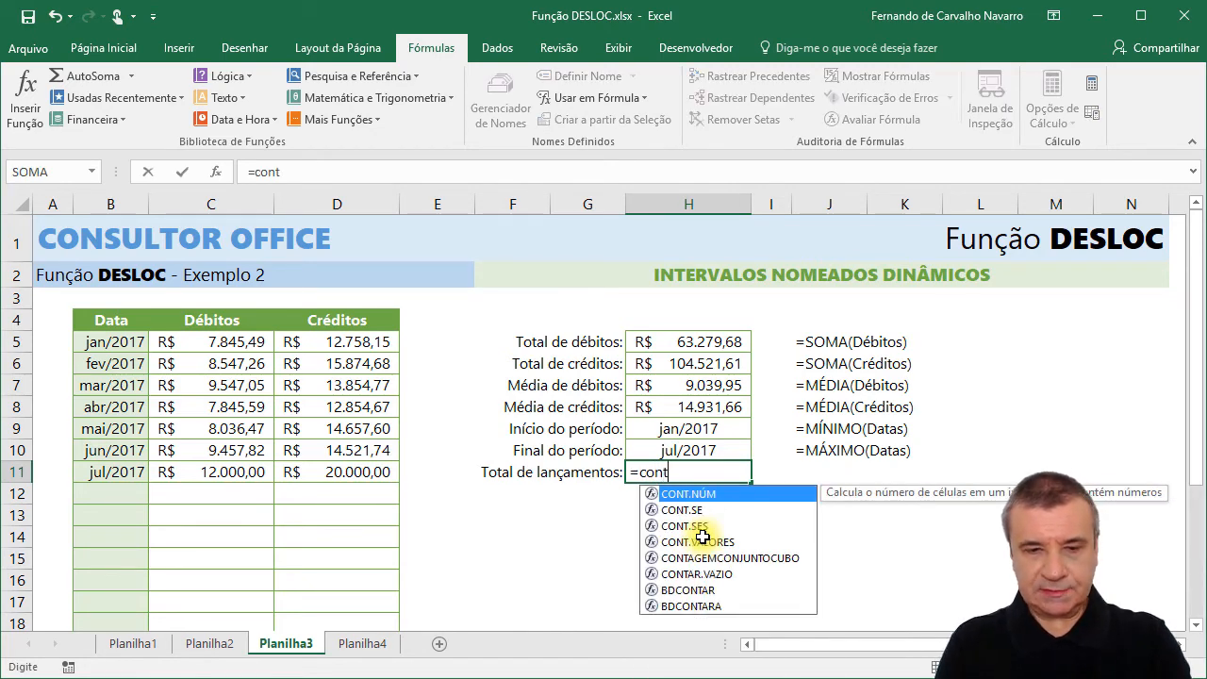
text(.n)
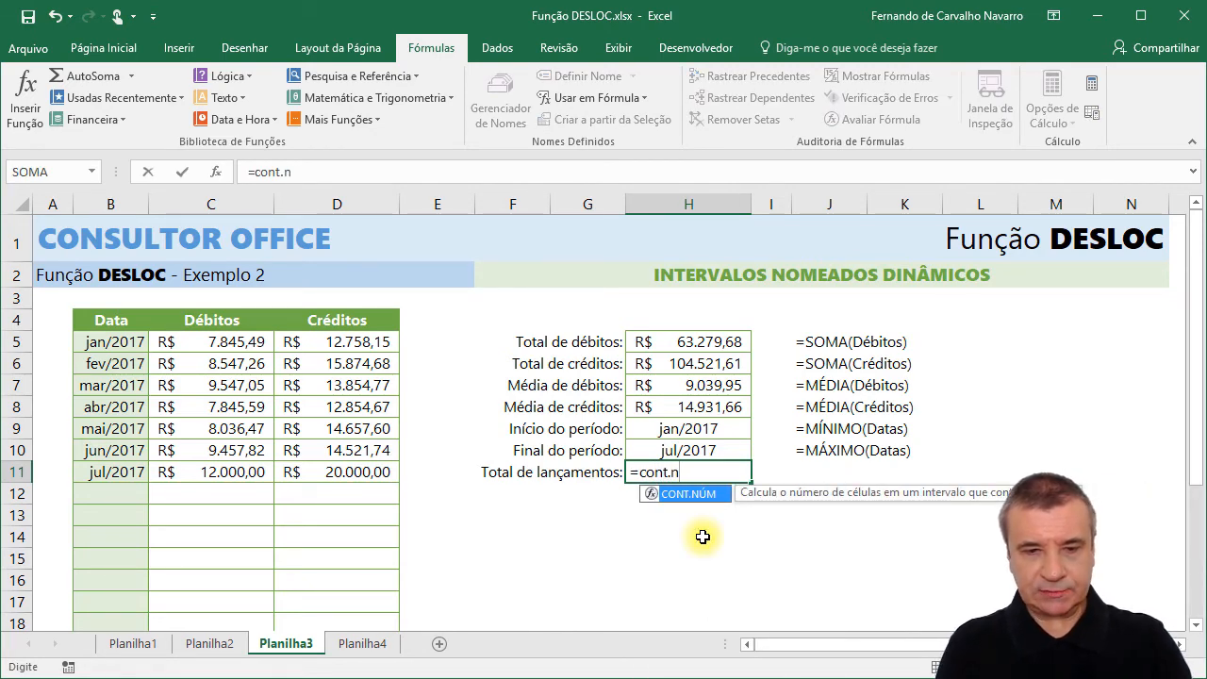
key(Tab)
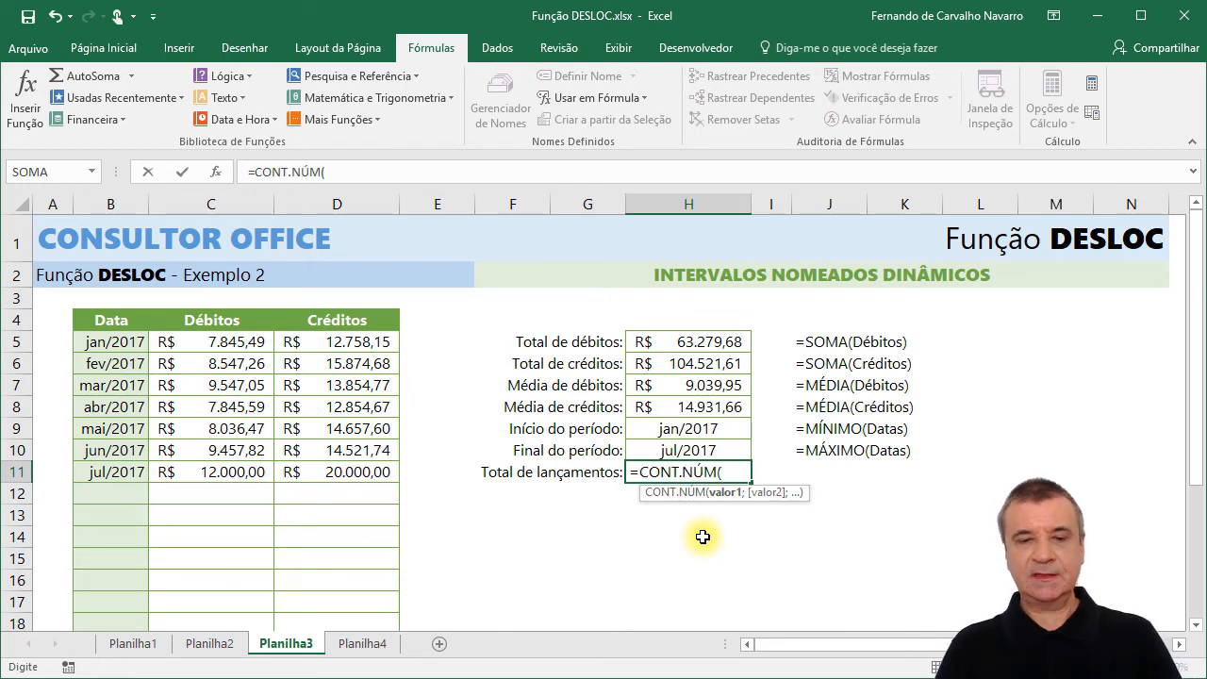
text(Dat)
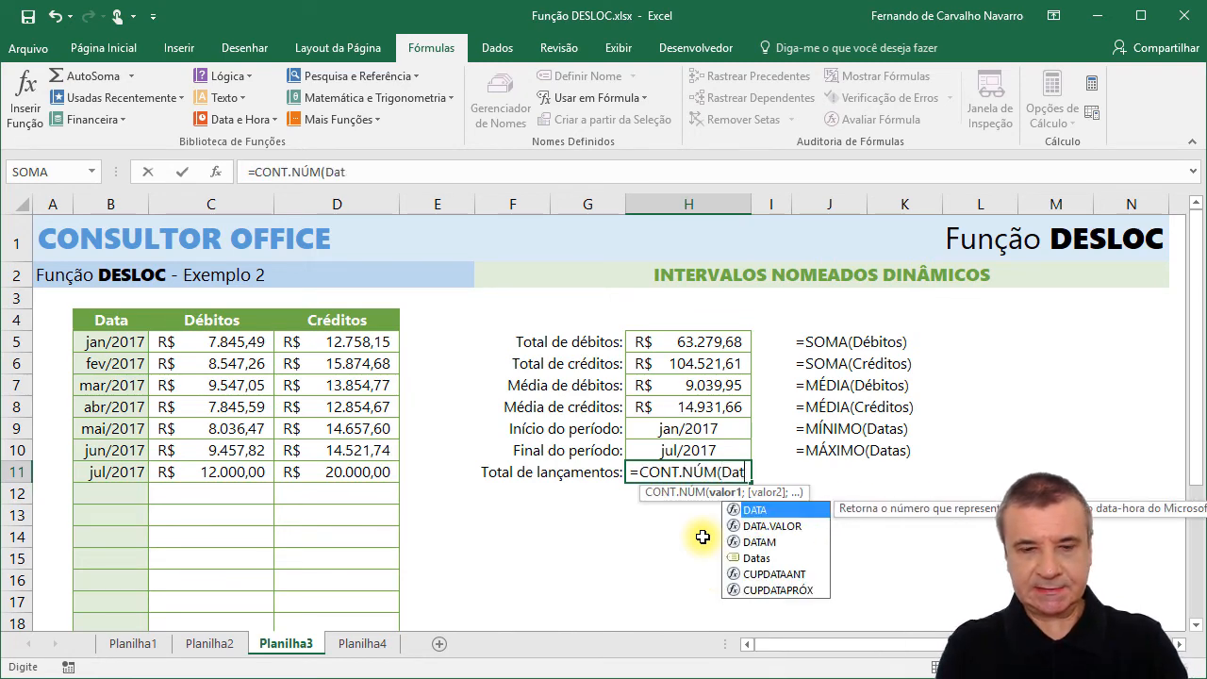
text(as))
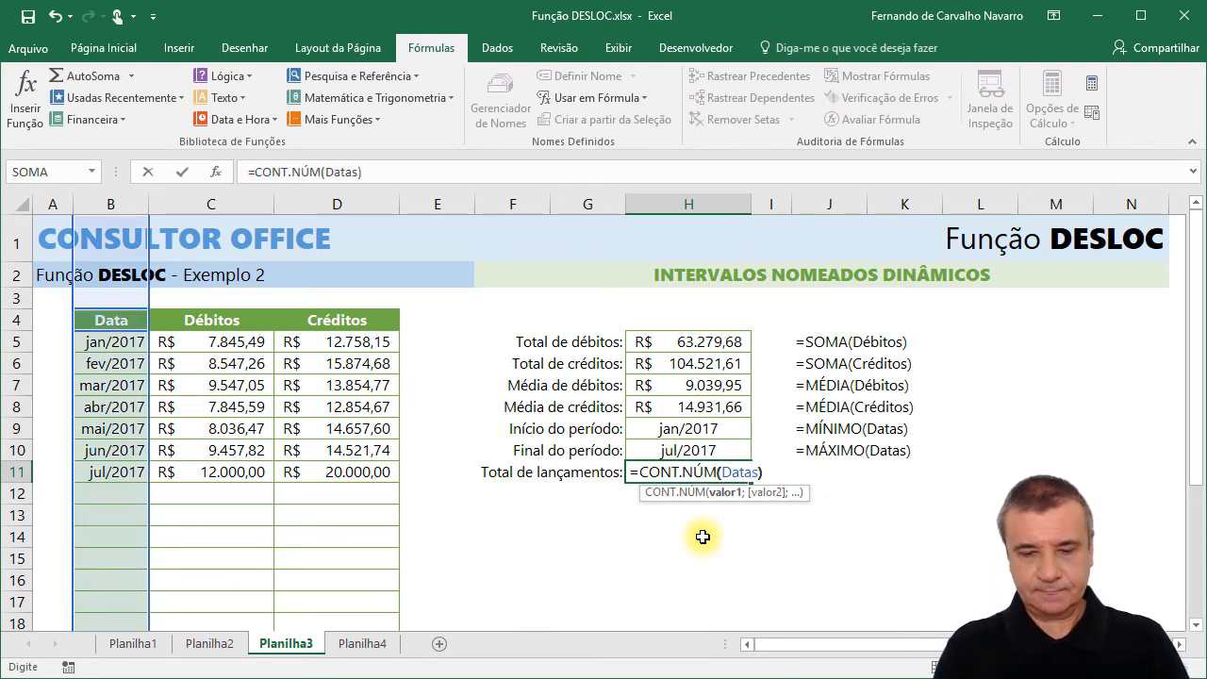
key(Return)
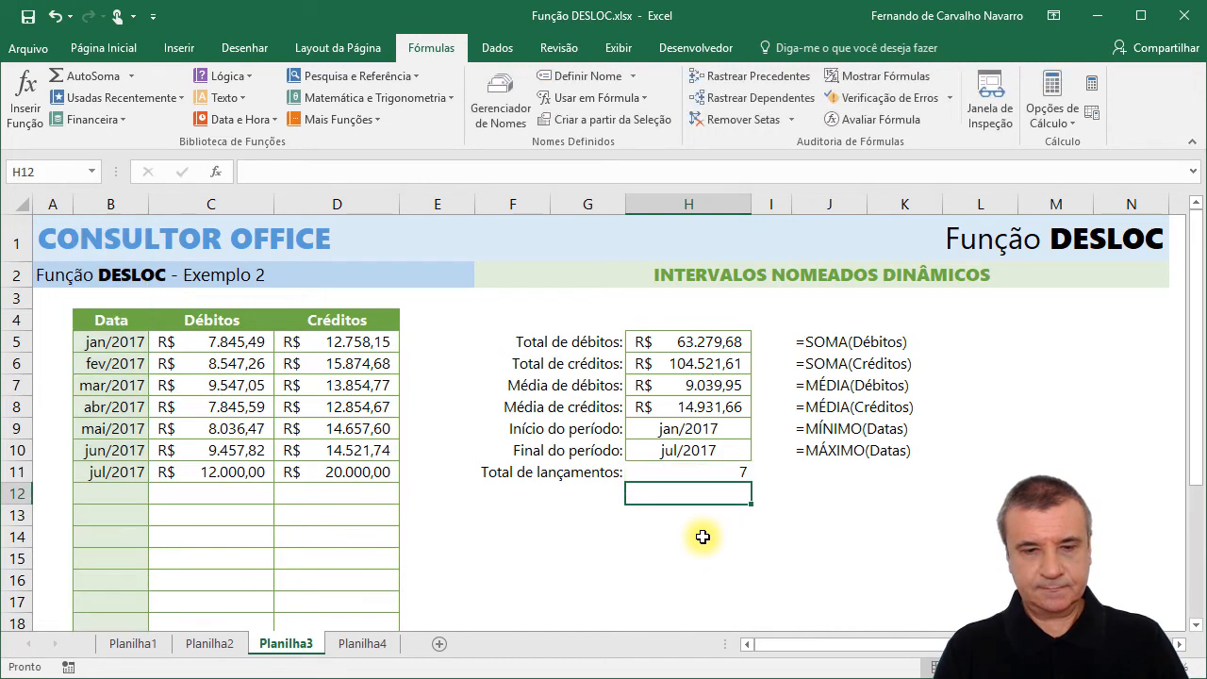
click(683, 471)
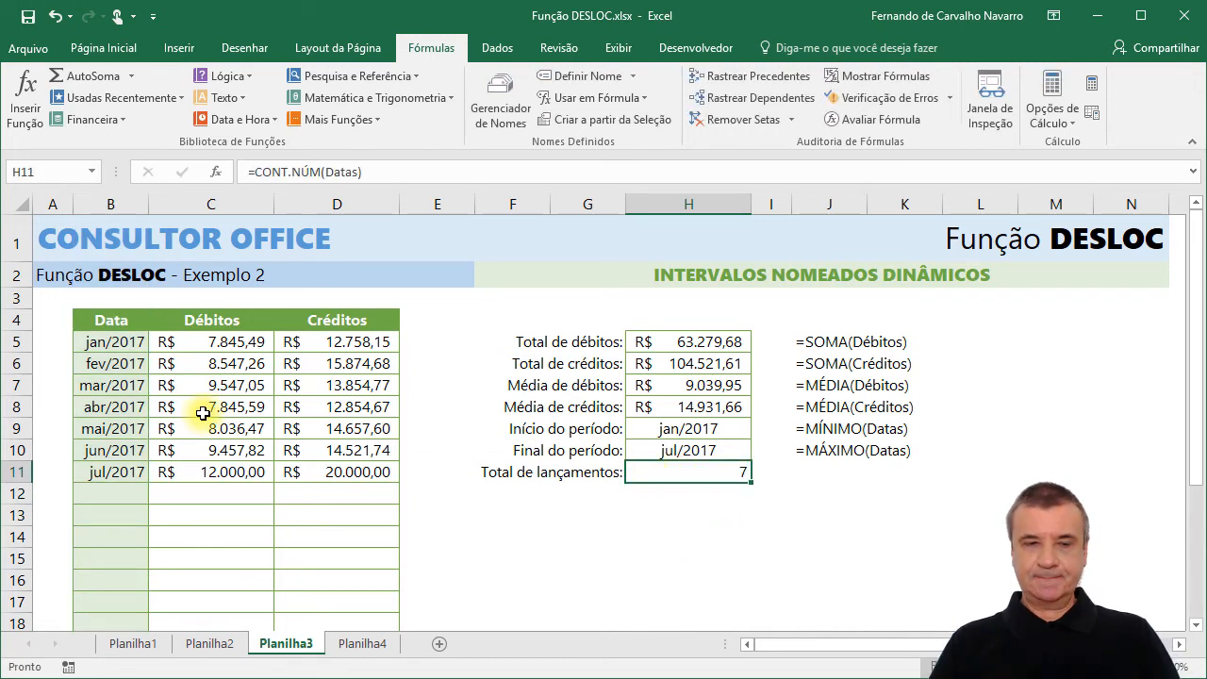
Add an ago/2017 row to the table by entering the date in B12 and a debit of 5000 in C12.
click(109, 491)
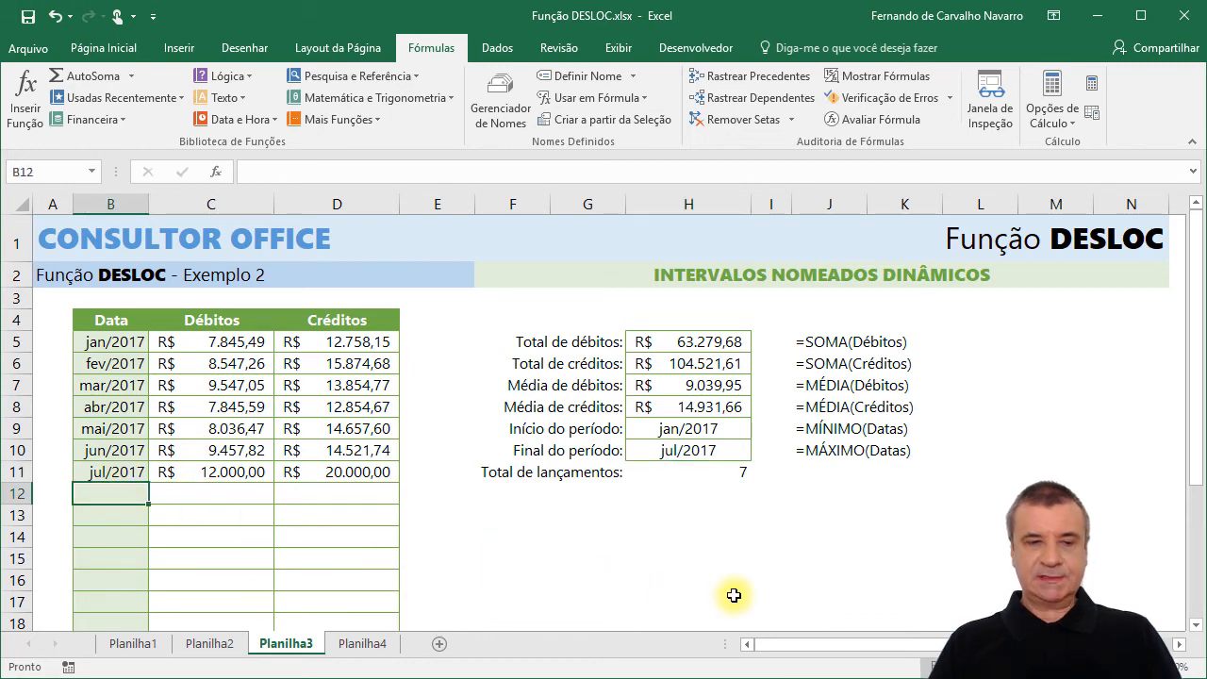
text(ago)
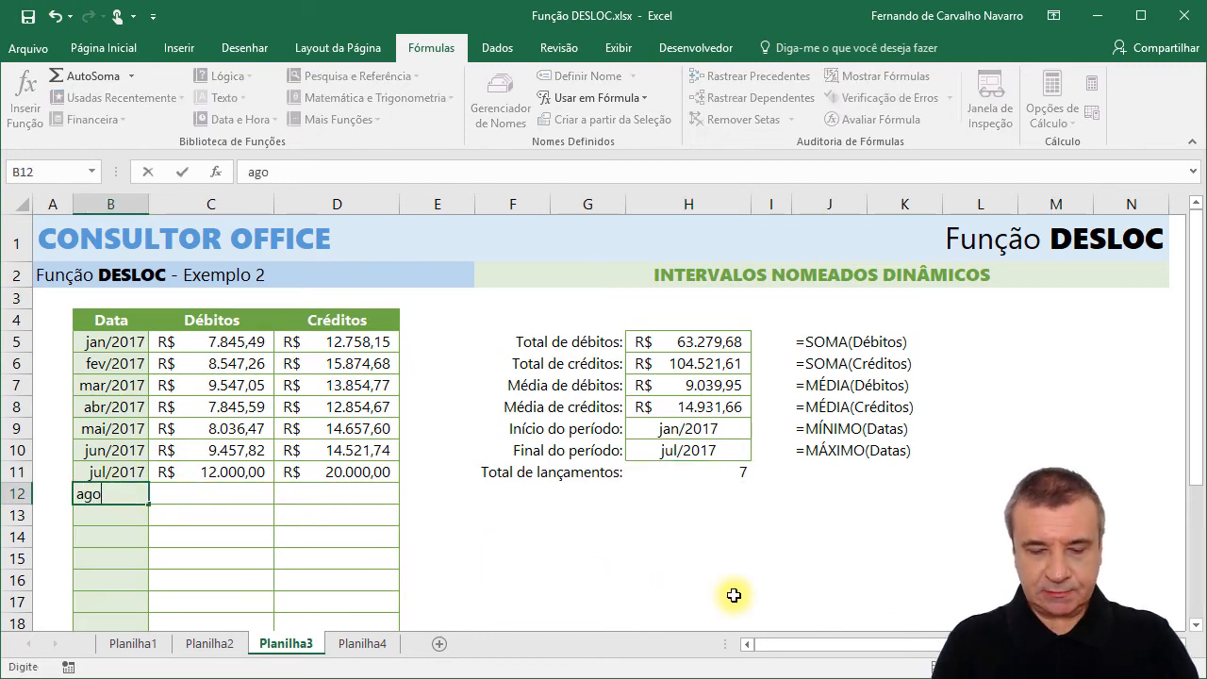
text(/2017)
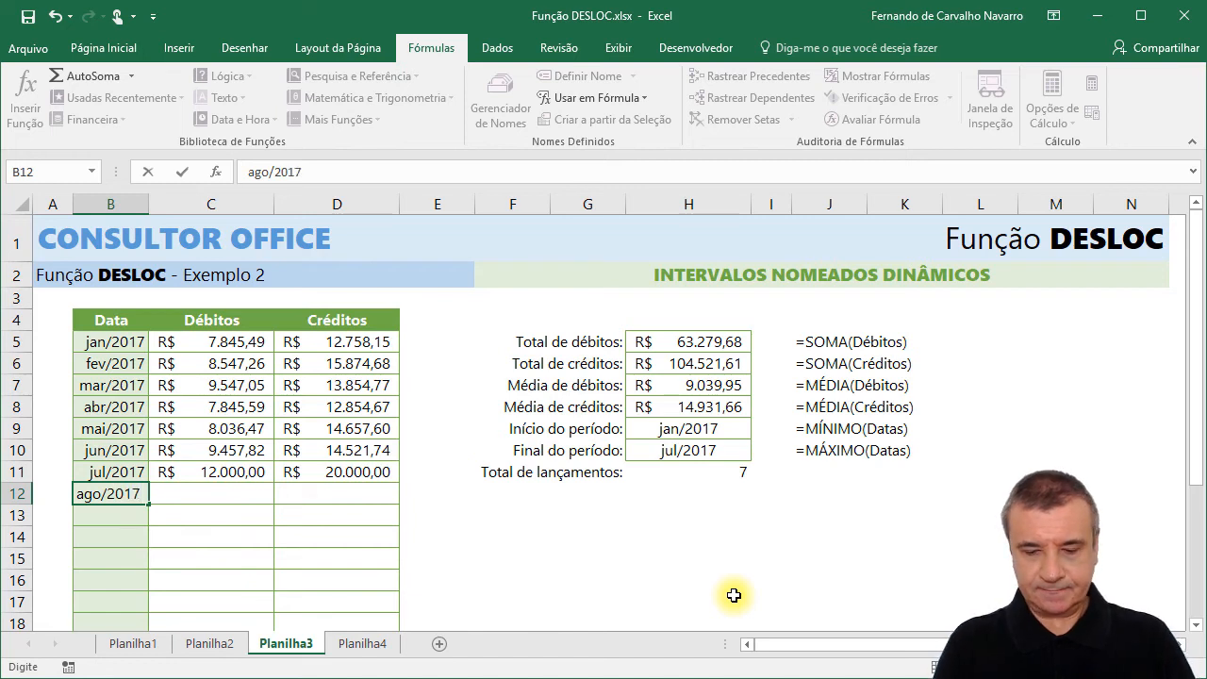
key(Tab)
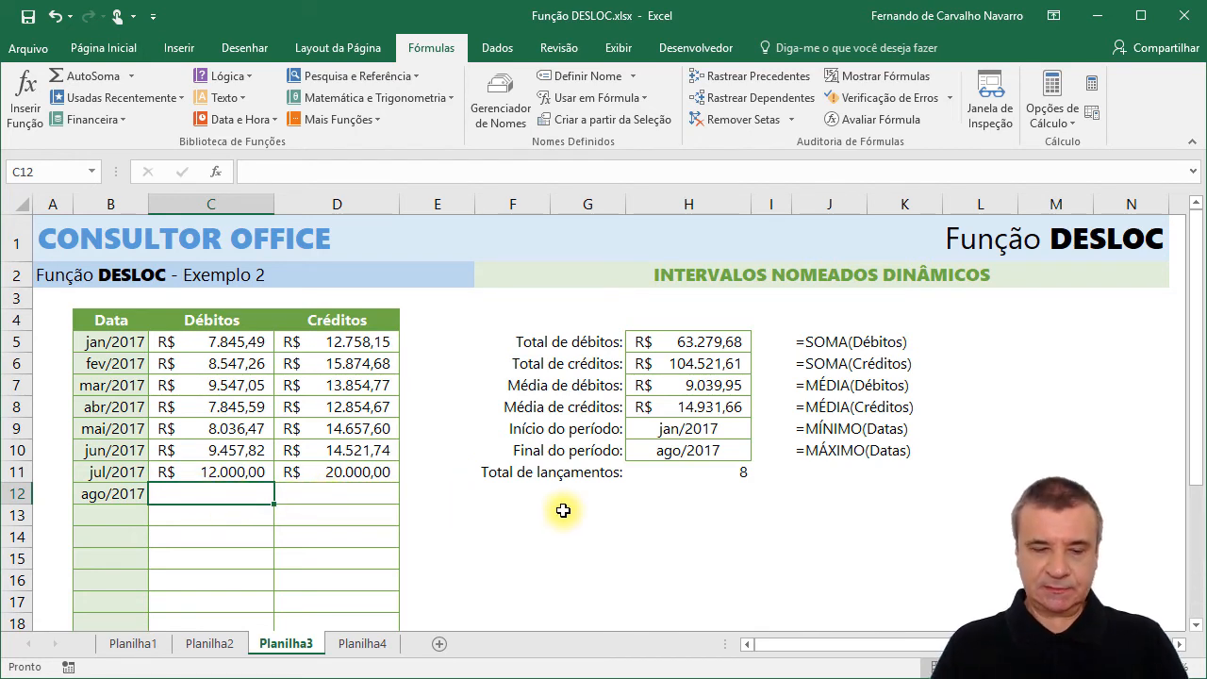
text(5000)
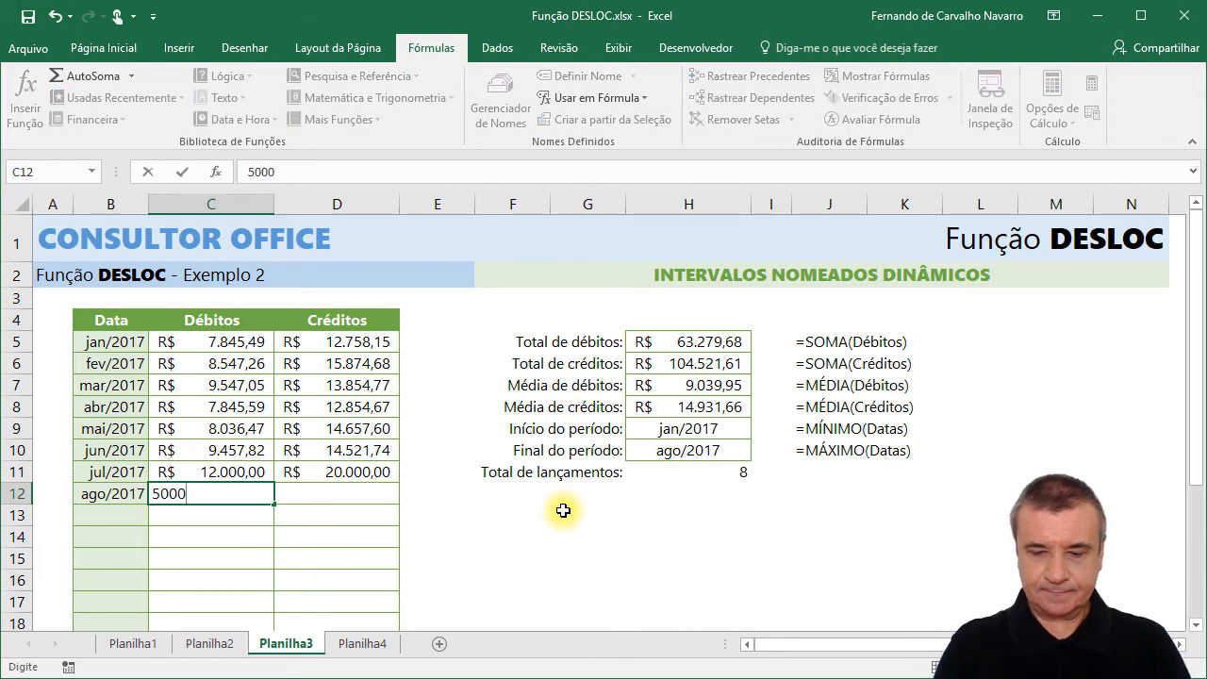
key(Return)
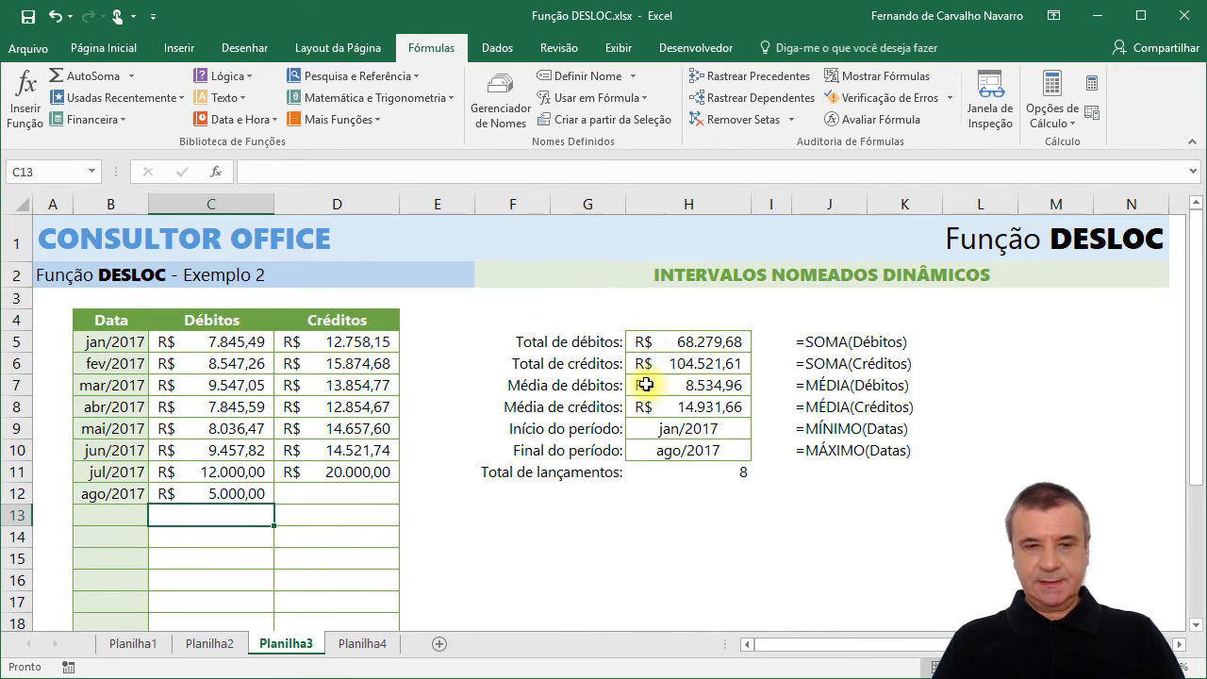
Examine the credits in D5:D12 and the dates in B5:B12 against the entry count formula in H11.
click(340, 493)
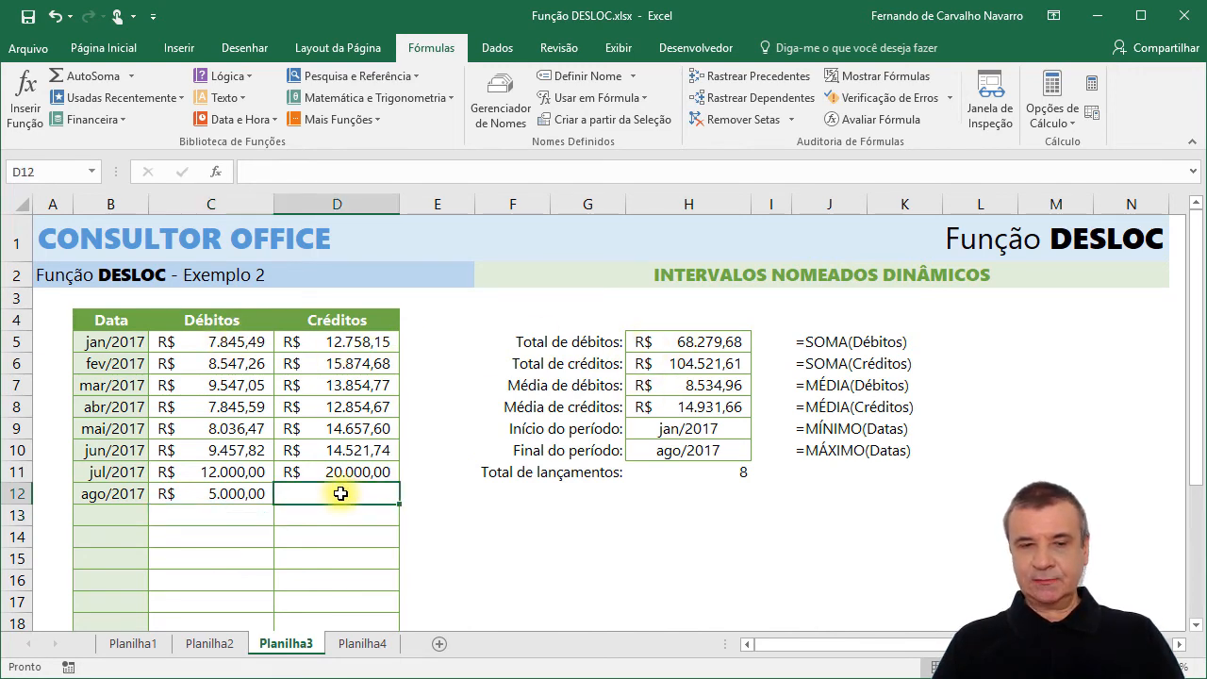
drag(335, 340, 318, 488)
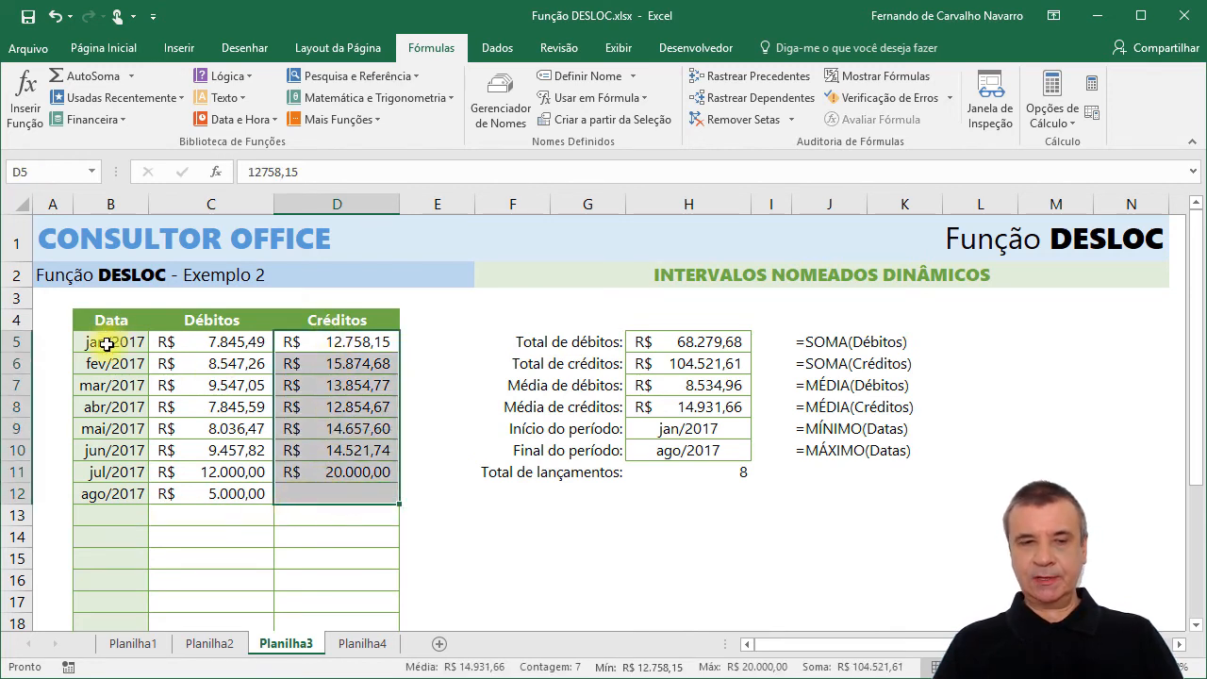
drag(100, 341, 108, 490)
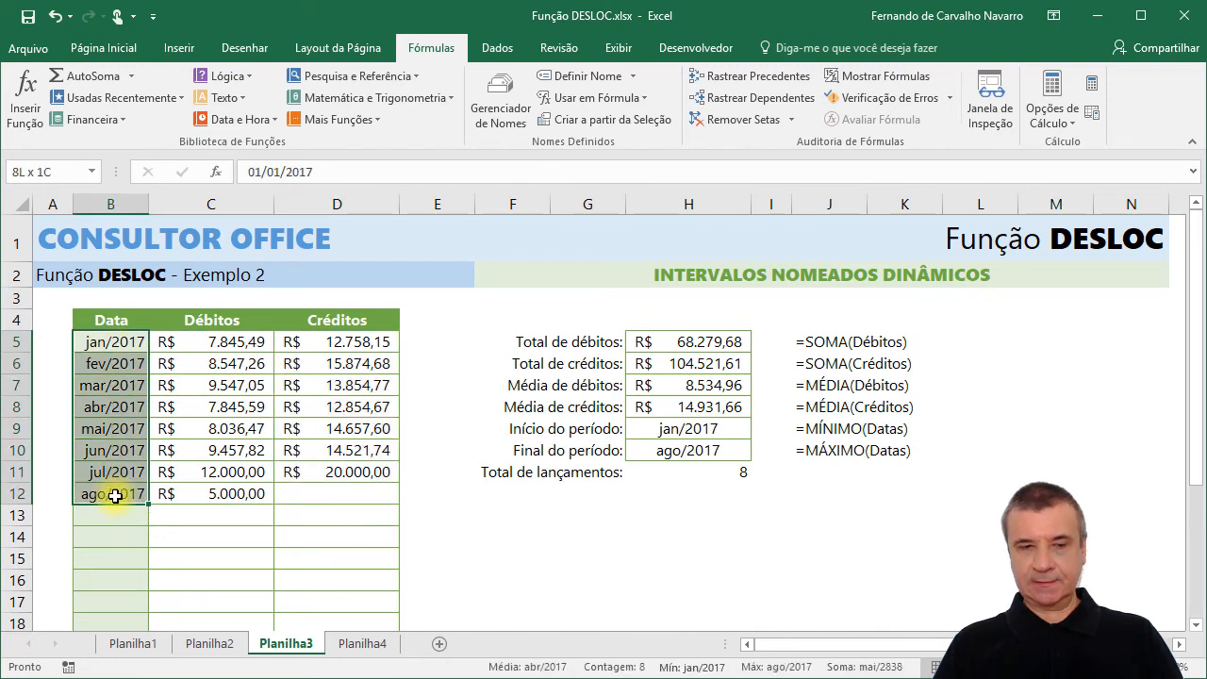
click(123, 347)
click(689, 471)
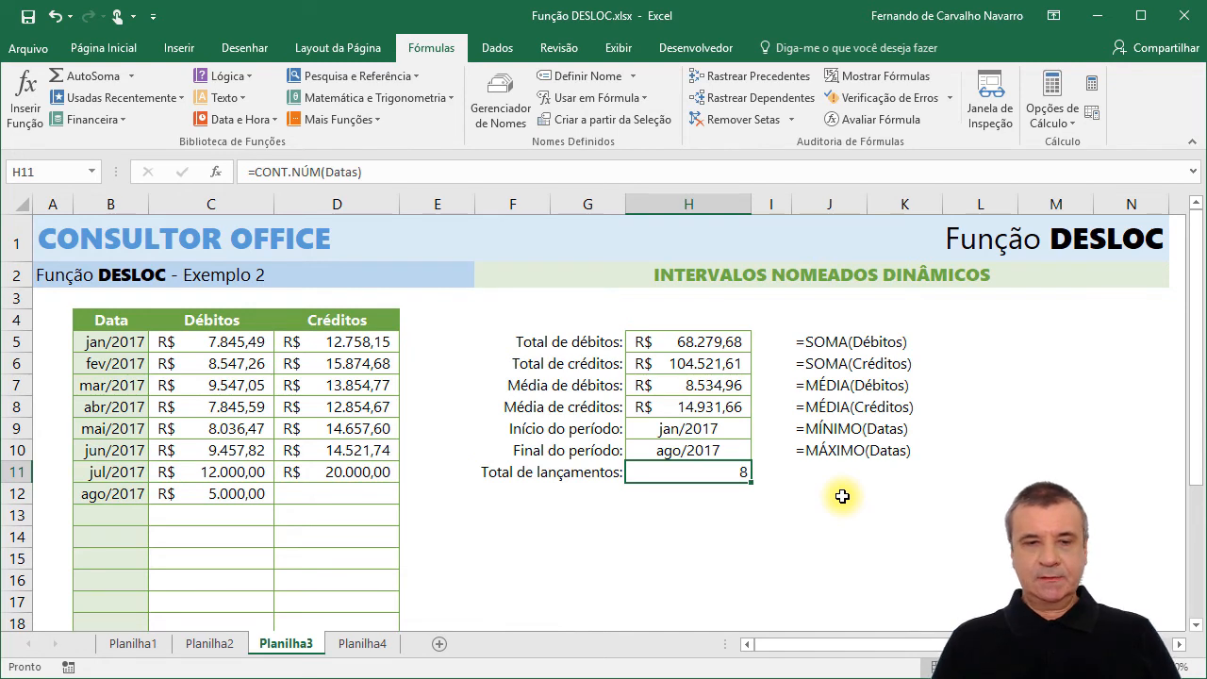
Try copying the entries in B10:D12 to the empty rows starting at B13, and undo the paste.
drag(108, 451, 330, 496)
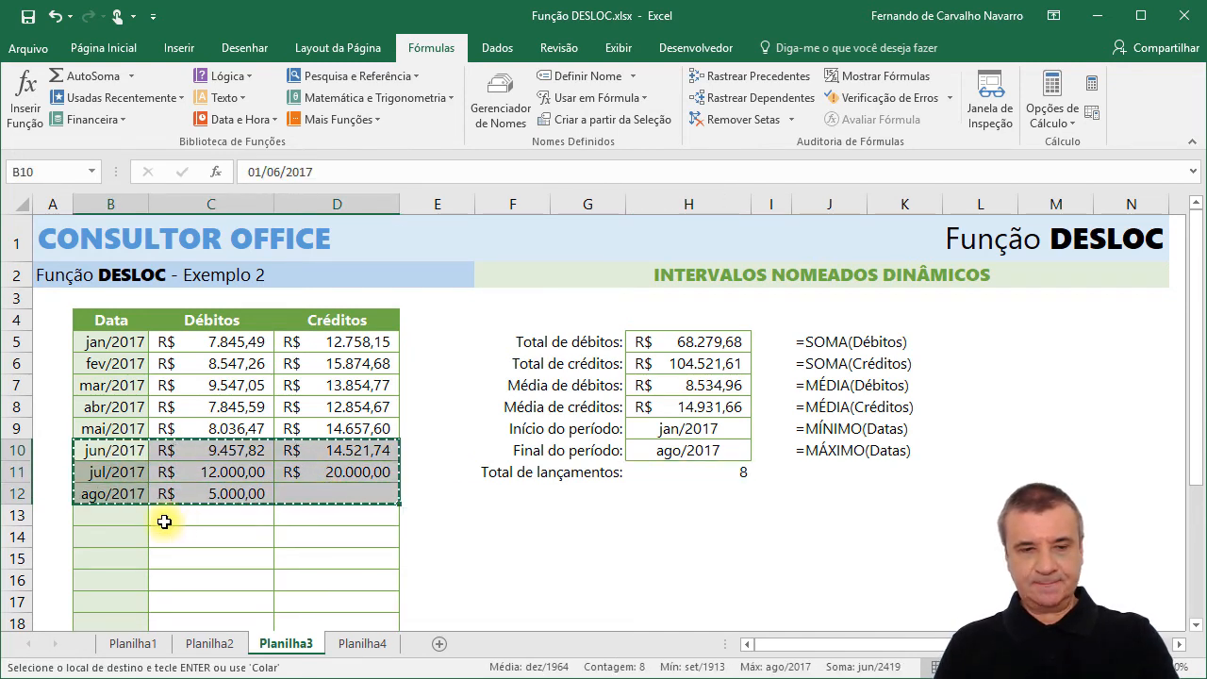
key(ctrl+c)
click(124, 514)
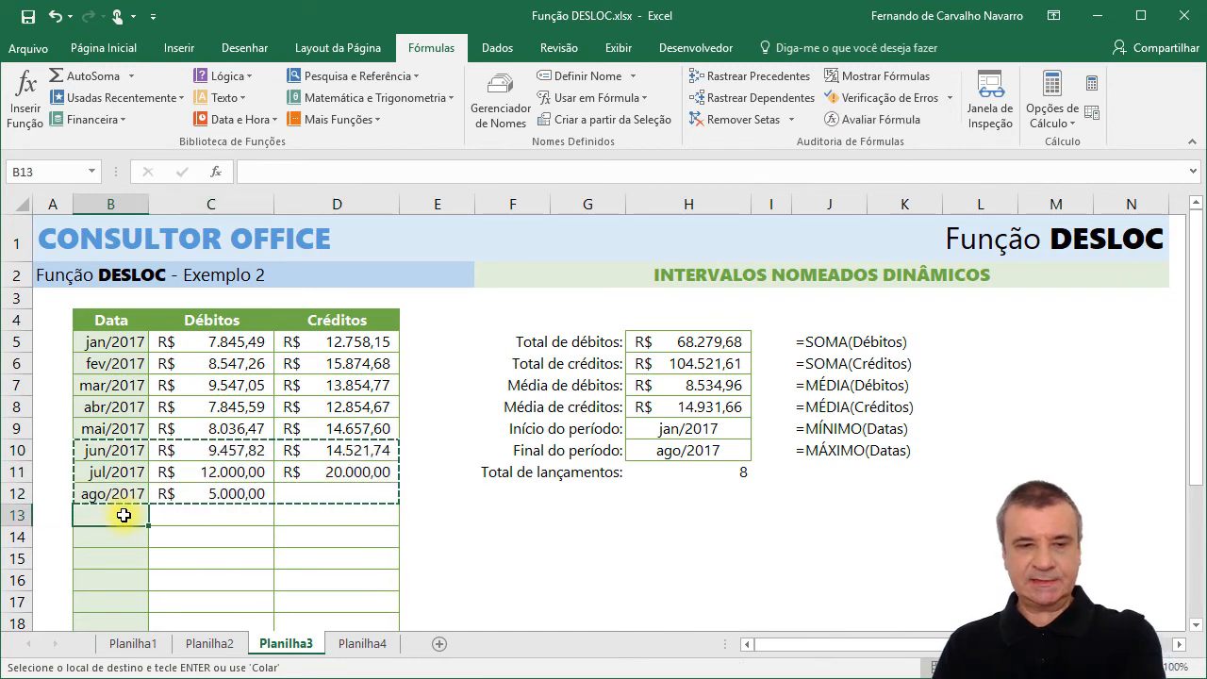
key(Return)
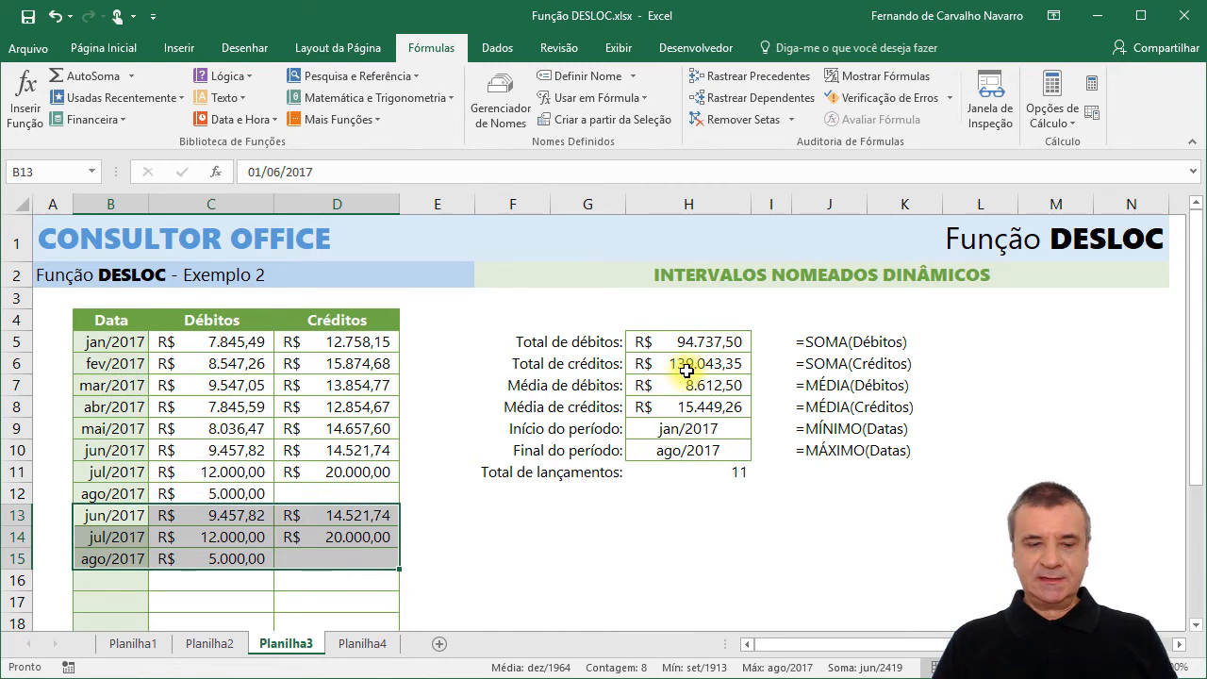
key(ctrl+z)
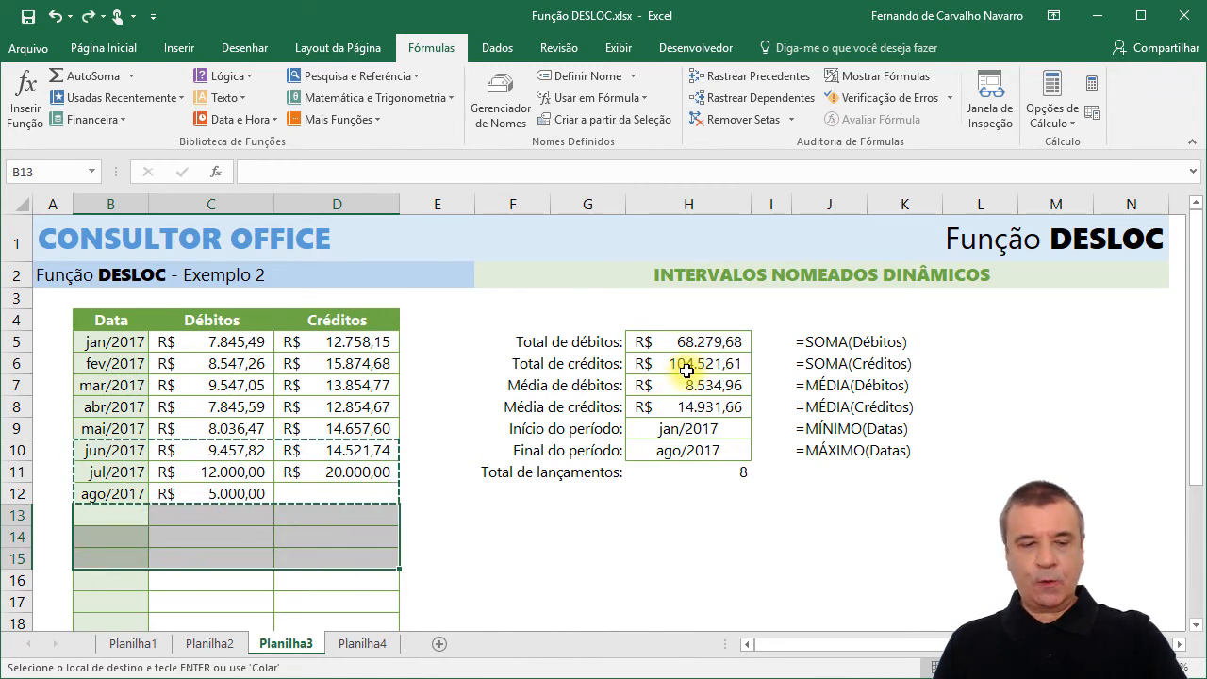
key(Escape)
click(669, 342)
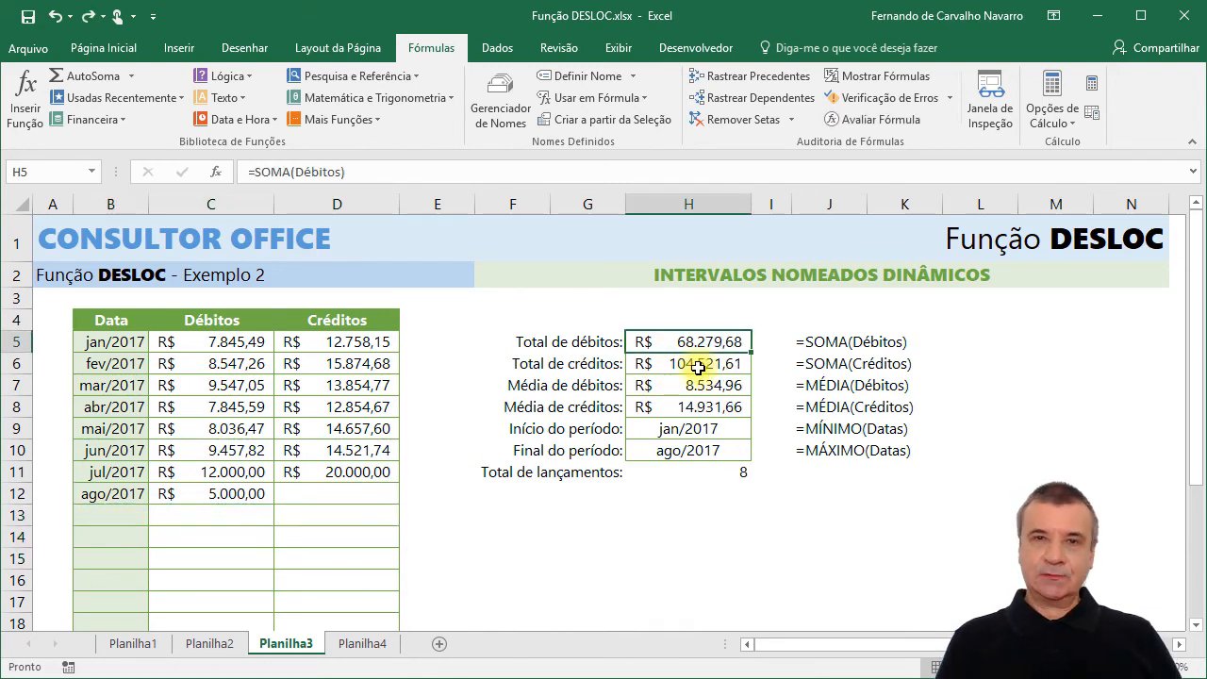